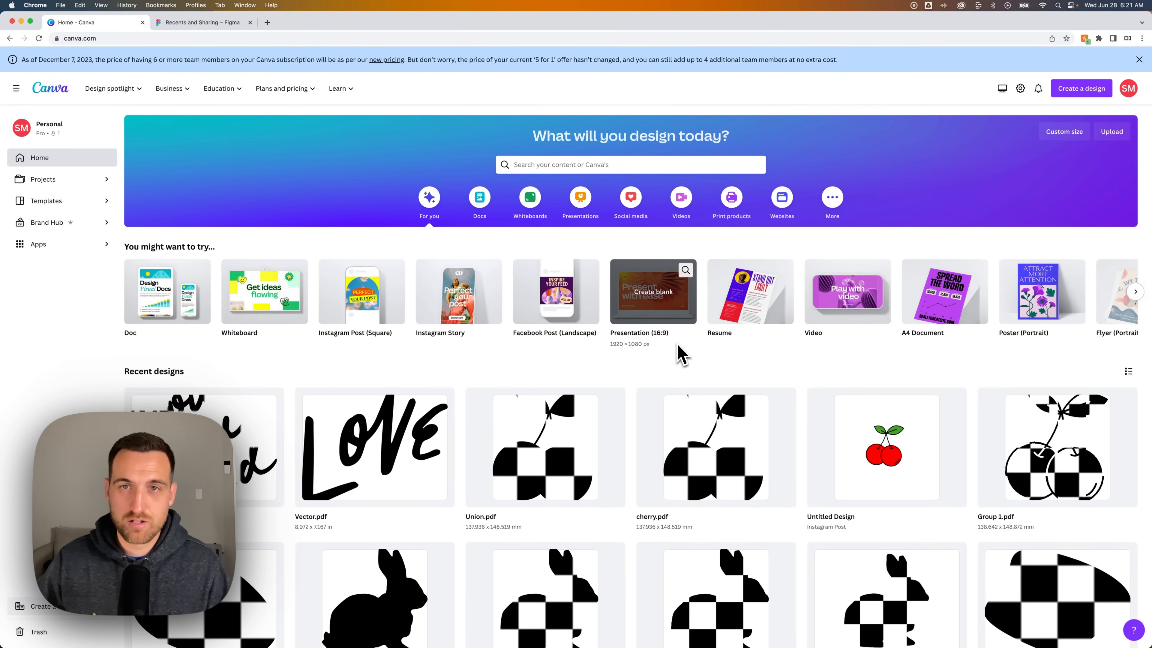
scroll(678, 357, "down", 5)
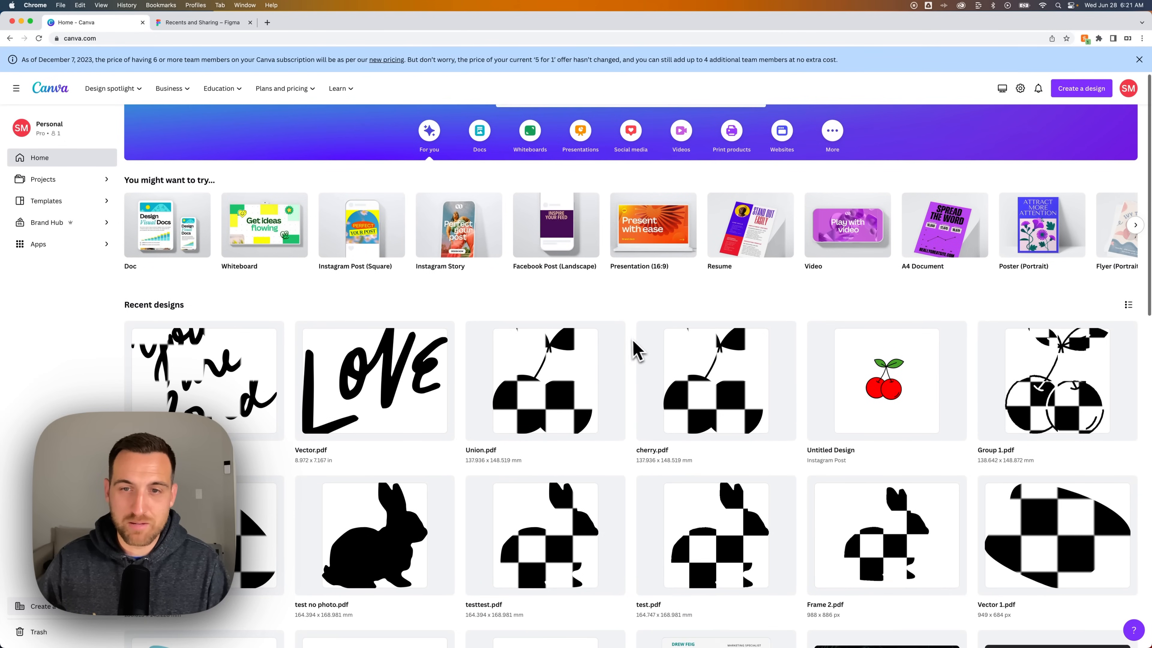
scroll(628, 356, "up", 3)
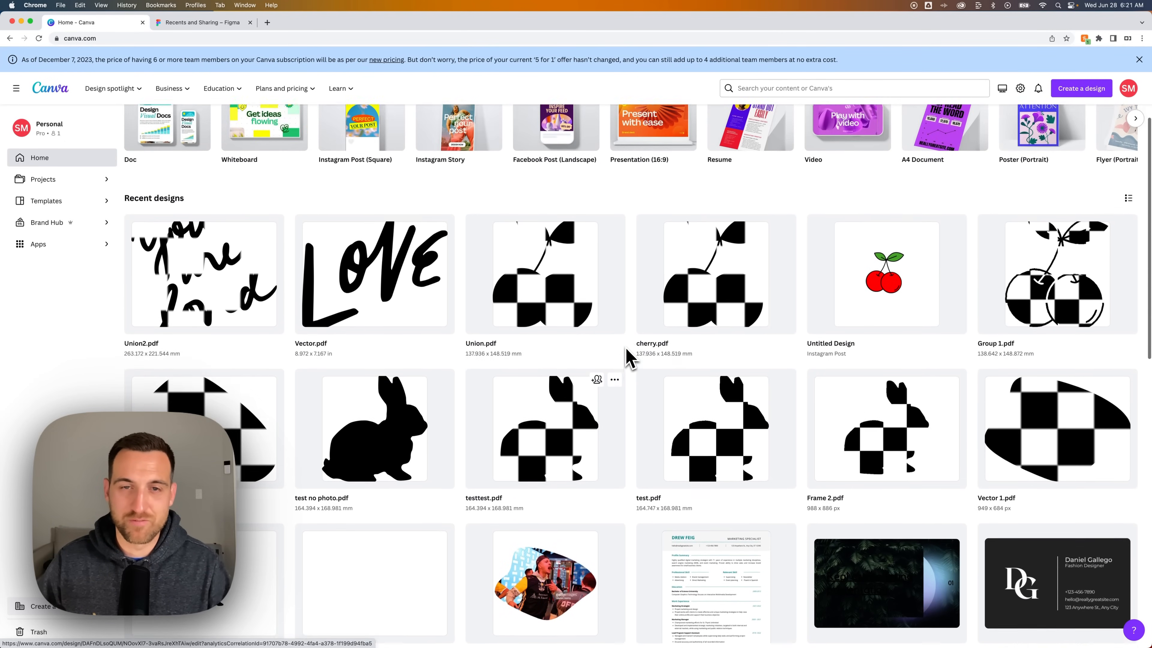
scroll(635, 363, "up", 2)
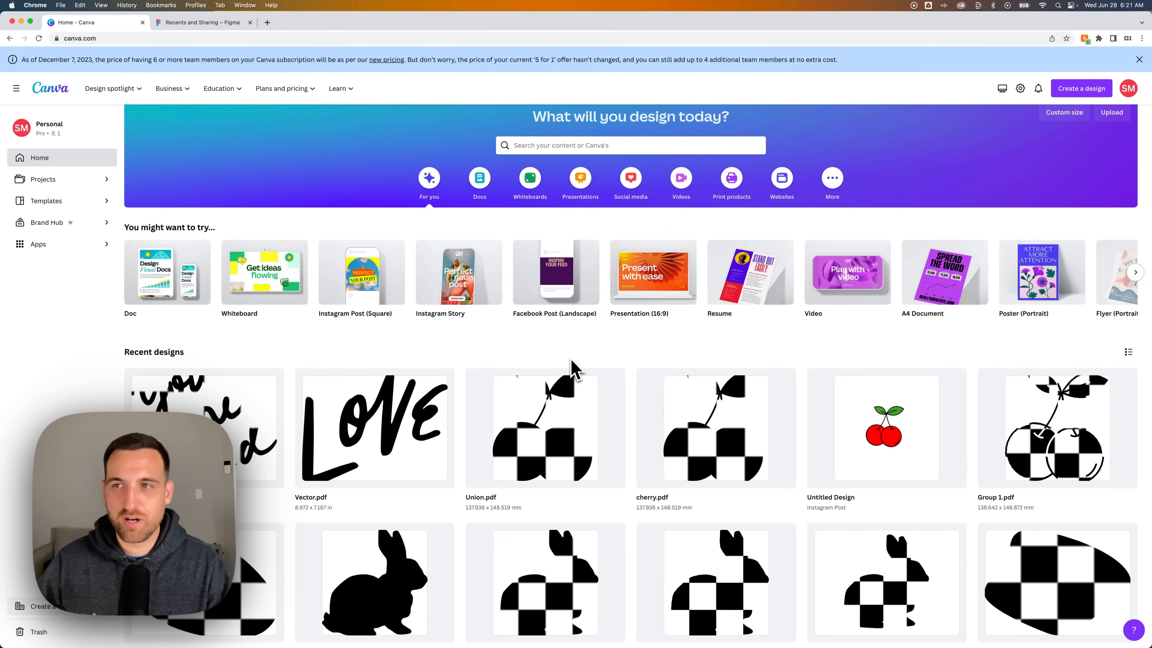
scroll(603, 372, "up", 1)
scroll(603, 363, "up", 1)
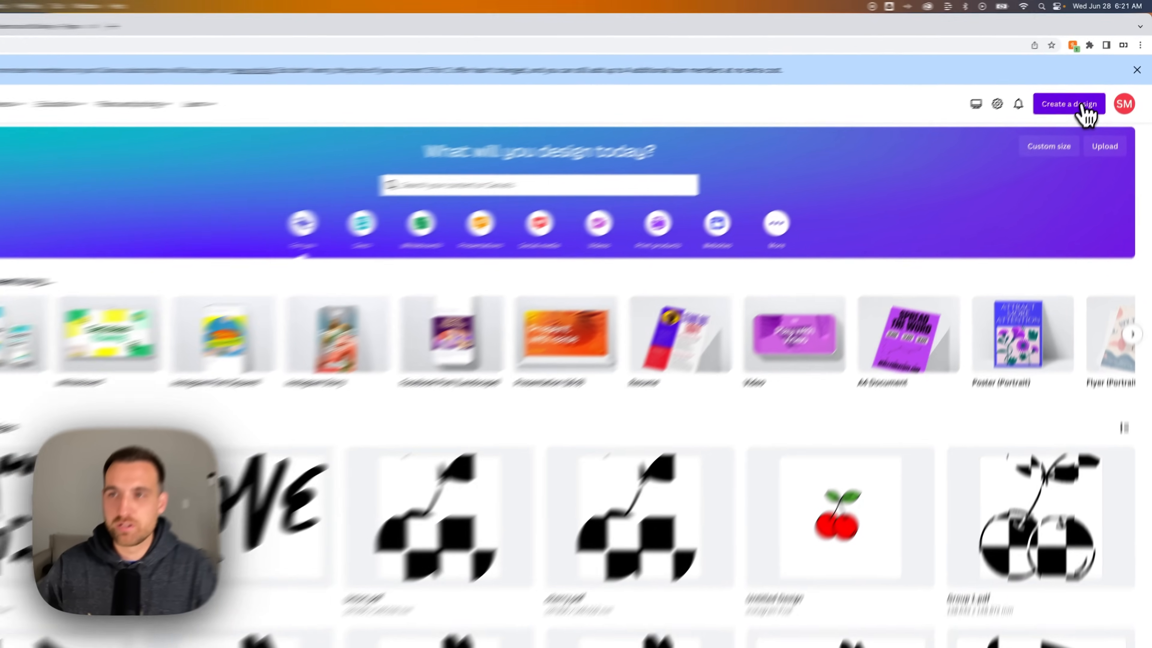
Create a blank Instagram Post (Square) design, 1080 × 1080 px.
left_click(1058, 91)
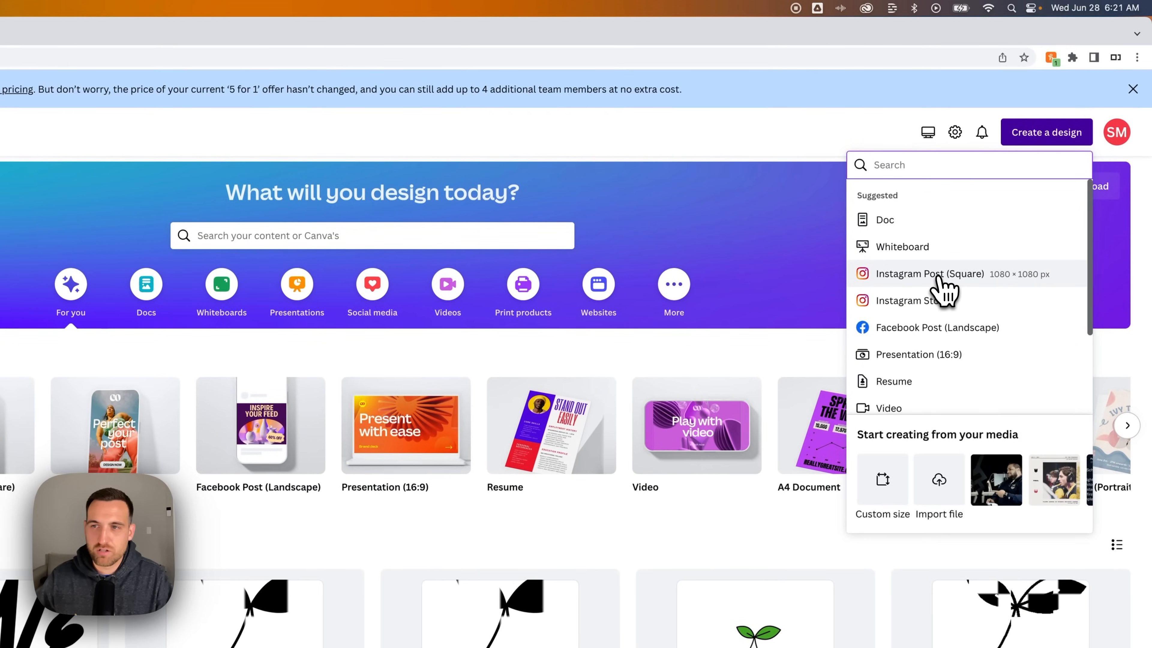
left_click(944, 280)
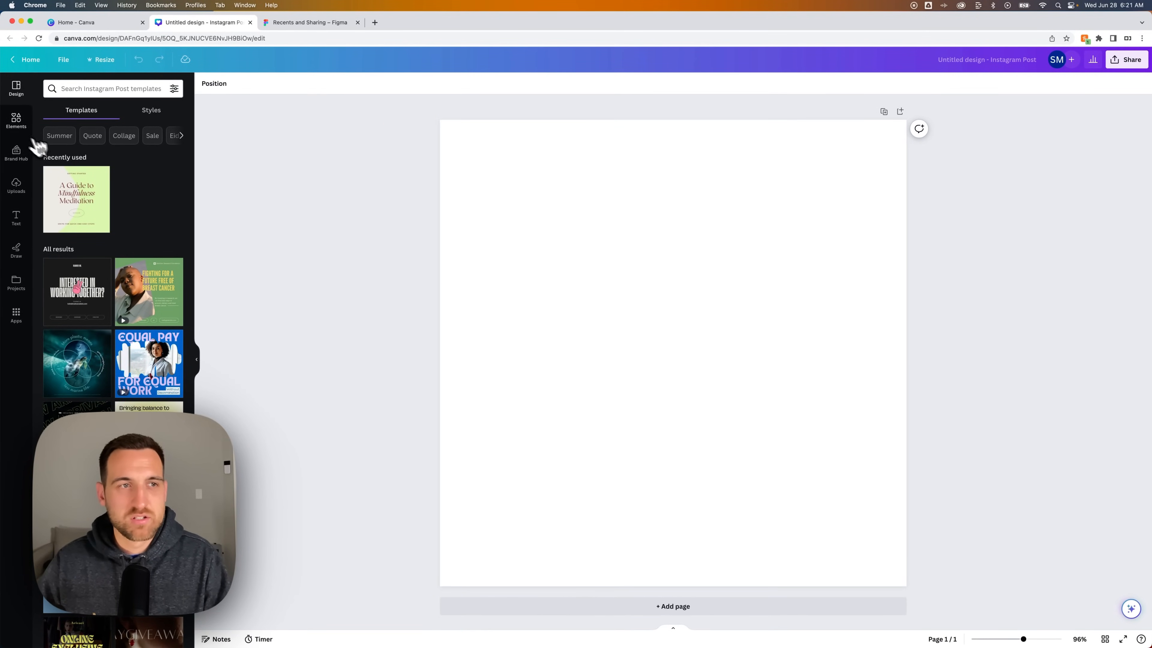
Search the elements for "bunny", show all matching graphics, and place the solid sitting bunny silhouette on the page.
left_click(17, 124)
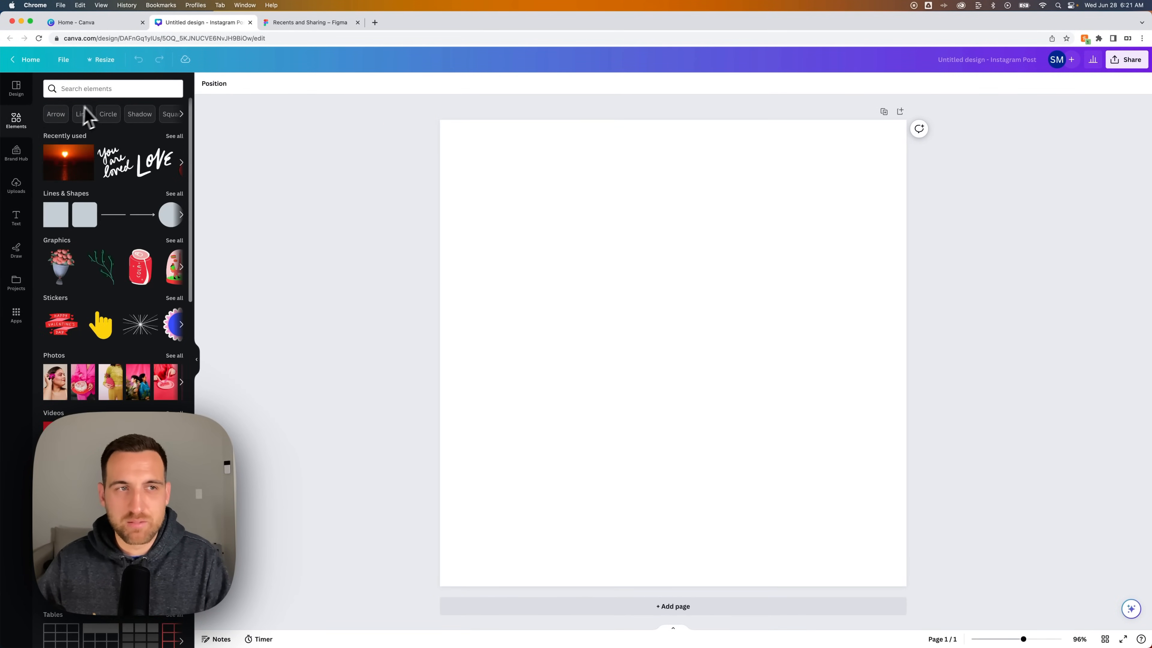
left_click(101, 90)
type("bunny")
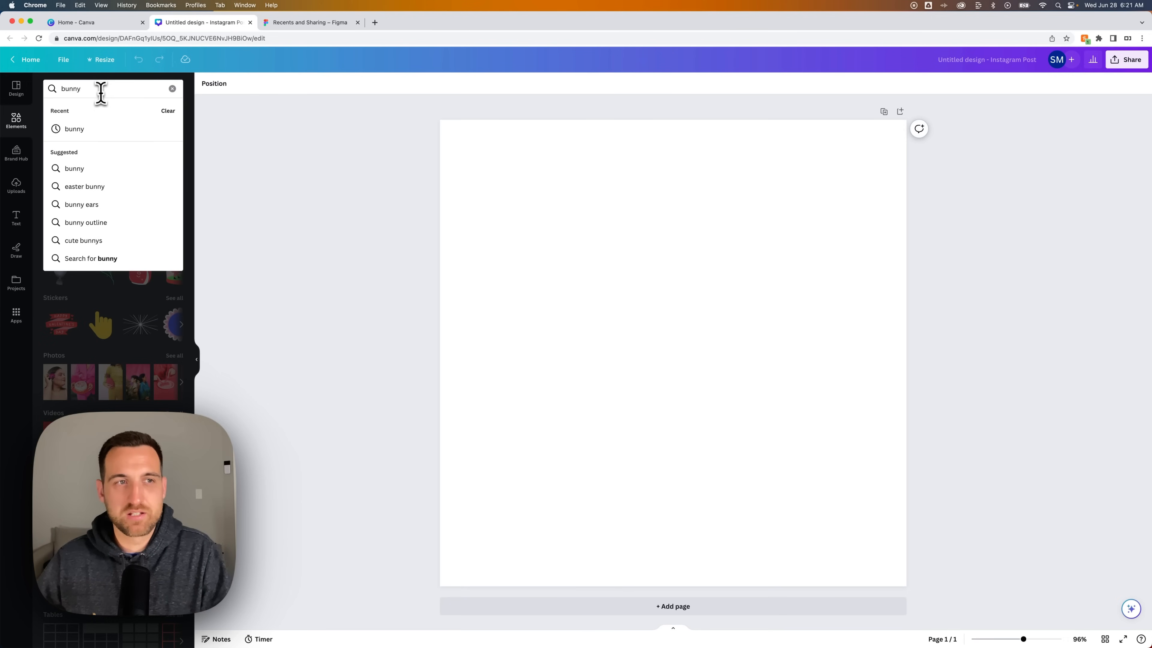
left_click(92, 128)
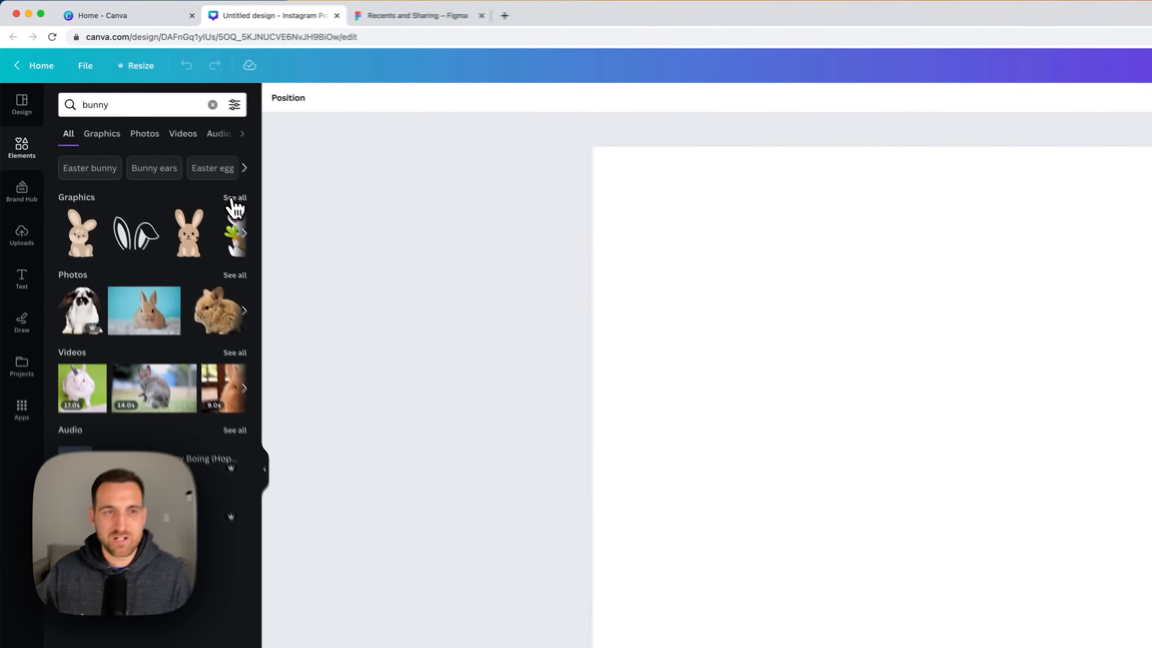
left_click(175, 158)
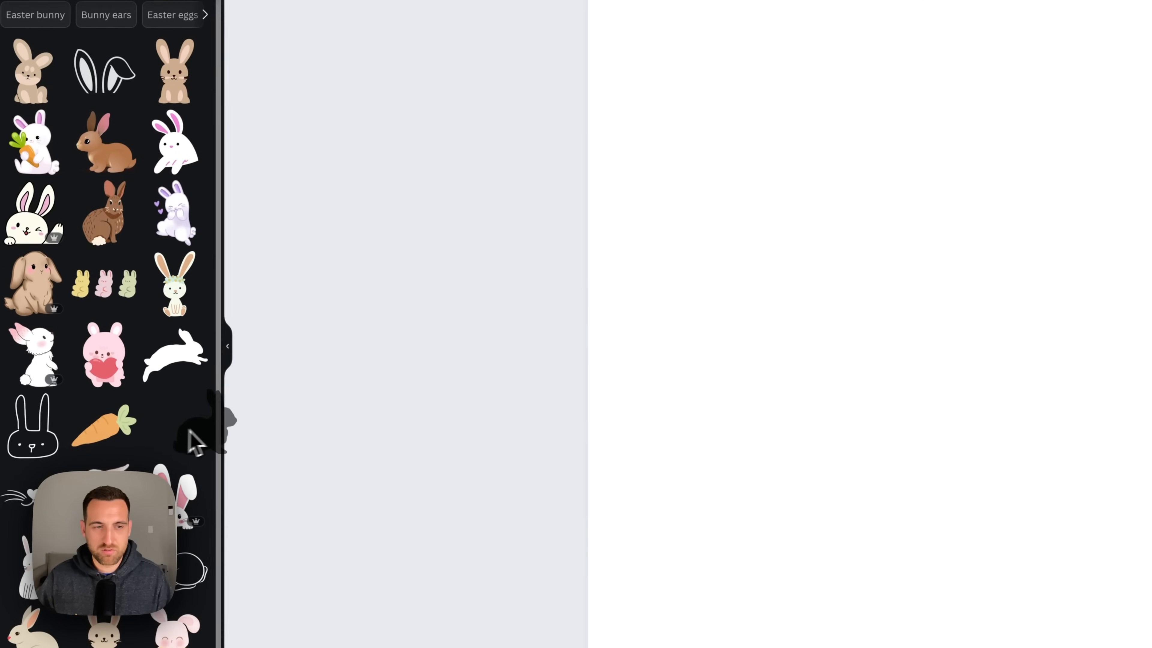
left_click_drag(177, 427, 590, 305)
left_click_drag(863, 420, 833, 347)
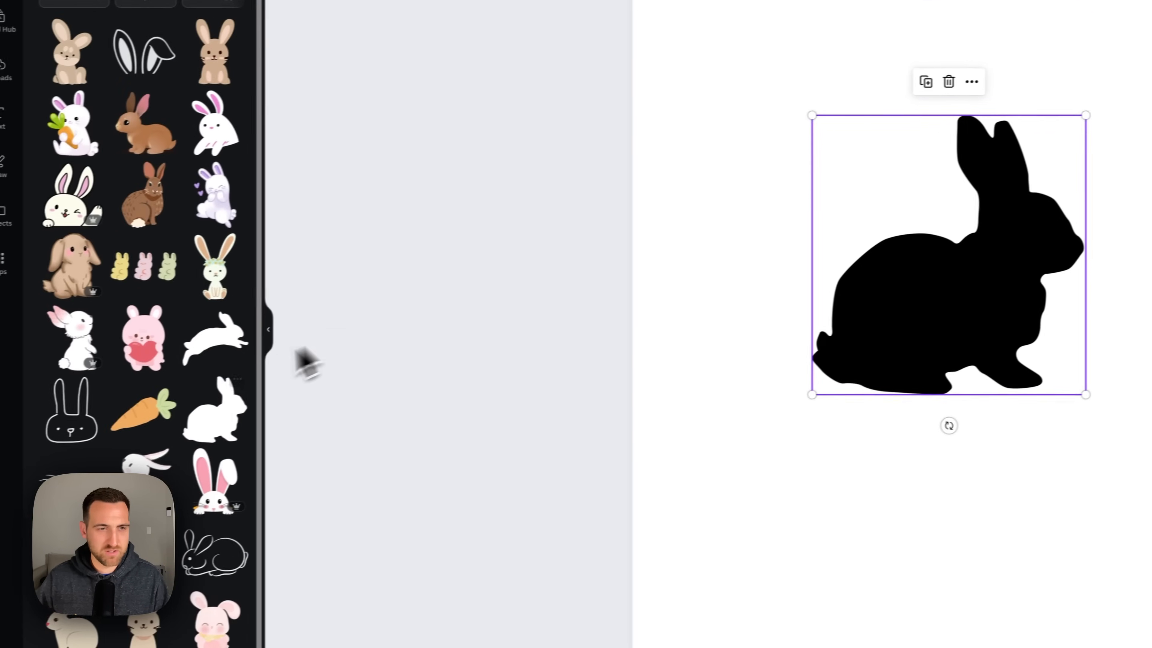
Add the carrot graphic to the page and arrange it below and to the right of the bunny.
left_click_drag(144, 415, 878, 354)
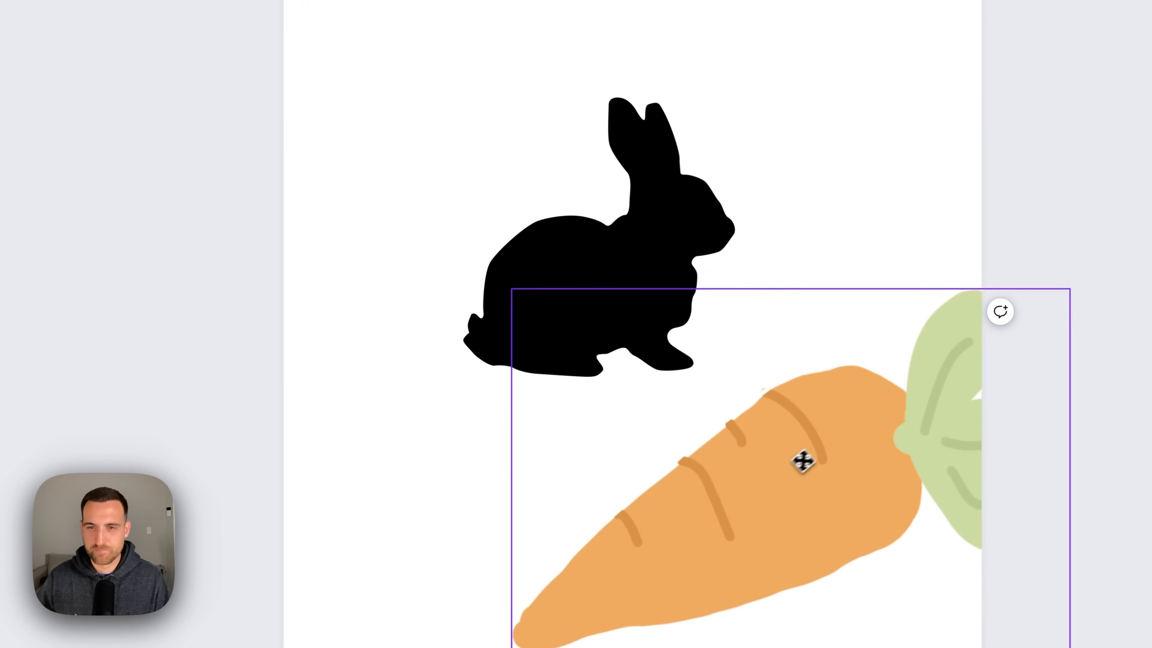
left_click_drag(811, 460, 801, 378)
left_click_drag(535, 306, 399, 255)
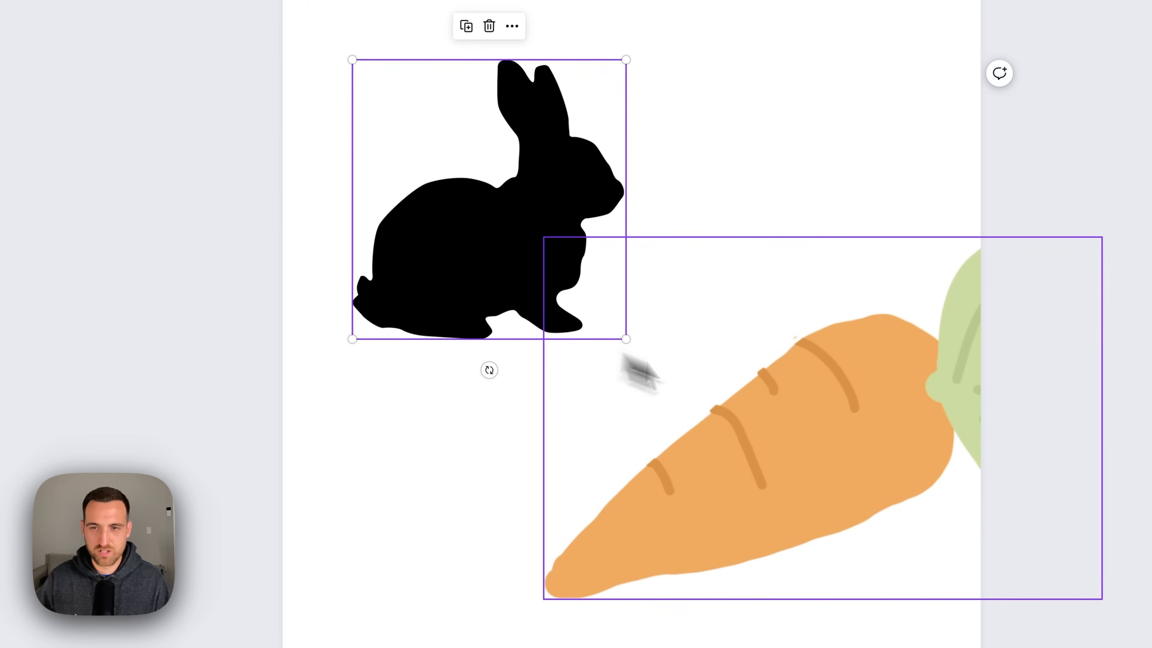
left_click_drag(847, 449, 783, 400)
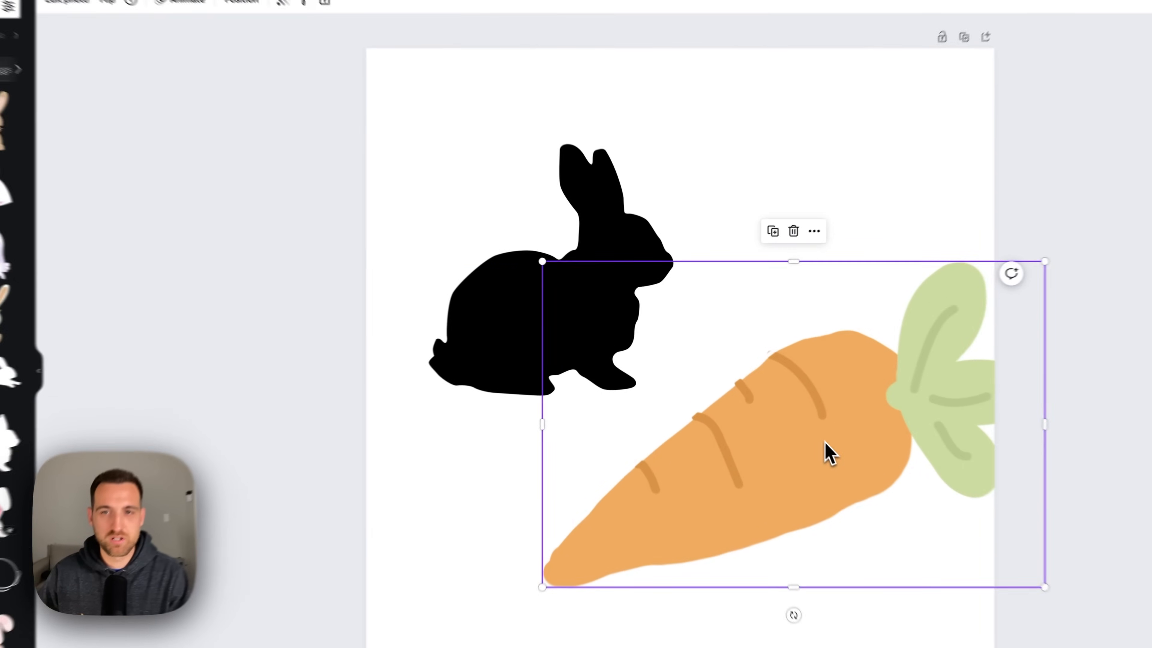
left_click_drag(774, 417, 747, 422)
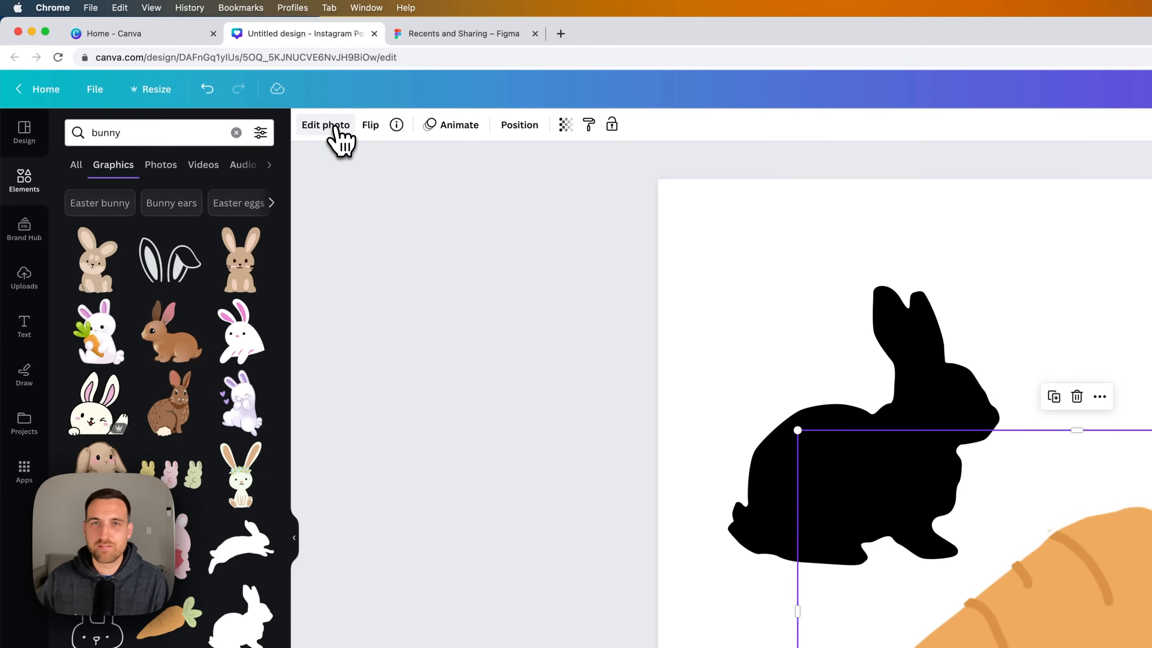
Open the carrot's photo editing options, then try the darker orange carrot colour on the bunny and restore it to black.
left_click(336, 129)
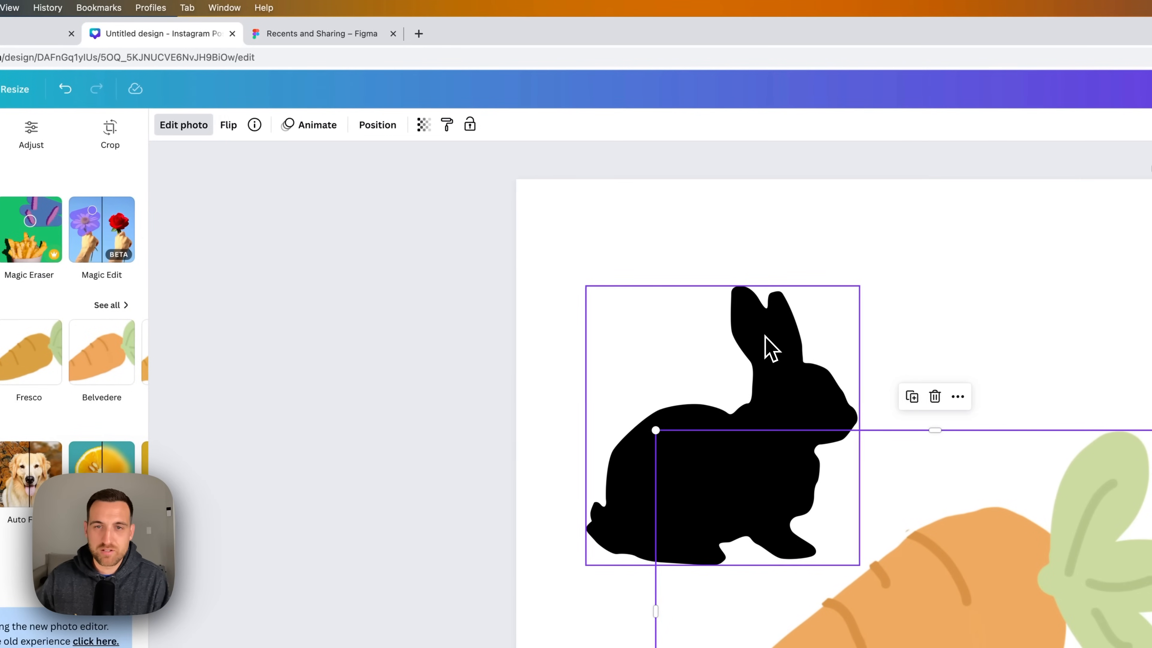
left_click(766, 337)
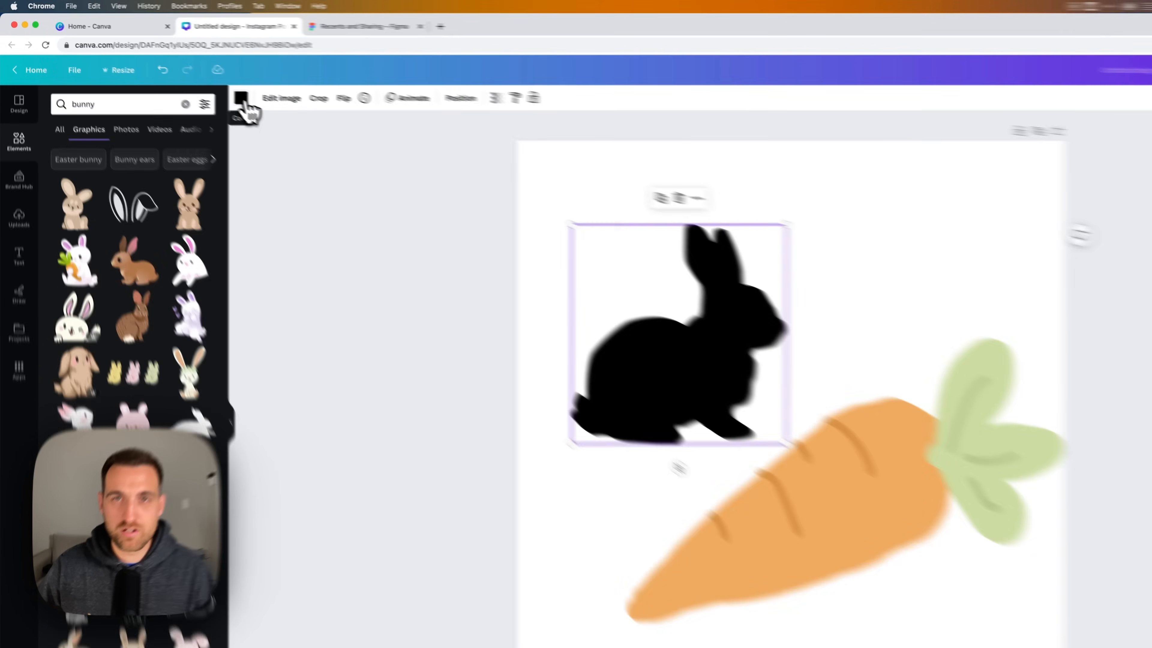
left_click(208, 86)
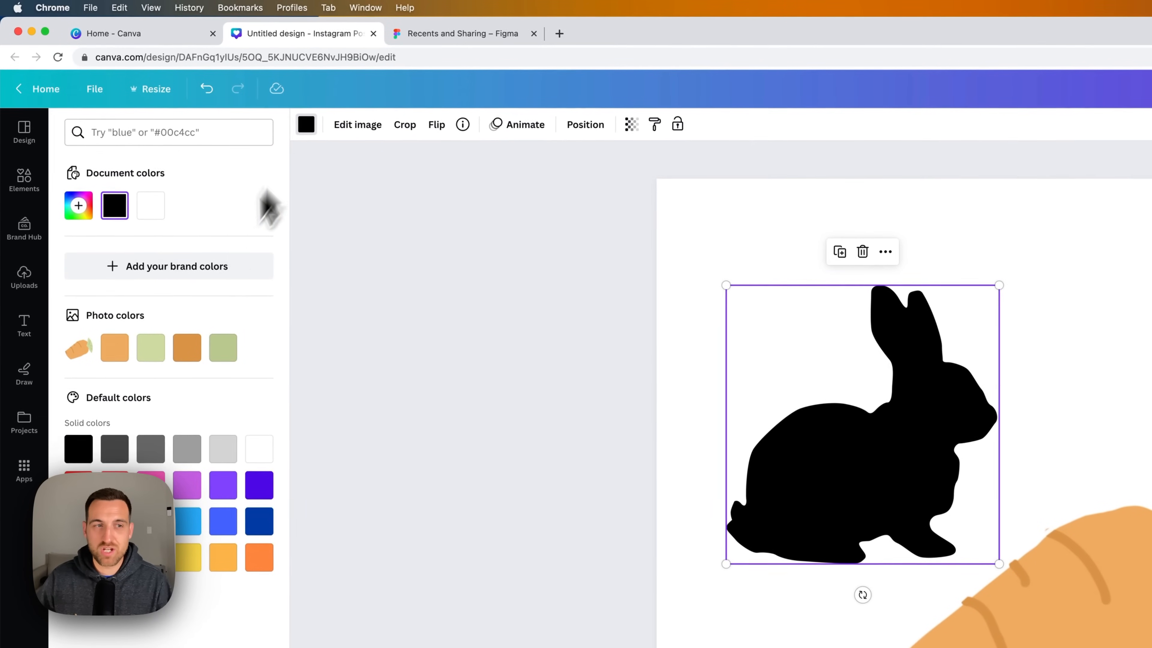
left_click(150, 341)
left_click(202, 356)
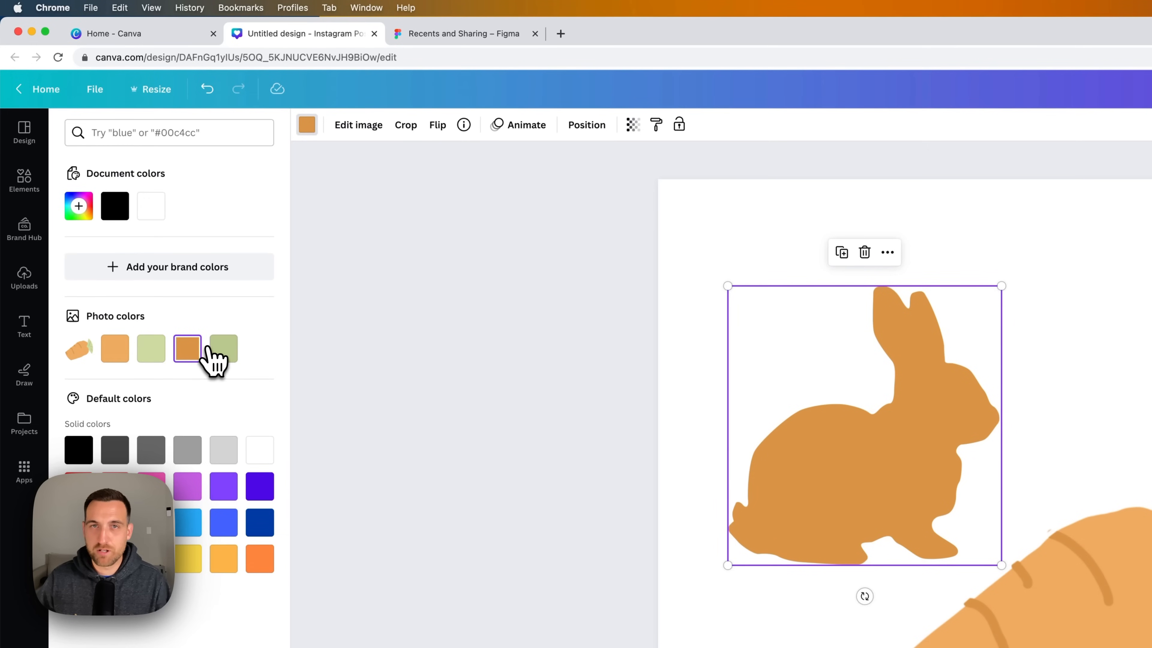
left_click(116, 210)
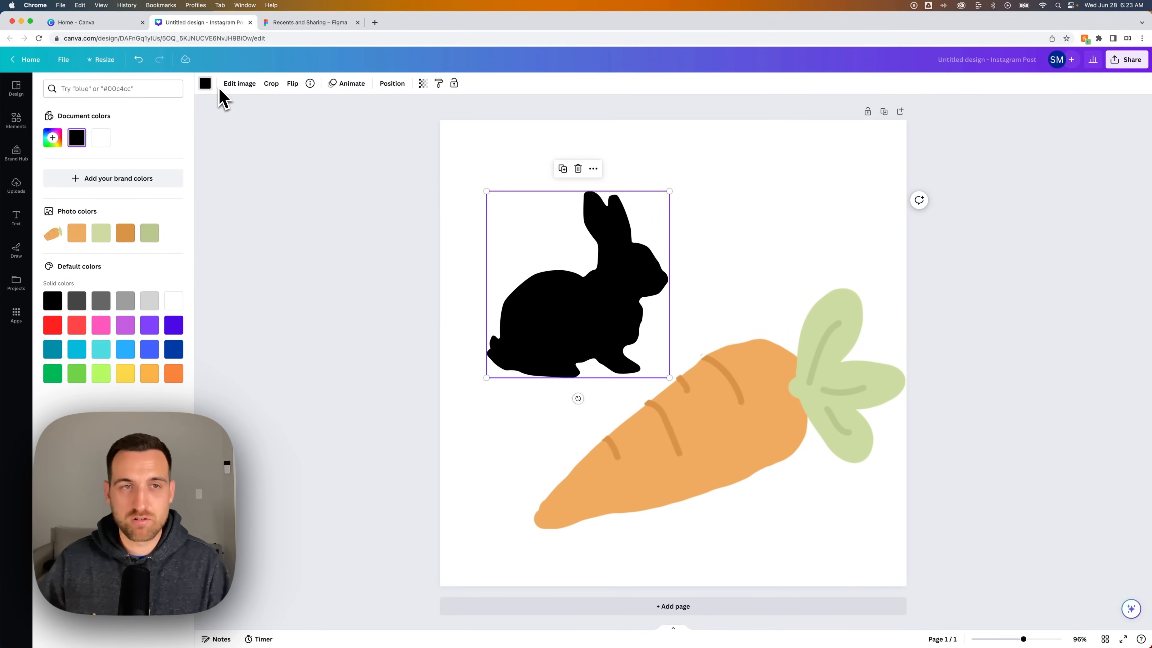
Enlarge the carrot until it extends past the page edges, then delete it from the design.
left_click(716, 402)
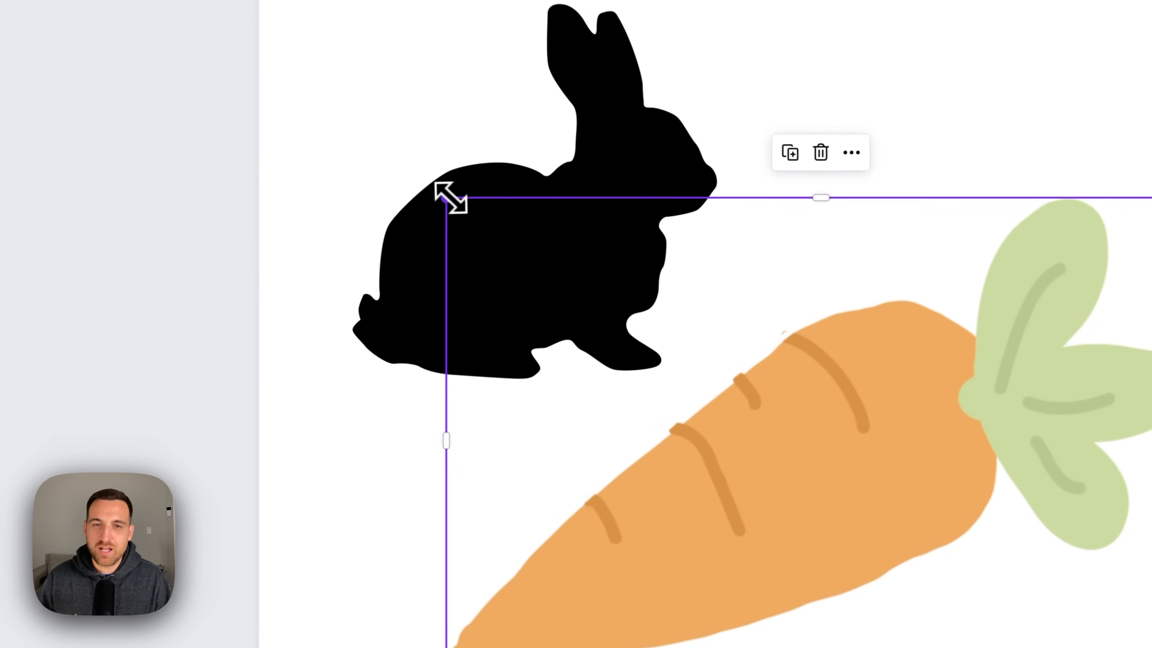
left_click_drag(451, 197, 0, 0)
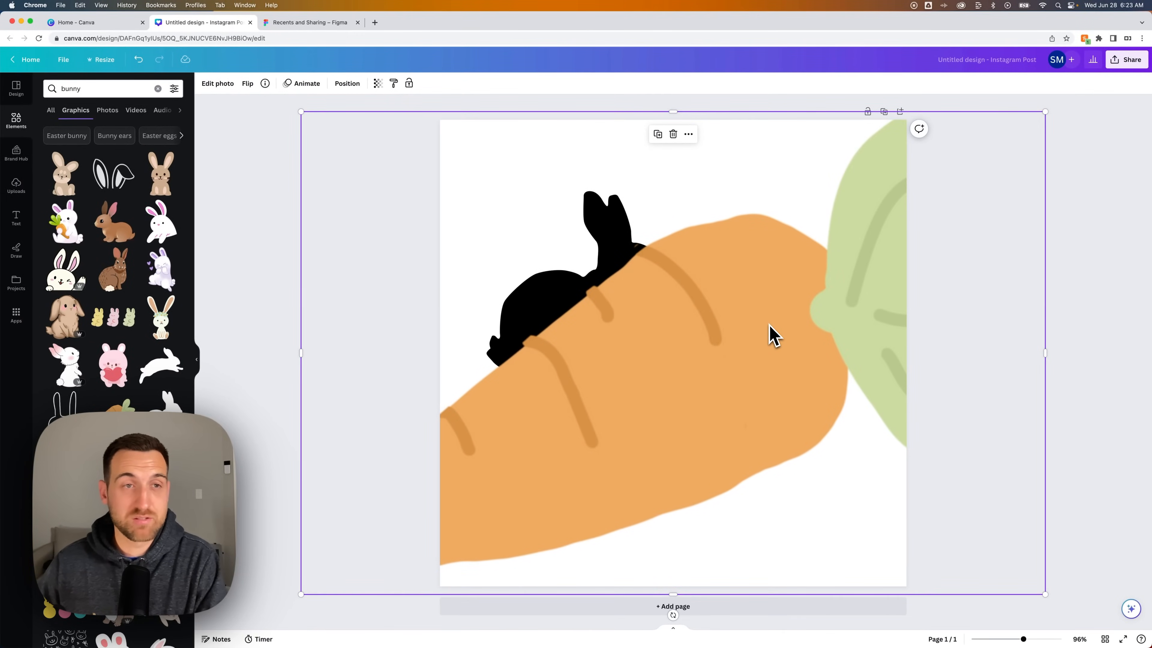
key("Delete")
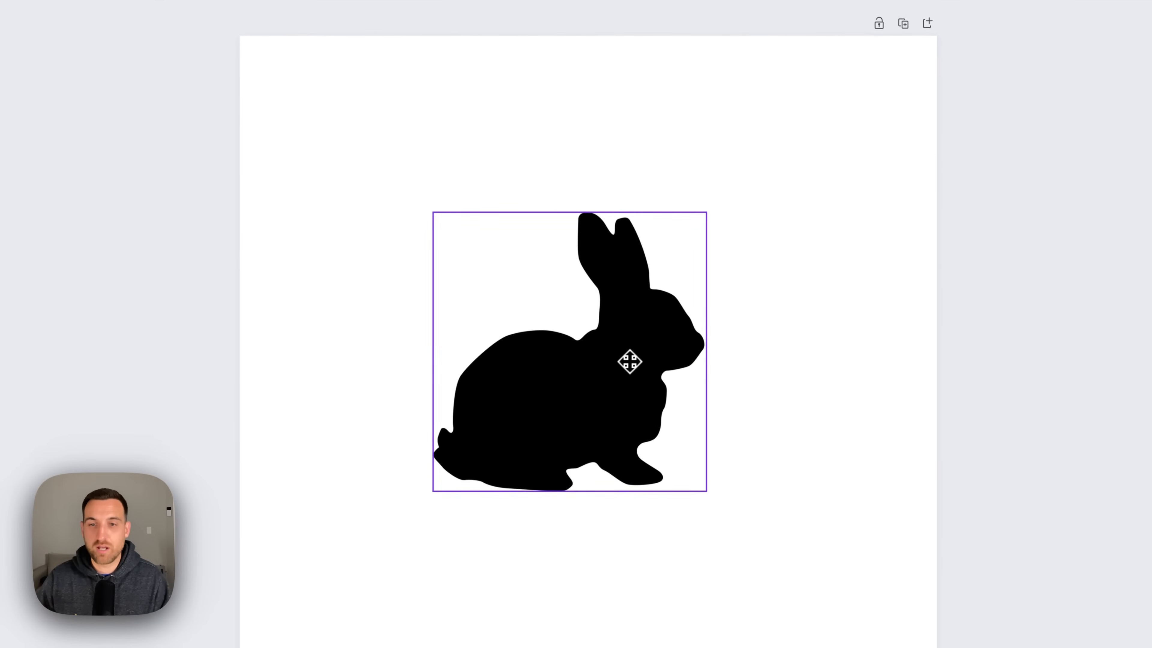
Select the bunny silhouette and download the design as an SVG with a transparent background.
left_click(629, 361)
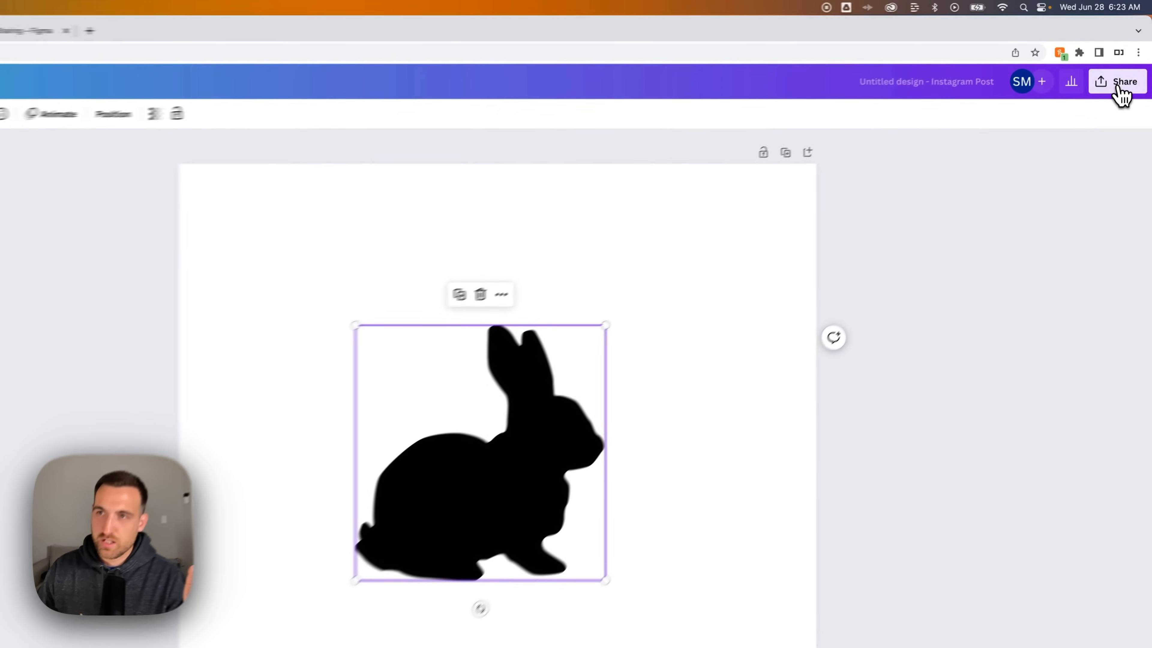
left_click(1127, 60)
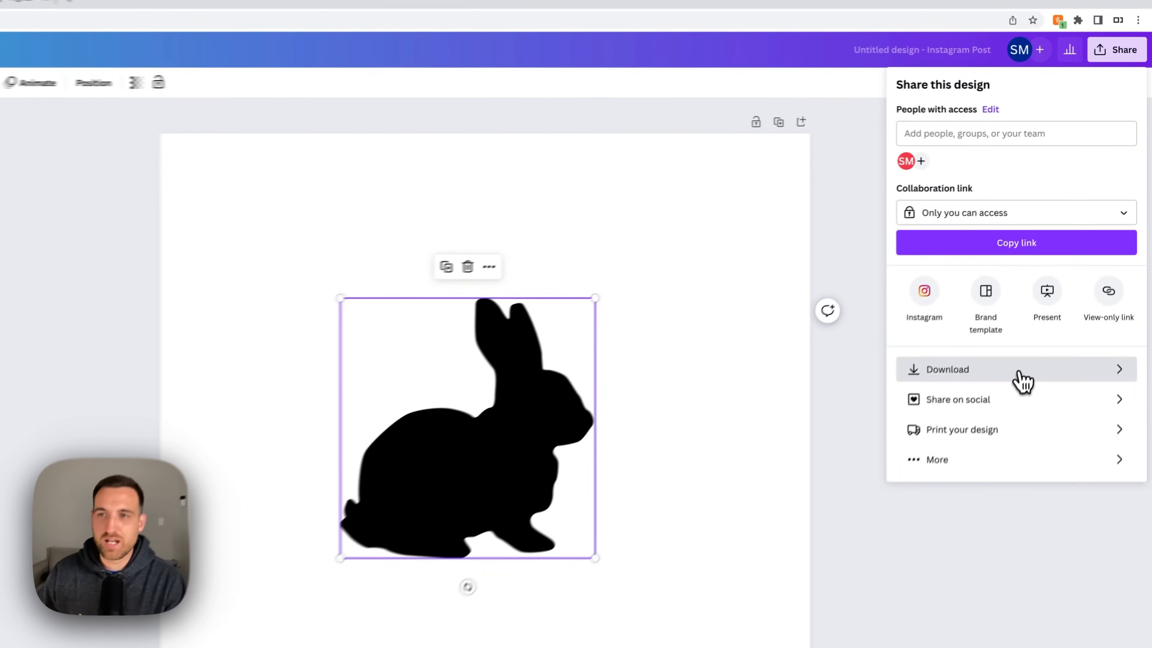
left_click(1020, 374)
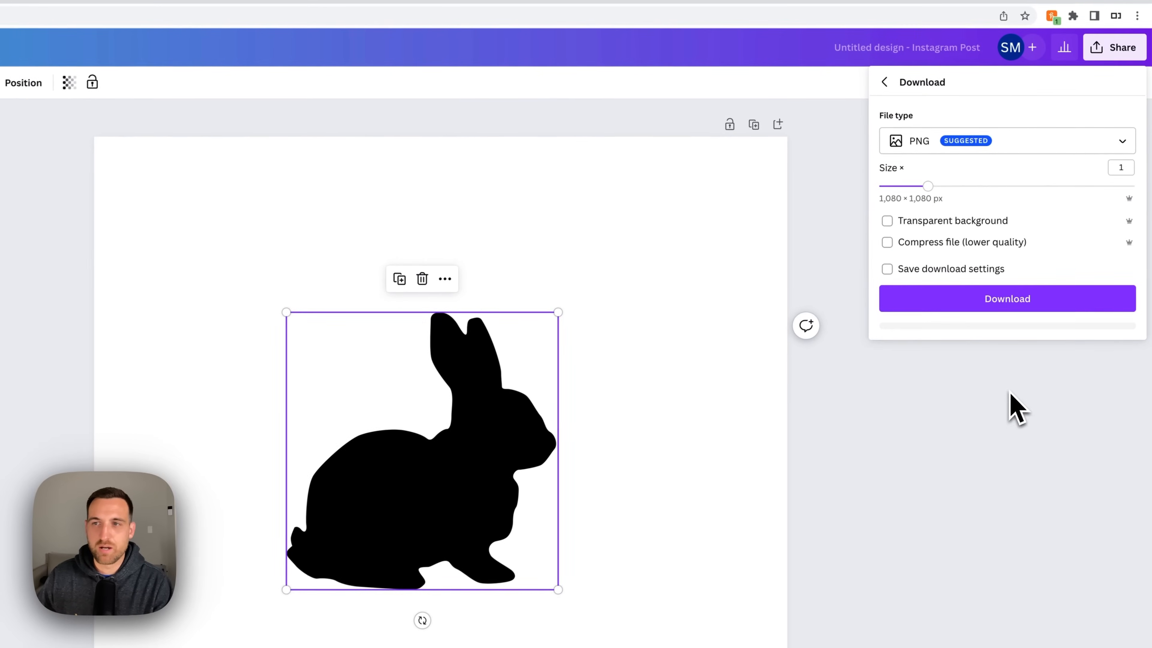
left_click(977, 145)
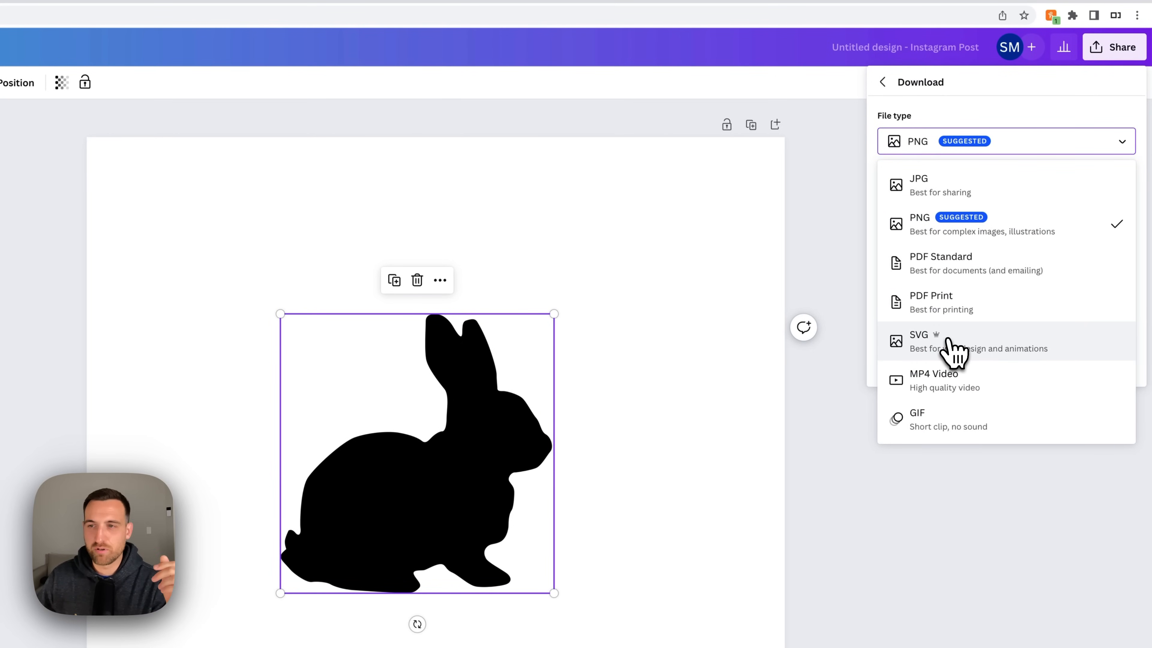
left_click(952, 350)
left_click(885, 172)
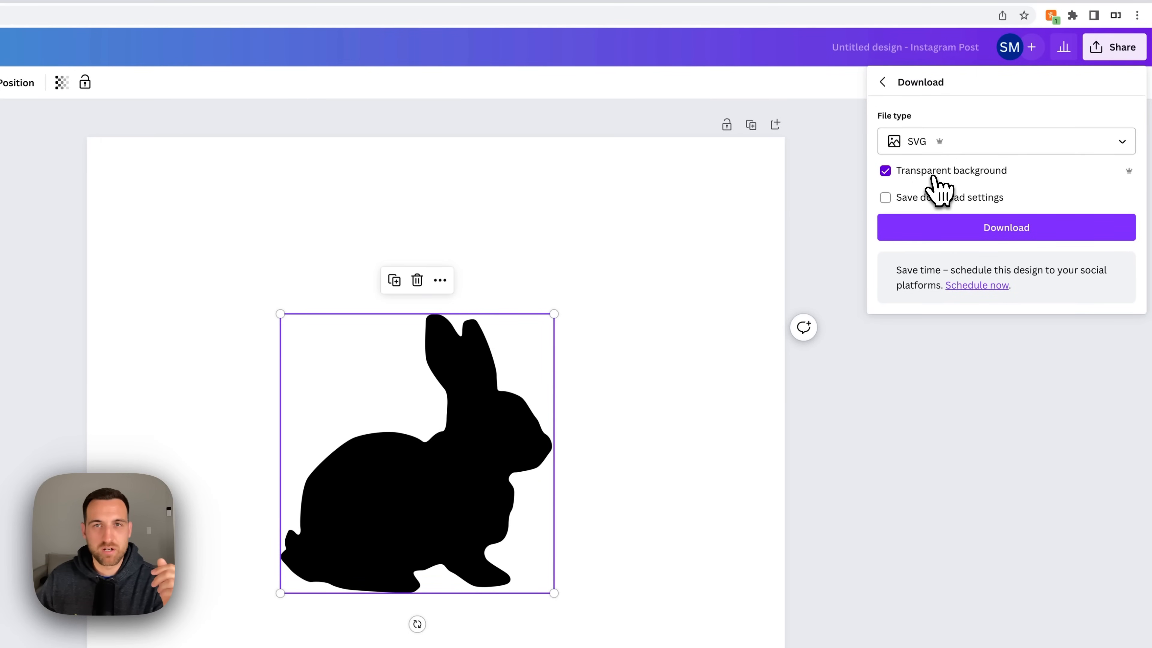
left_click(990, 234)
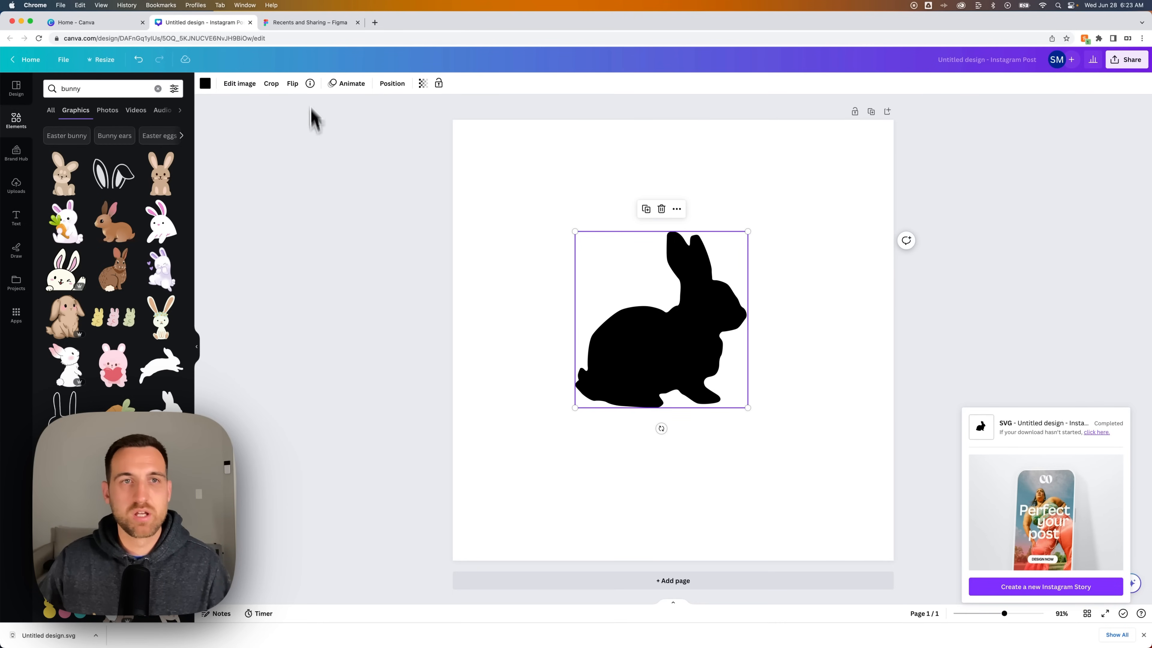
Switch to Figma and create a new design file named Custom Canva Frames.
left_click(305, 24)
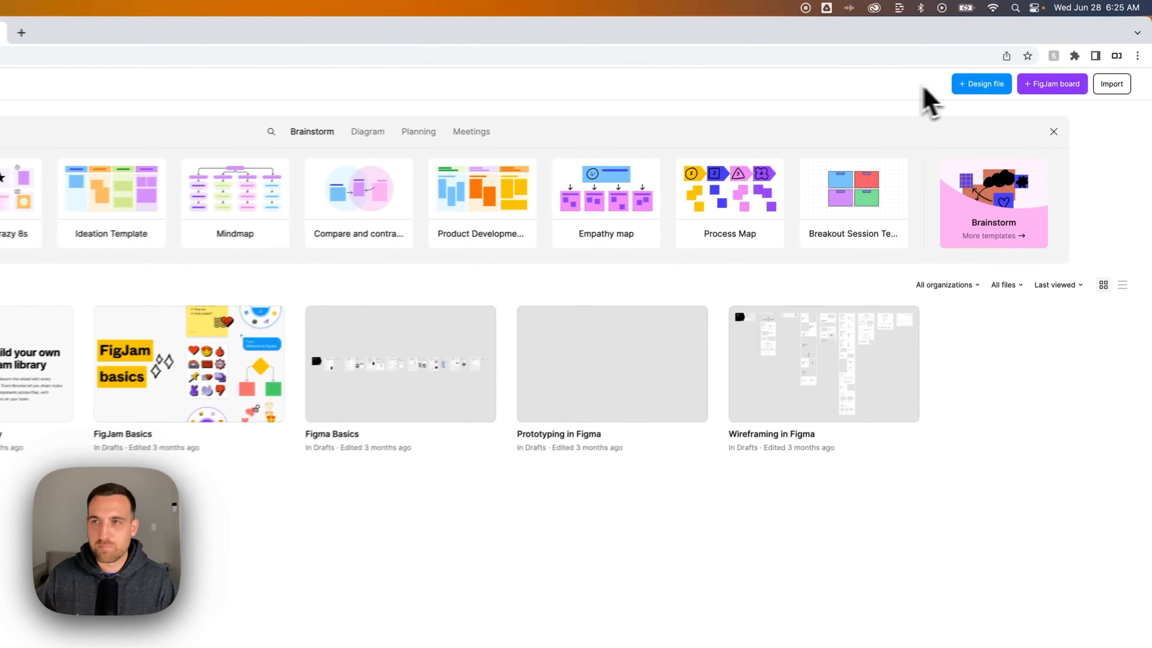
left_click(972, 89)
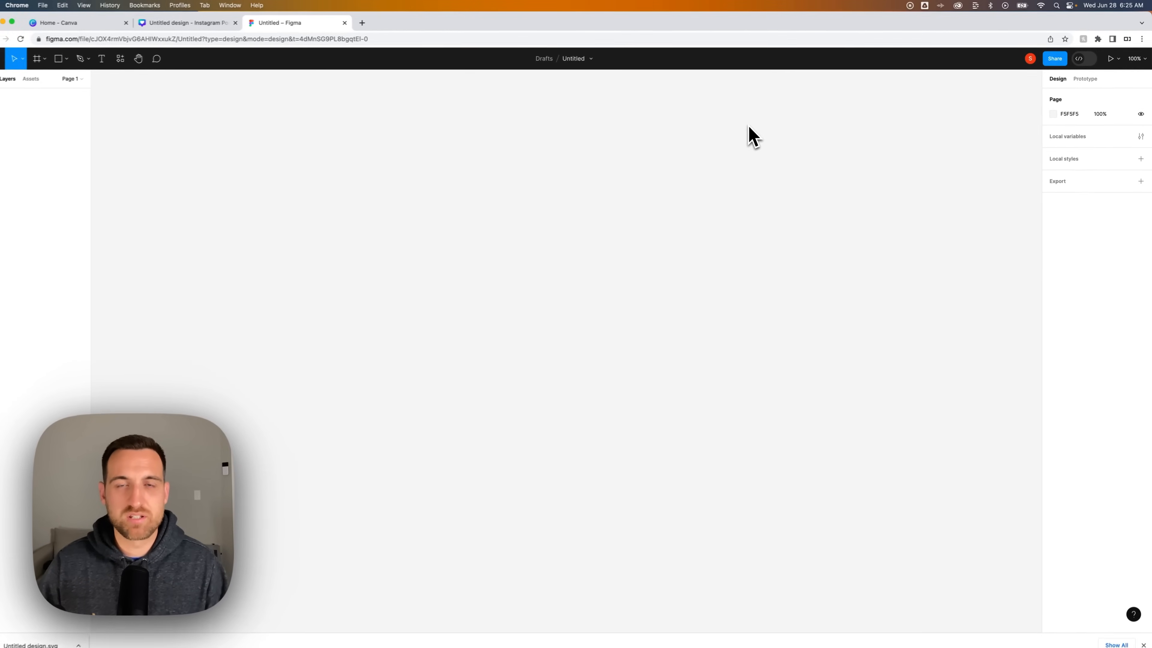
left_click(585, 58)
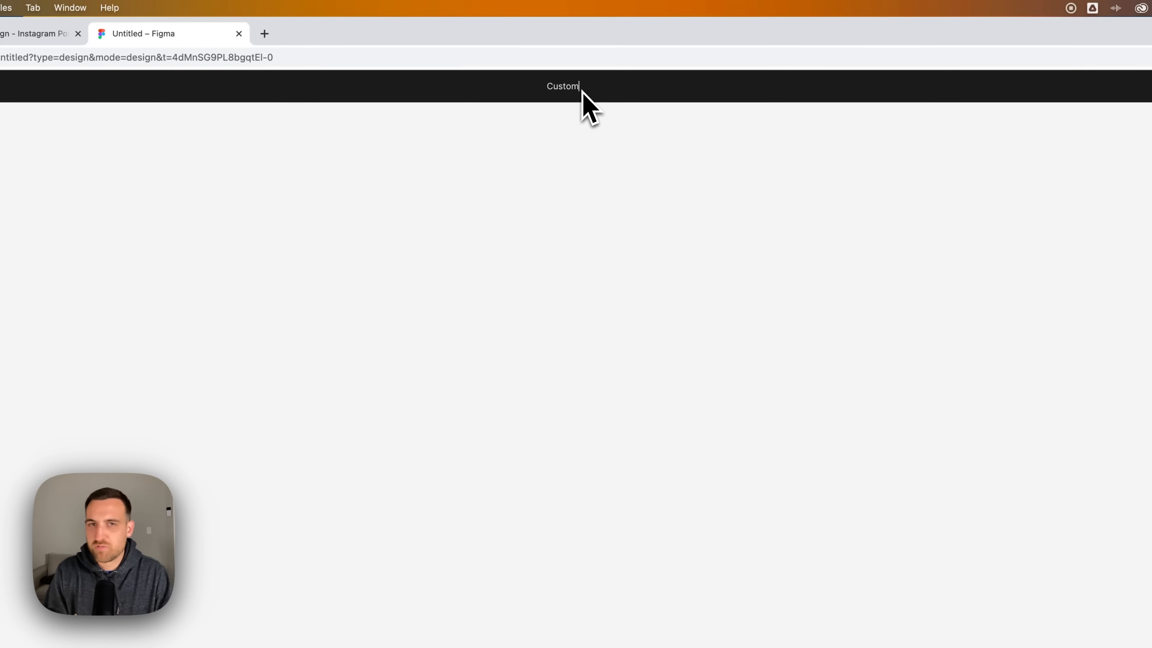
type("Custom Canva Frams")
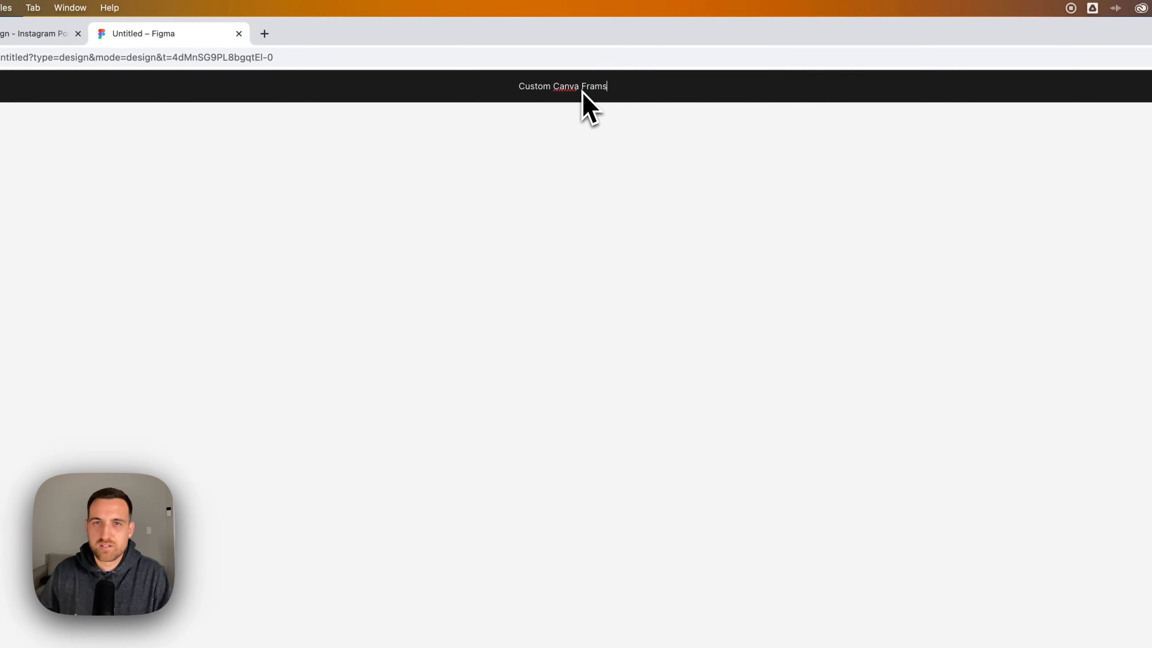
key("BackSpace")
type("es")
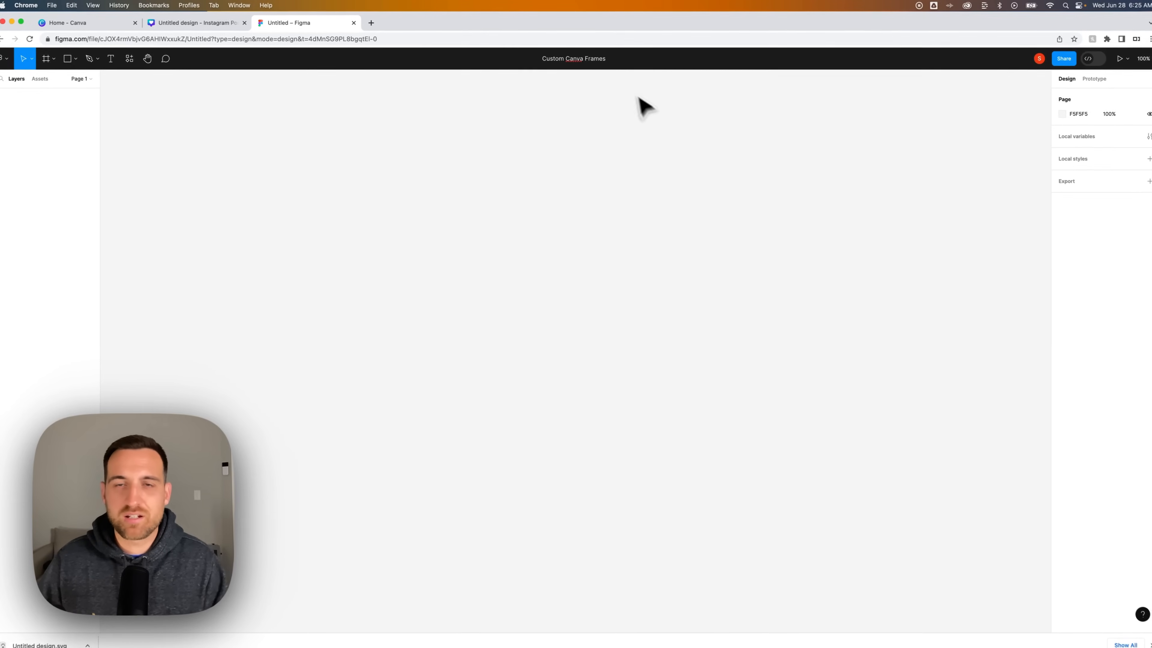
left_click(682, 182)
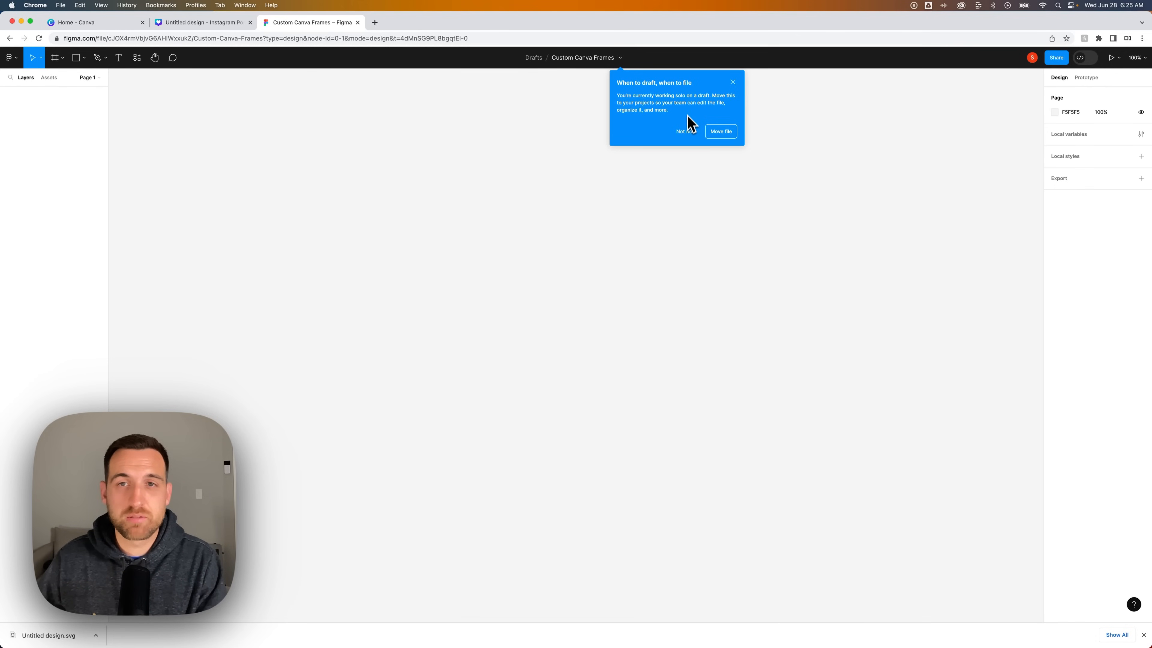
Decline moving the draft file to a project and dismiss the follow-up tip.
left_click(685, 132)
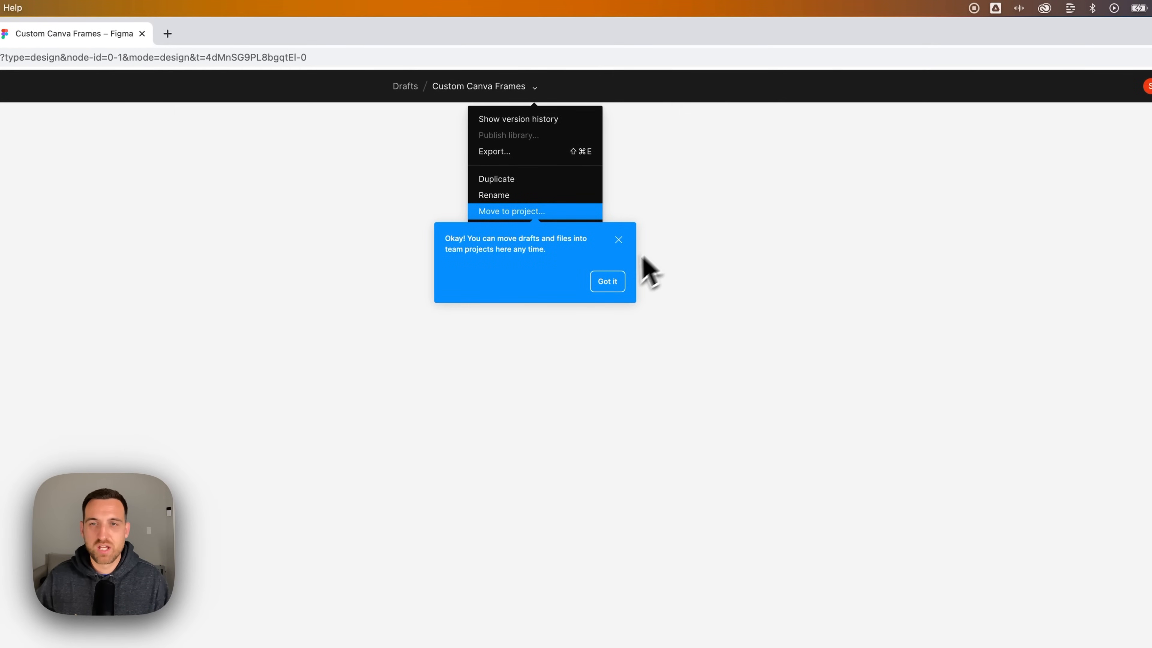
left_click(619, 240)
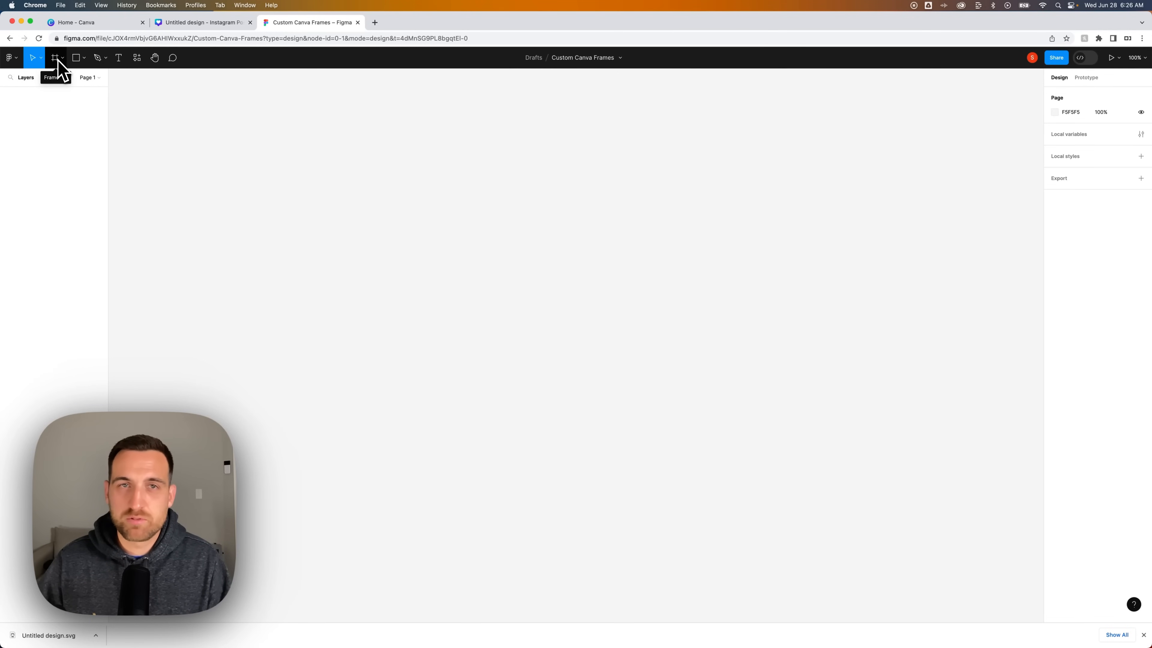
left_click(77, 62)
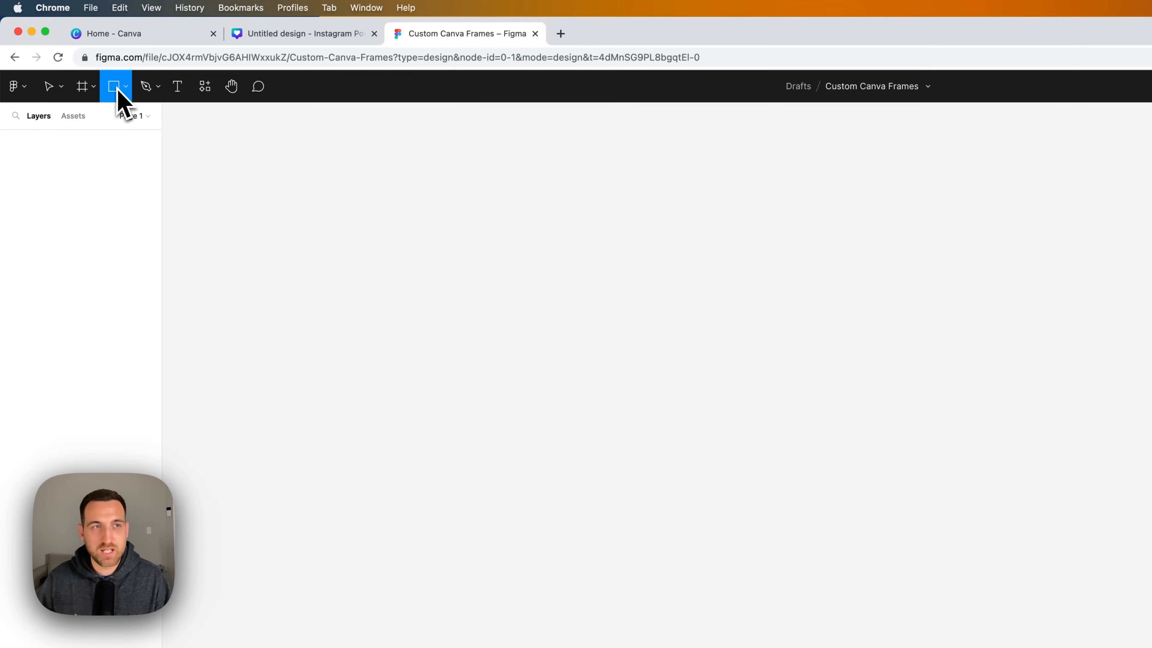
left_click(125, 87)
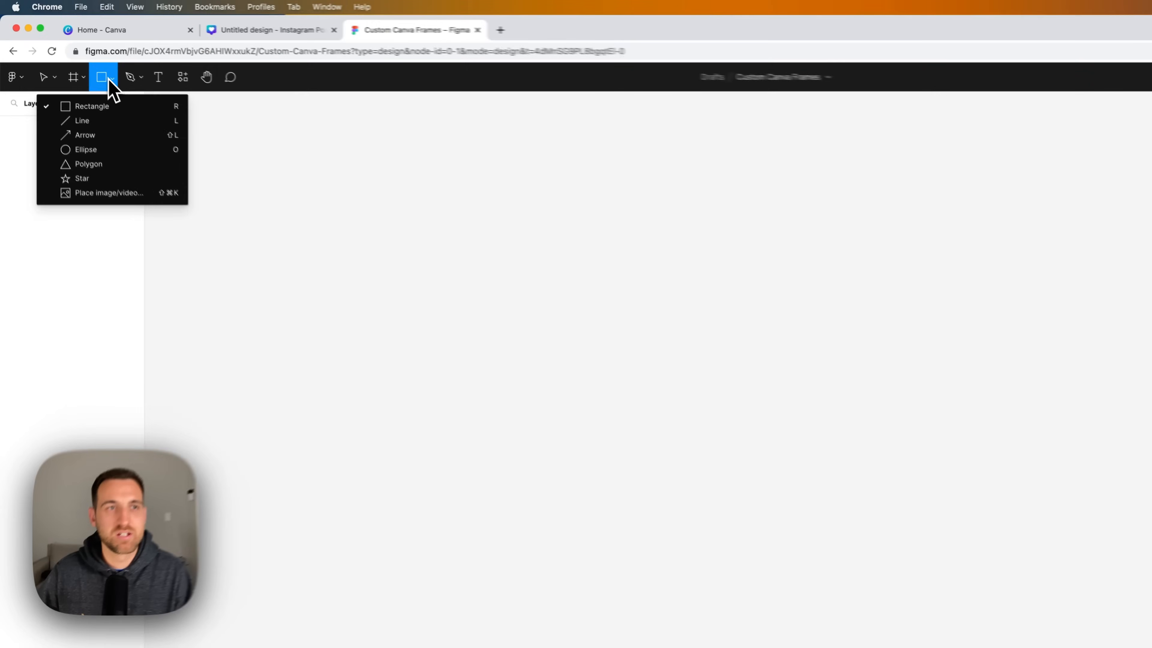
left_click(134, 80)
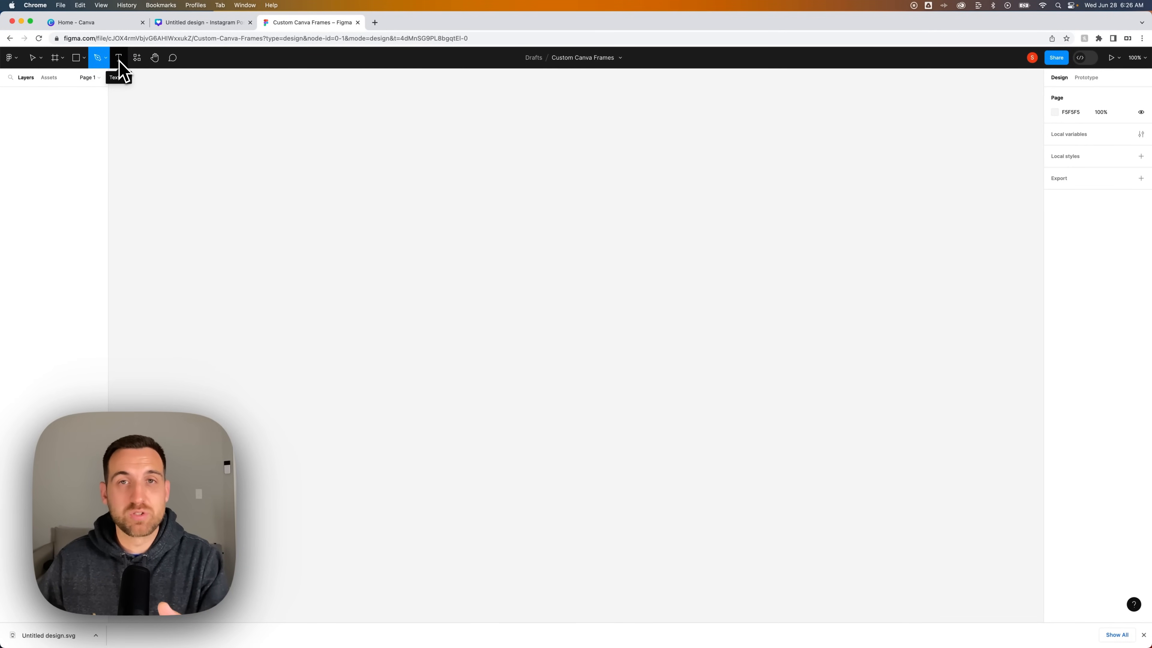
left_click(82, 59)
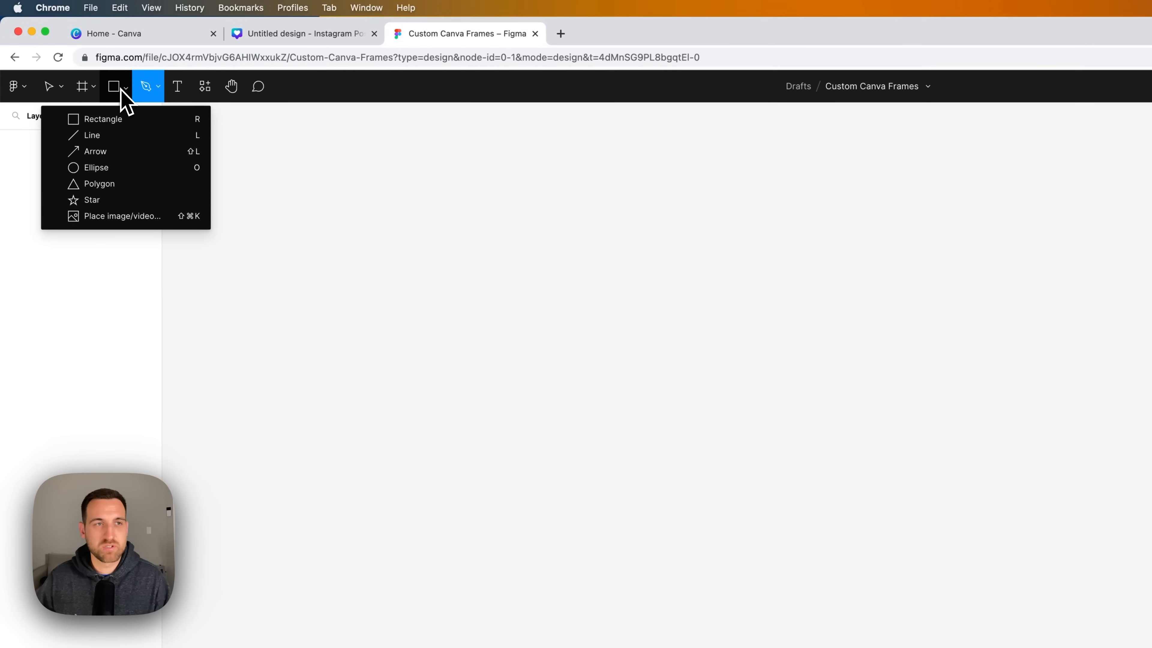
left_click(126, 217)
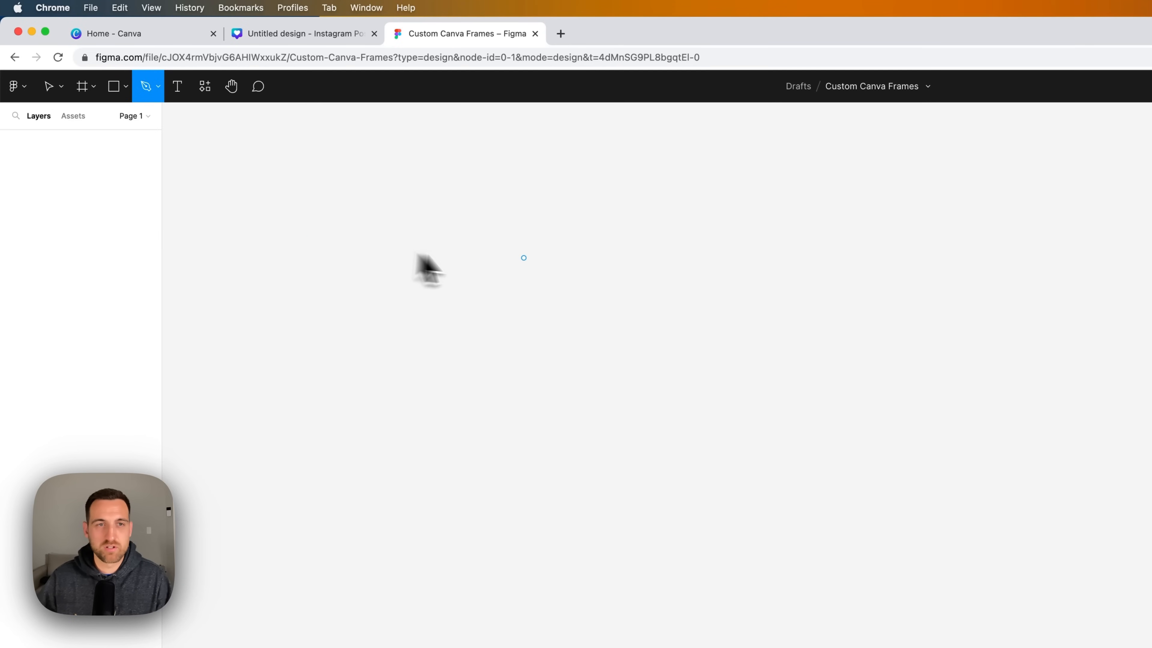
left_click(125, 87)
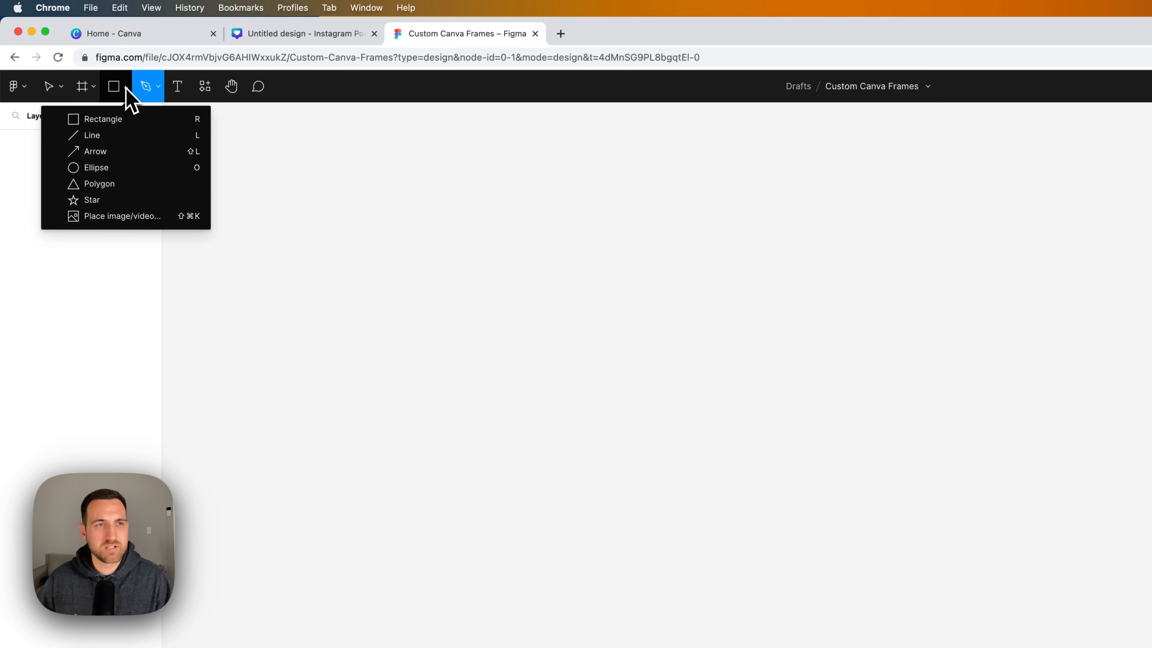
left_click(131, 222)
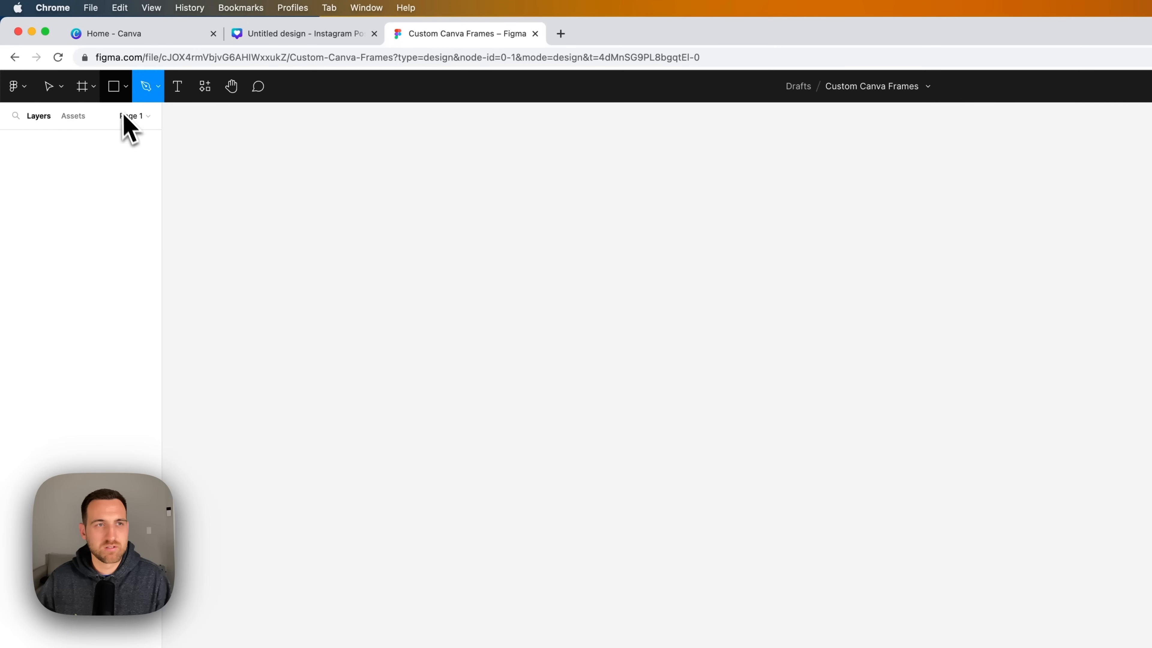
Import Untitled design.svg from the Downloads folder and place it on the empty canvas.
left_click(118, 97)
left_click(123, 95)
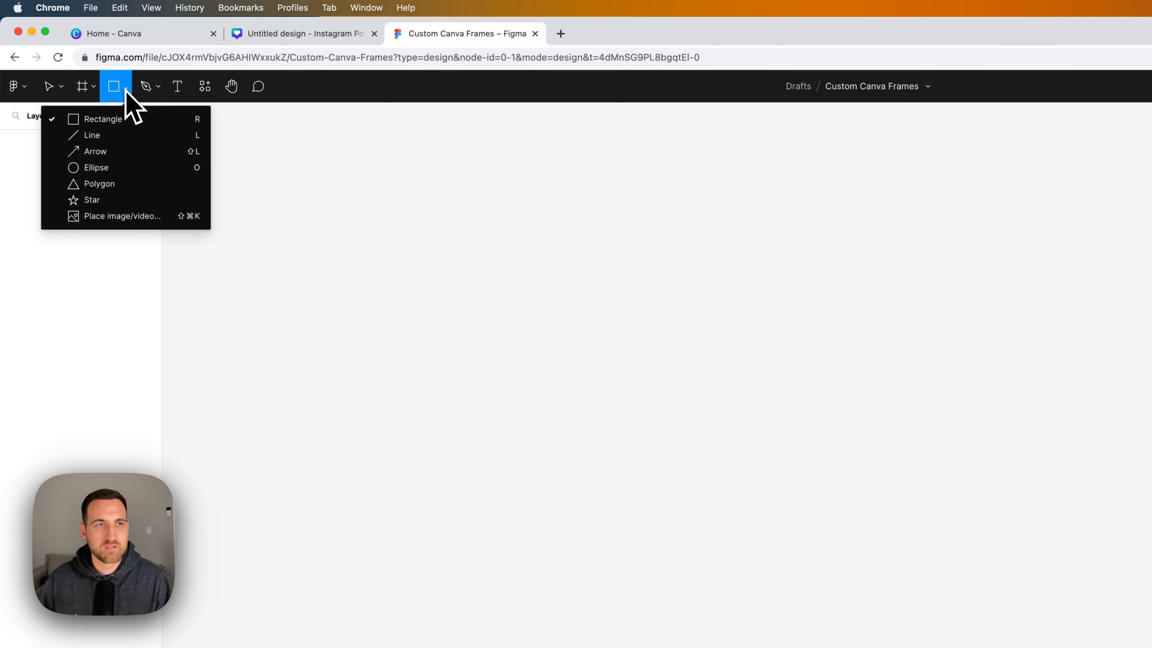
left_click(117, 217)
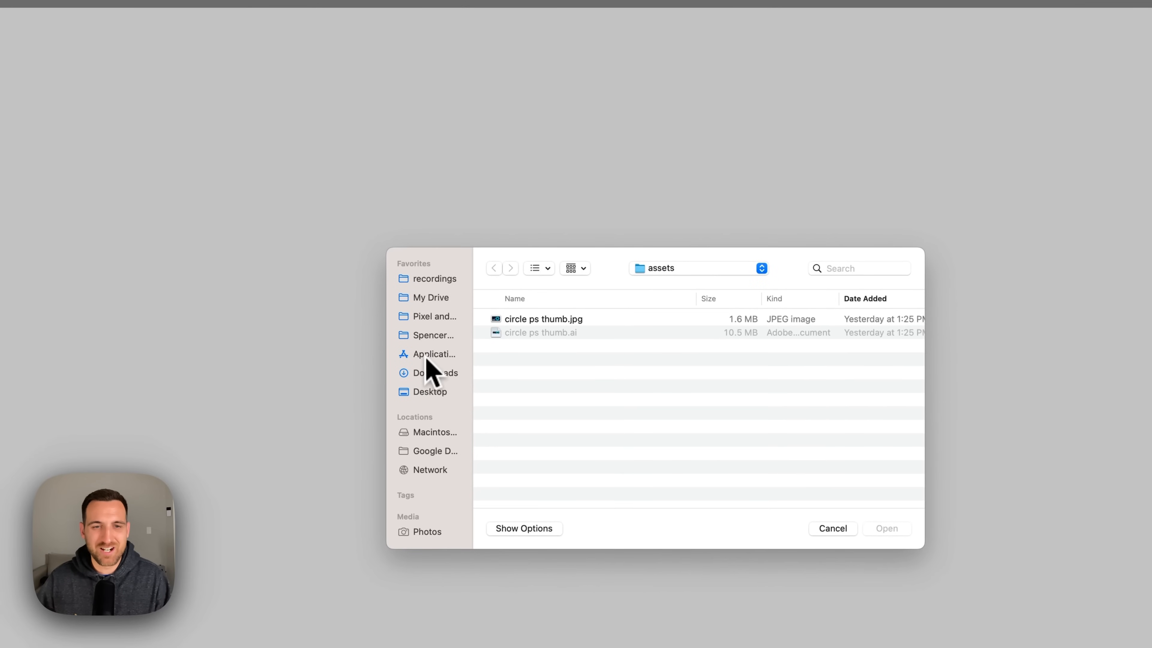
left_click(428, 373)
left_click(540, 319)
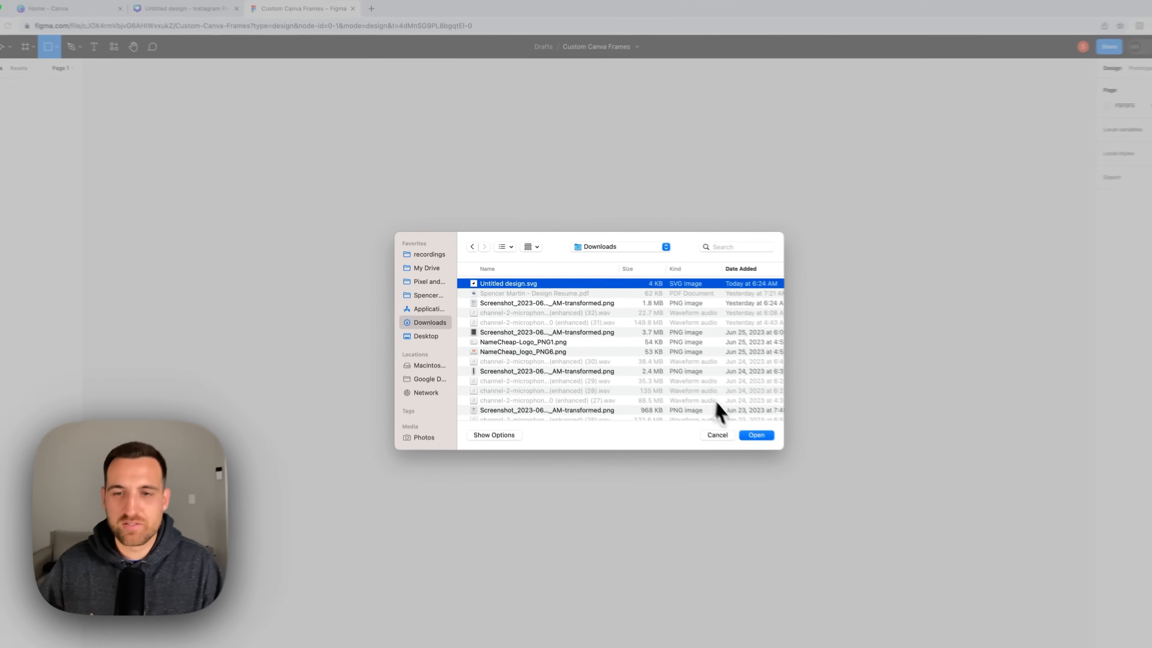
left_click(729, 420)
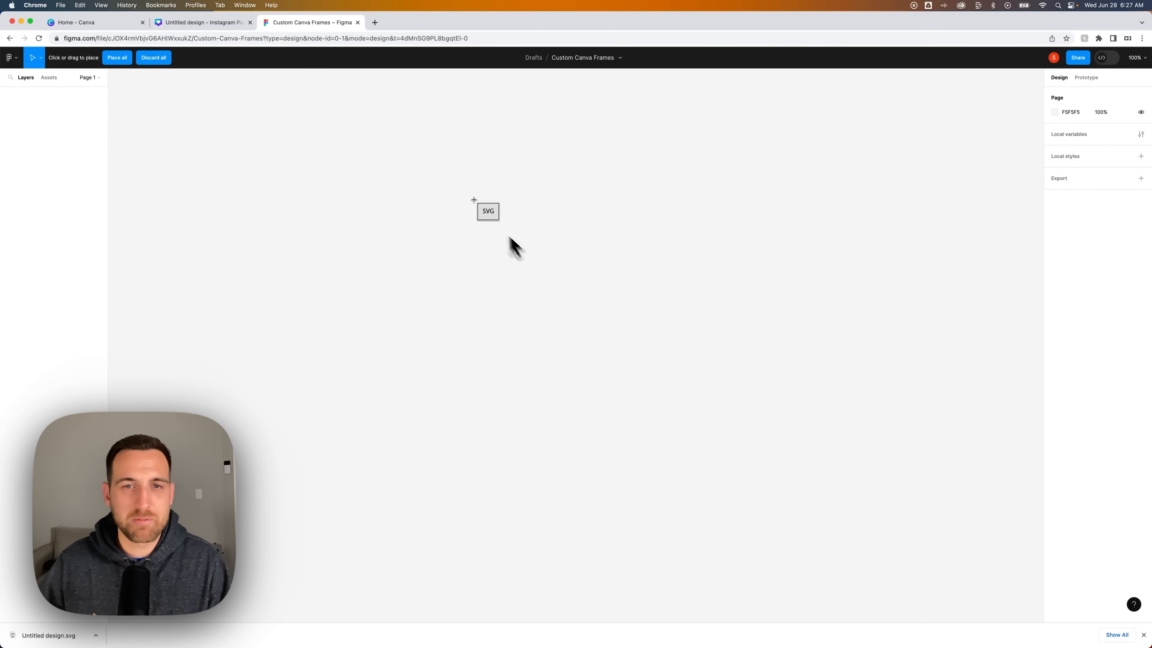
left_click(502, 207)
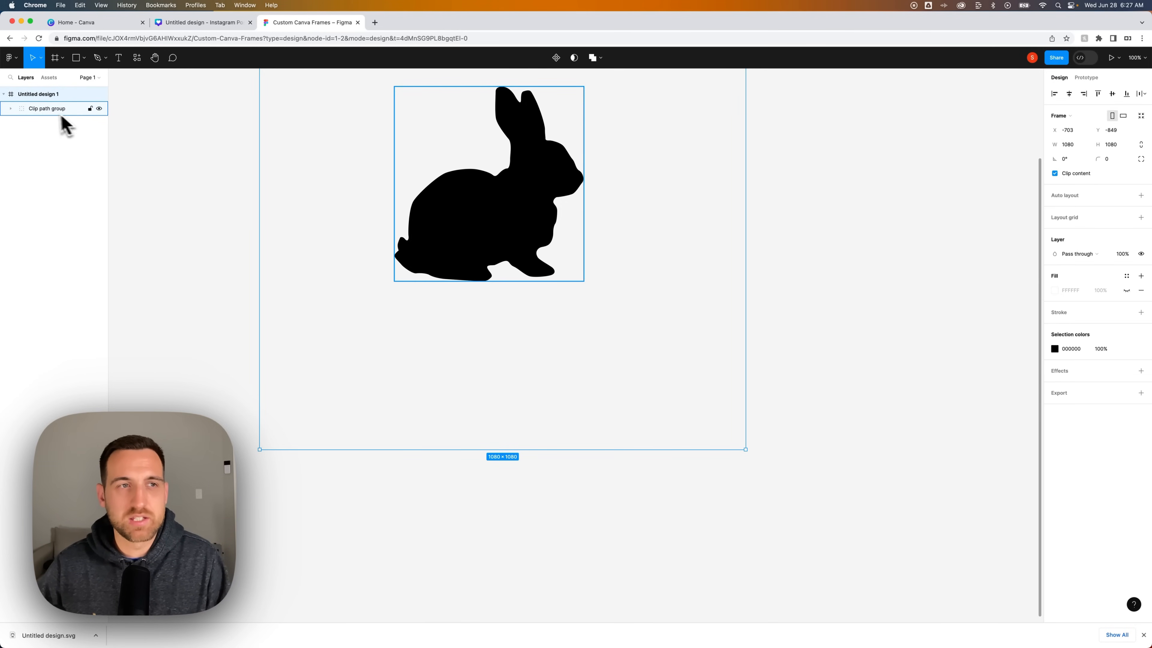
Expand the clip path group and both of its nested layers in the imported frame to expose their vectors.
left_click(11, 108)
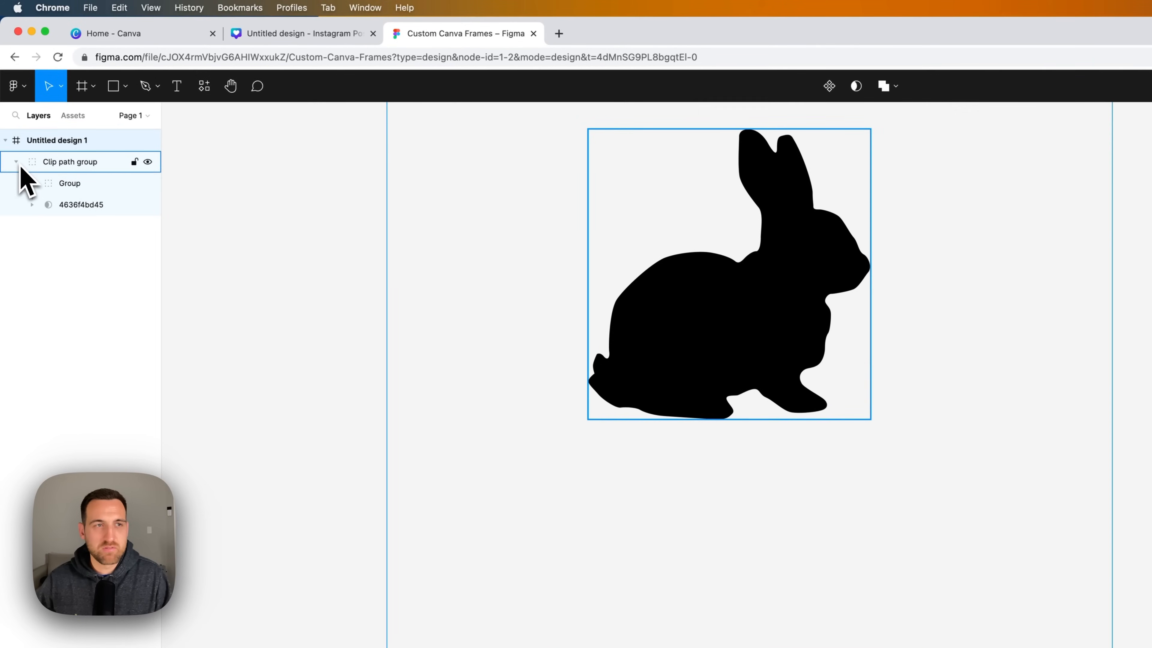
left_click(6, 141)
left_click(6, 141)
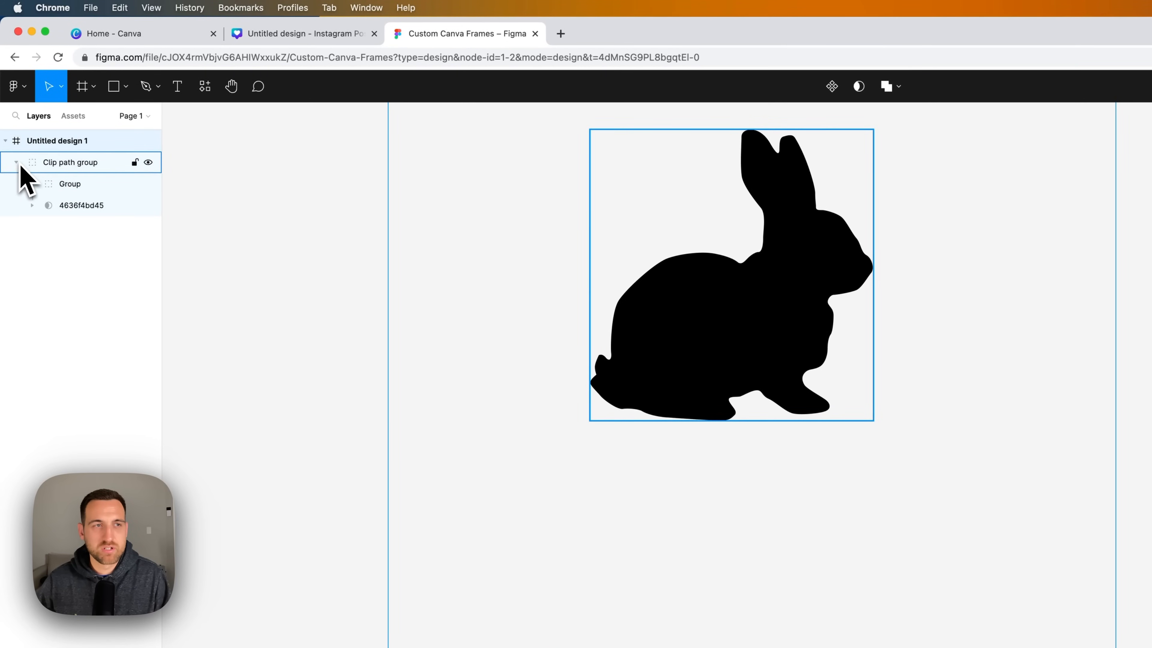
left_click(32, 183)
left_click(32, 226)
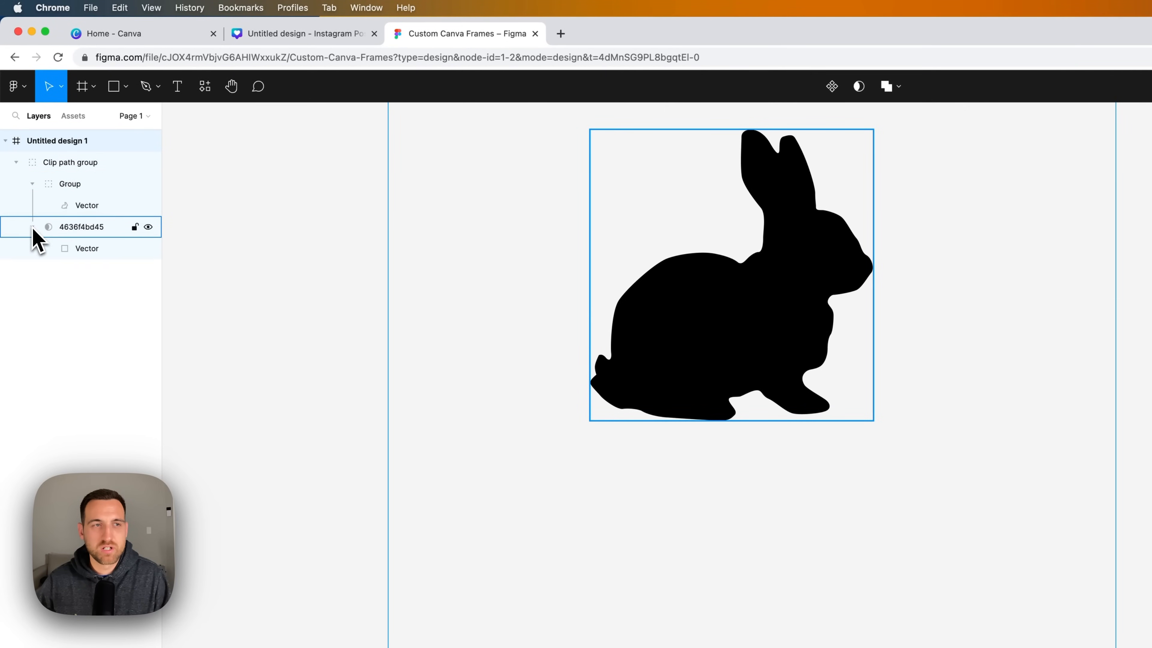
Hide and show the vector inside Group to check which artwork it holds, leaving it visible.
left_click(89, 212)
left_click(148, 206)
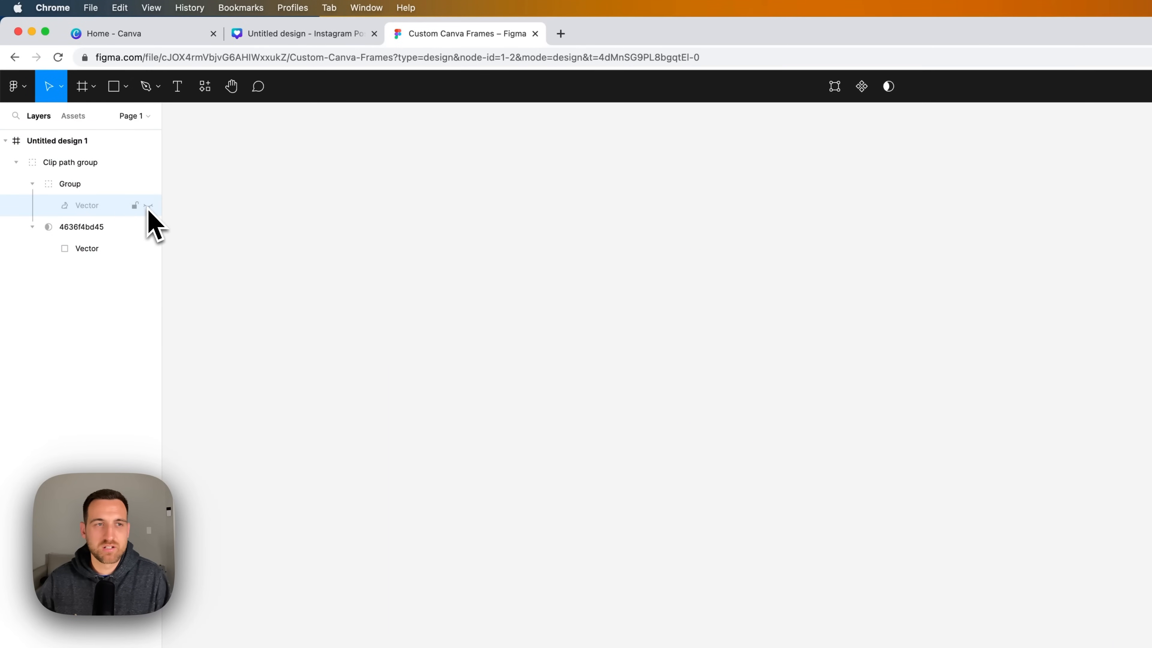
left_click(148, 206)
left_click(148, 206)
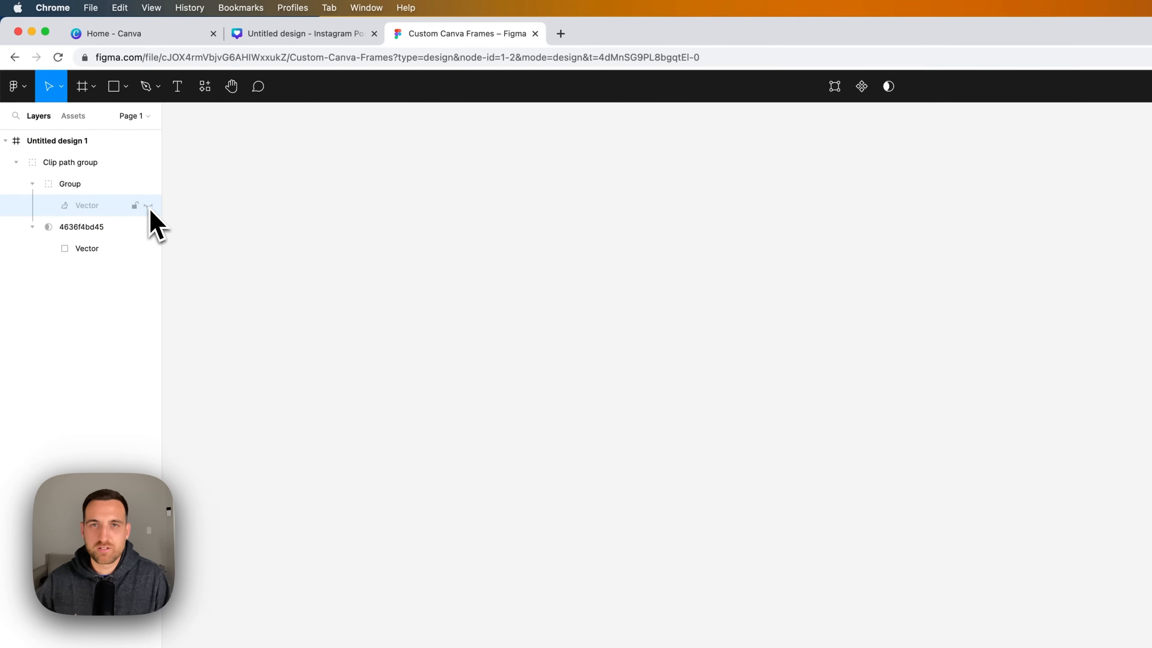
left_click(148, 205)
left_click(148, 205)
left_click(148, 205)
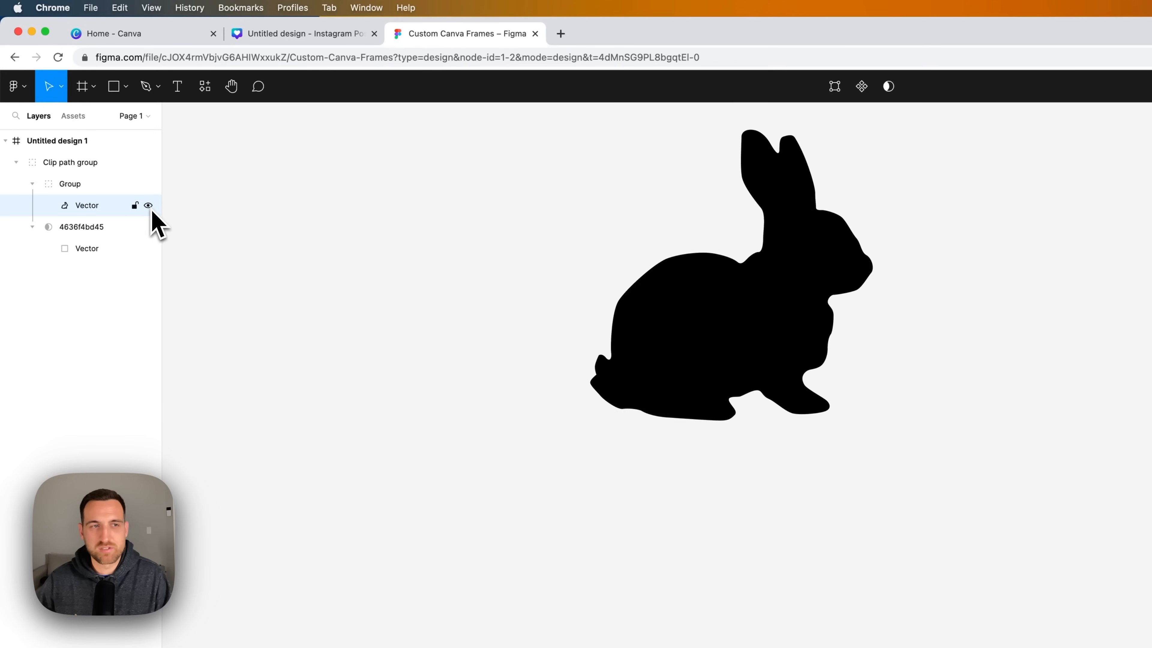
left_click(149, 207)
left_click(149, 206)
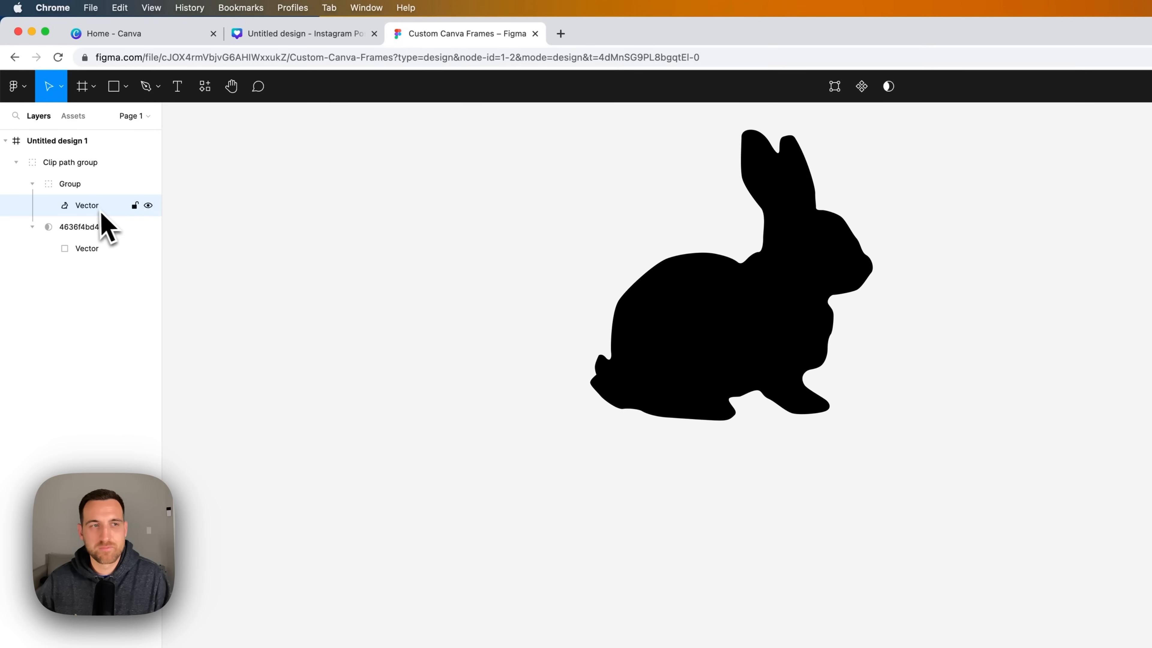
Move the bunny vector out of its groups to the page's top level and delete the remaining Untitled design 1 frame.
left_click(86, 208)
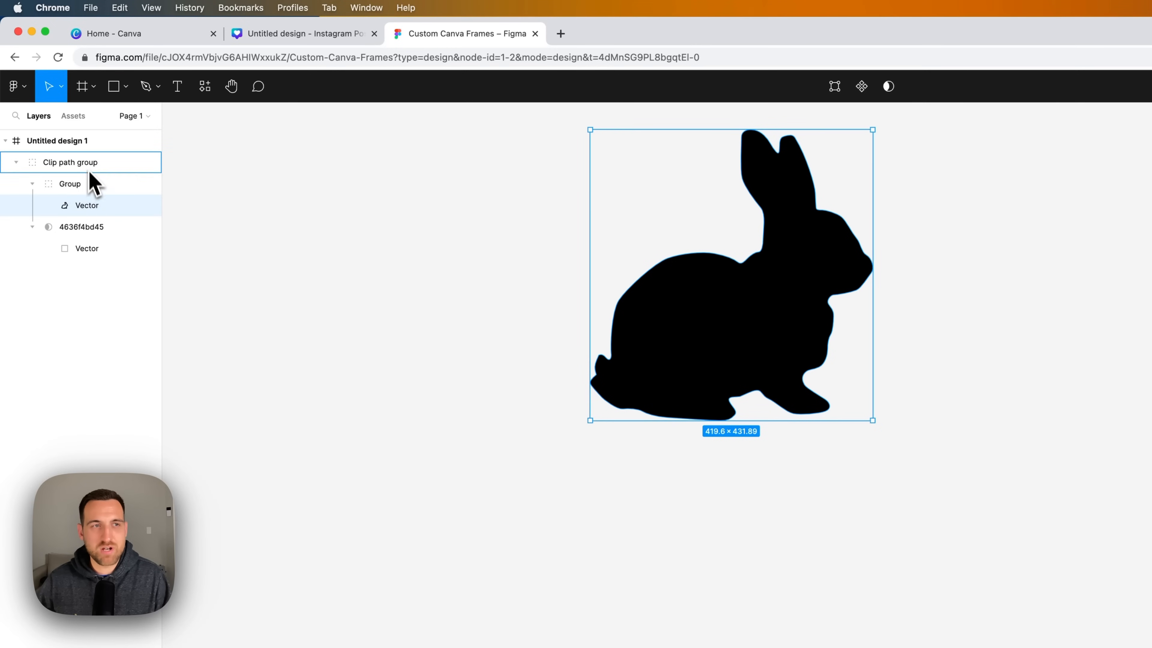
left_click_drag(90, 173, 75, 137)
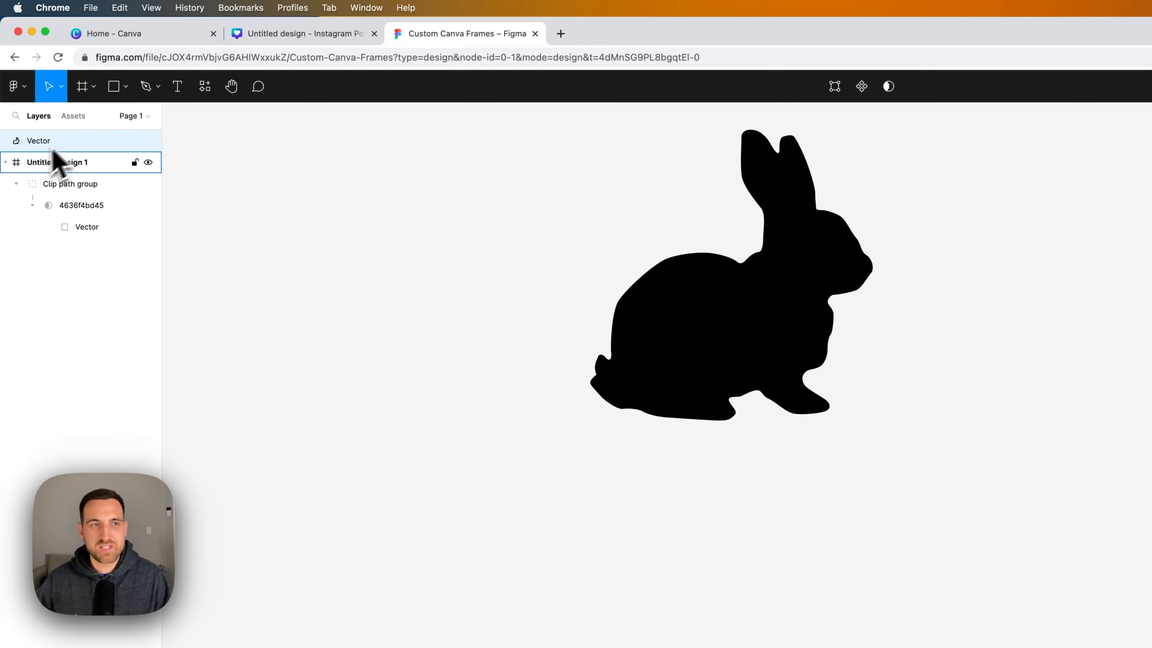
left_click(53, 163)
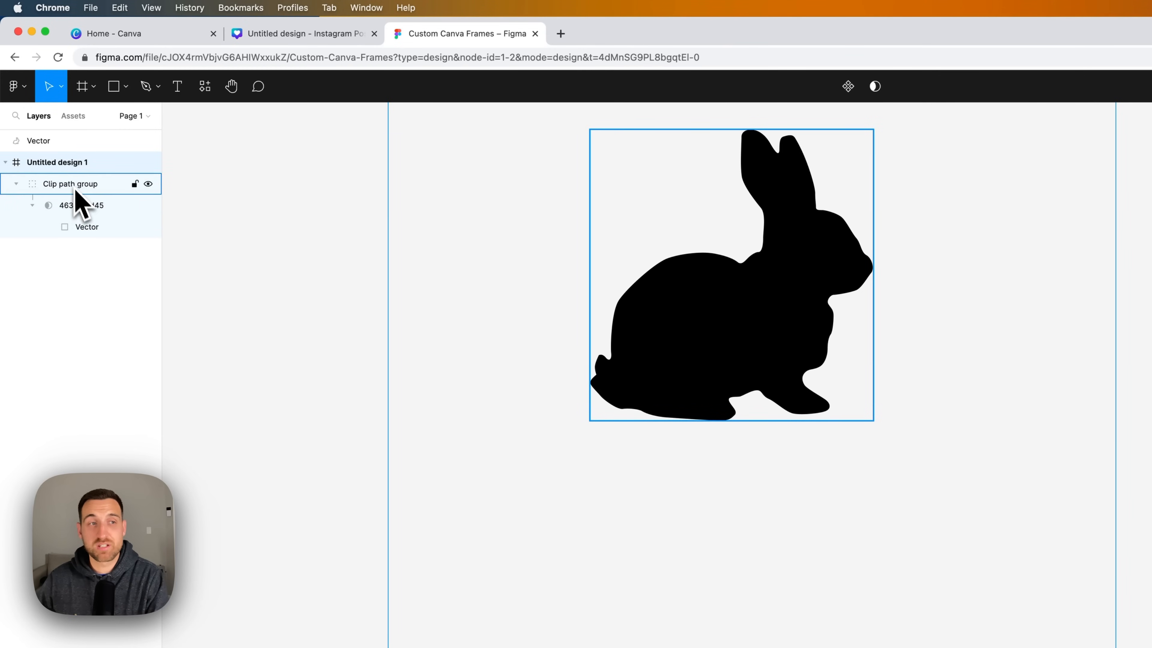
key("Delete")
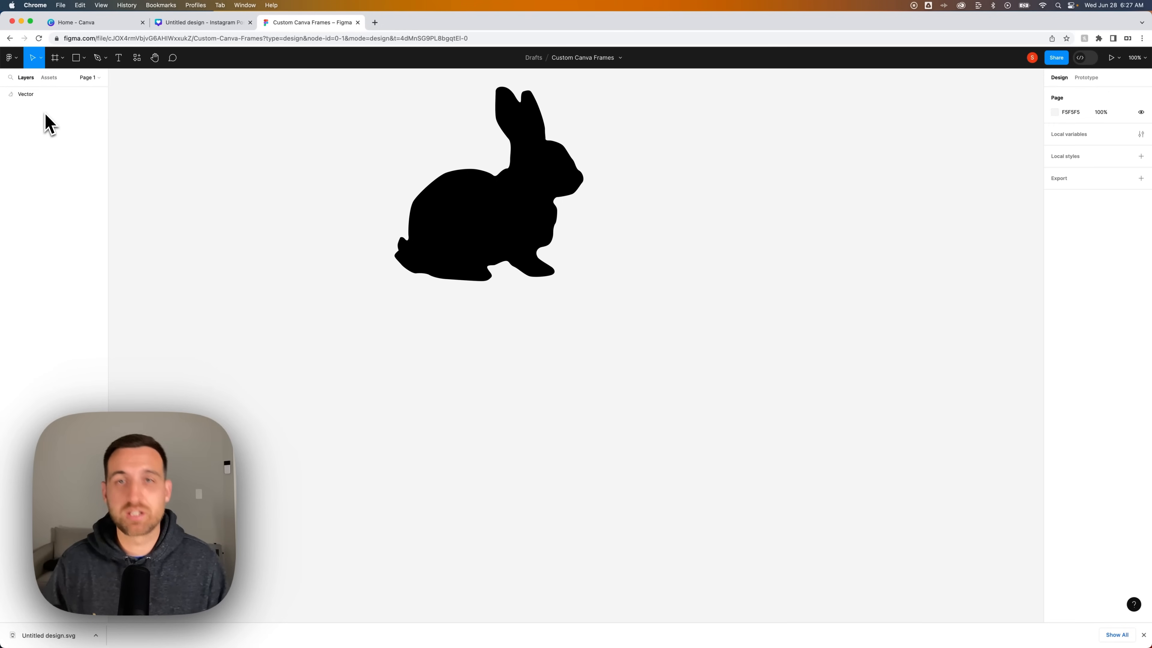
Move the bunny vector to about X -283, Y -446 and change its solid fill to the default checkerboard image fill.
left_click(34, 96)
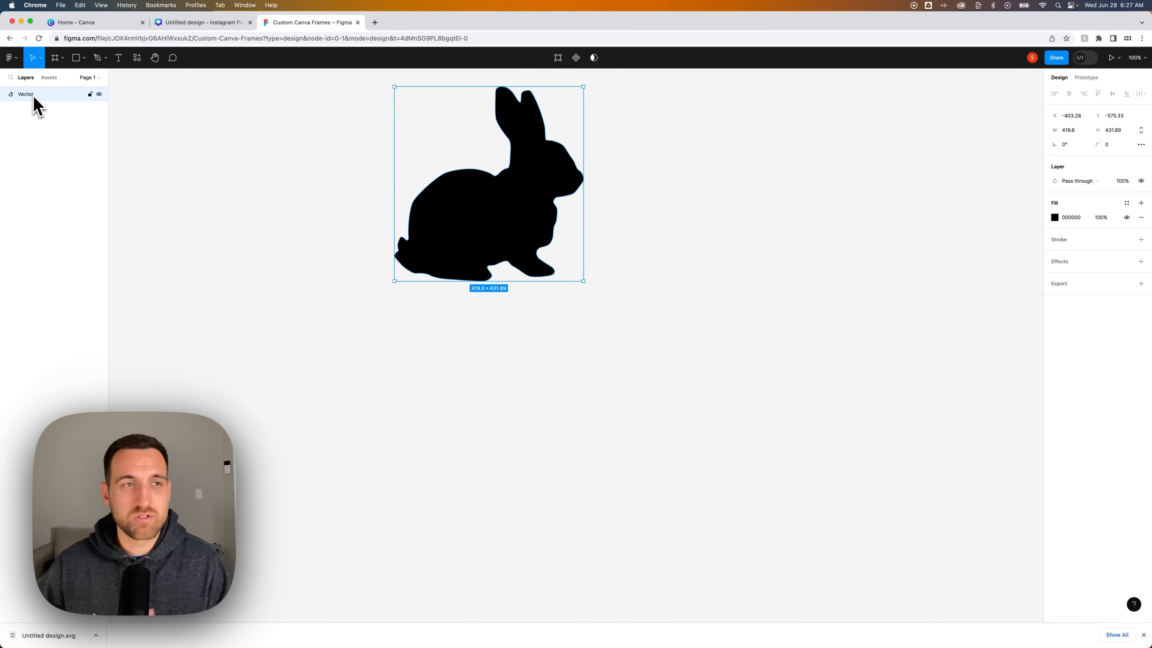
left_click_drag(502, 196, 556, 254)
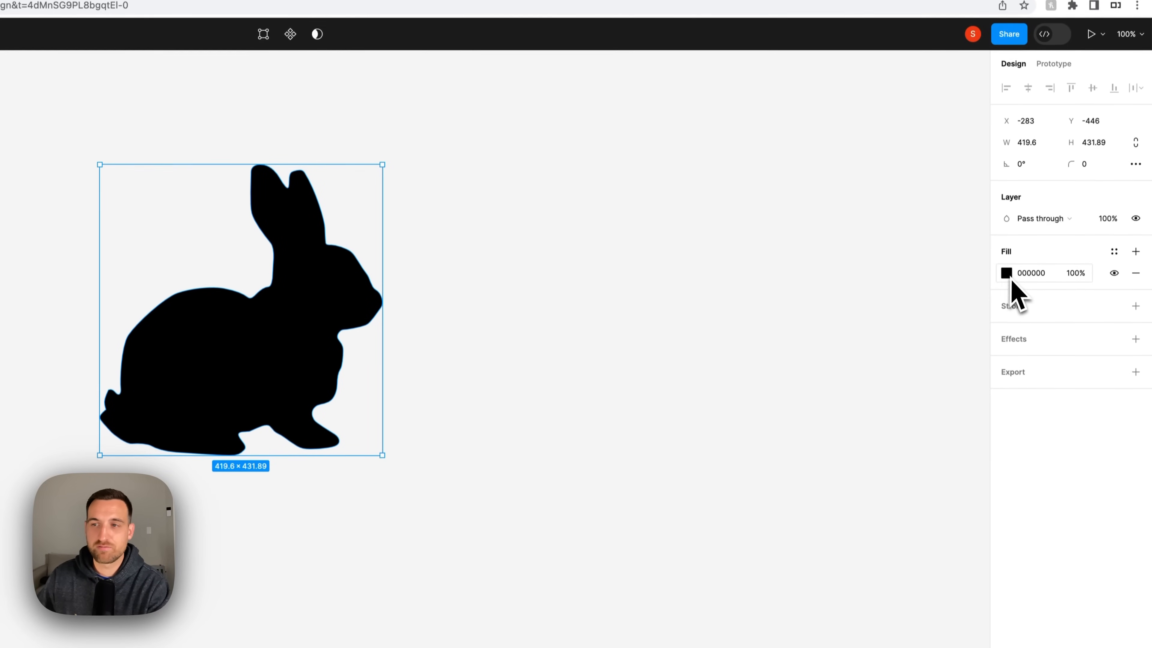
left_click(1010, 268)
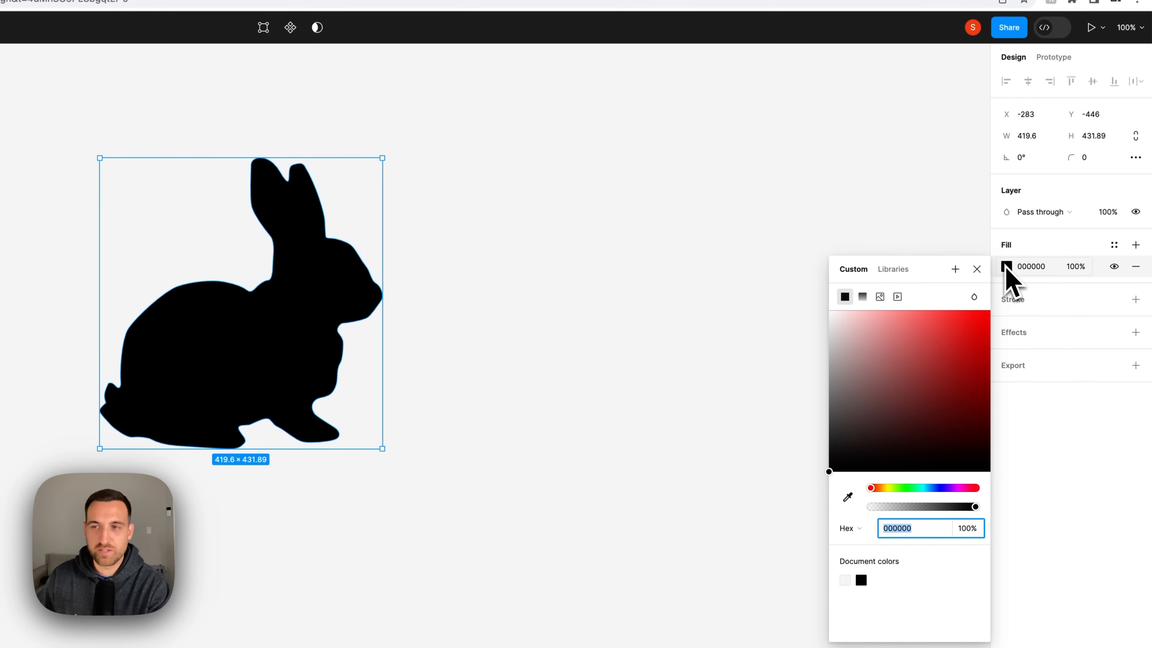
left_click(880, 299)
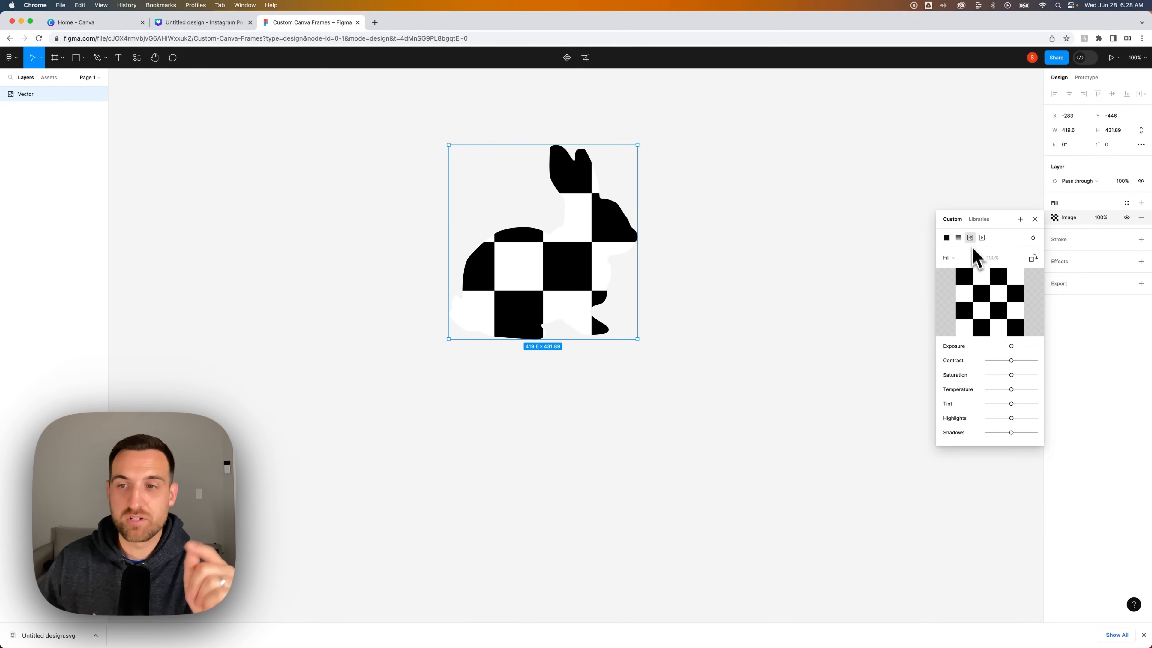
Add an export setting to the bunny vector, set its format to PDF, and export it.
mouse_move(996, 276)
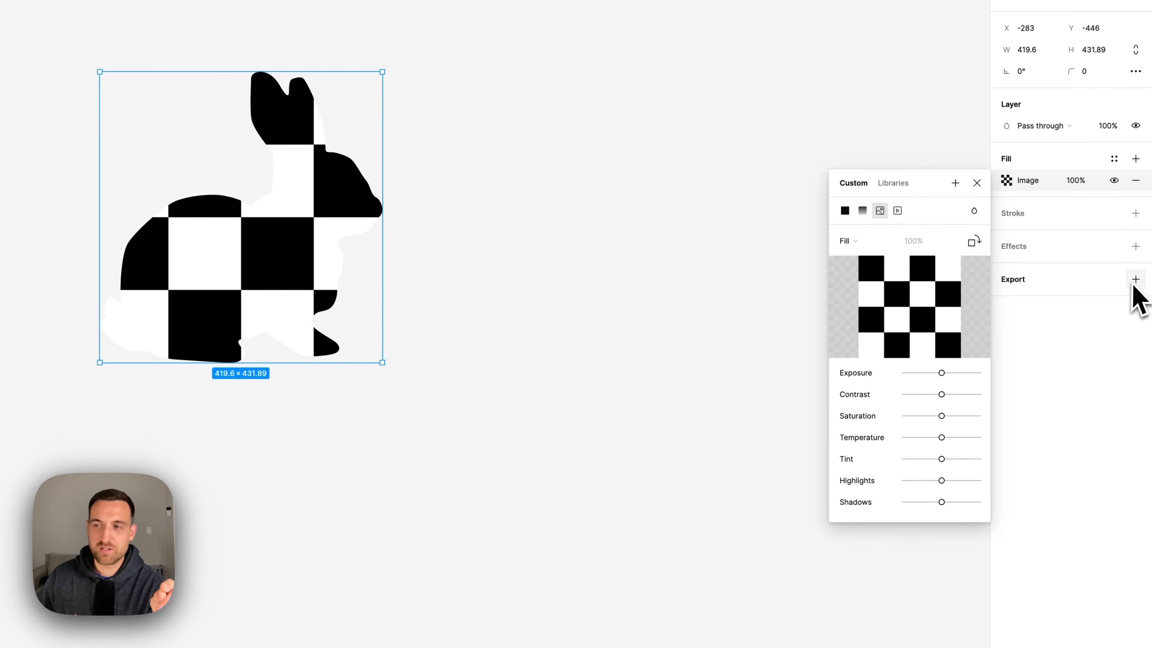
left_click(1135, 279)
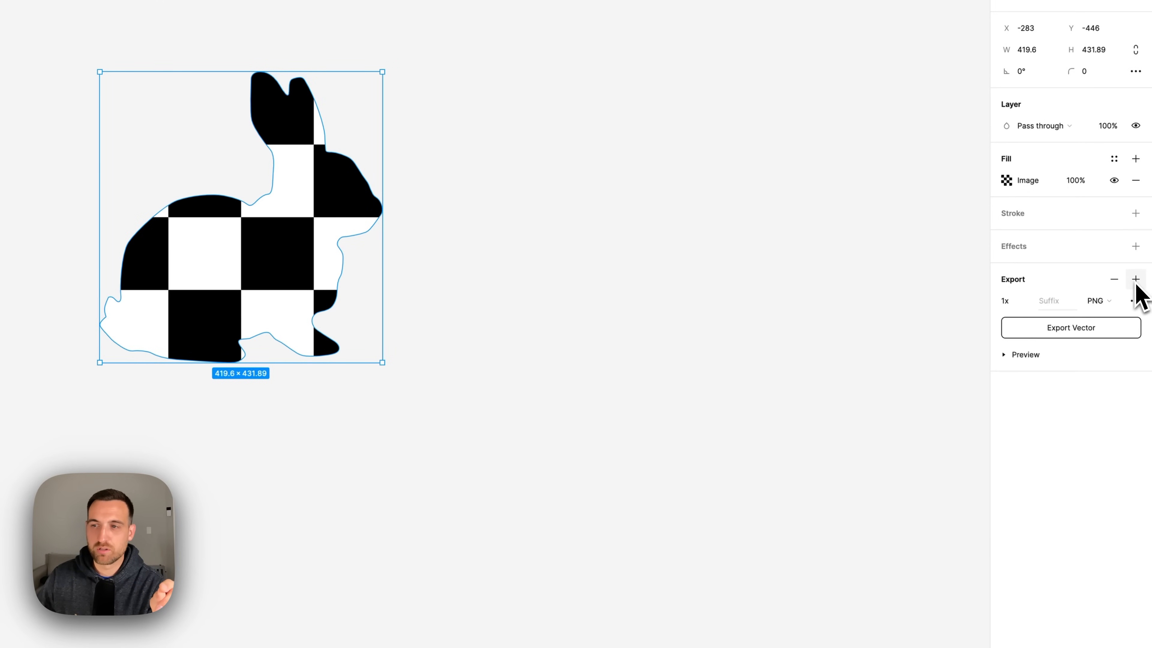
left_click(1110, 301)
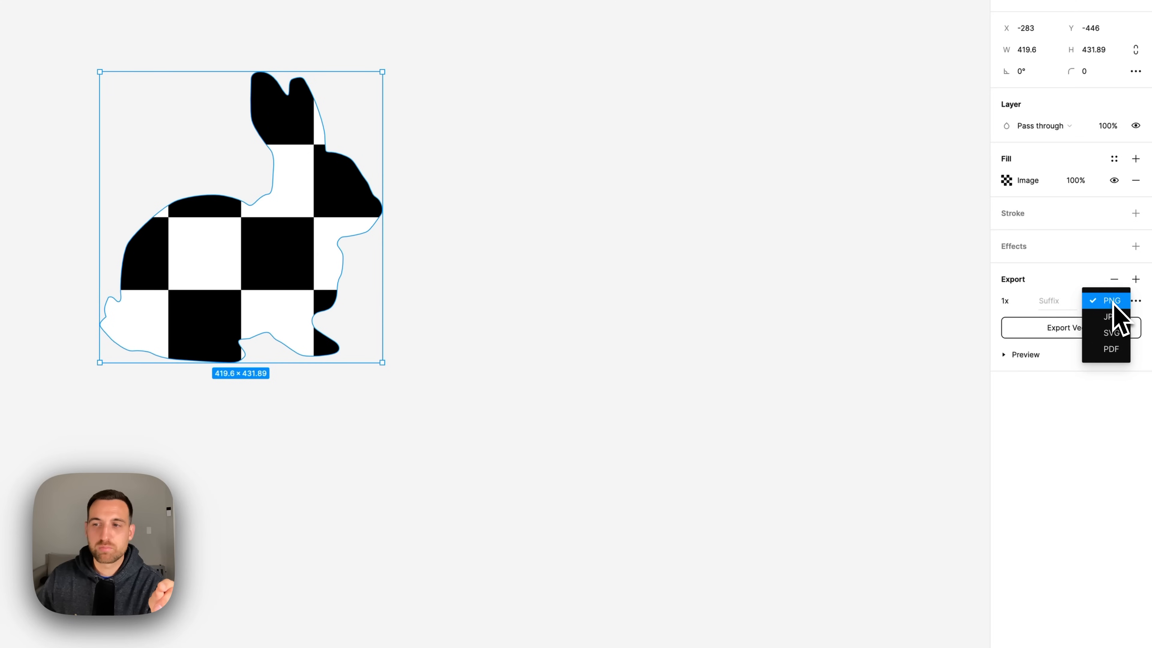
left_click(1113, 350)
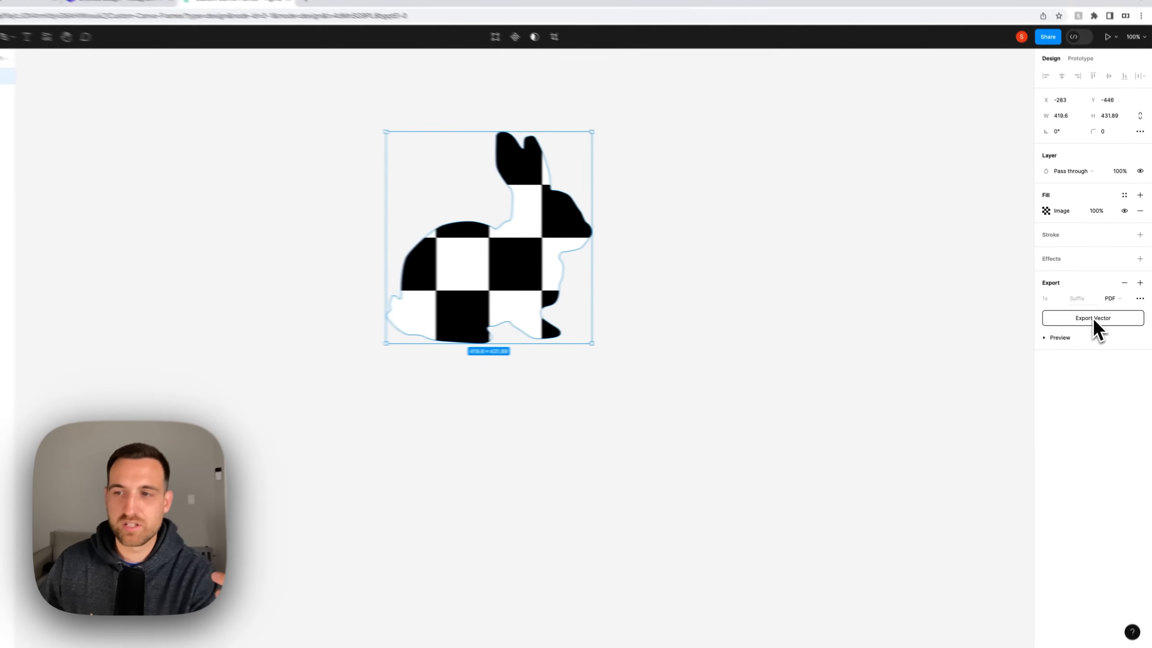
left_click(1073, 329)
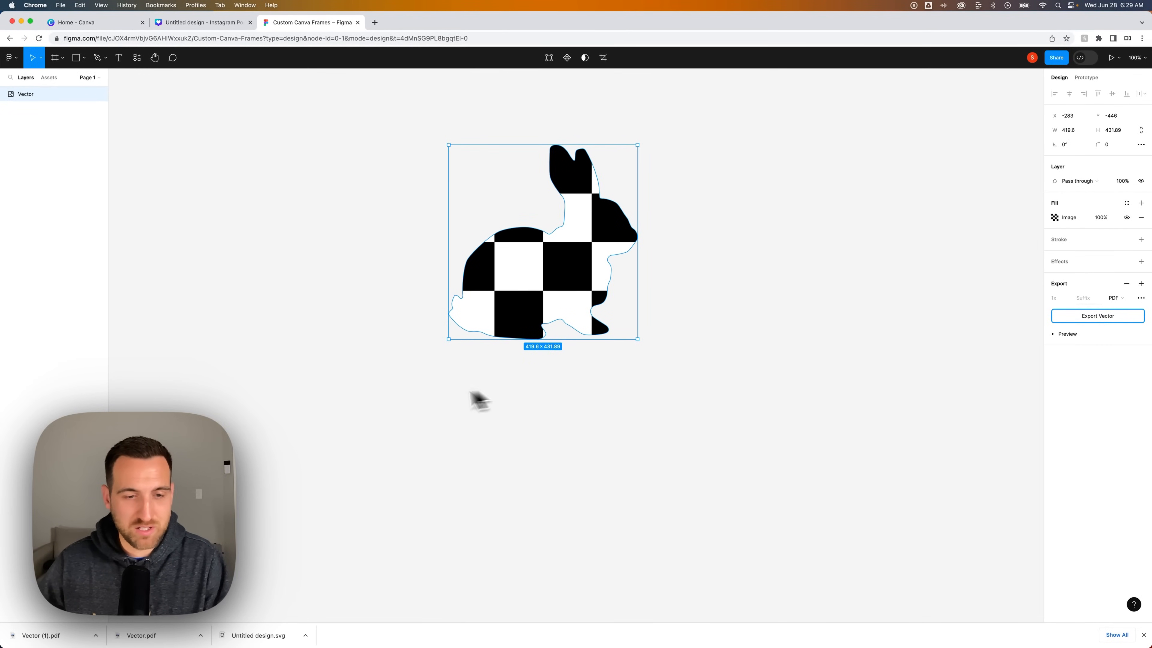
Switch to the Instagram Post design in Canva and select its page.
left_click(179, 25)
left_click(457, 293)
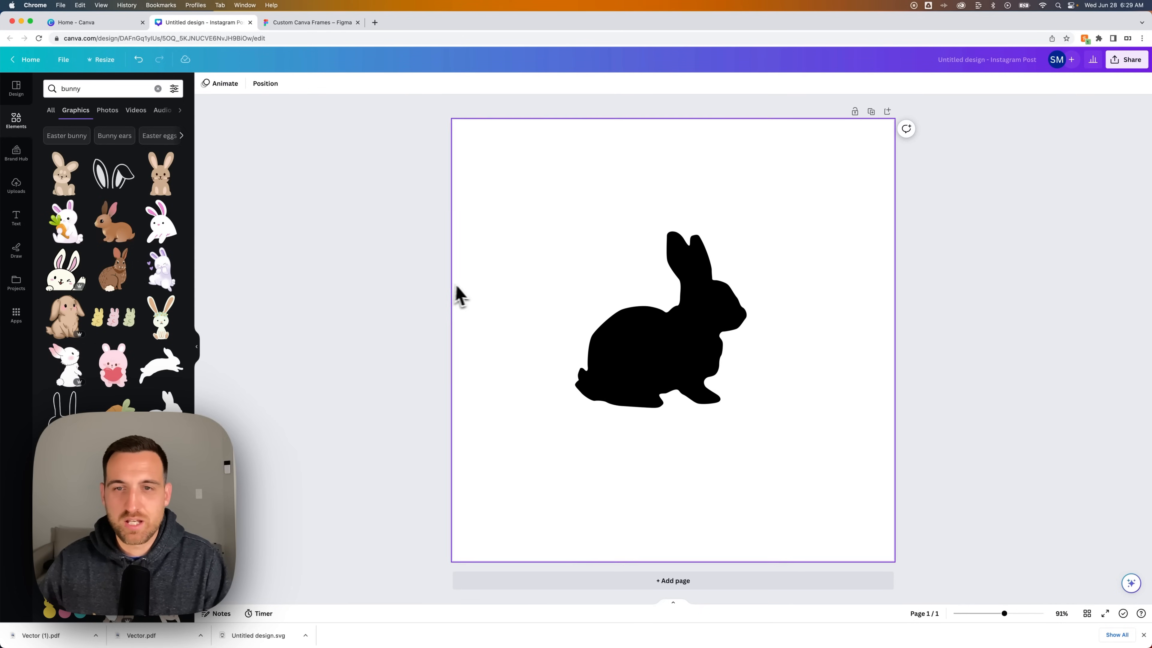
Nudge the bunny silhouette slightly on page 1, add a second page and upload Vector (1).pdf from the Downloads folder.
mouse_move(689, 329)
left_mouse_down()
mouse_move(682, 319)
mouse_move(693, 322)
left_mouse_up()
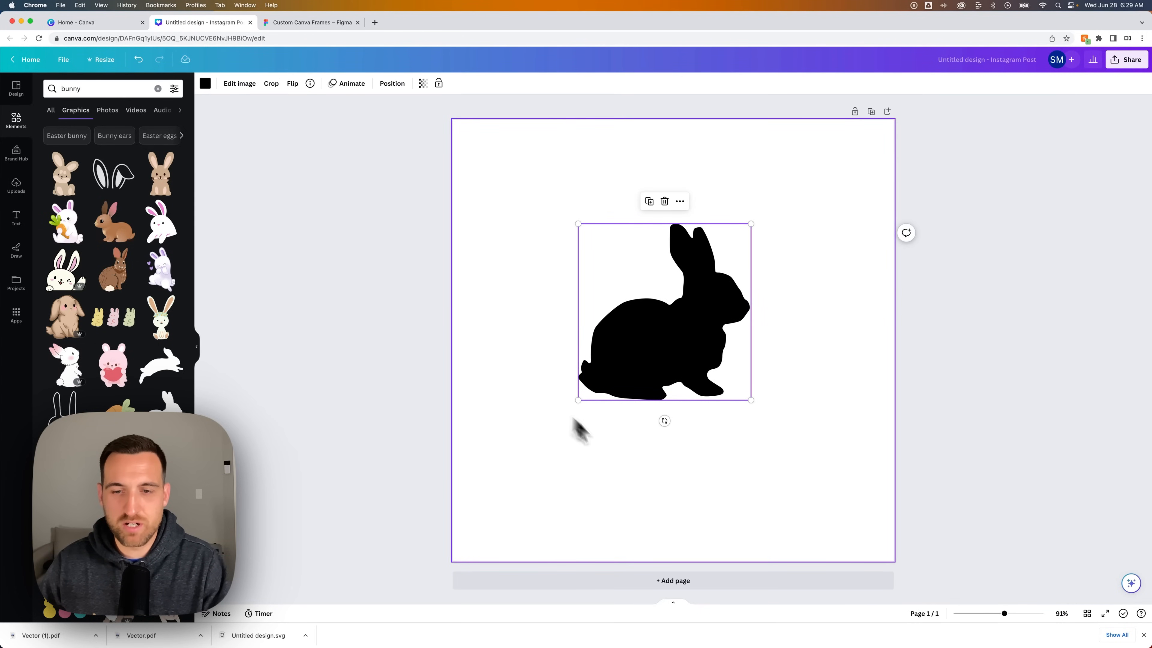
left_click(684, 585)
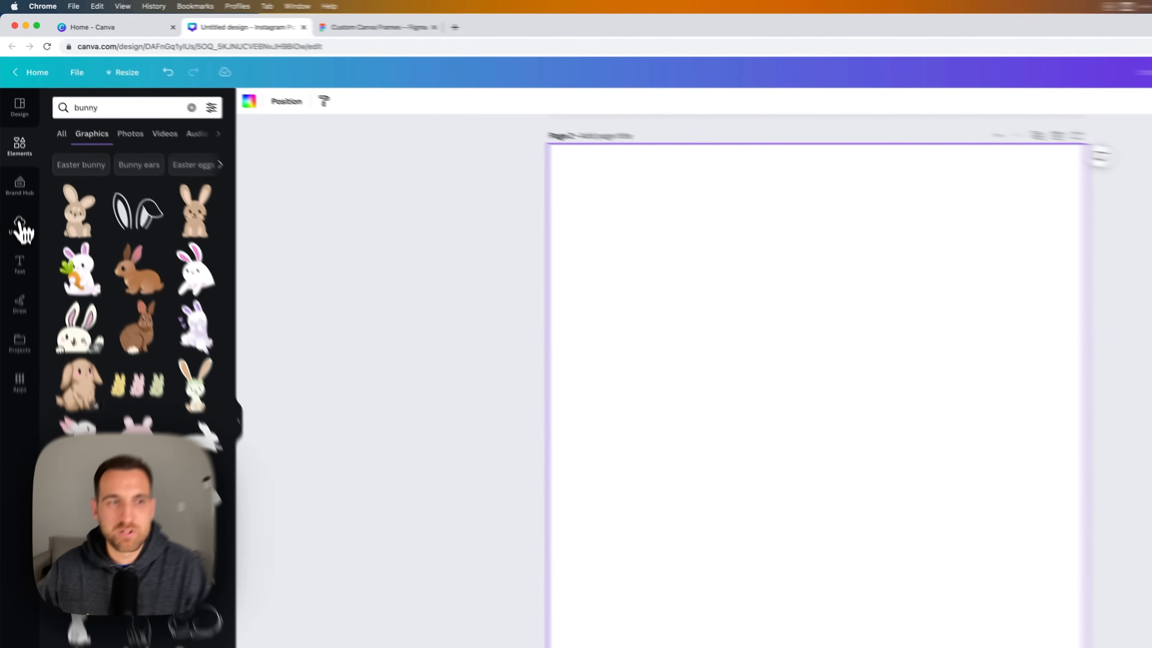
left_click(16, 184)
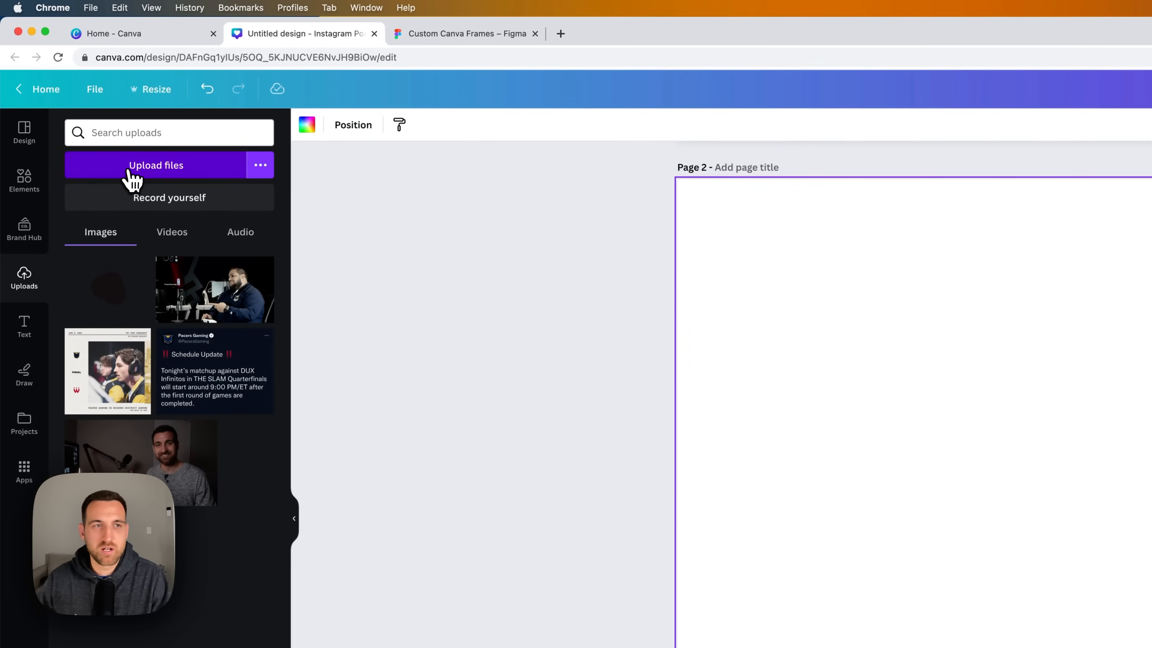
left_click(131, 179)
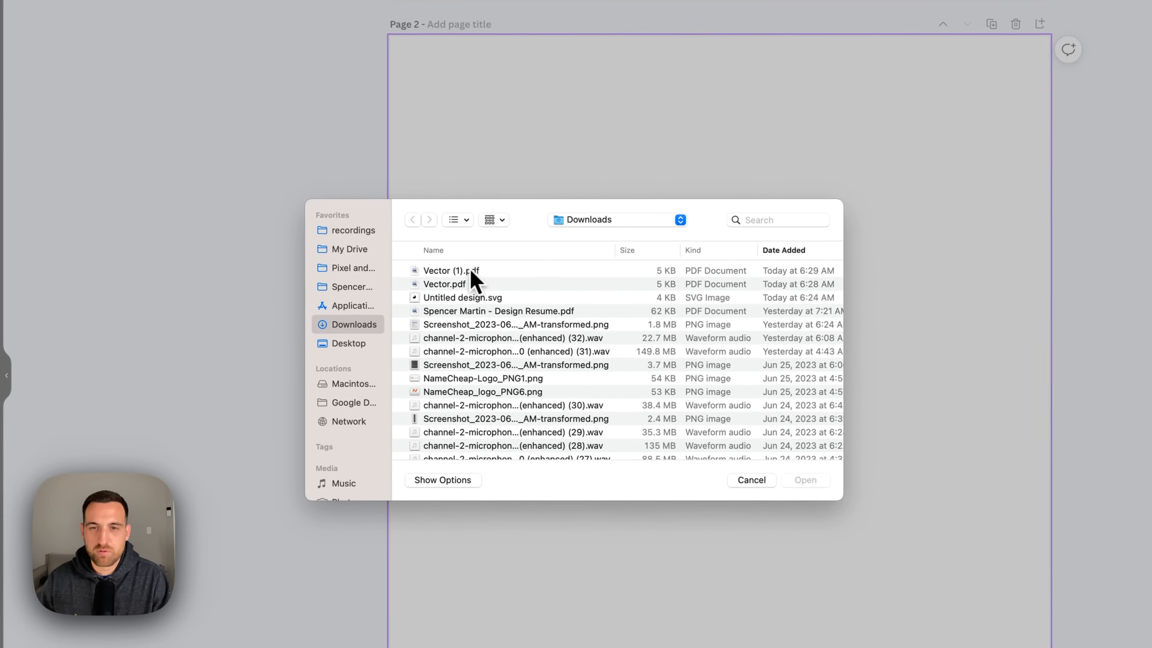
left_click(471, 271)
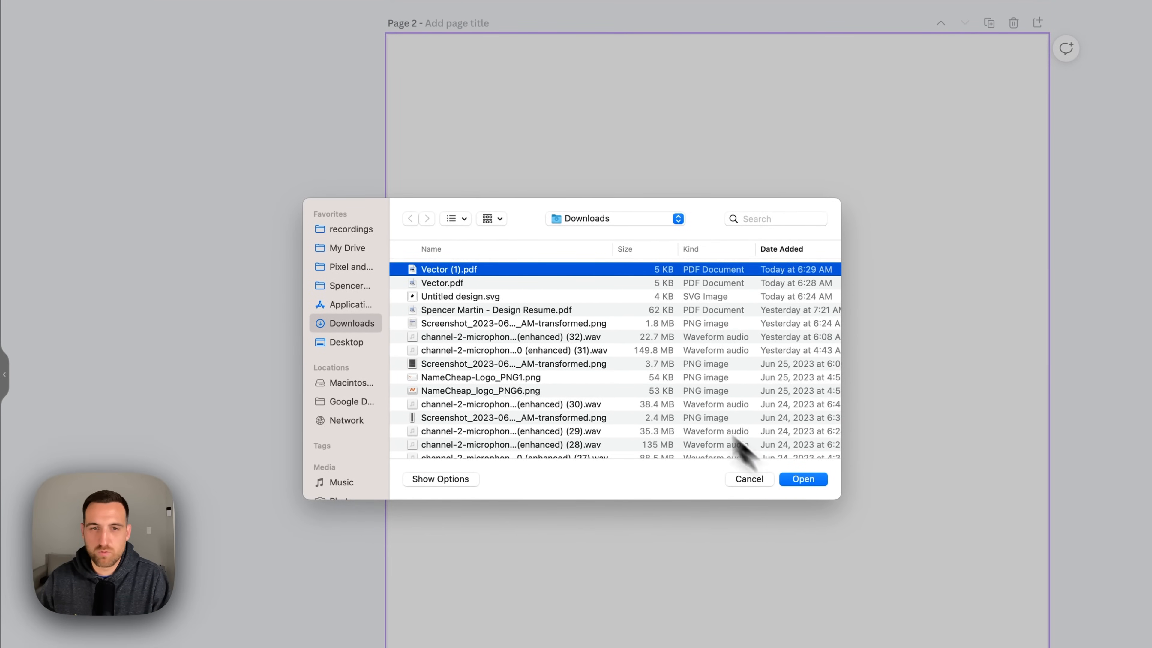
left_click(803, 479)
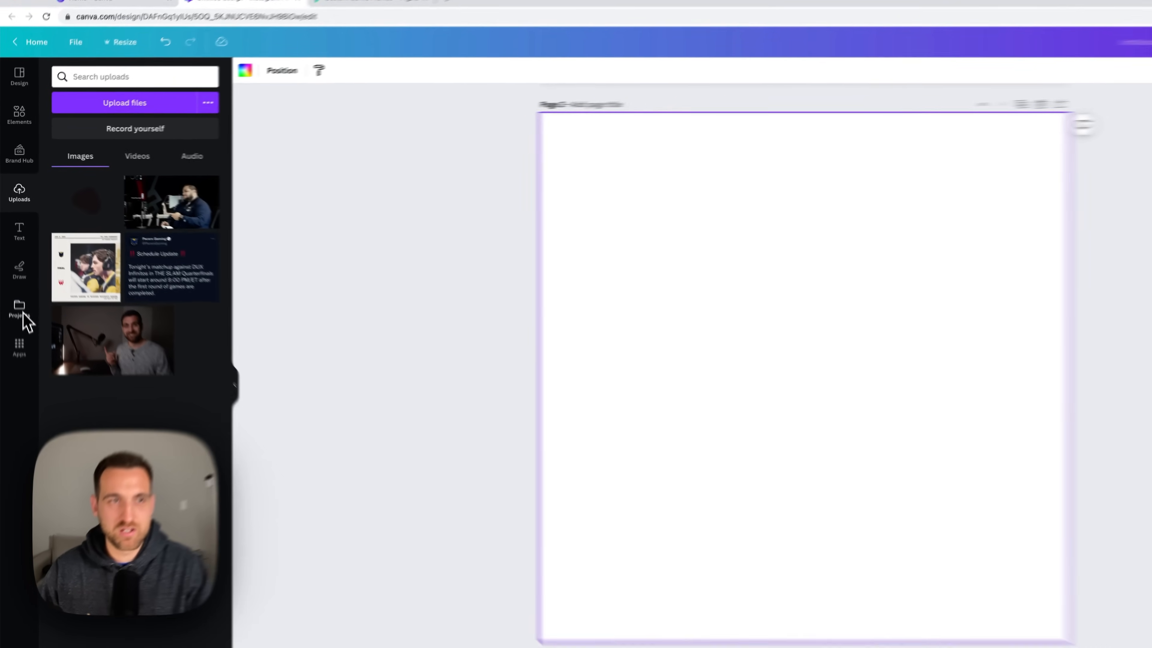
Place the uploaded Vector (1).pdf design from the projects onto page 2, keeping its checkerboard image attached.
left_click(18, 285)
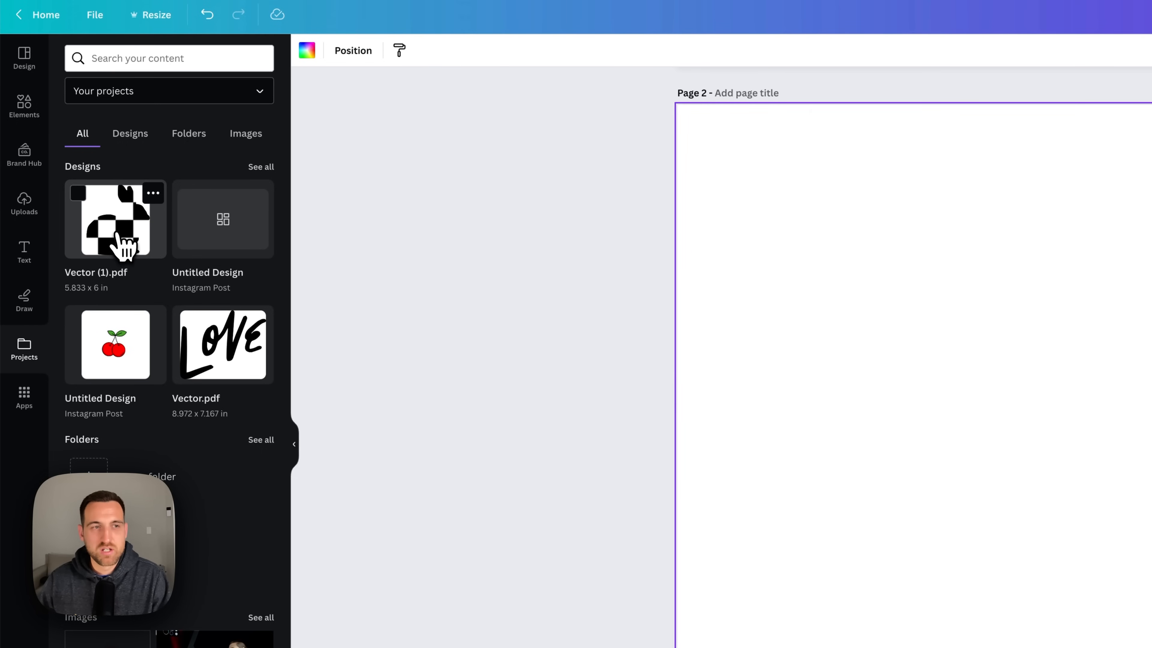
left_click(120, 245)
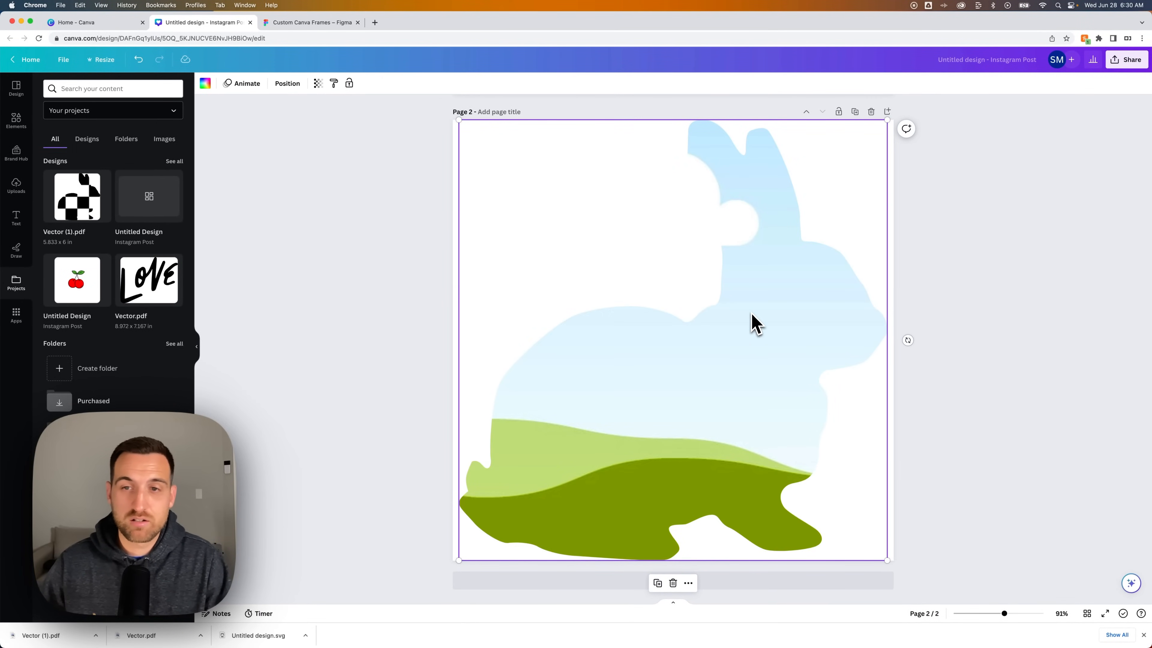
key("super+z")
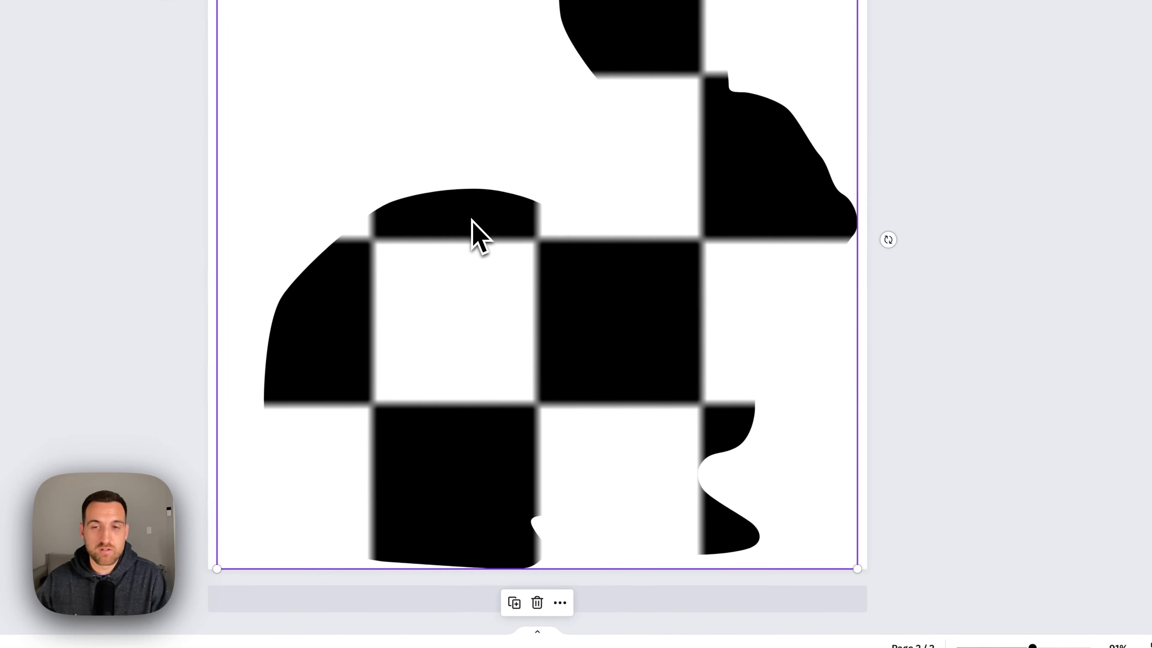
Detach the checkerboard image from the bunny shape on page 2, move it aside and delete it.
right_click(631, 326)
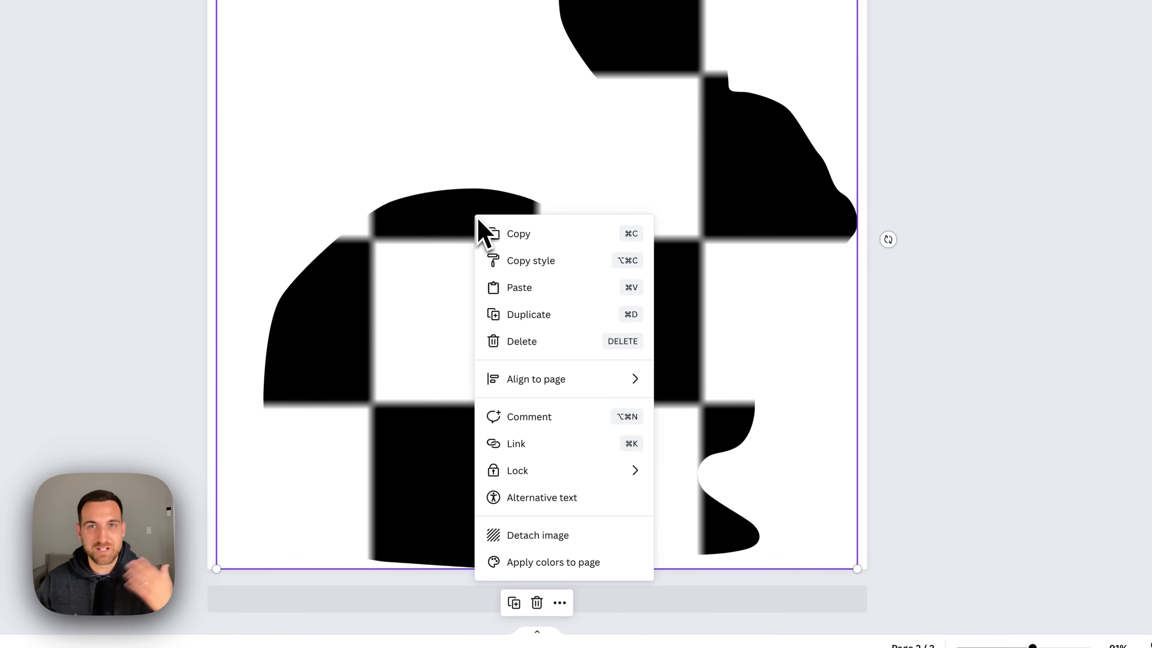
left_click(556, 542)
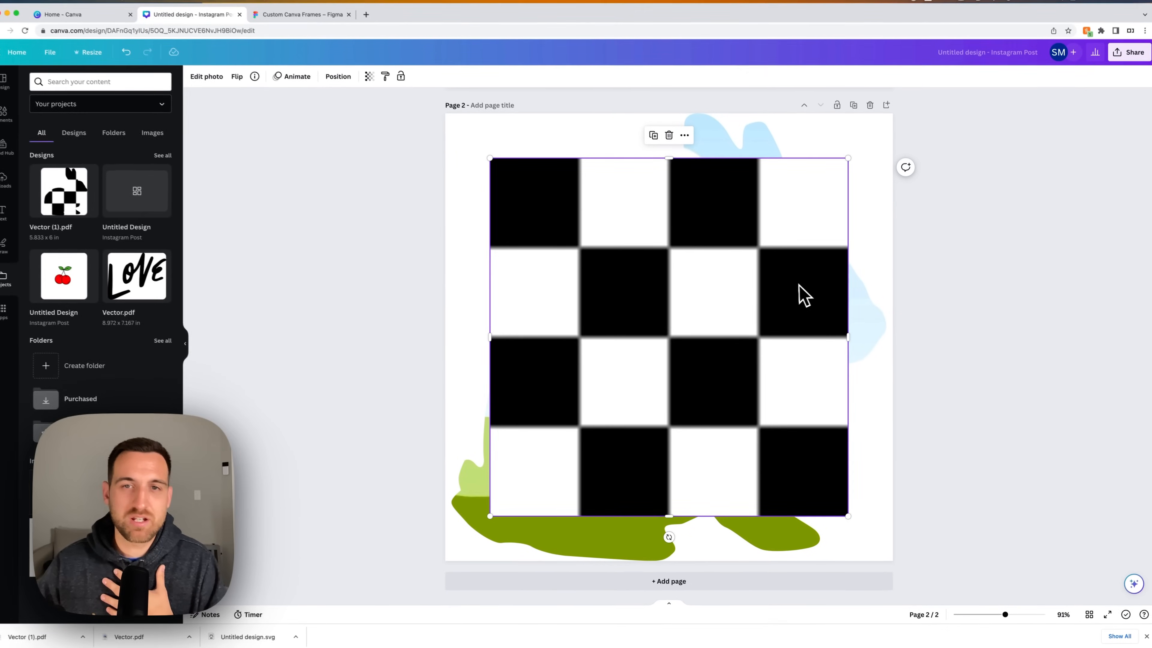
left_click_drag(804, 295, 664, 266)
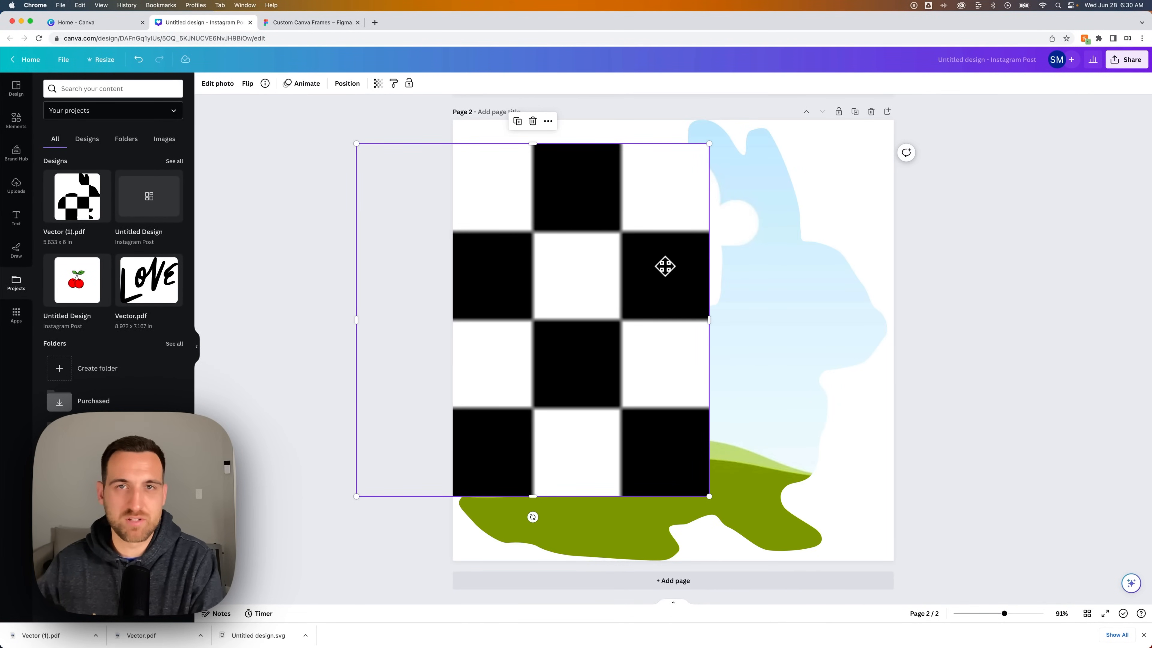
key("Delete")
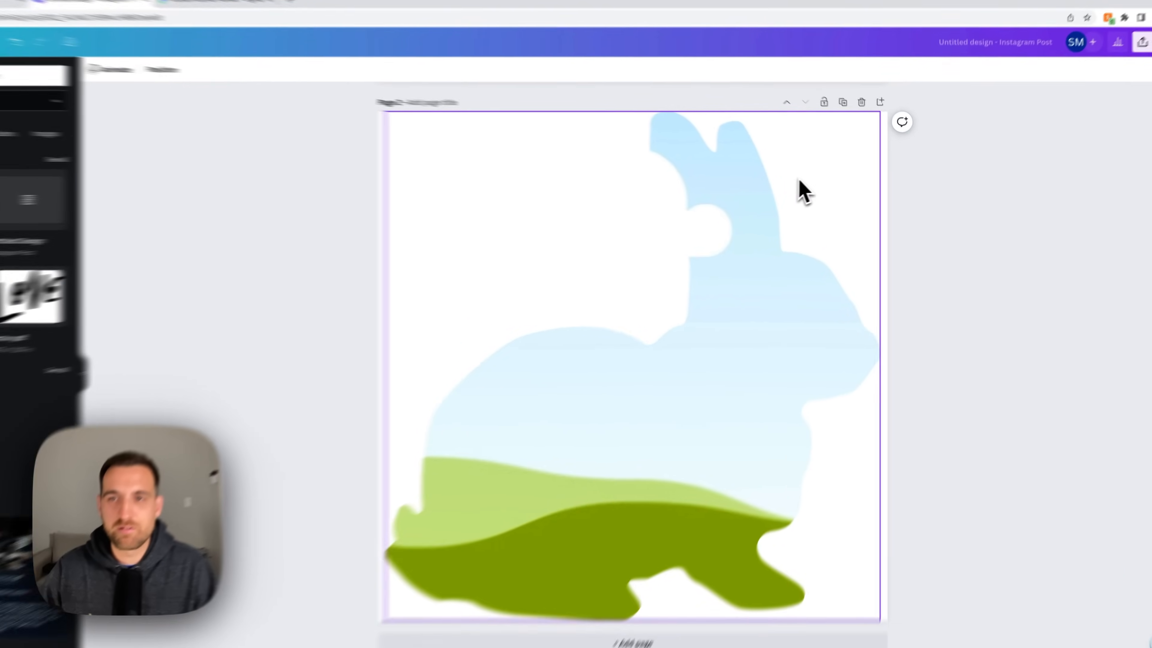
Scale the empty bunny frame down to roughly 70% of the page width and move it near the page's middle.
left_click(818, 185)
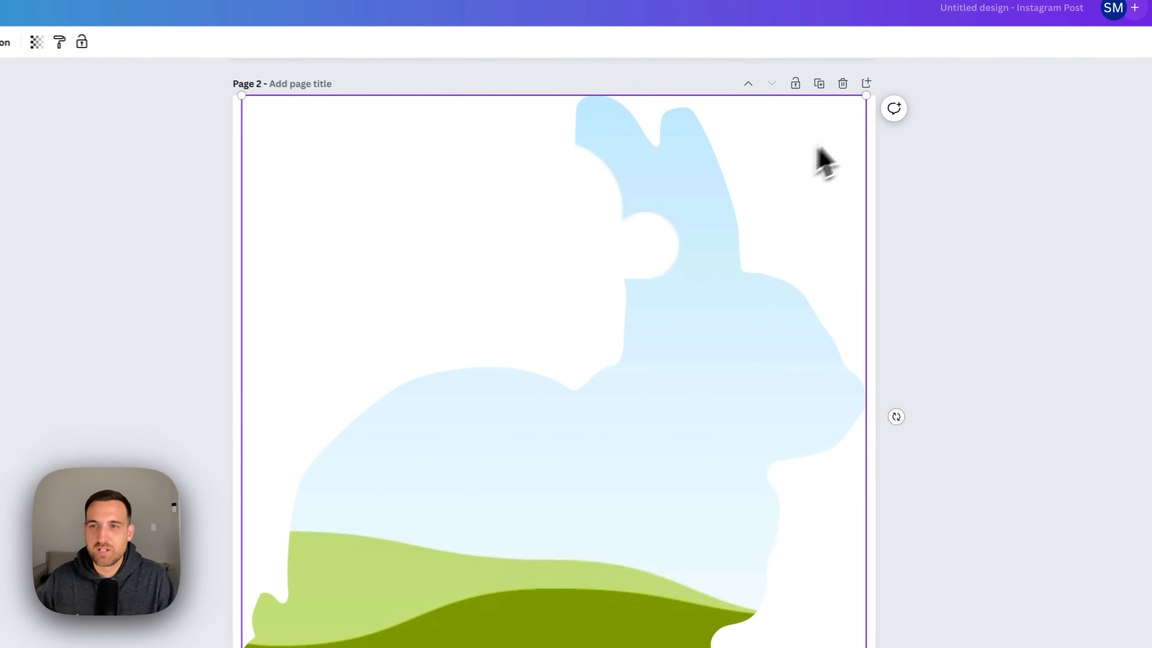
left_click_drag(887, 120, 730, 254)
left_click_drag(628, 273, 669, 263)
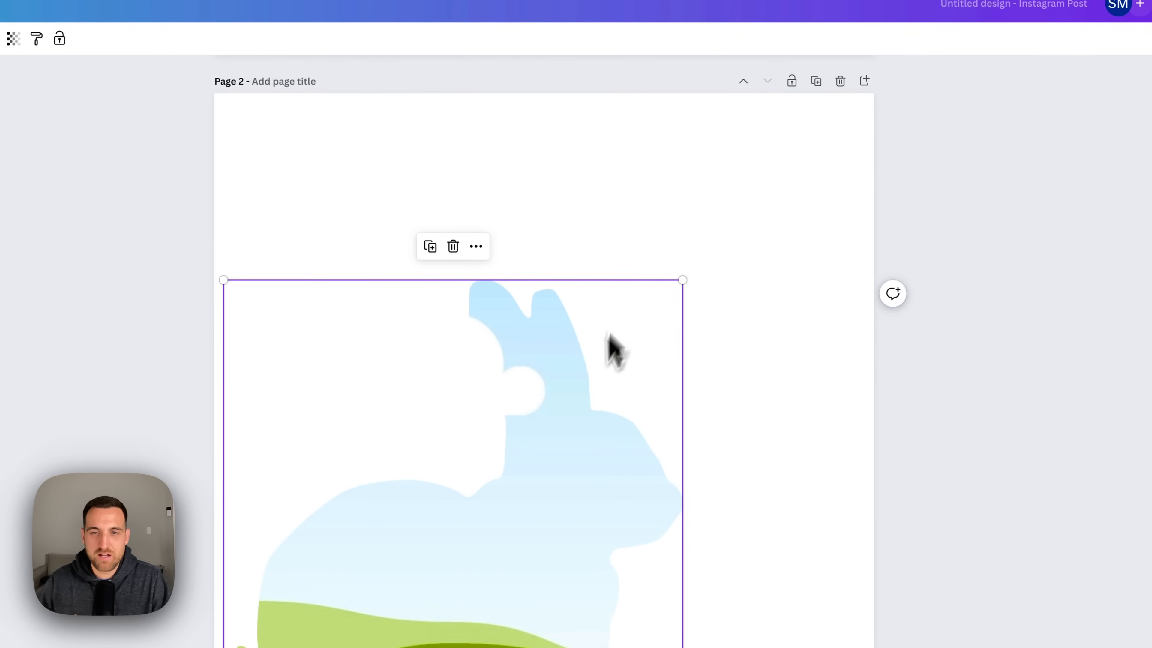
left_click_drag(571, 481, 611, 359)
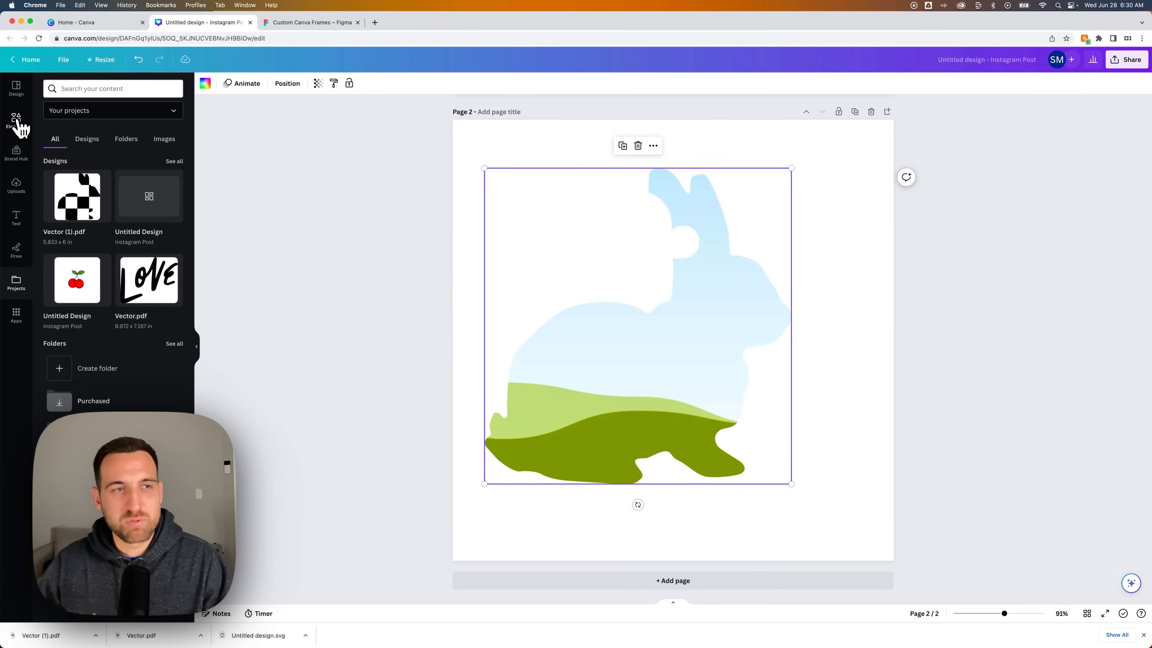
Find the bunny photo with the light blue background among the stock photos and drop it into the bunny frame.
left_click(16, 118)
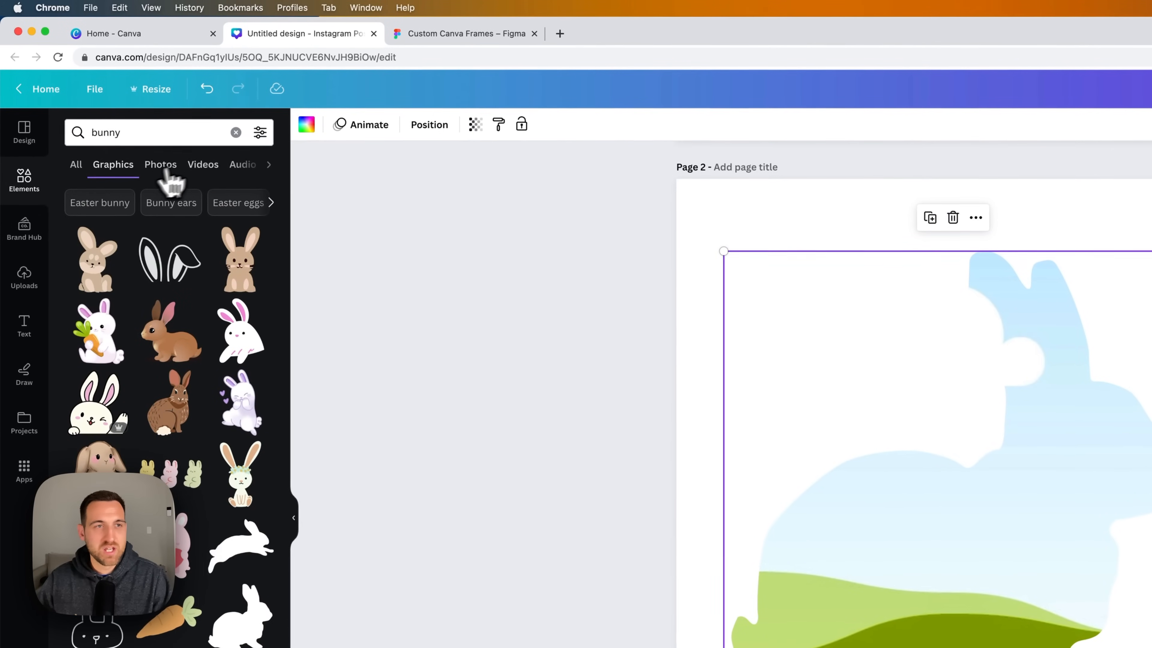
left_click(160, 169)
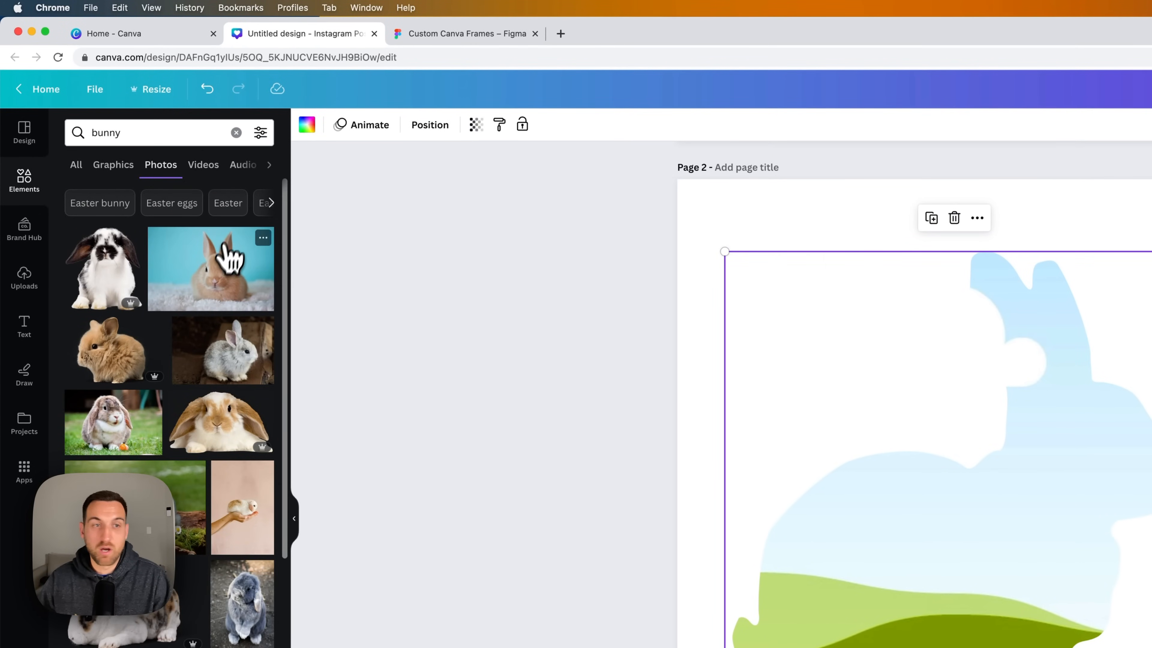
left_click_drag(222, 286, 940, 467)
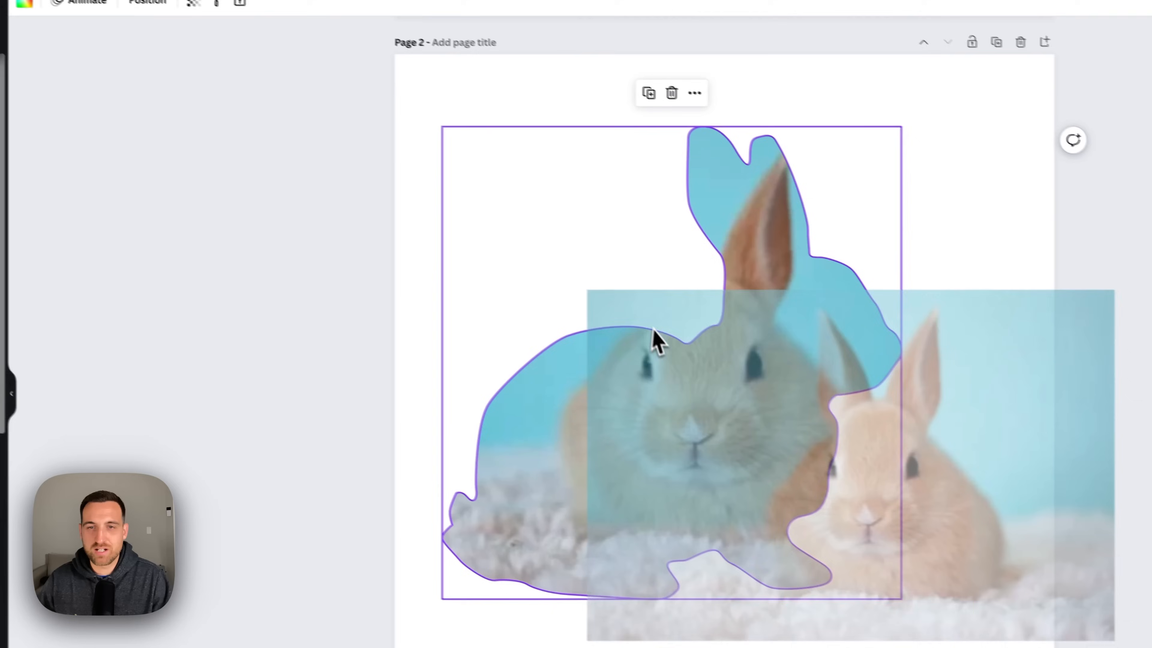
left_click_drag(654, 331, 668, 438)
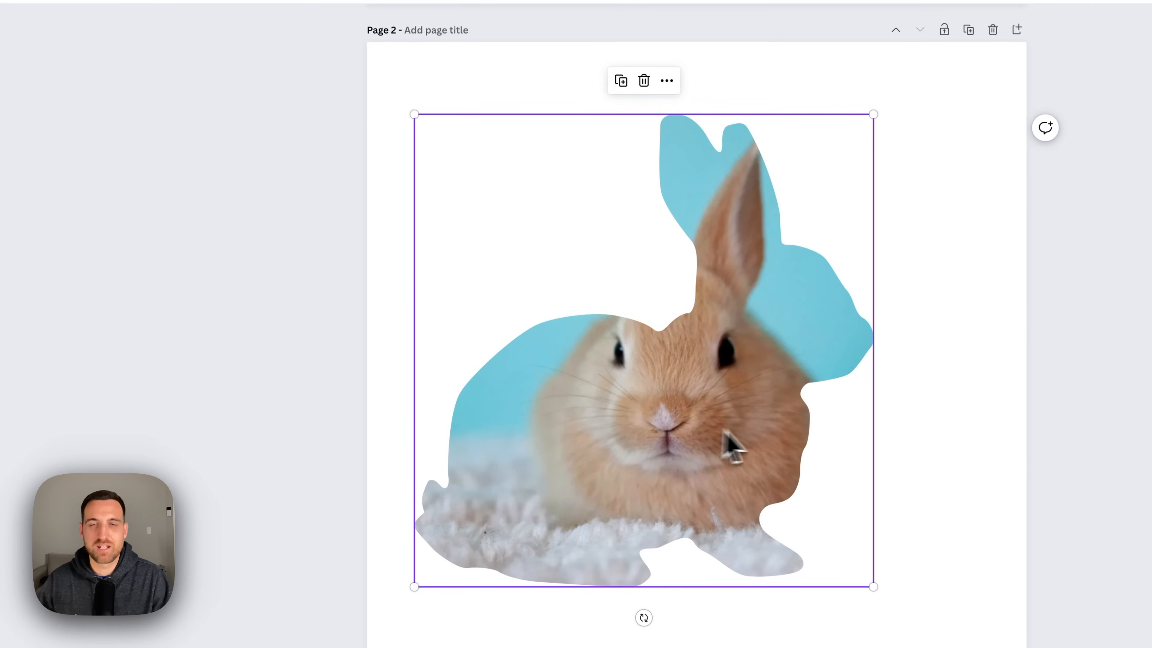
Crop the photo inside the bunny frame by enlarging it, rotating it slightly counterclockwise and repositioning it, and apply the result.
double_click(729, 416)
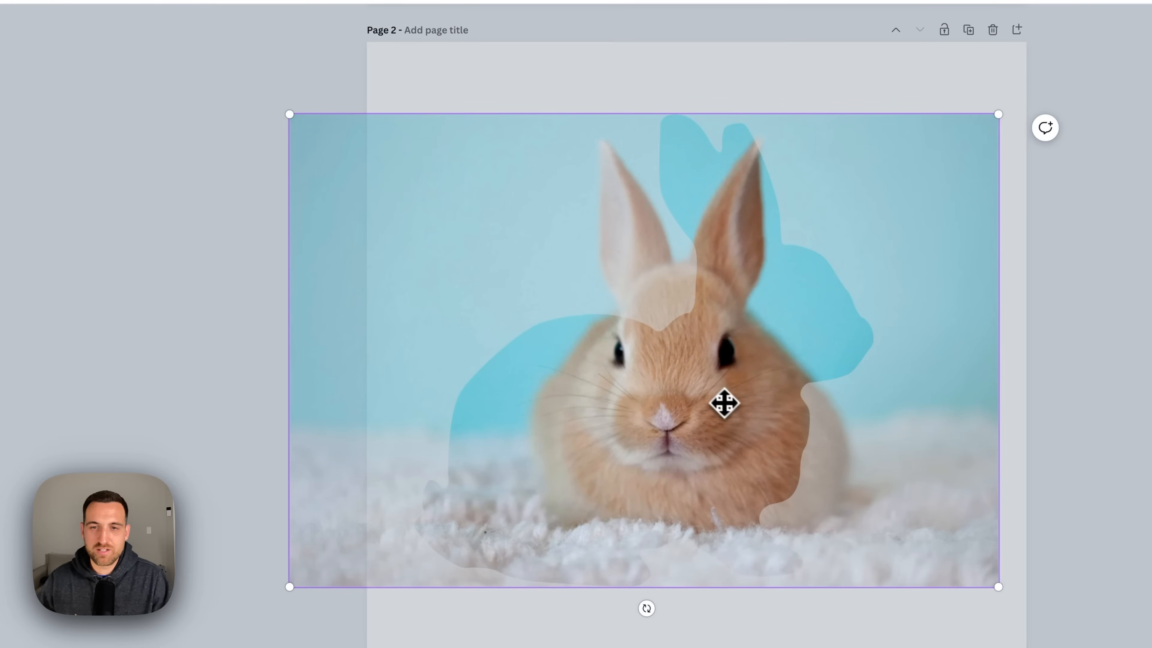
left_click_drag(723, 401, 803, 410)
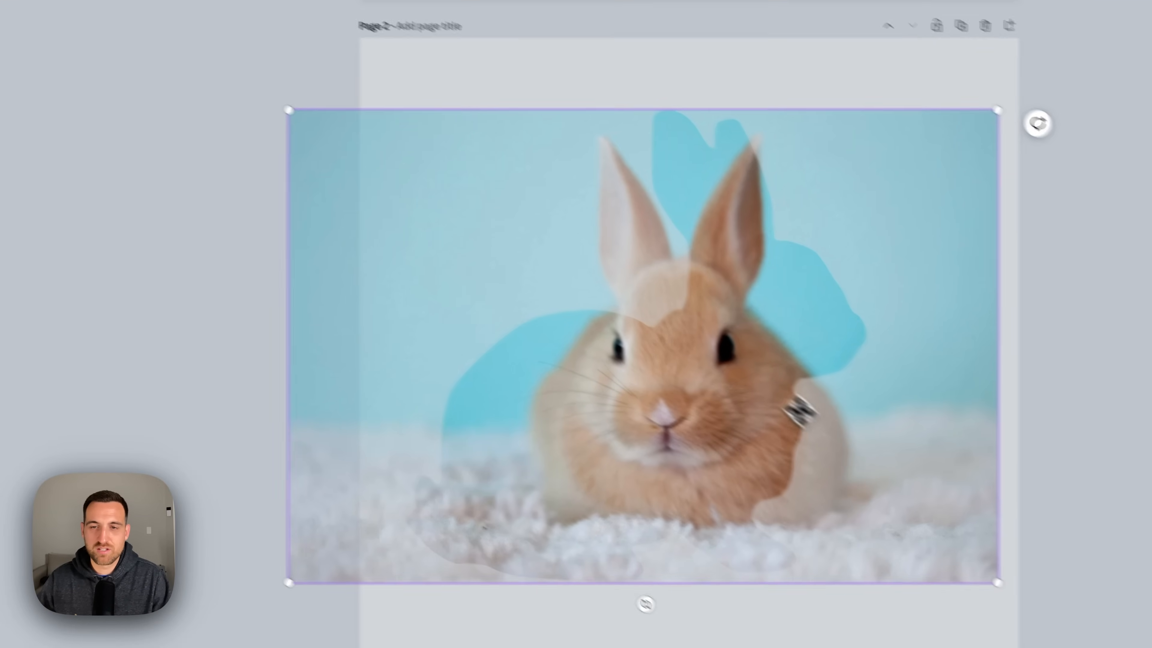
left_click_drag(830, 491, 878, 536)
left_click_drag(501, 547, 537, 540)
left_click_drag(530, 313, 477, 323)
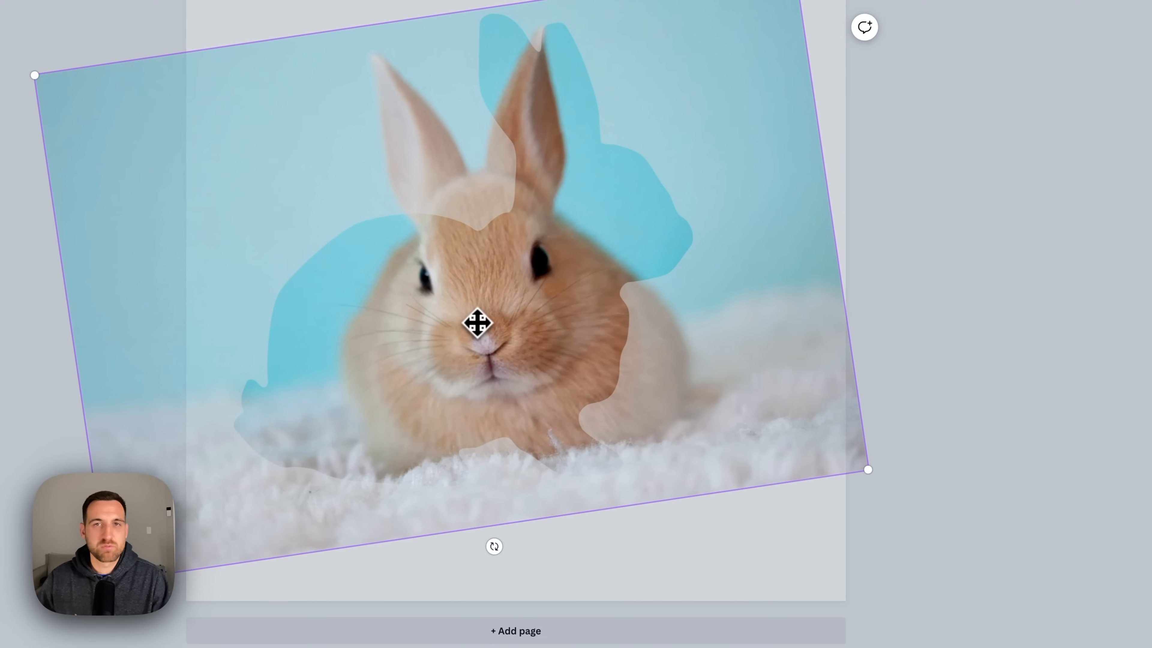
left_click(879, 170)
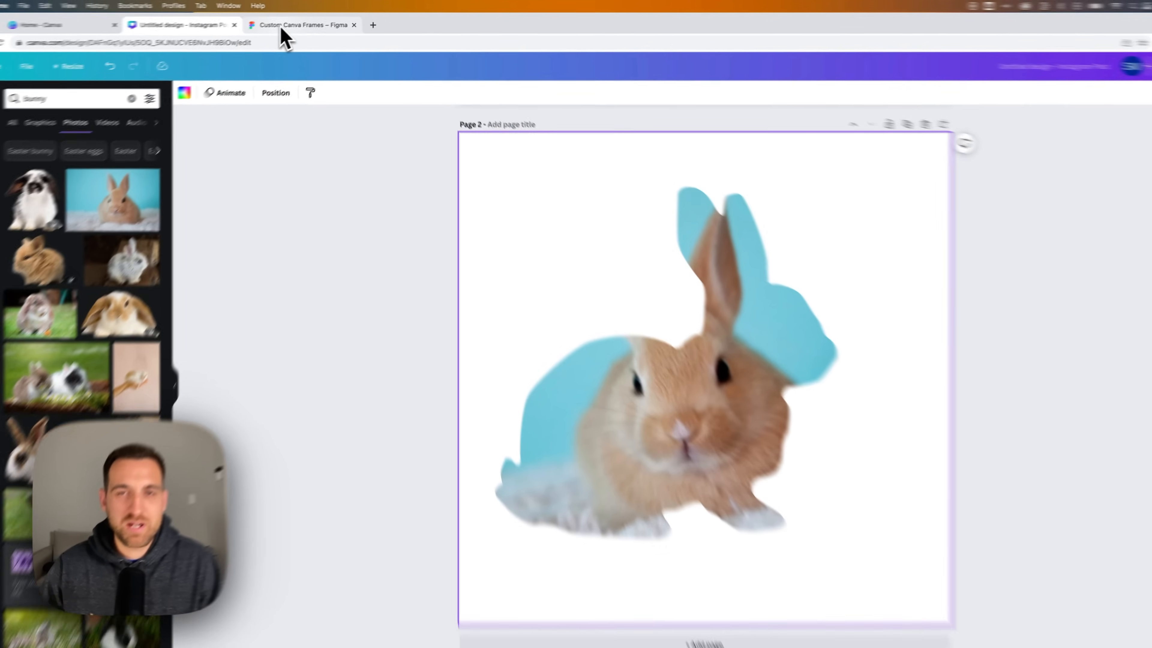
Switch to the Custom Canva Frames file in Figma and draw a closed four-point Pen shape about 525 × 395 beside the bunny.
left_click(295, 23)
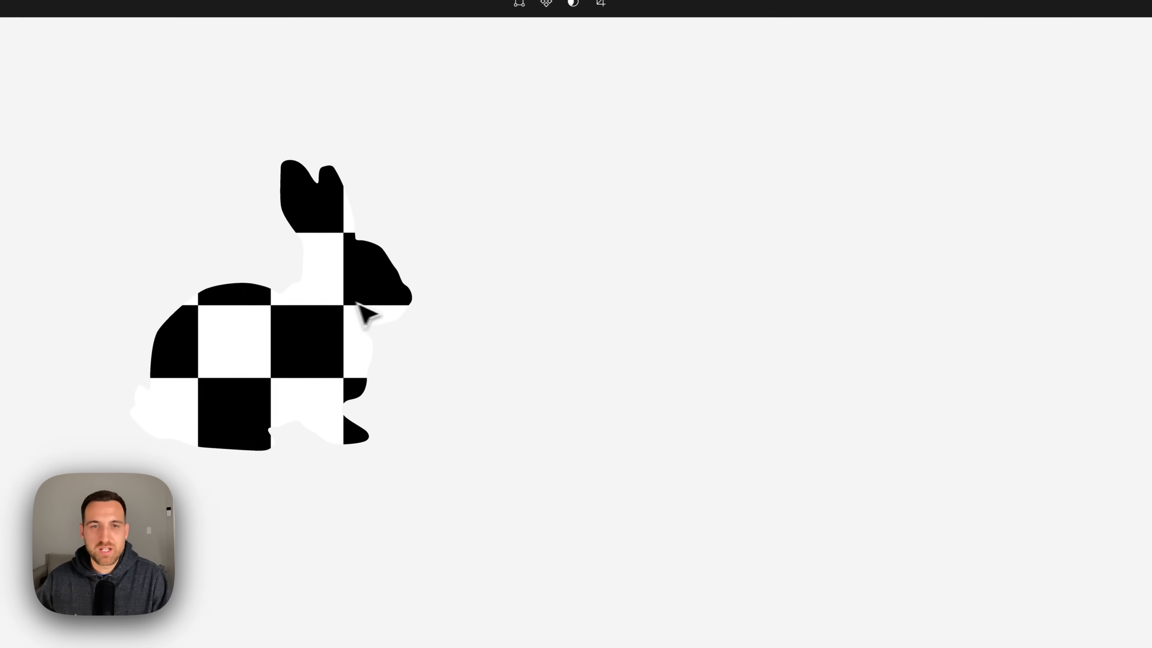
left_click(532, 259)
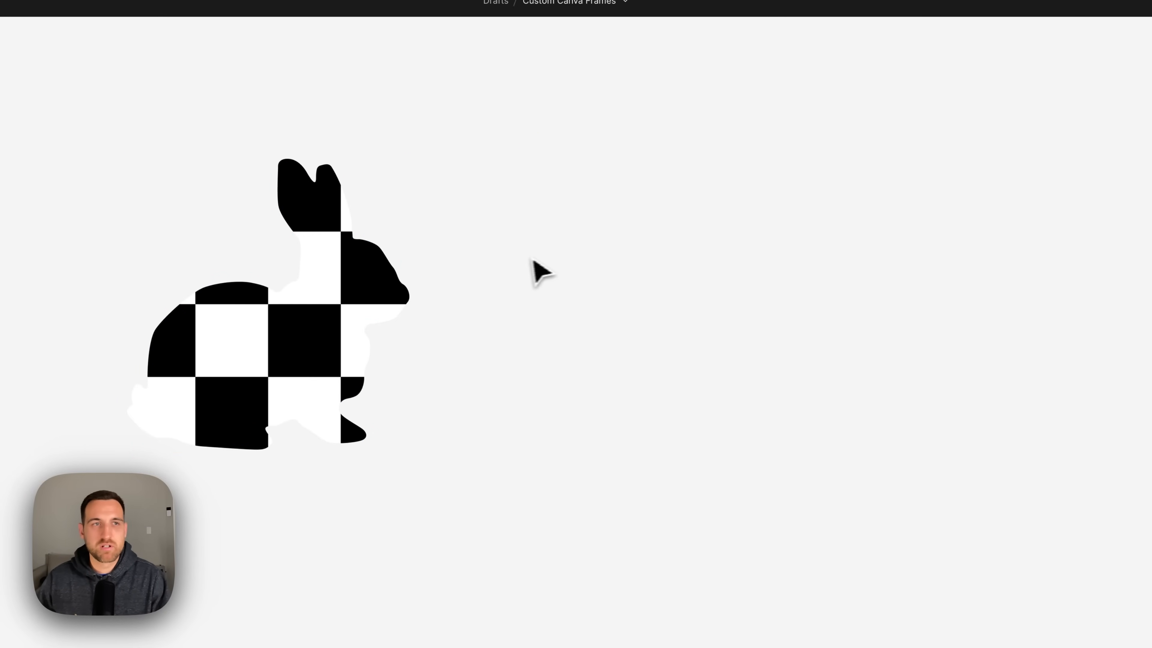
key("space")
left_click_drag(665, 297, 503, 311)
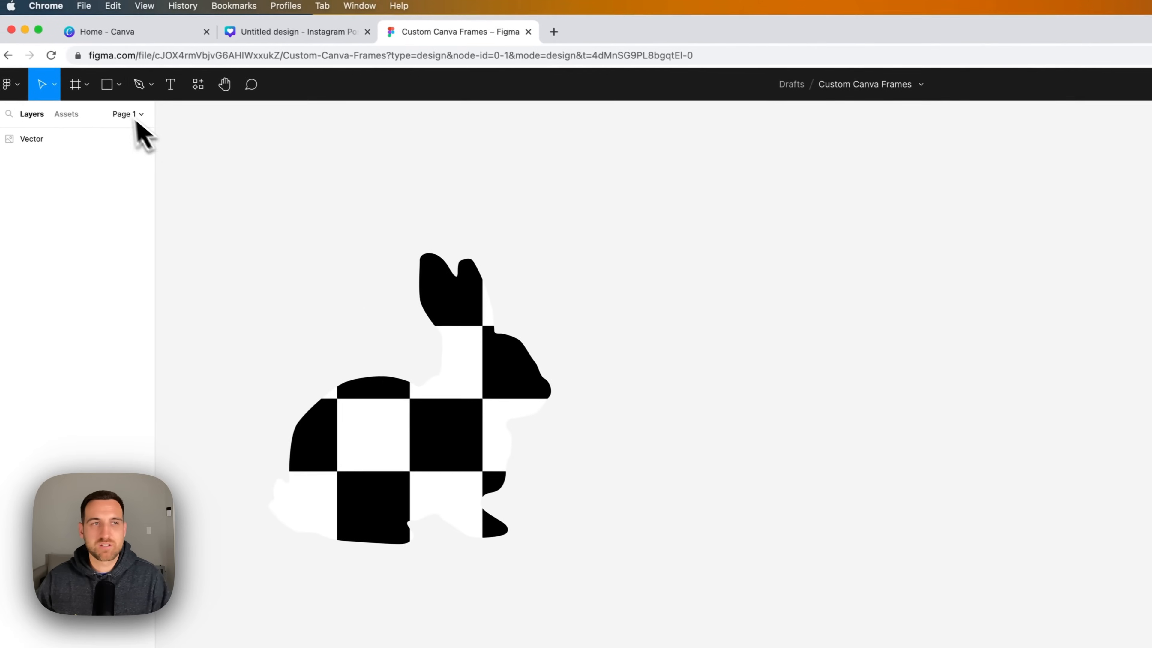
left_click(79, 68)
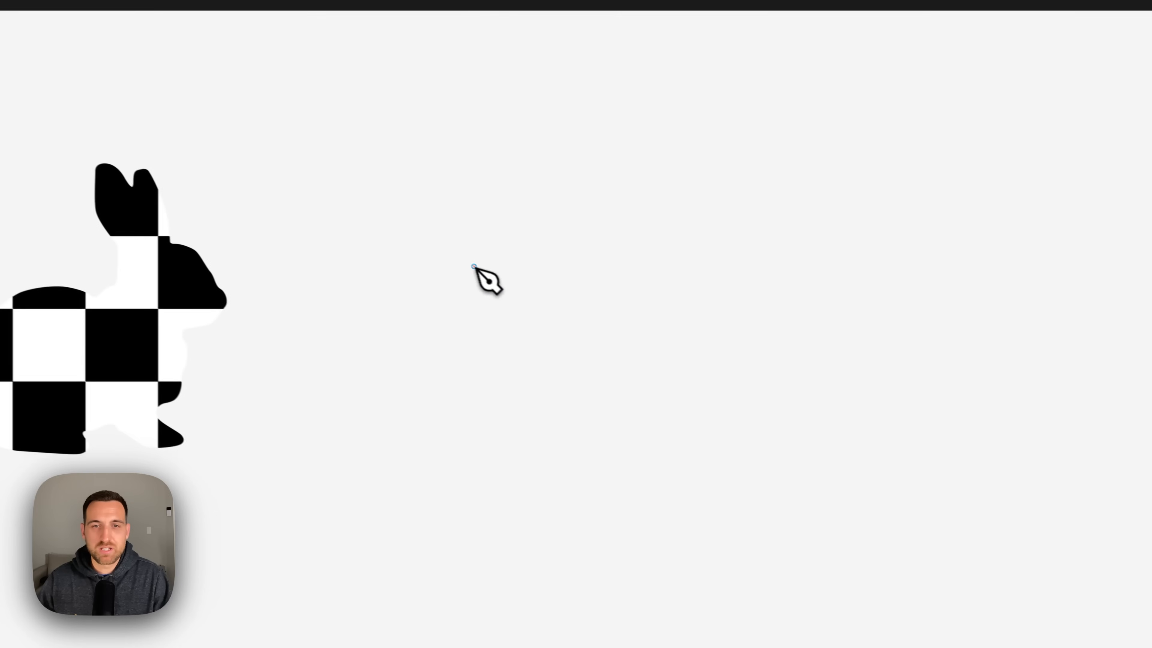
left_click(779, 357)
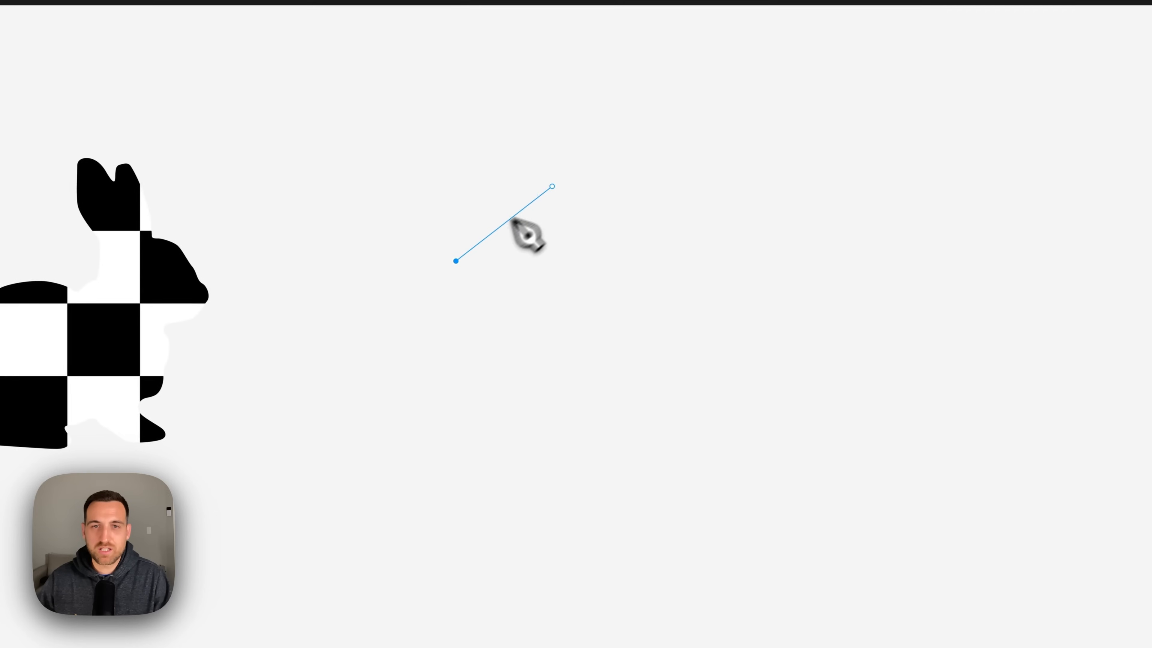
left_click(597, 158)
left_click(807, 313)
left_click(485, 424)
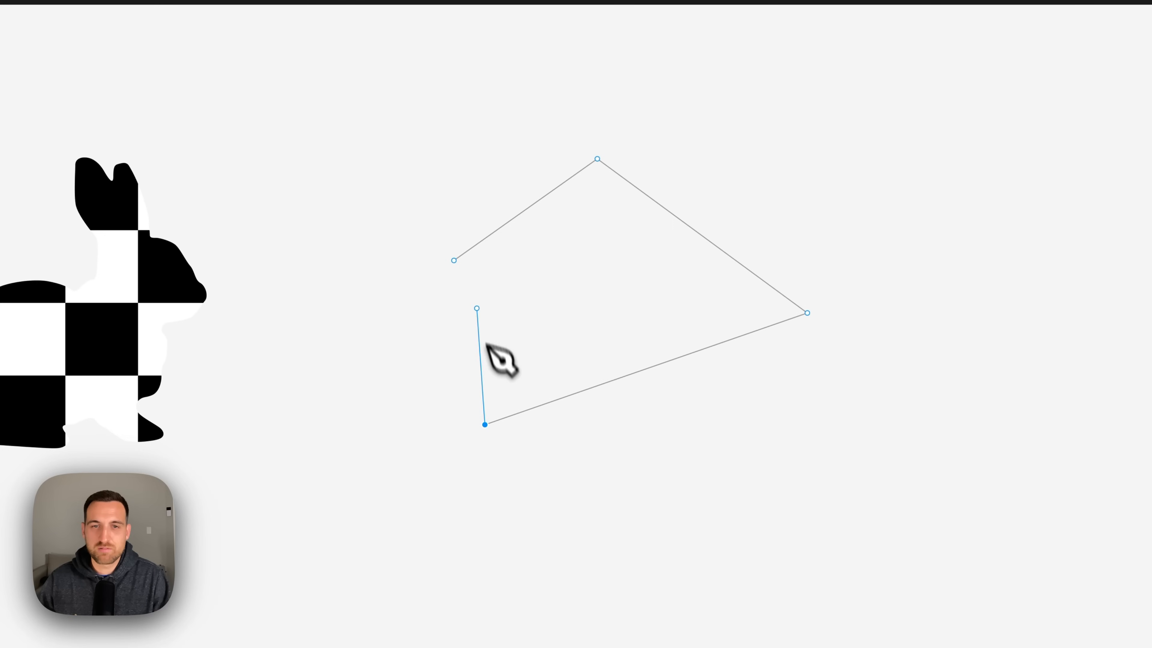
left_click(454, 260)
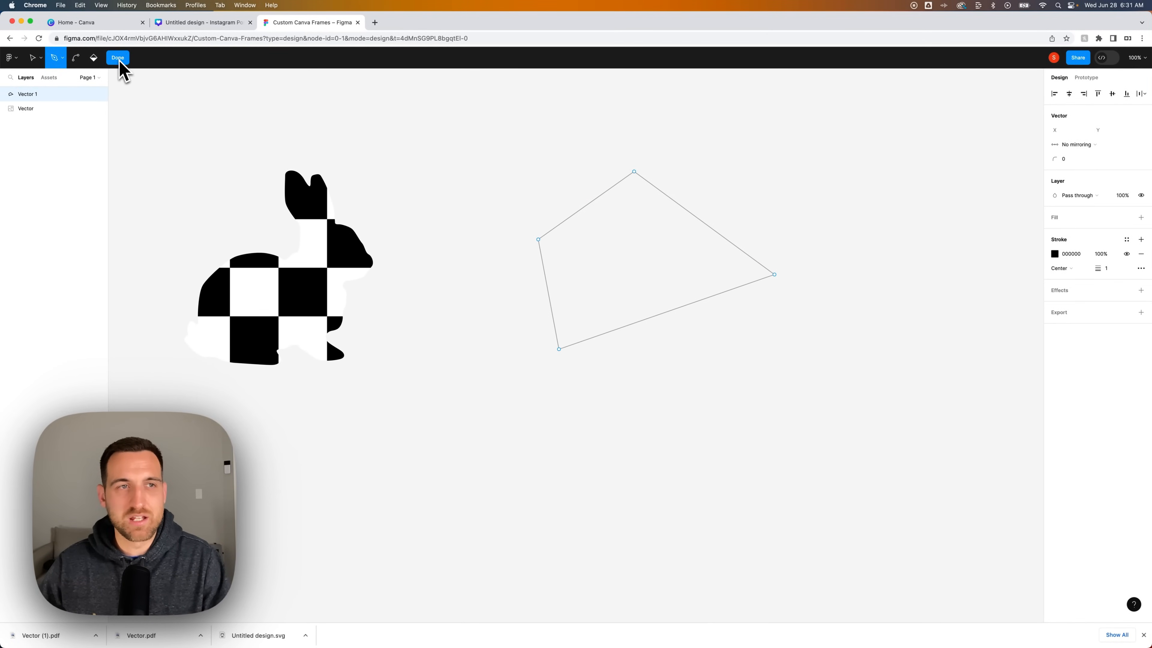
left_click(119, 59)
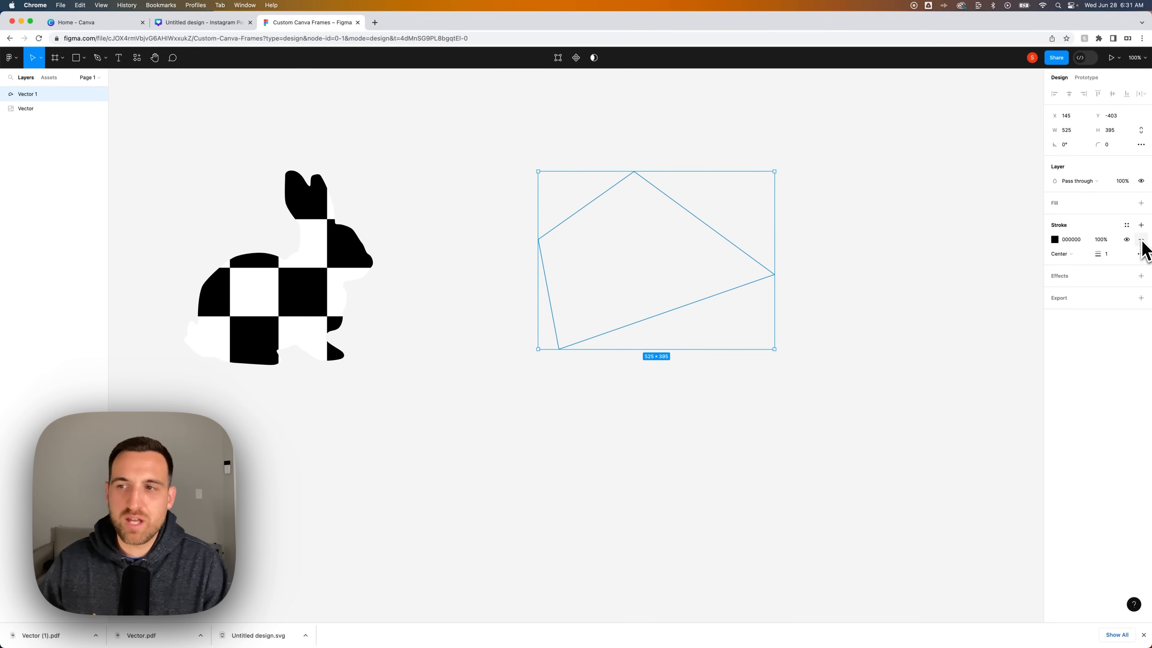
Remove the four-point shape's stroke and give it an image fill.
left_click(1140, 239)
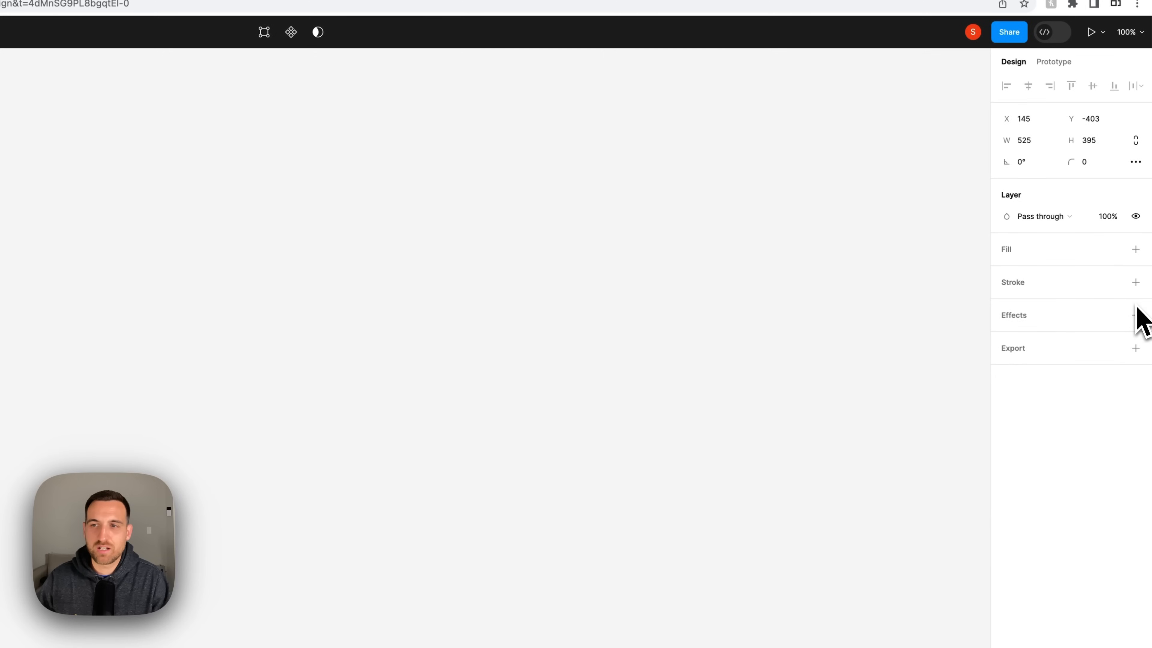
left_click(1011, 253)
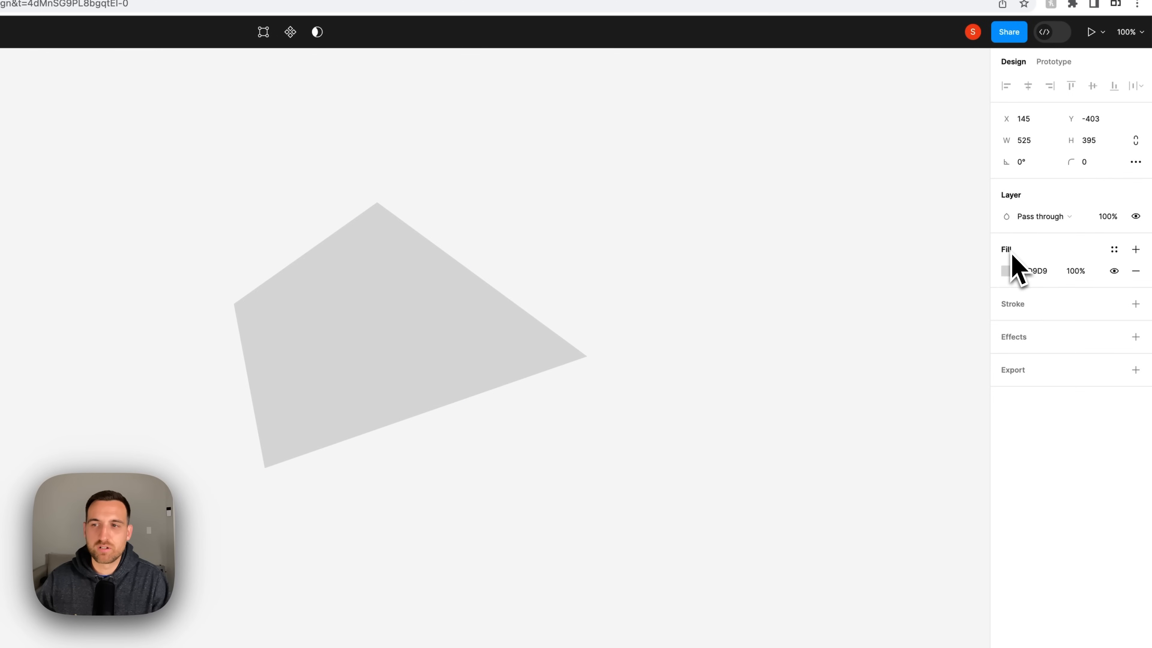
left_click(1007, 272)
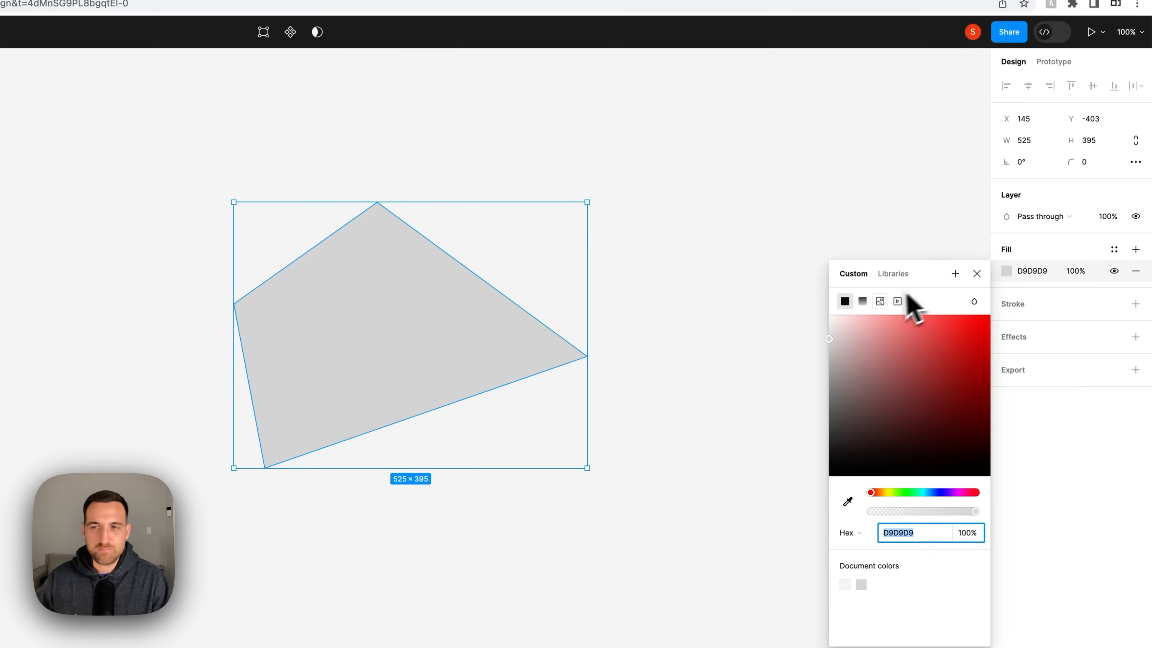
left_click(879, 303)
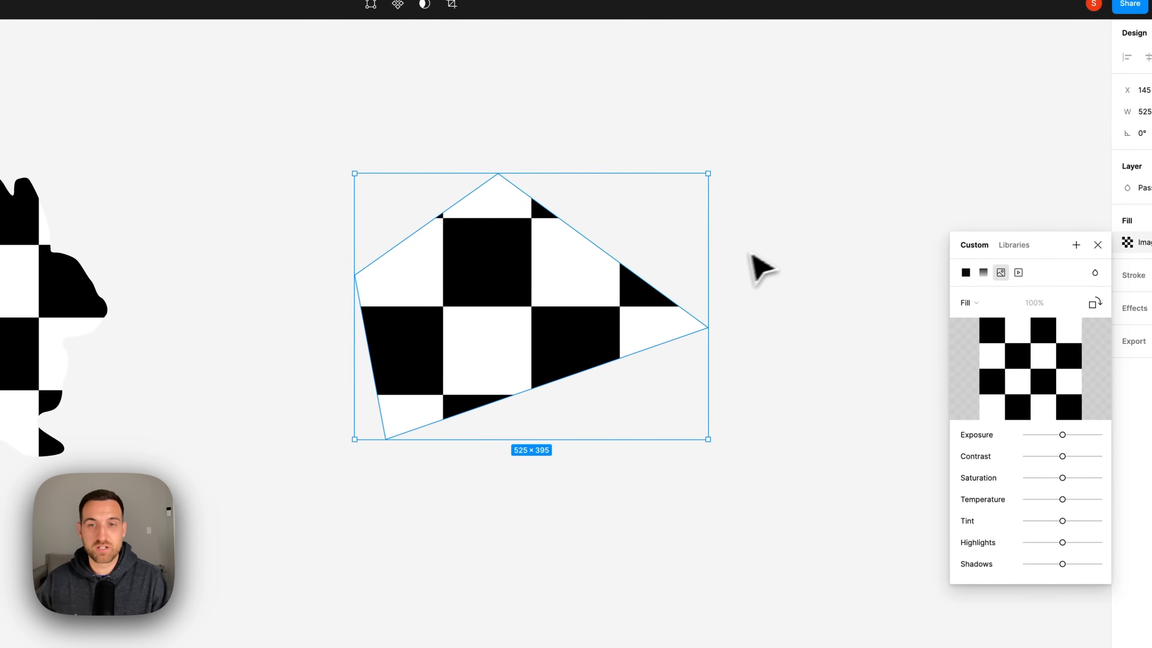
Move the four-point shape closer to the bunny and slightly lower, and deselect it.
left_click_drag(812, 285, 772, 310)
left_click_drag(610, 313, 600, 309)
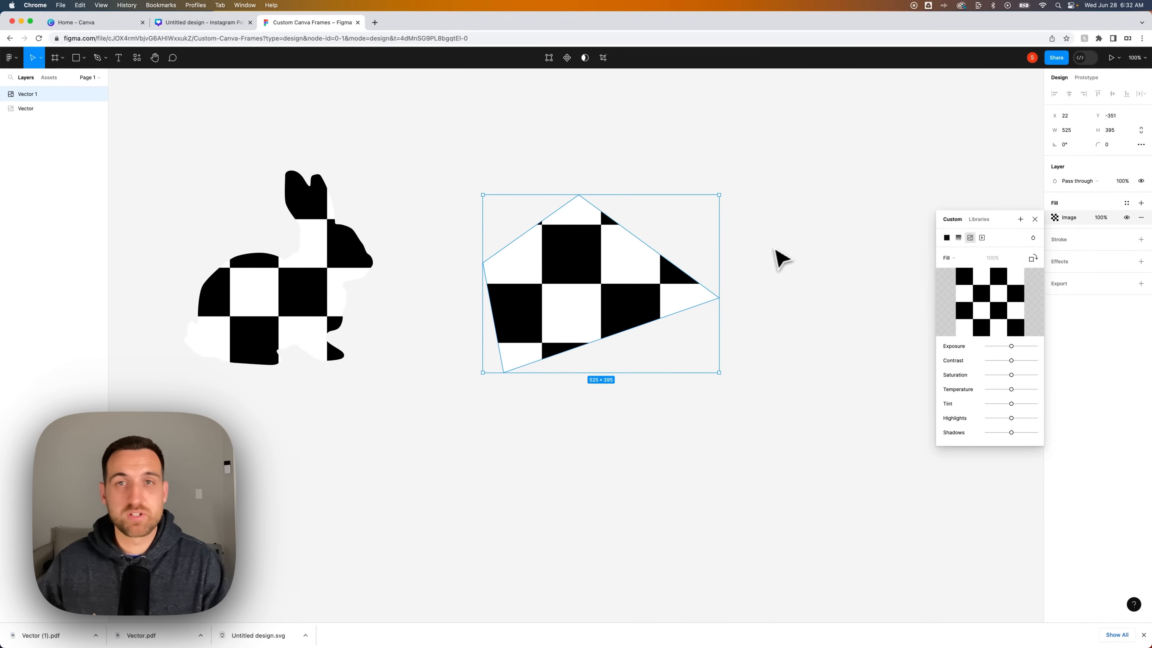
left_click(783, 260)
Draw a closed rounded shape with four curved anchor points beside the four-point shape, using the Pen tool.
left_click_drag(789, 253, 538, 255)
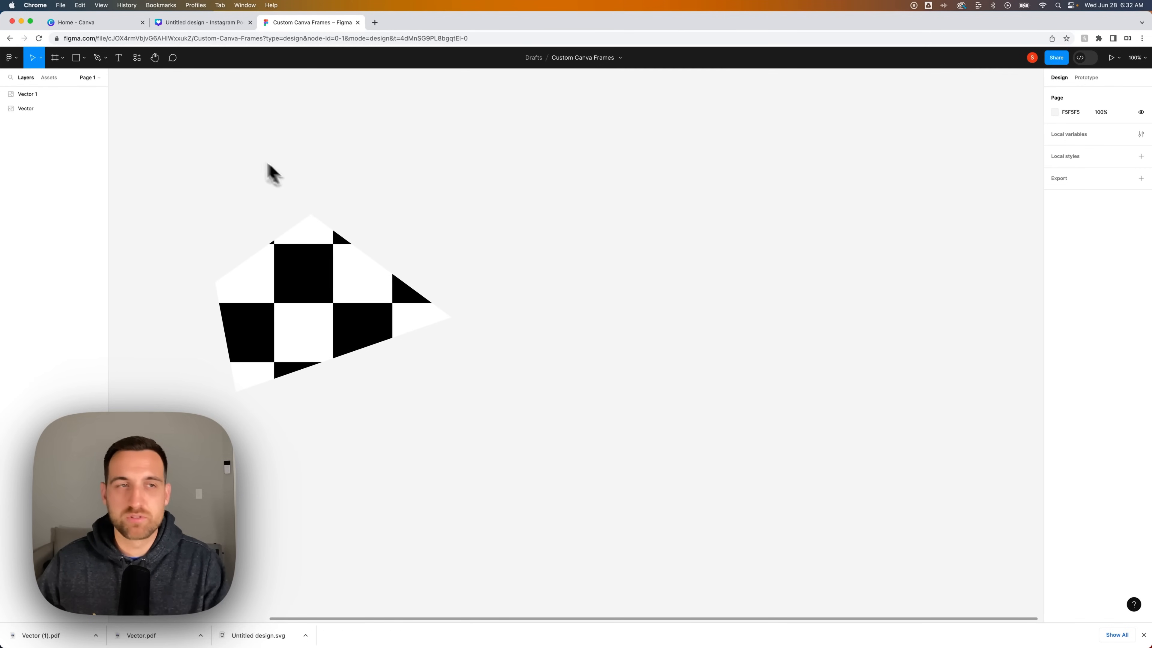
left_click(98, 59)
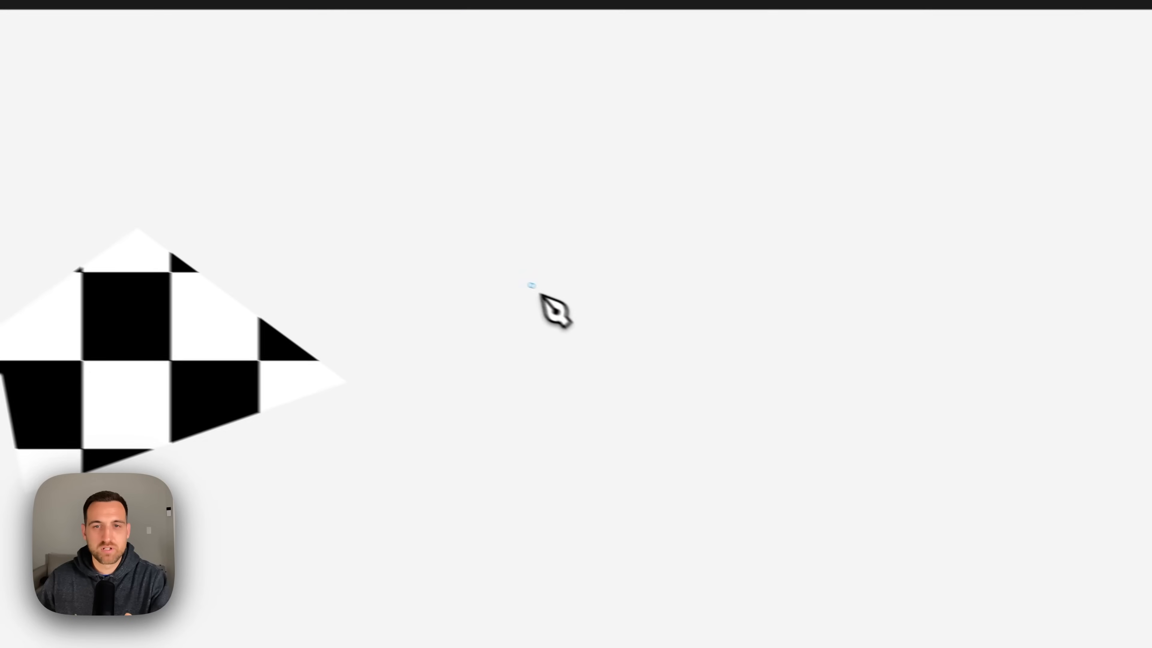
left_click_drag(850, 385, 911, 302)
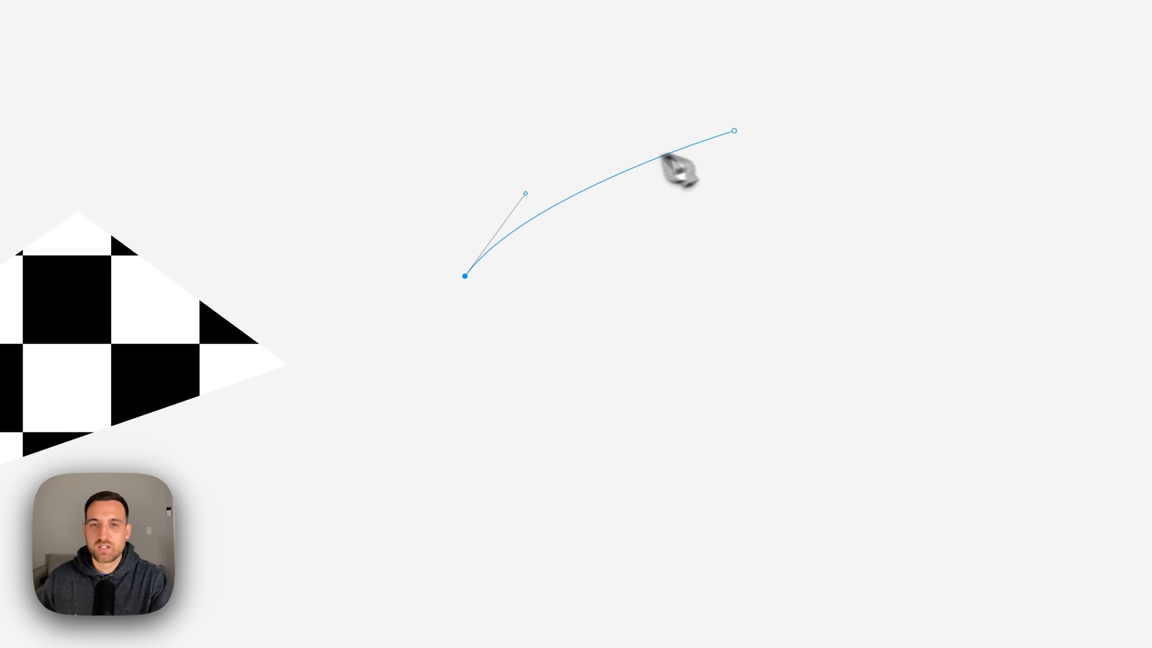
left_click_drag(766, 144, 877, 179)
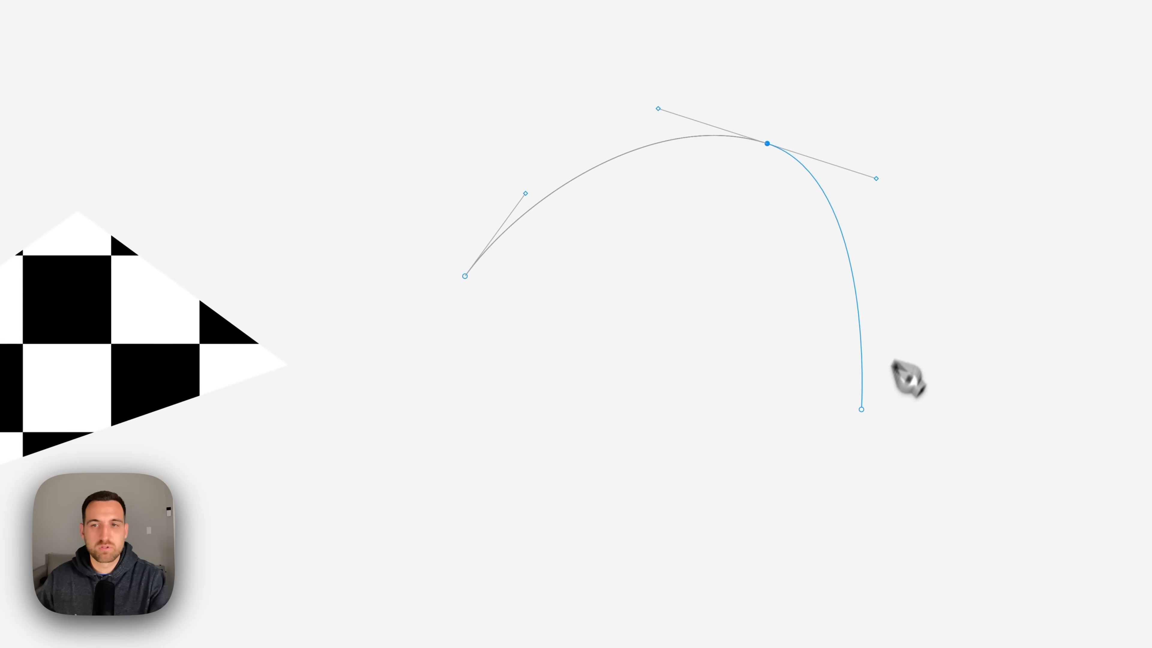
left_click_drag(787, 431, 658, 483)
left_click_drag(422, 405, 405, 329)
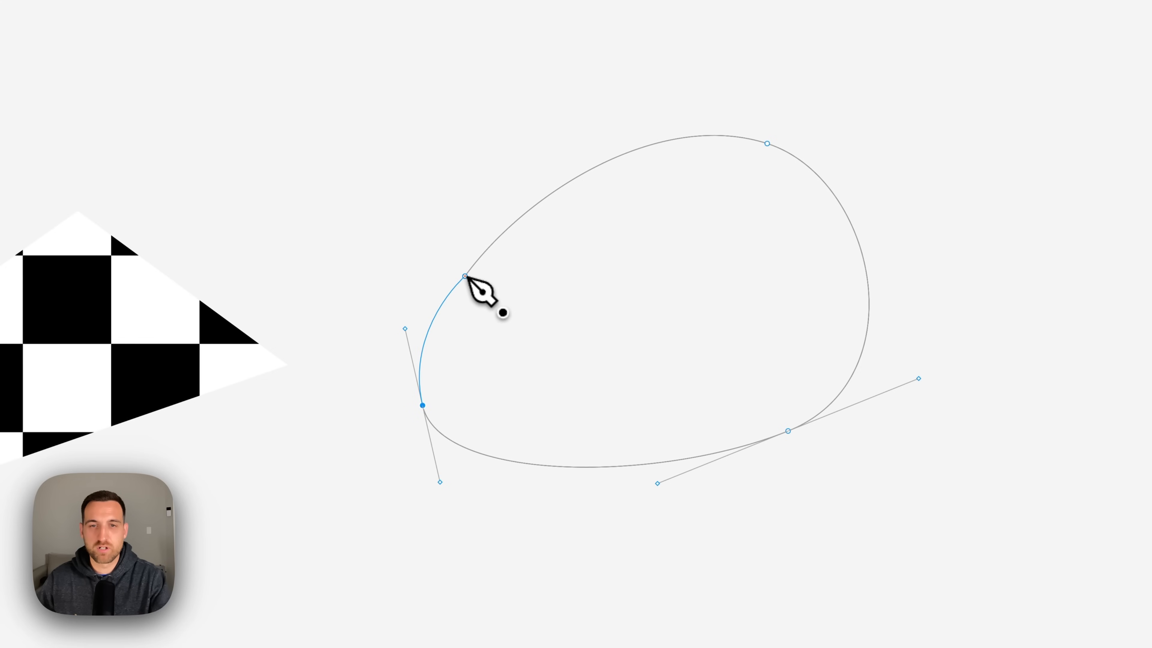
left_click_drag(465, 276, 511, 213)
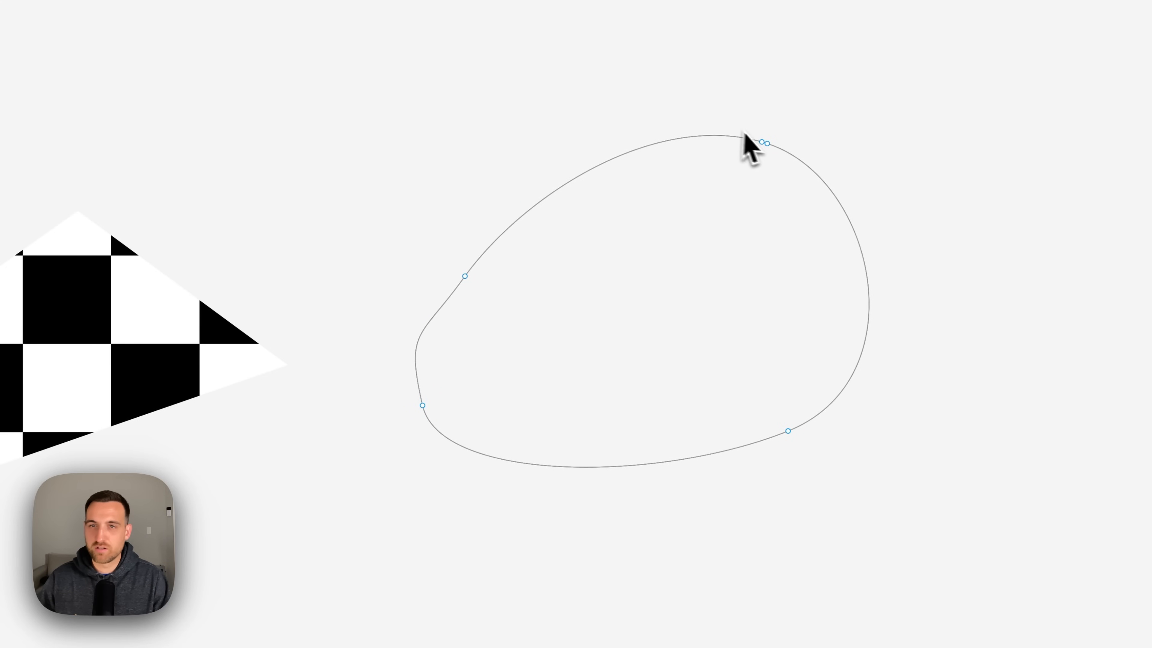
Reshape the rounded outline by tilting the upper-right anchor's handles and shifting both upper anchors.
left_click(767, 144)
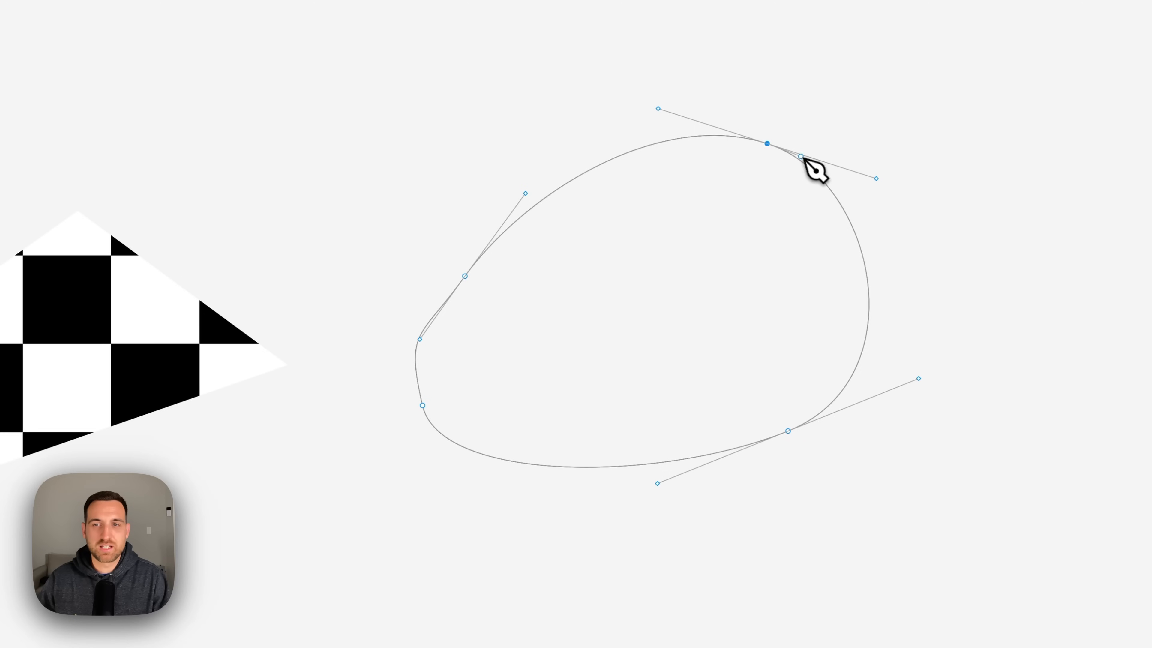
left_click_drag(776, 206, 768, 221)
key("Escape")
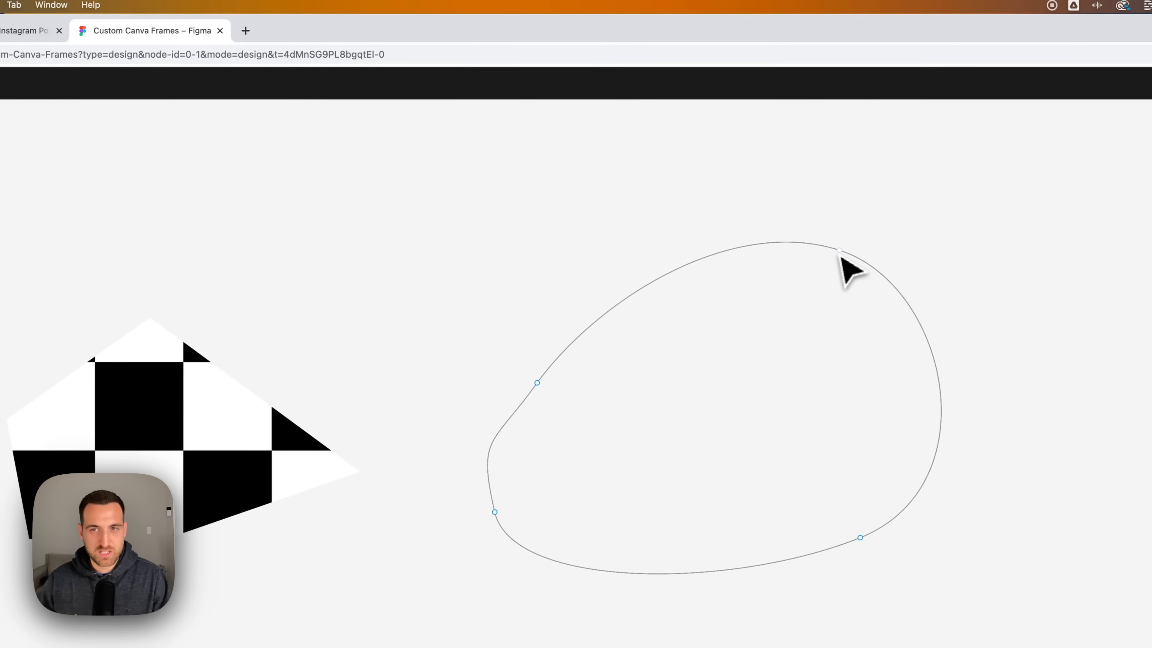
left_click(838, 250)
left_click_drag(946, 285, 1004, 289)
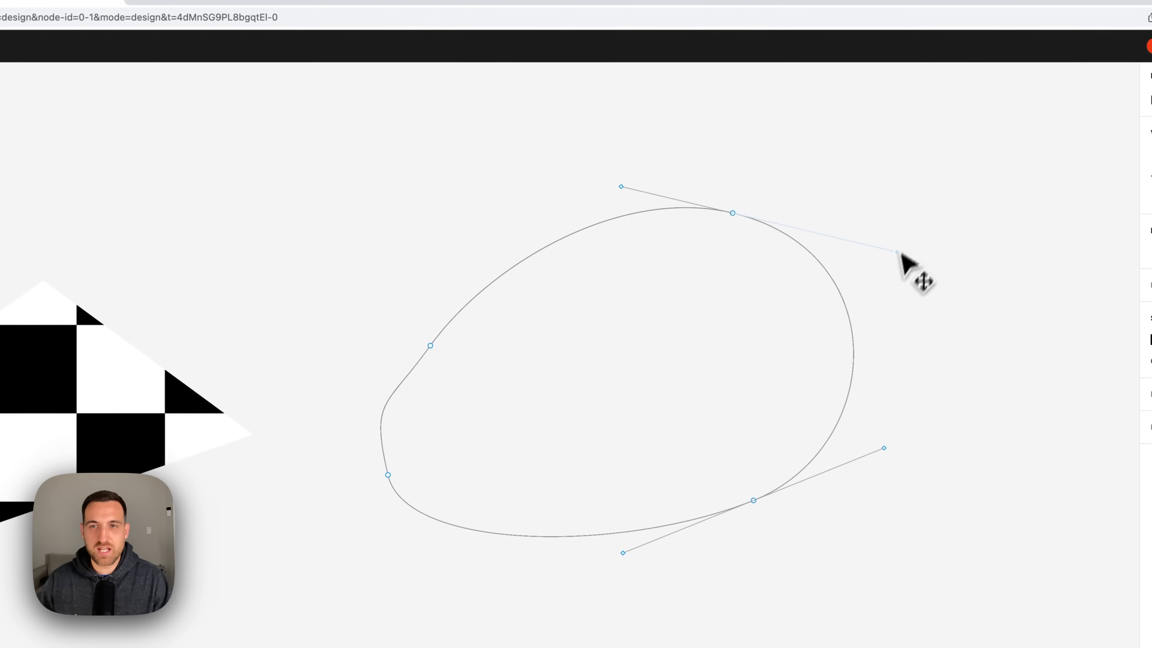
left_click_drag(899, 253, 839, 172)
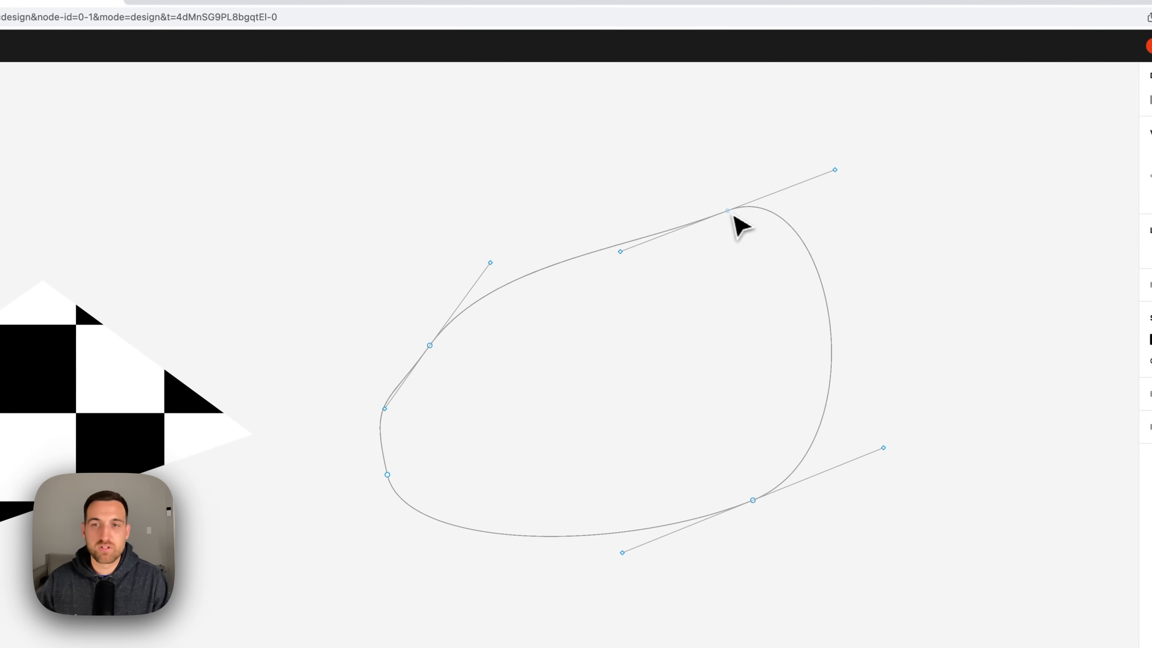
left_click_drag(732, 213, 687, 207)
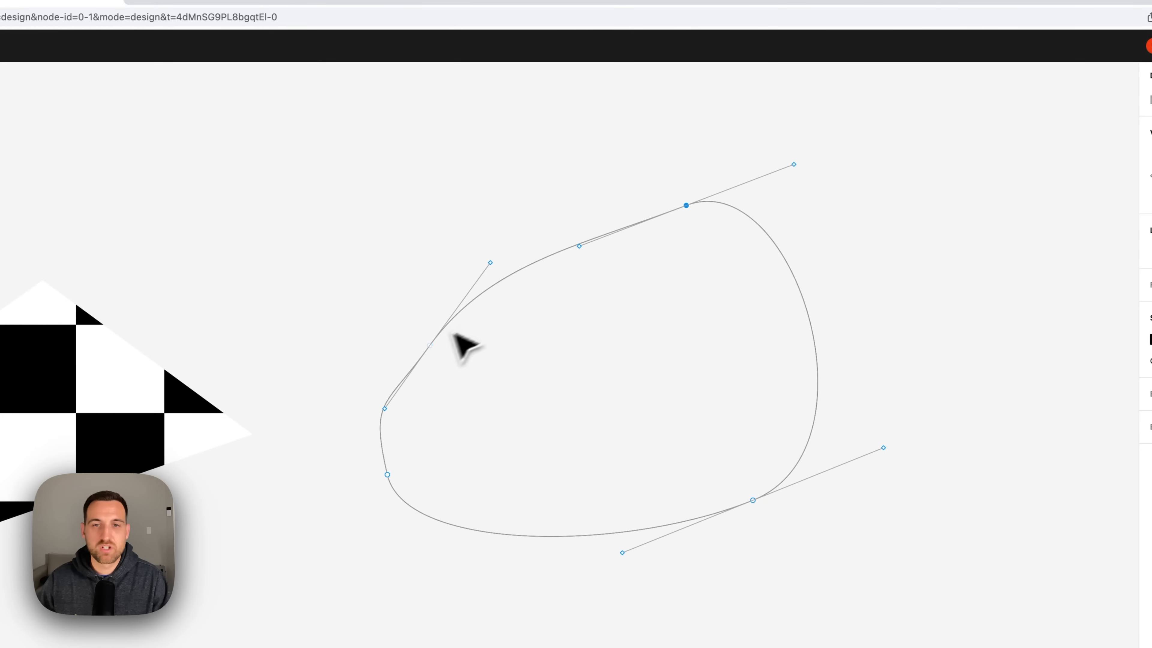
left_click_drag(430, 346, 387, 251)
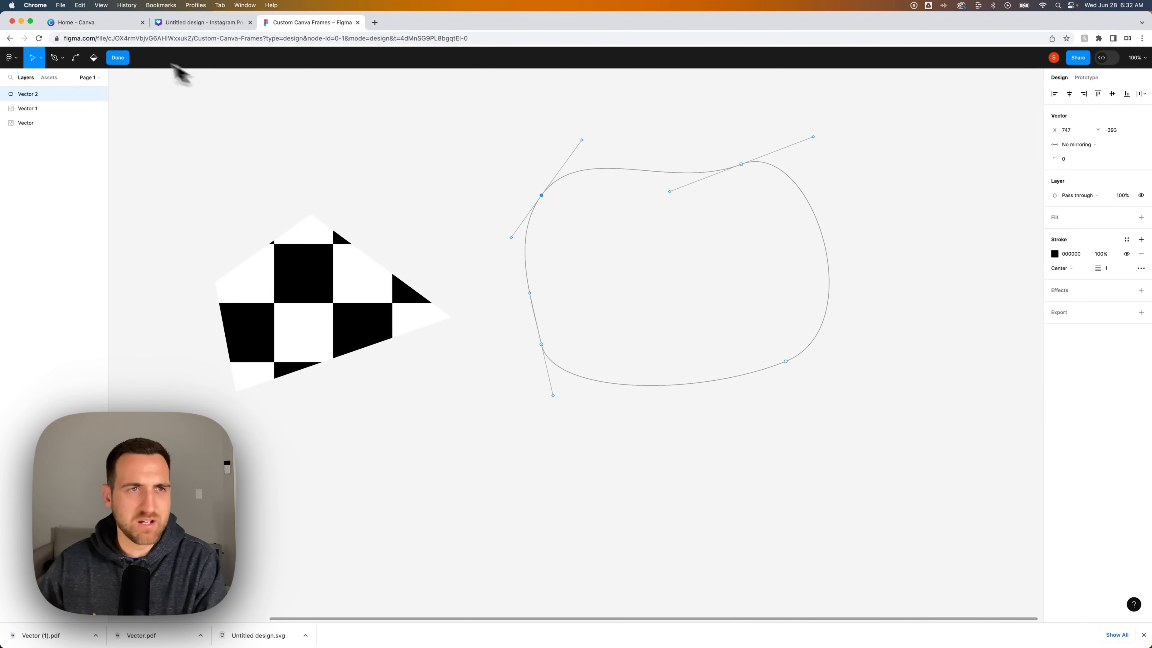
Finish vector editing and delete the rounded Pen shape.
left_click(118, 59)
key("Delete")
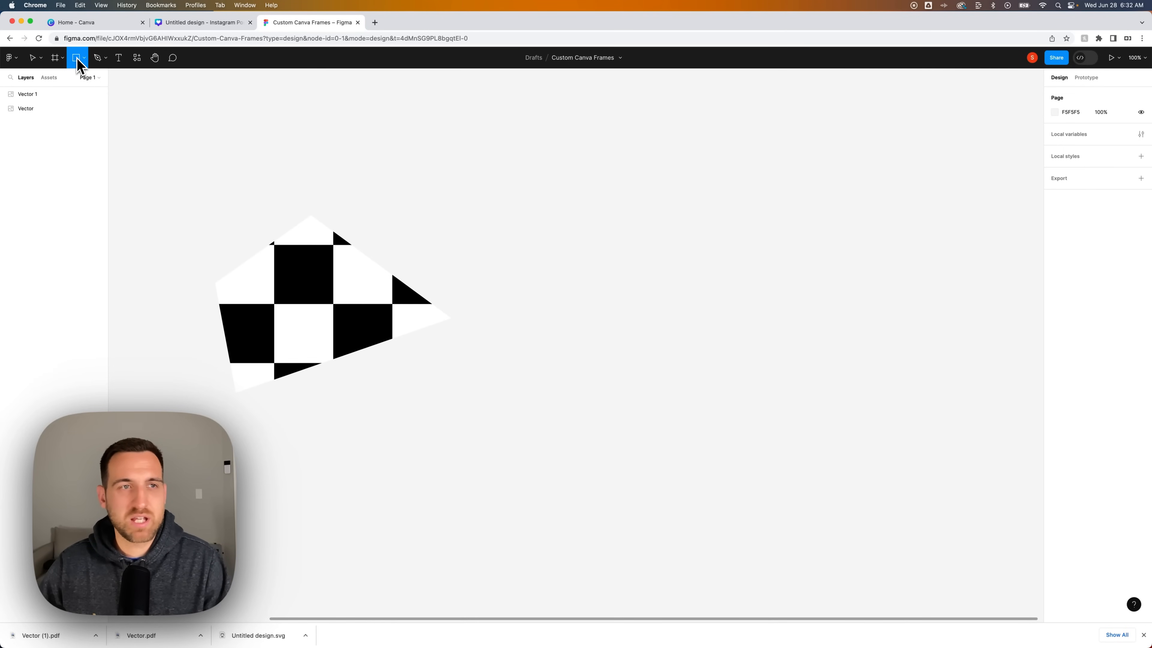
Draw a rectangle about 336 × 301 beside the four-point shape.
left_click(84, 59)
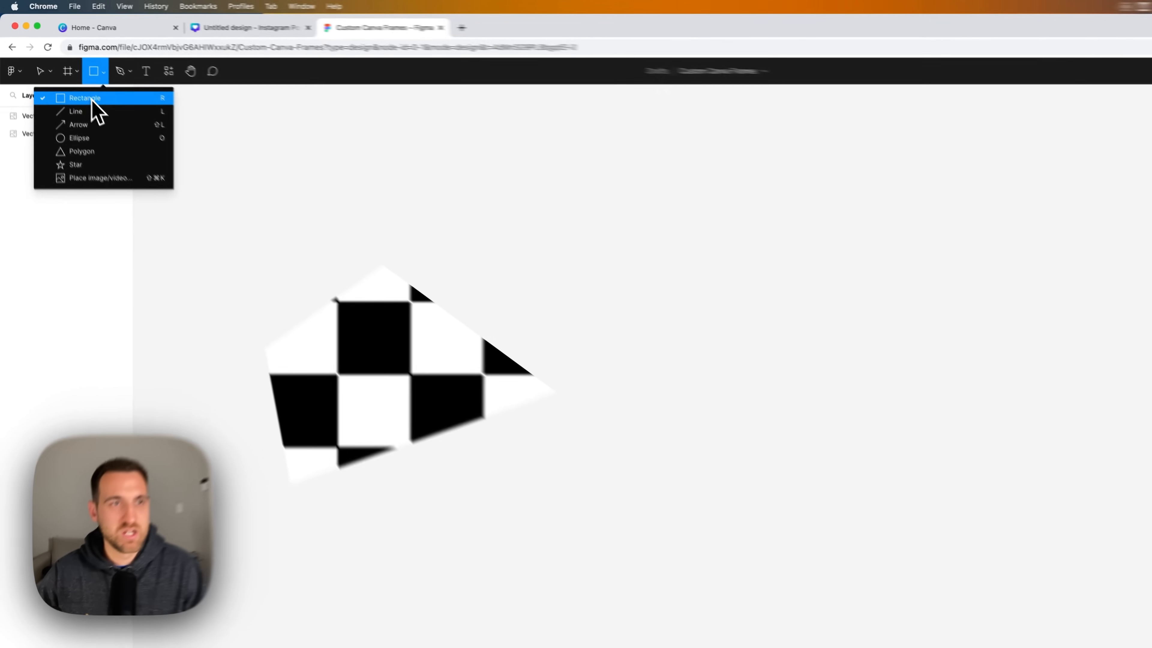
left_click(78, 81)
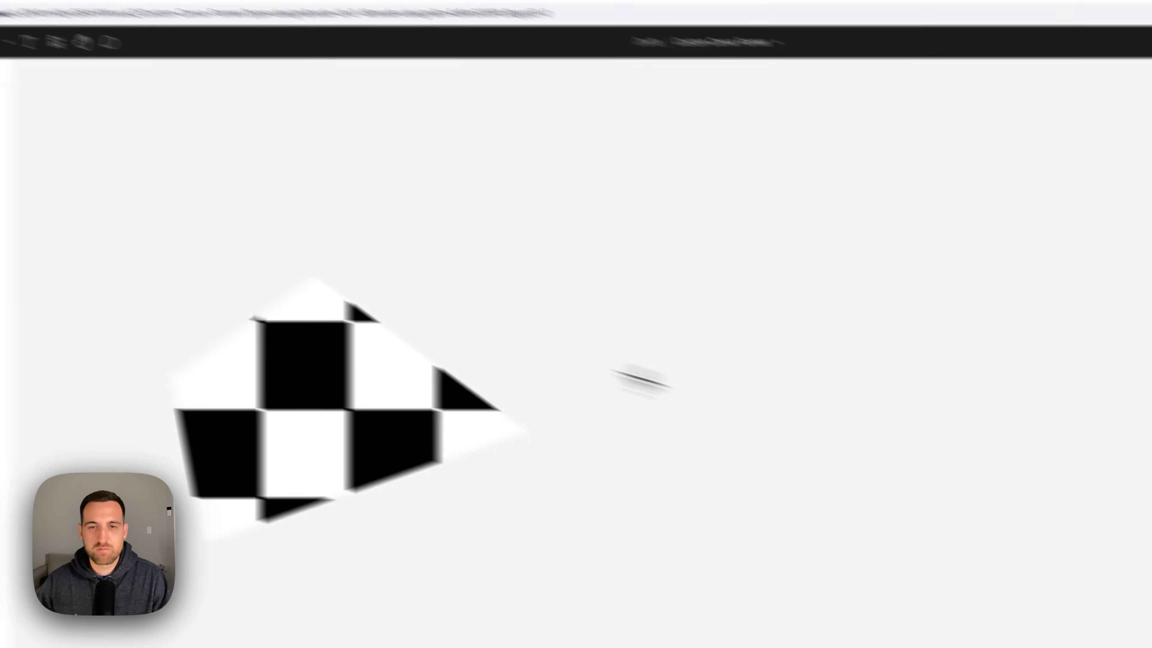
left_click_drag(615, 282, 843, 489)
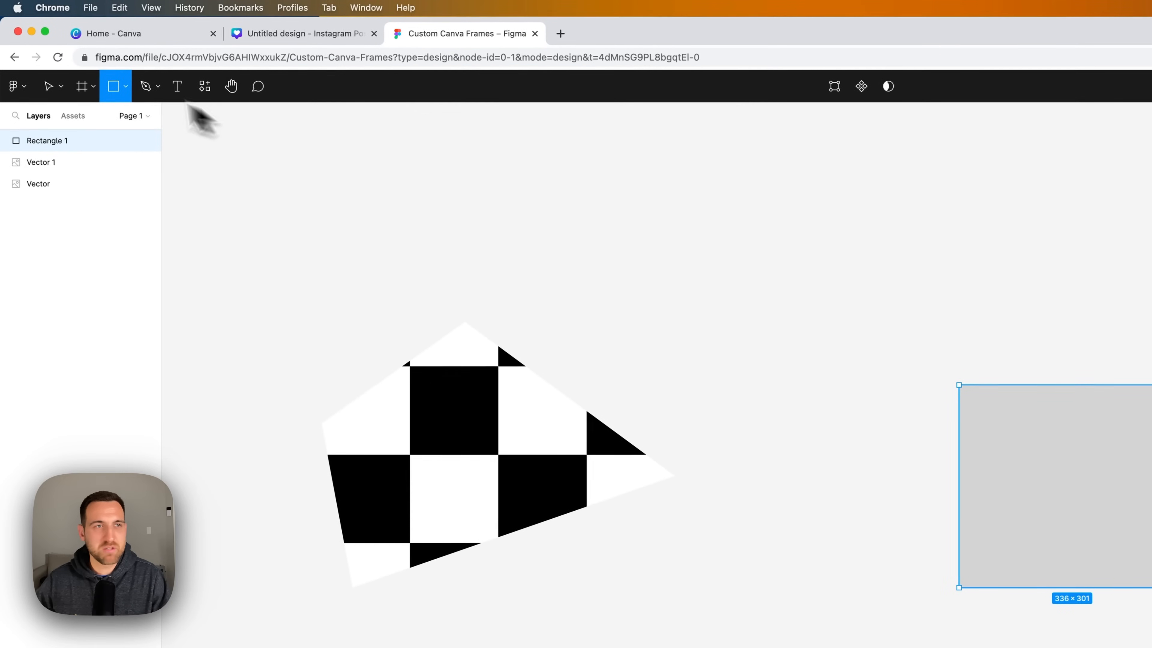
Draw a square about 222 × 222 above and to the left of the rectangle, and open it for vector editing.
left_click(126, 88)
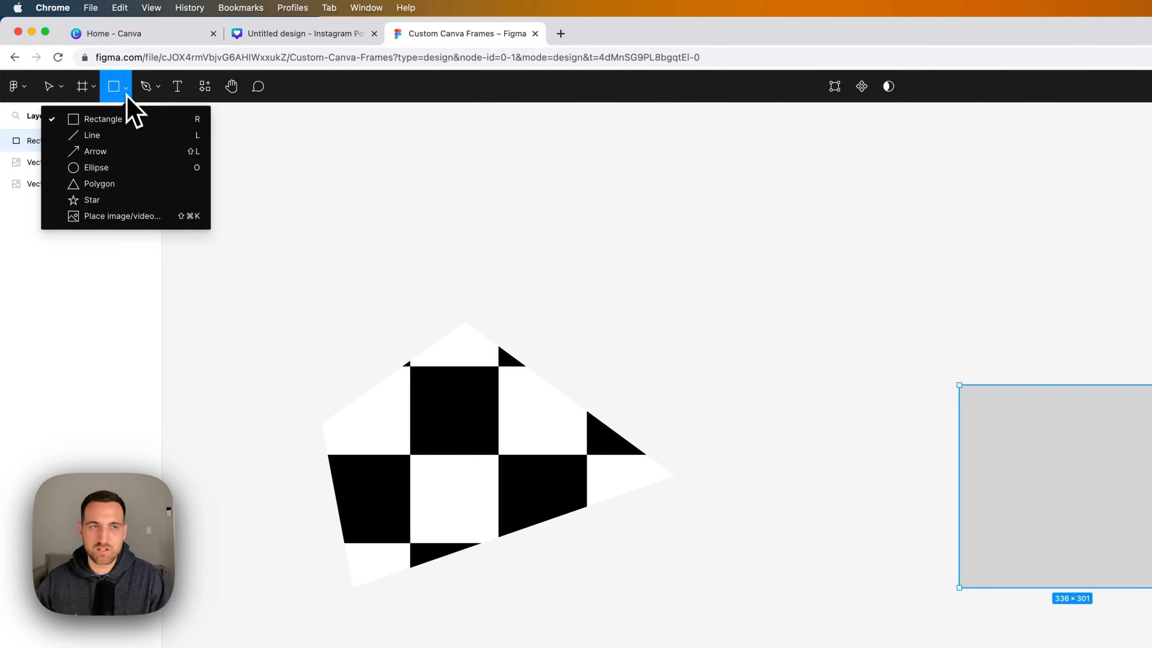
left_click(129, 121)
left_click_drag(800, 177, 834, 210)
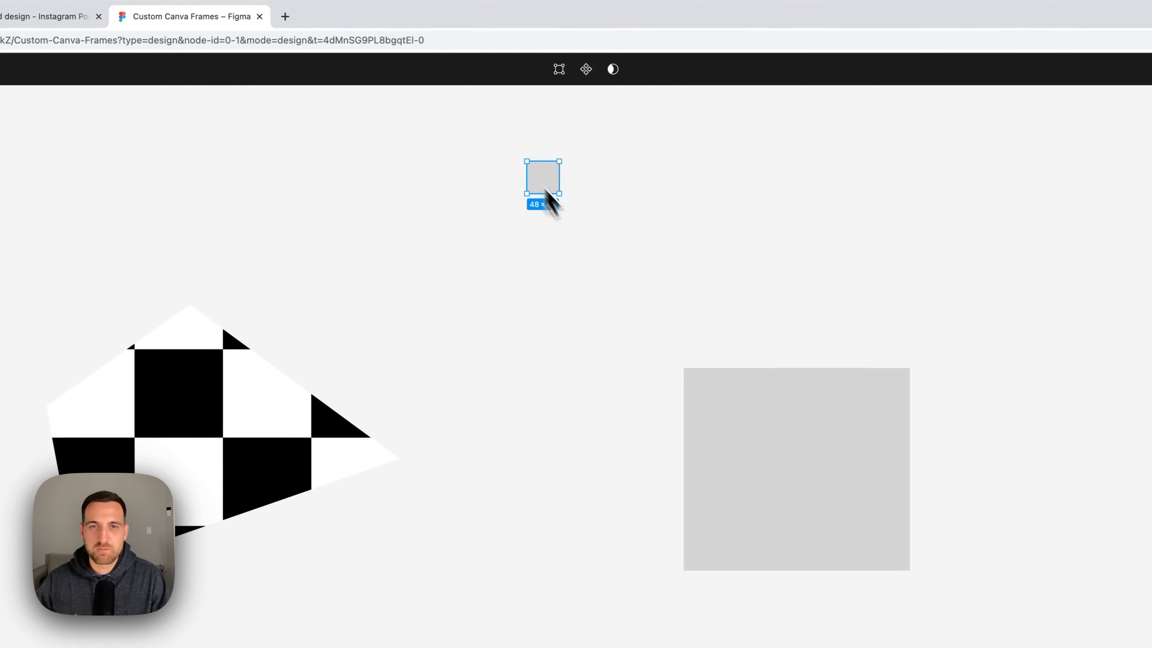
mouse_move(546, 190)
left_mouse_down()
mouse_move(702, 329)
mouse_move(666, 281)
mouse_move(878, 164)
mouse_move(925, 198)
left_mouse_up()
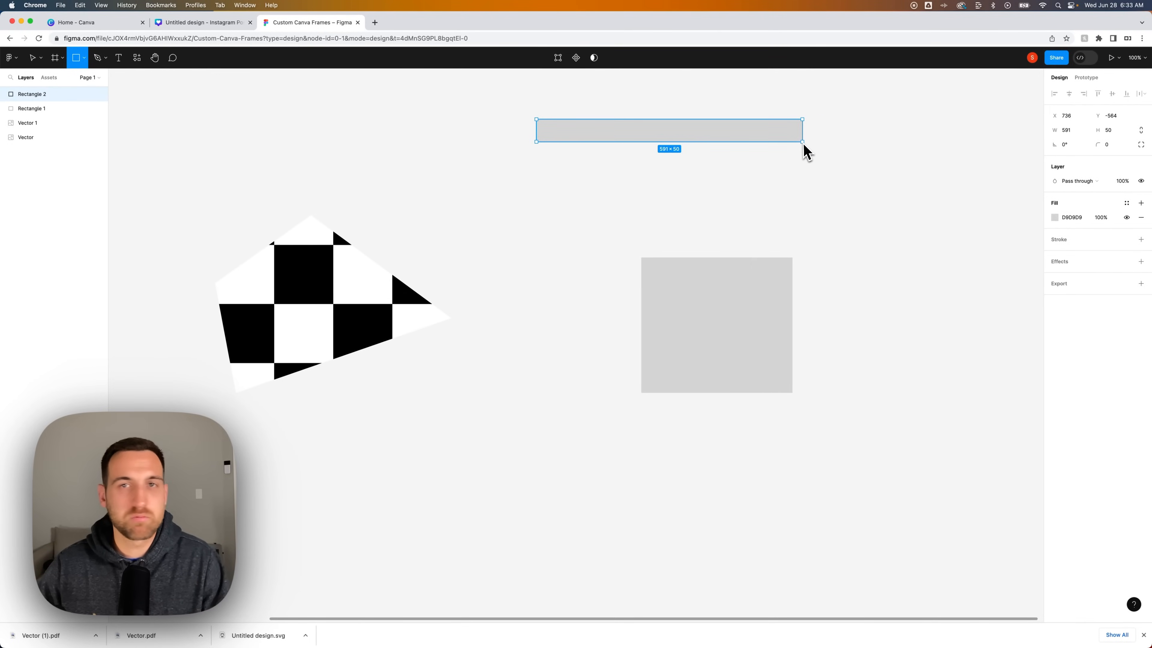
left_click_drag(803, 144, 638, 206)
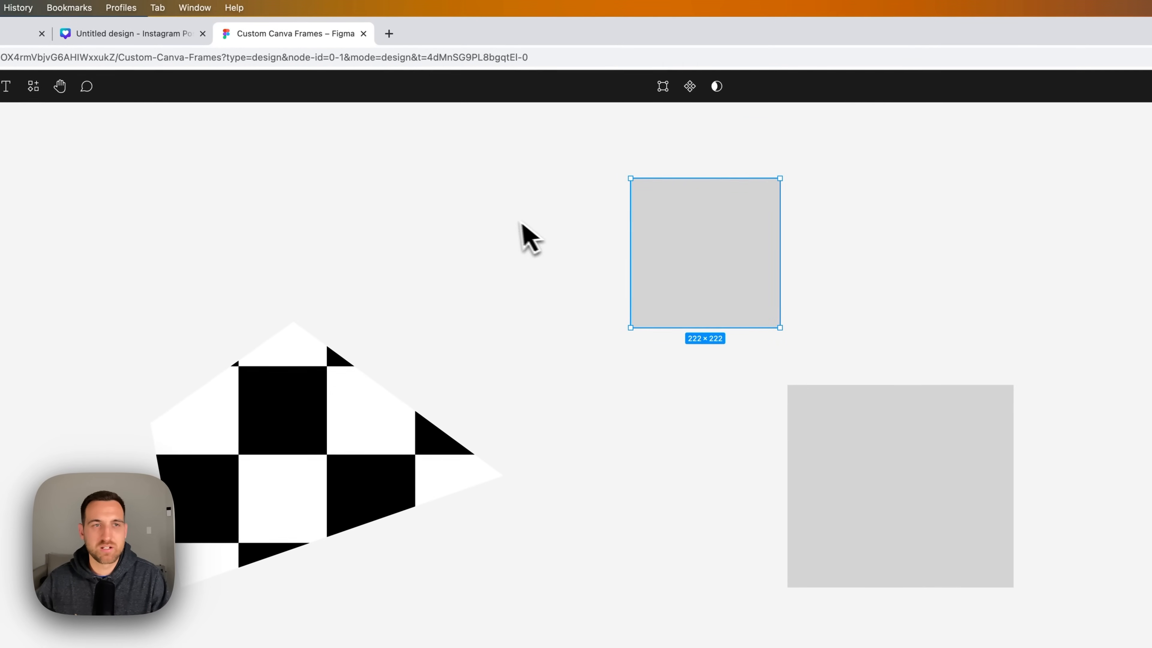
mouse_move(706, 246)
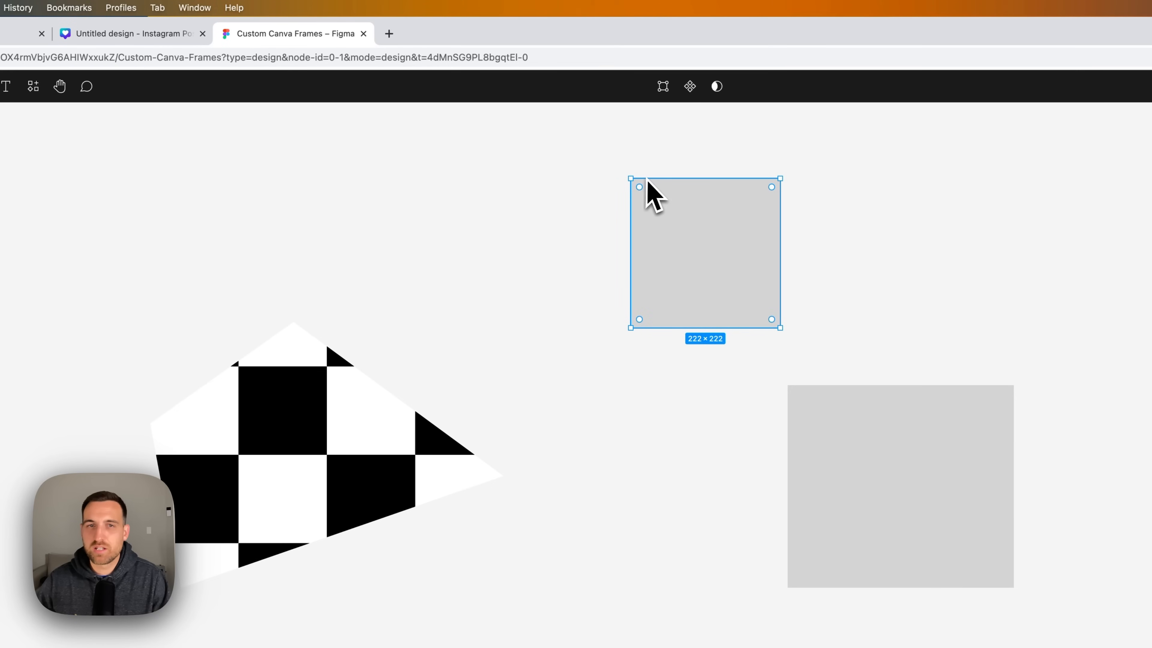
double_click(706, 246)
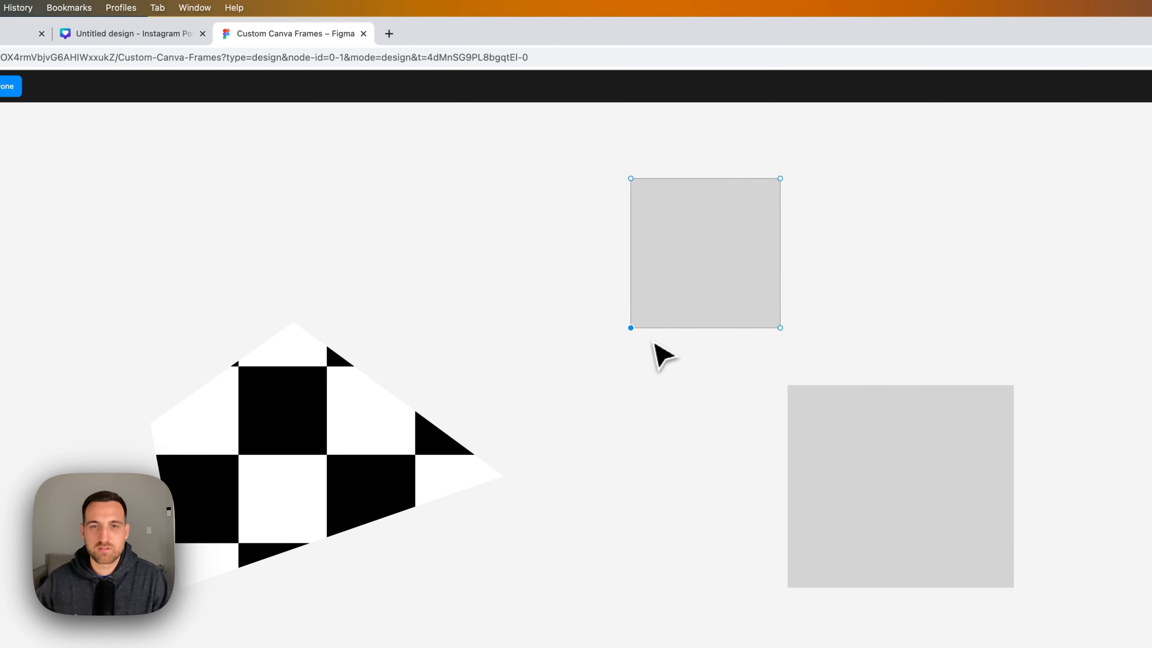
Try deleting the square's lower-left anchor point directly, undoing each deletion.
key("BackSpace")
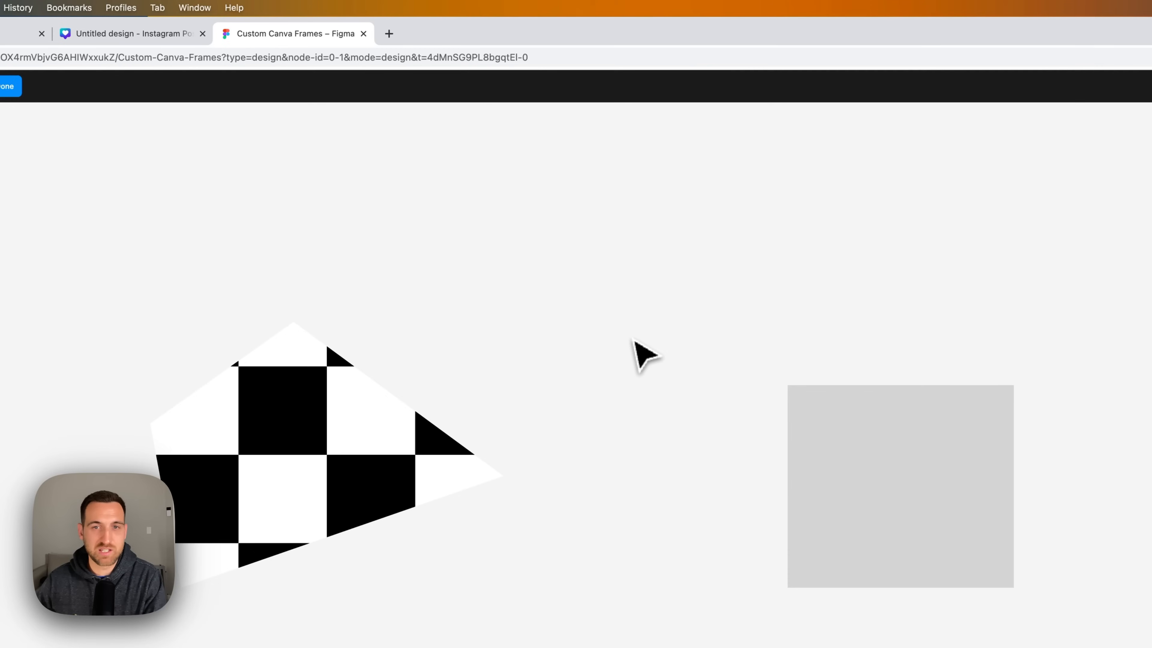
key("super+z")
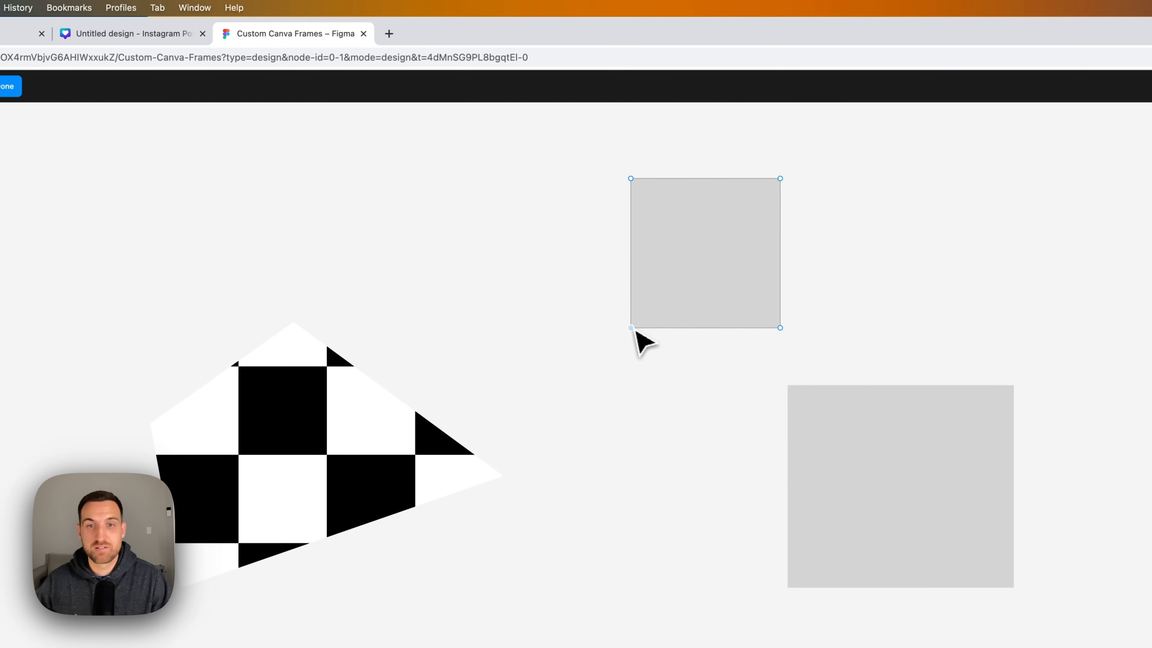
key("BackSpace")
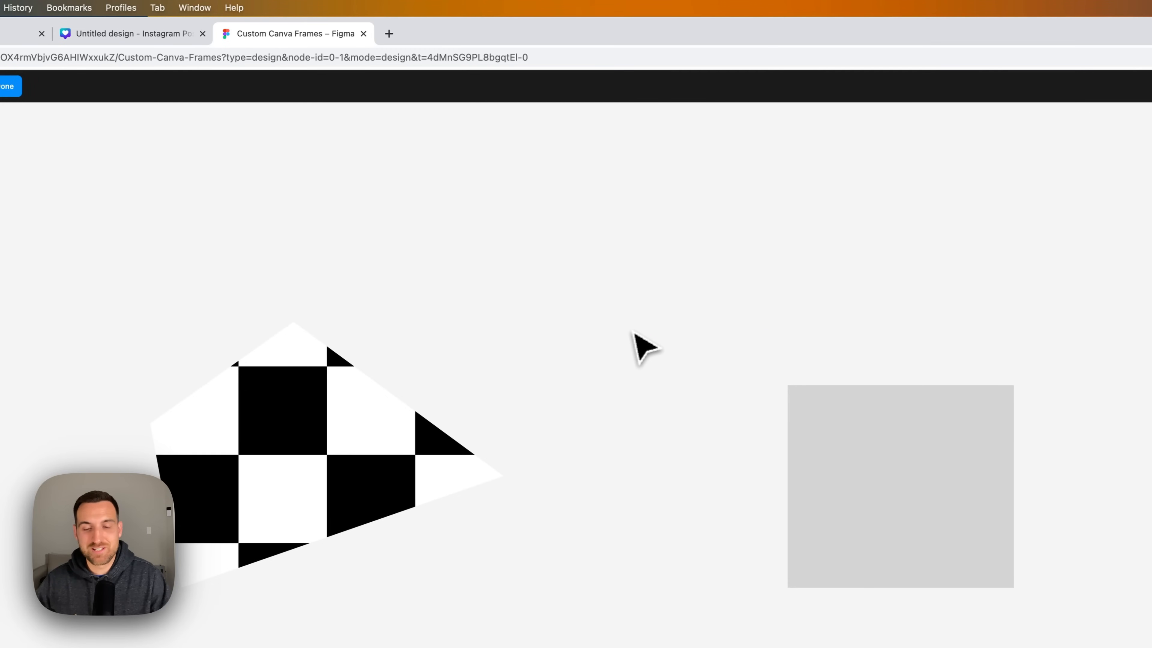
key("super+z")
Remove the square's lower-left anchor point with the Pen tool to form a triangle, finish editing and move it slightly.
left_click(82, 87)
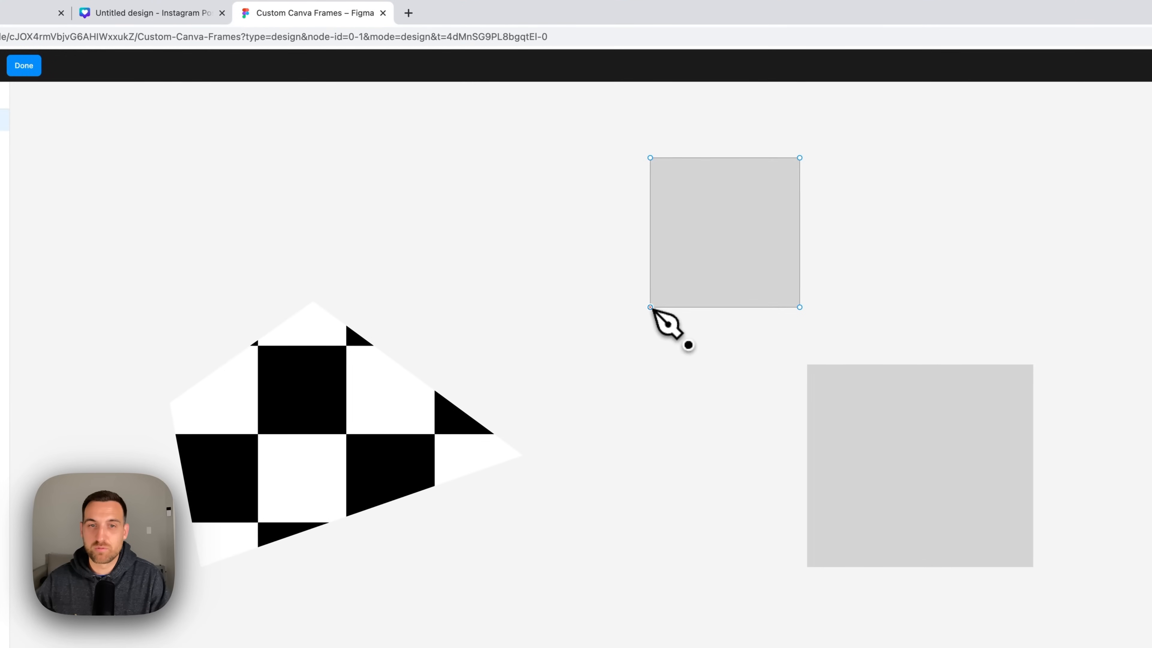
key("Escape")
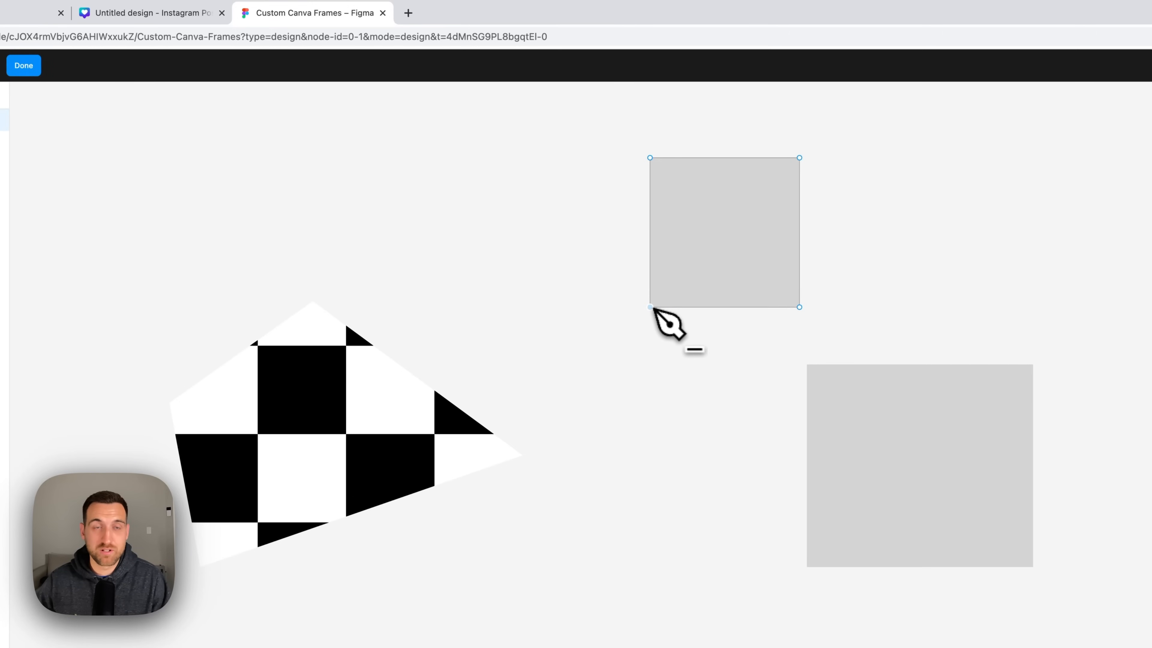
left_click(650, 308)
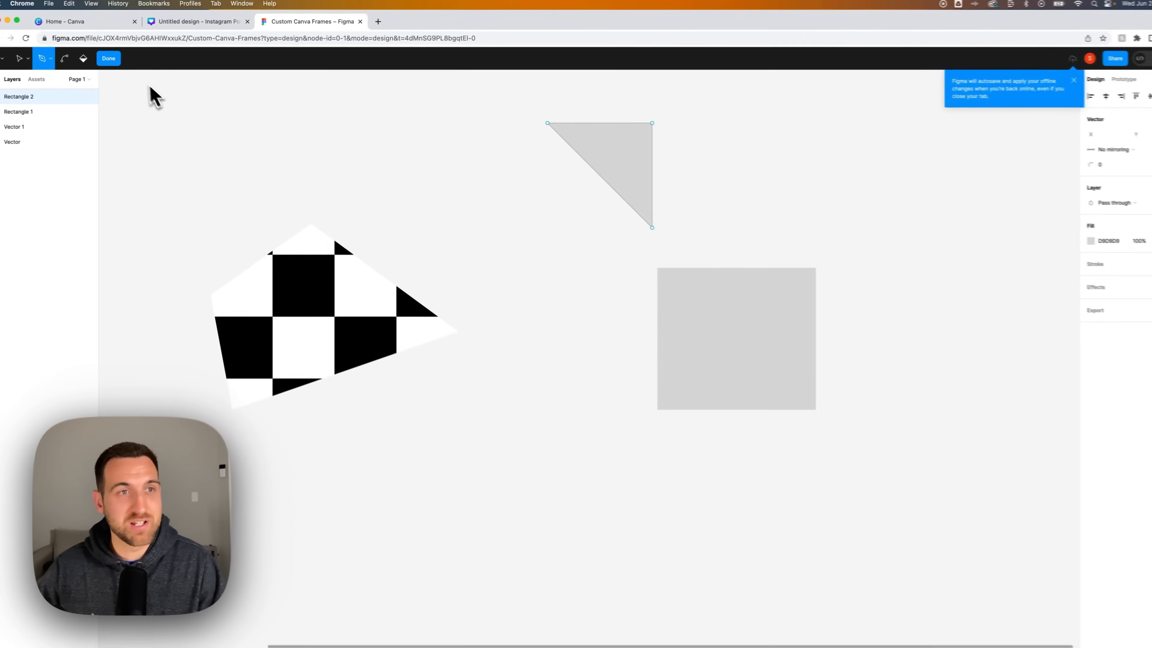
left_click(120, 59)
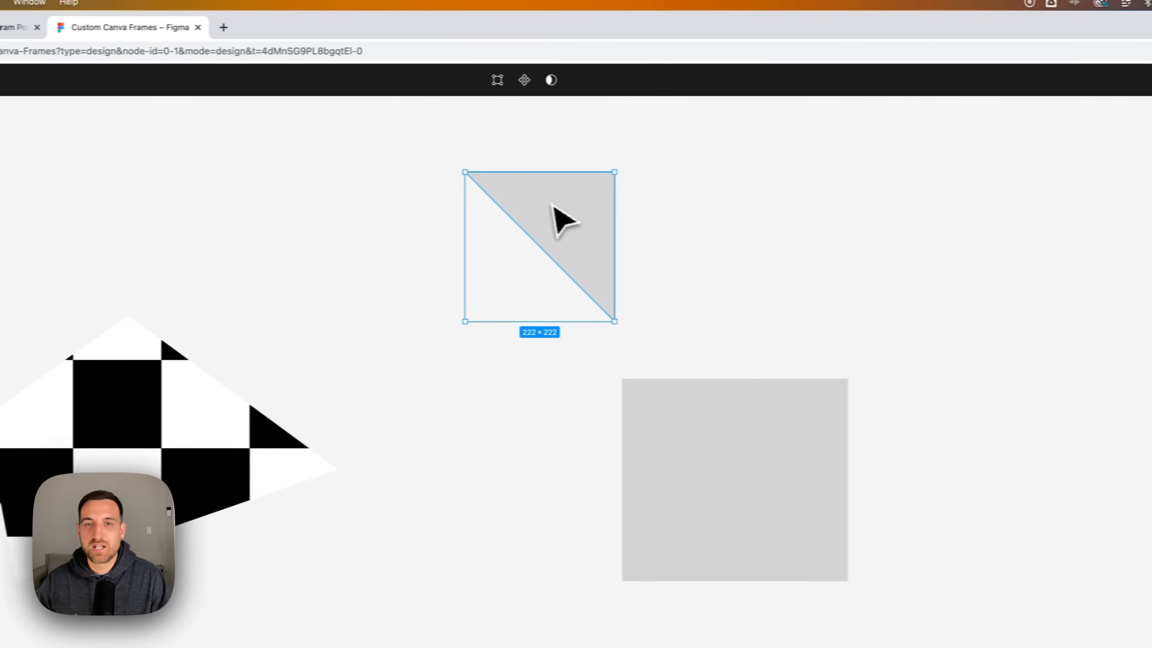
left_click_drag(579, 207, 570, 211)
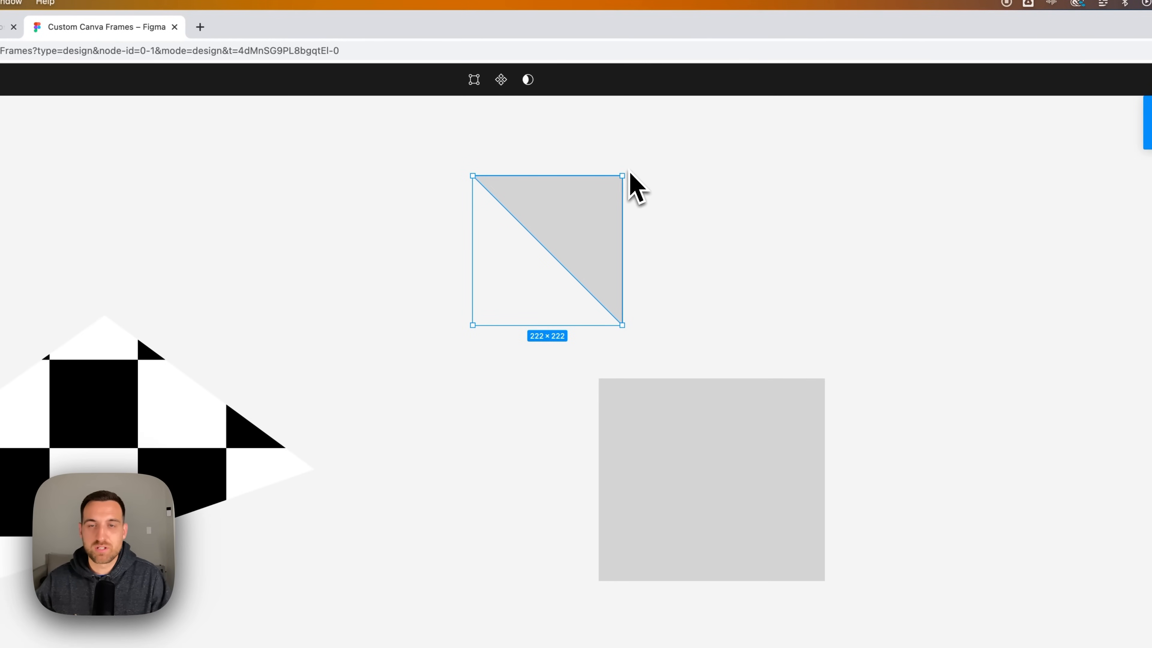
Fit the triangle on top of the rectangle as a roof, rotated with its right-angle corner upward and scaled to the rectangle's width.
left_click_drag(629, 175, 555, 112)
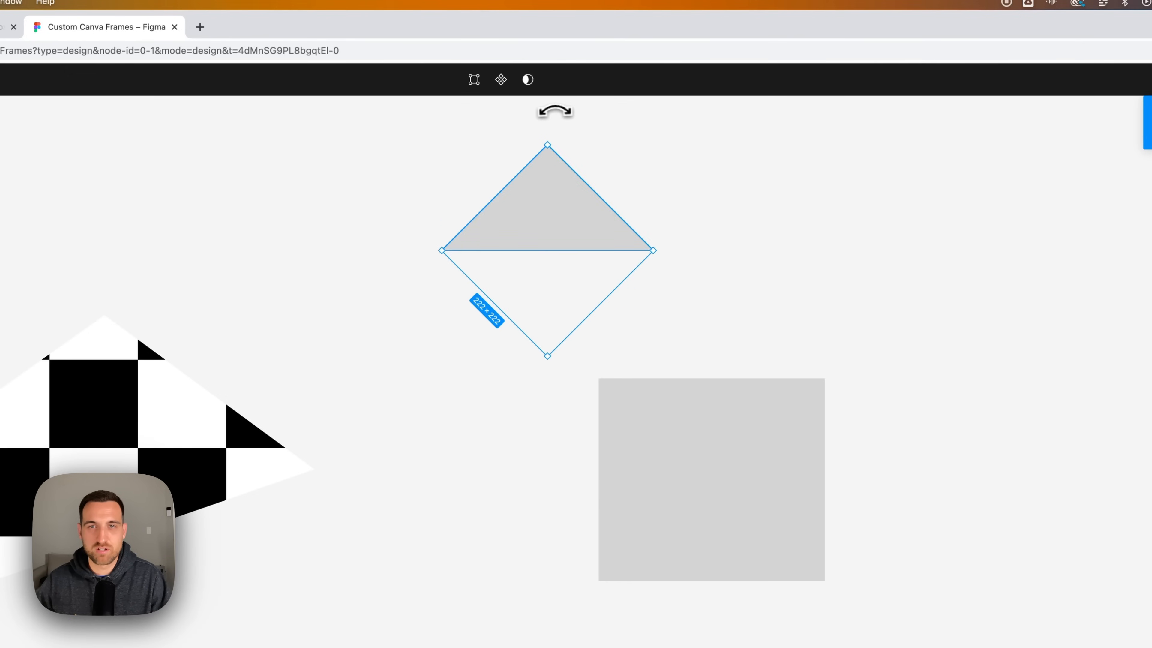
left_click(669, 222)
left_click_drag(554, 210, 708, 332)
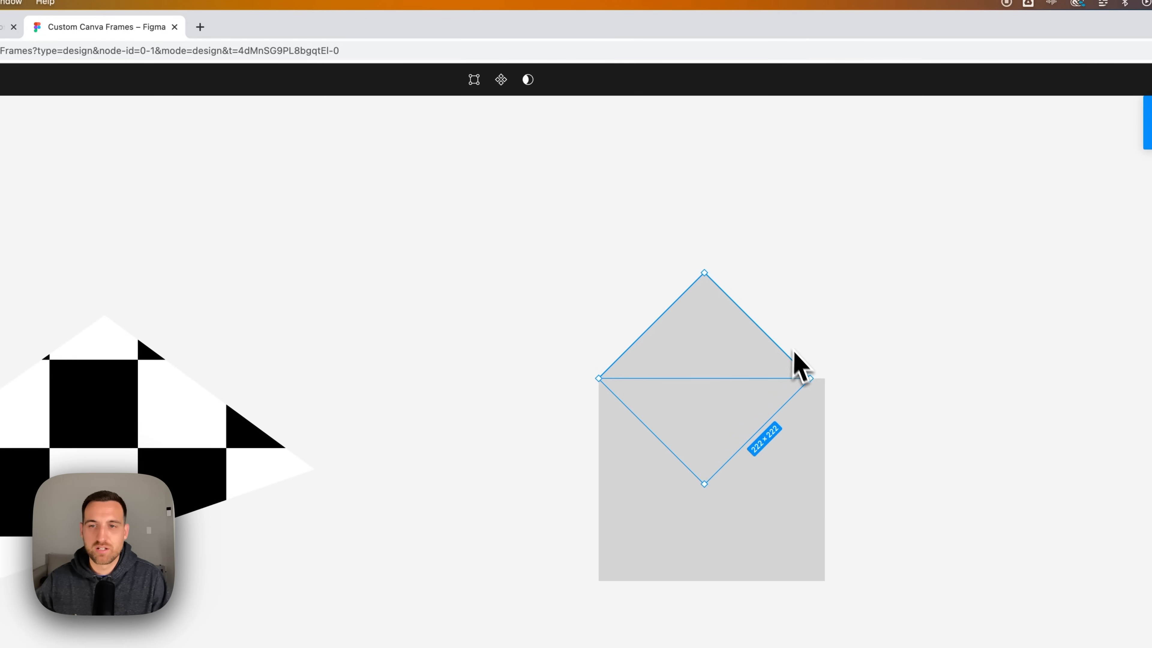
left_click_drag(810, 380, 826, 379)
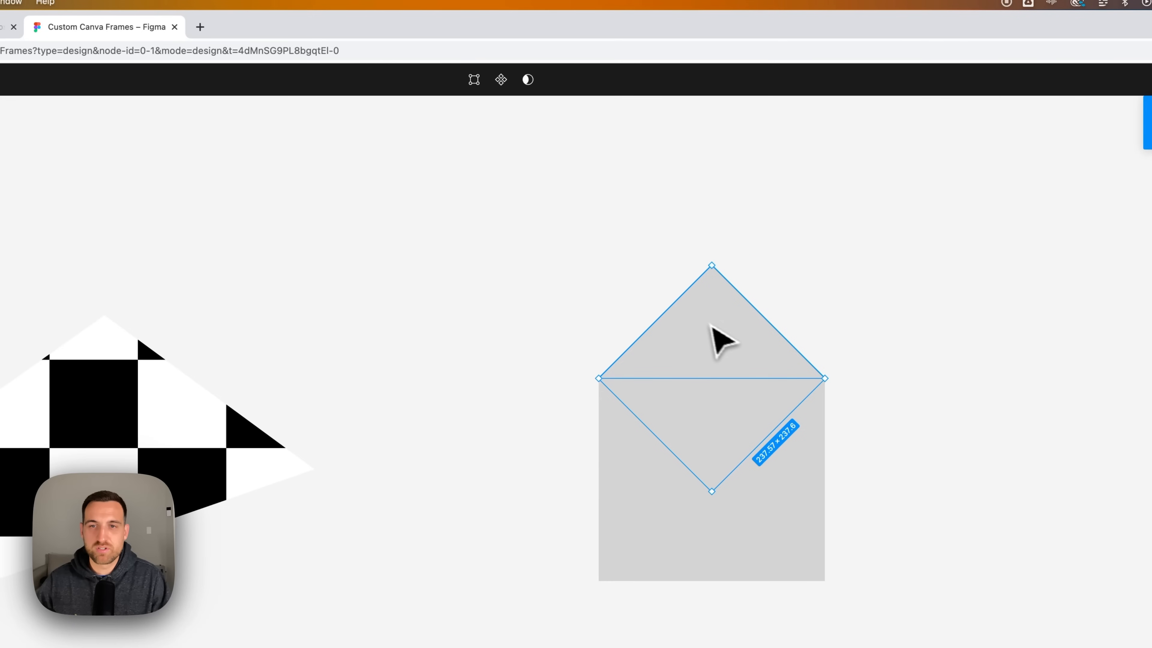
Edit the roof triangle's vector points to raise its apex straight up, making the roof taller, and finish editing.
double_click(728, 330)
left_click(712, 266)
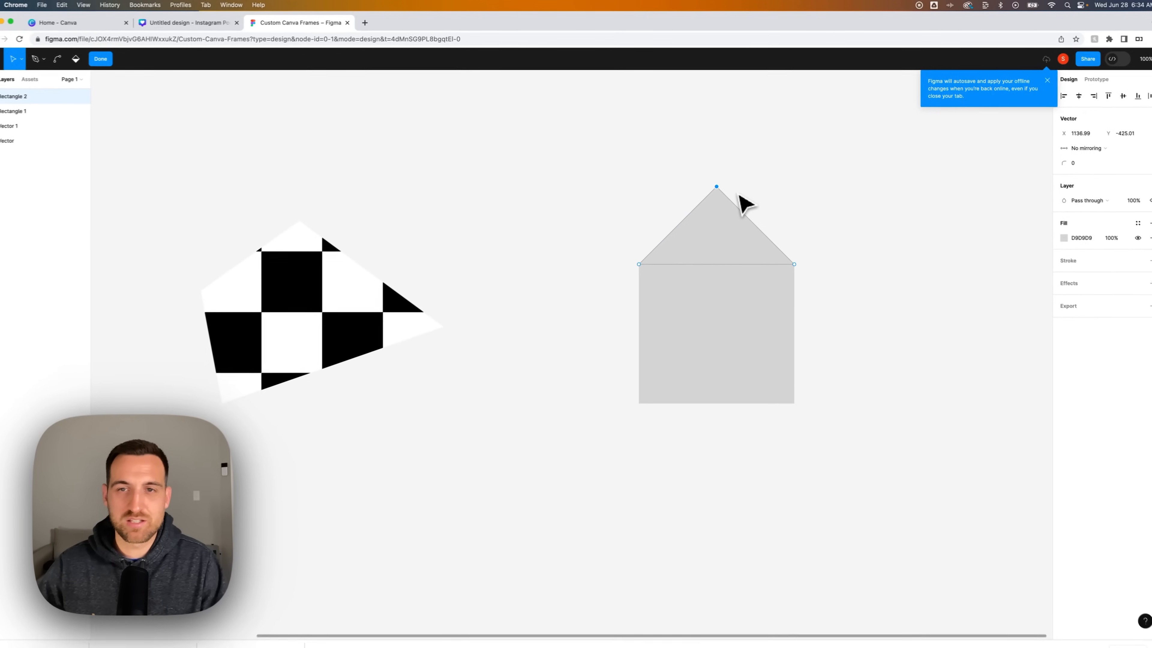
left_click_drag(721, 188, 720, 158)
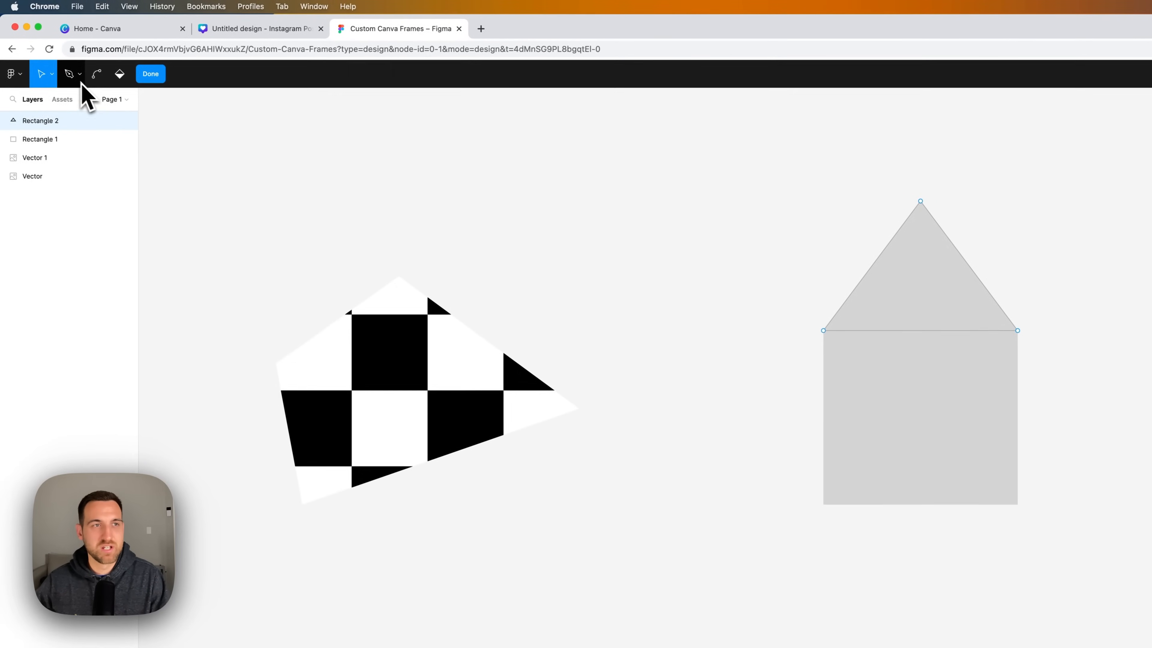
left_click(148, 80)
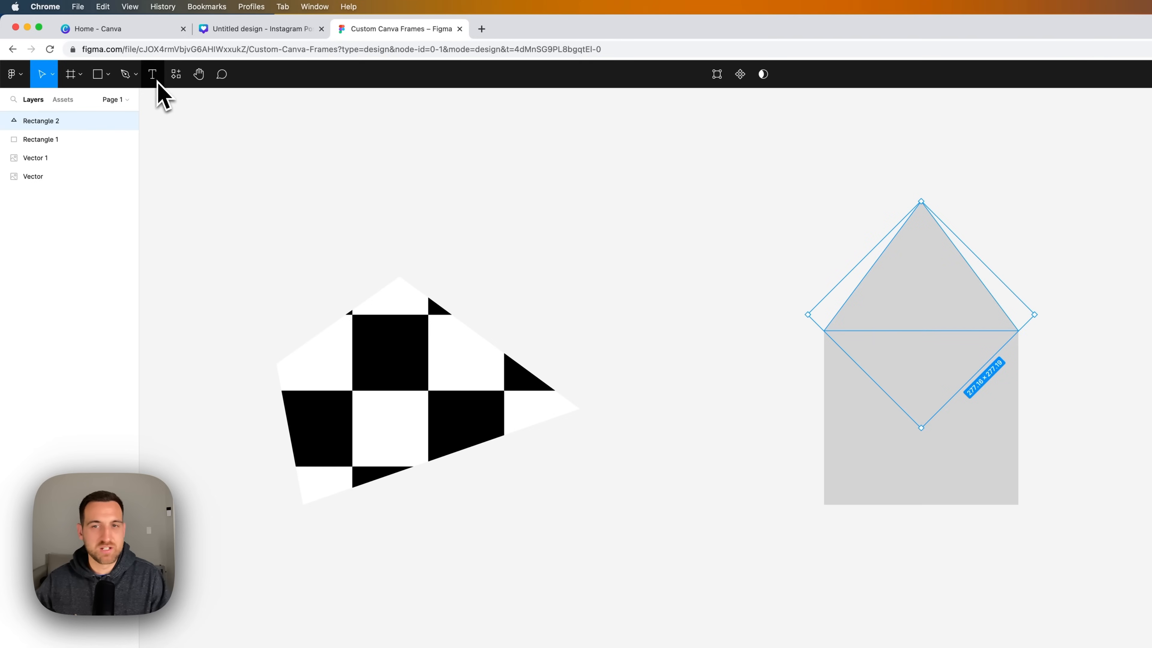
Draw a window rectangle about 69 × 94 inside the house body and fill it with red E26666.
left_click(106, 75)
left_click(119, 101)
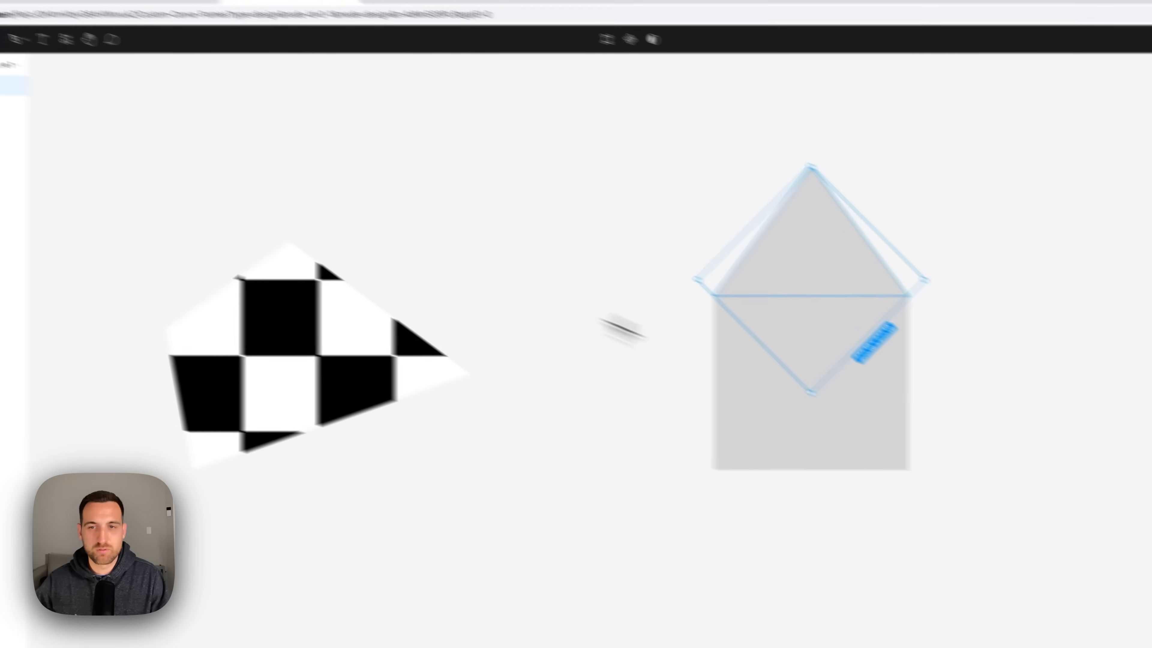
left_click_drag(628, 301, 651, 327)
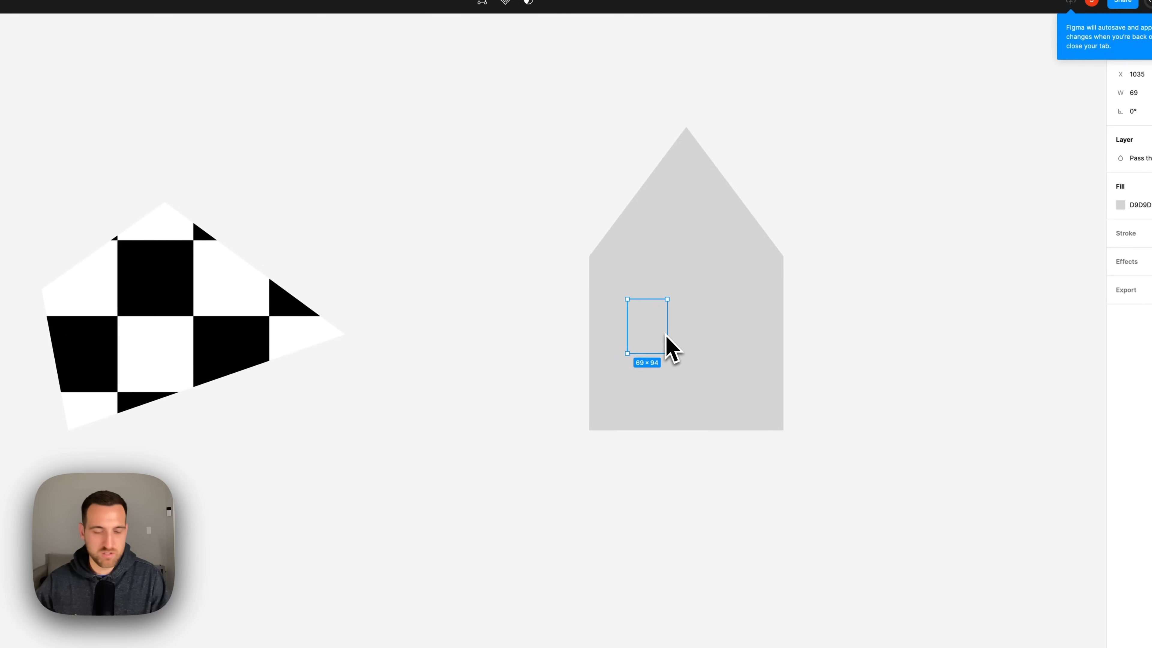
left_click(1120, 205)
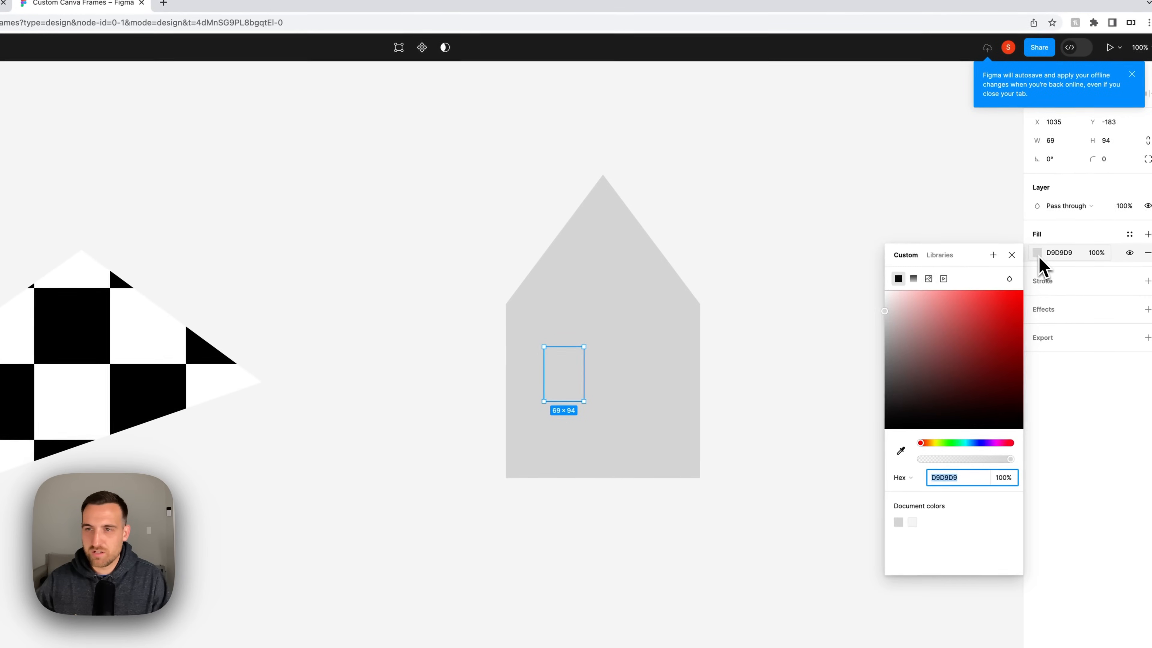
left_click(1044, 259)
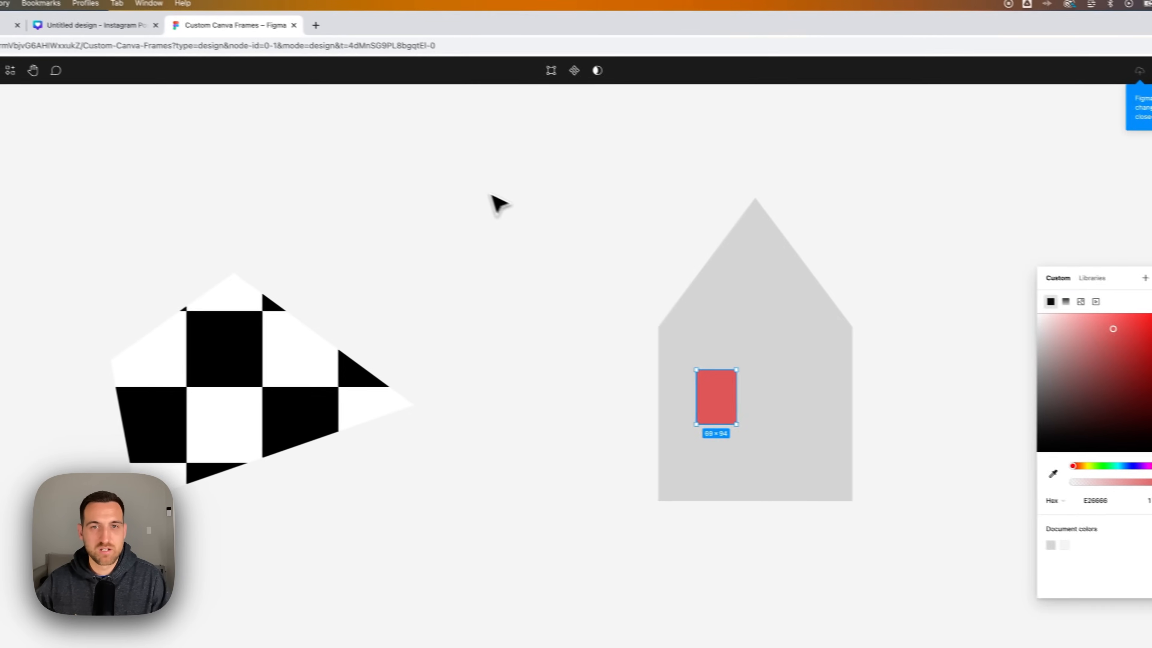
left_click(336, 174)
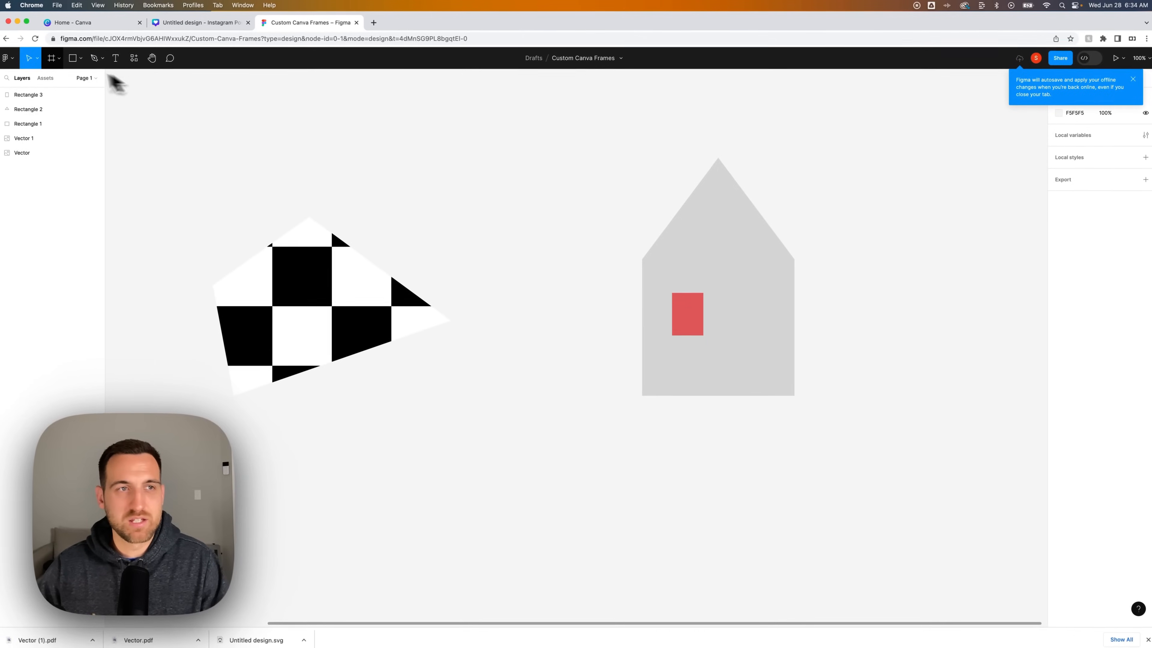
Cut the window out of the house body by applying Exclude selection to the red rectangle and the body rectangle.
left_click_drag(600, 296, 727, 344)
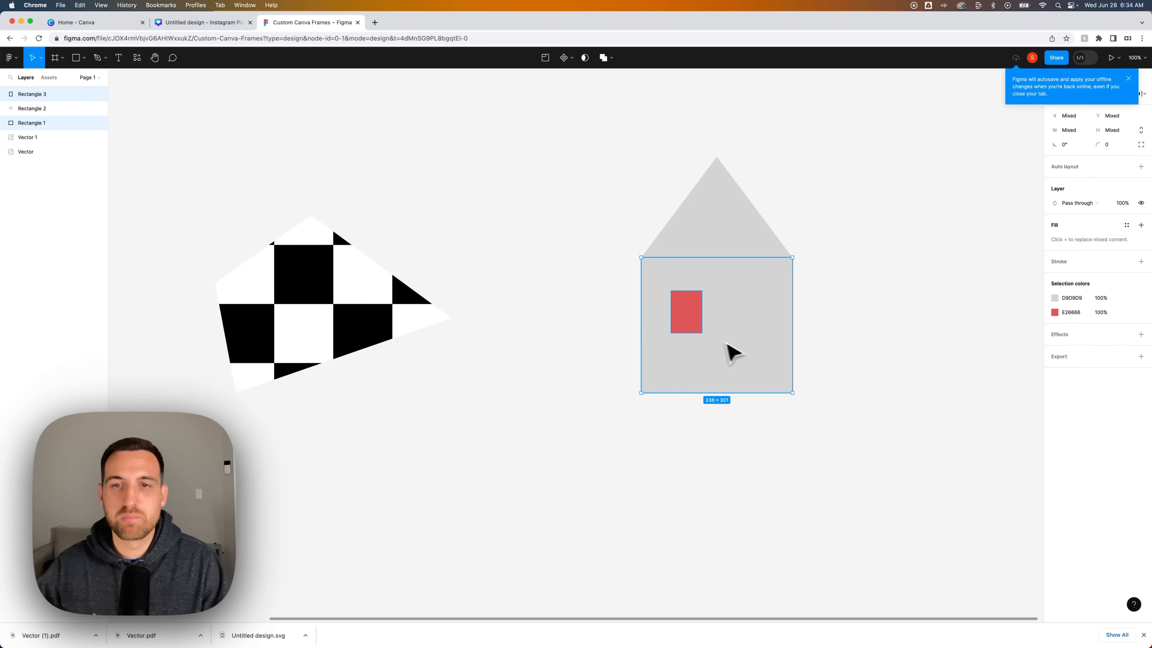
left_click(693, 310)
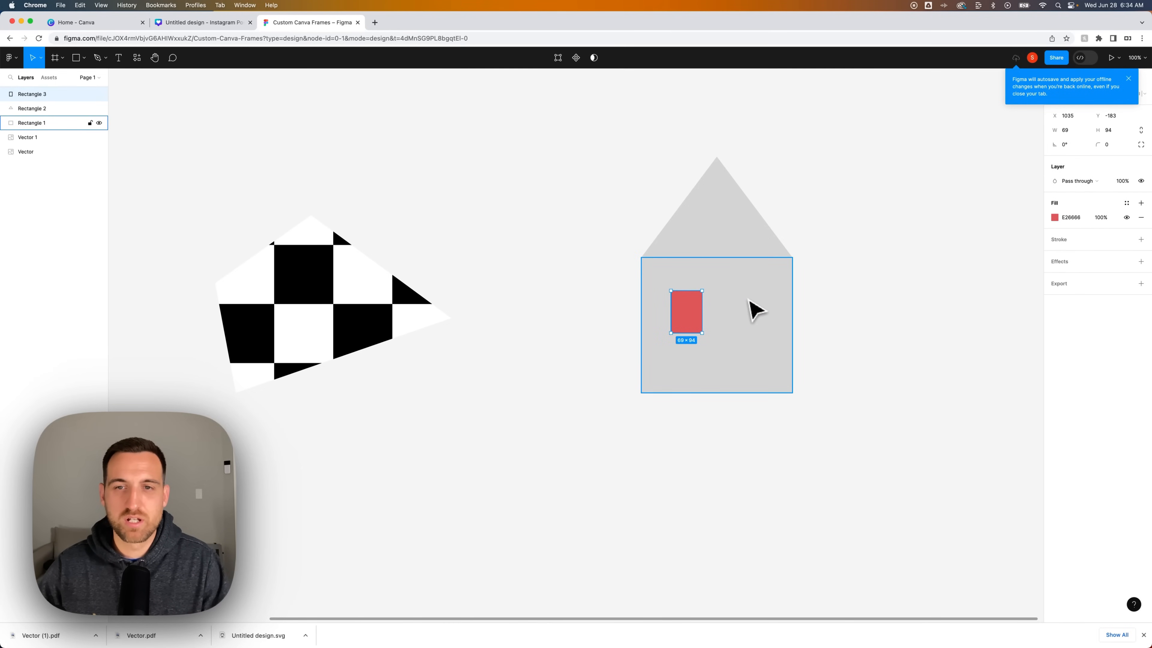
left_click(762, 304)
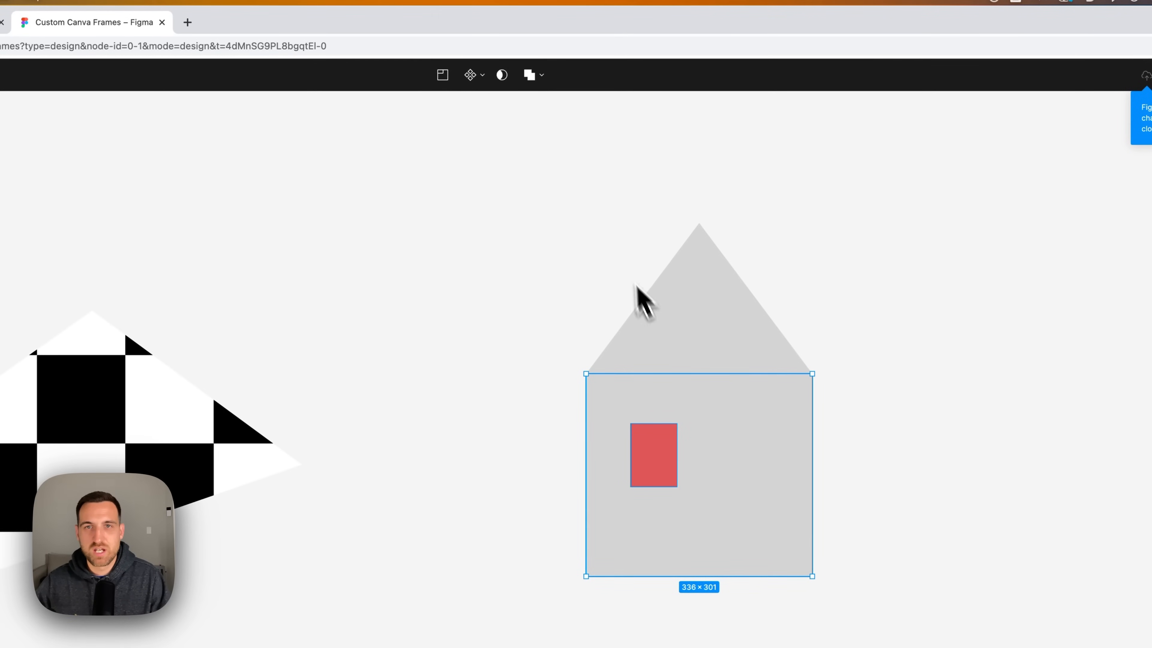
left_click(542, 76)
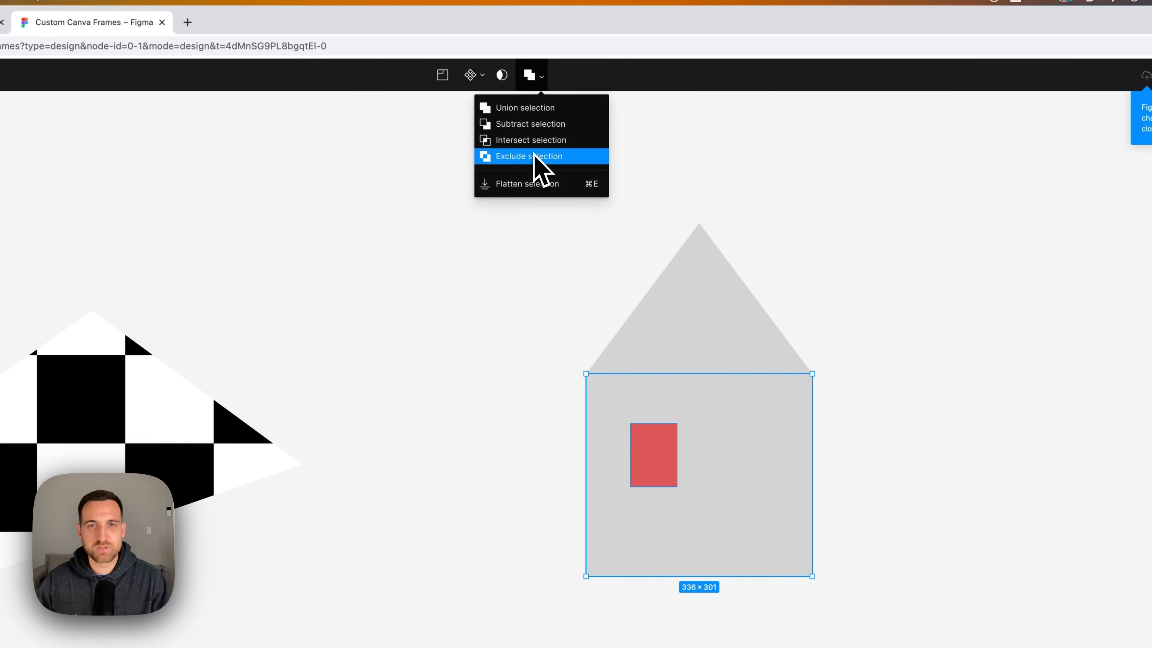
left_click(515, 159)
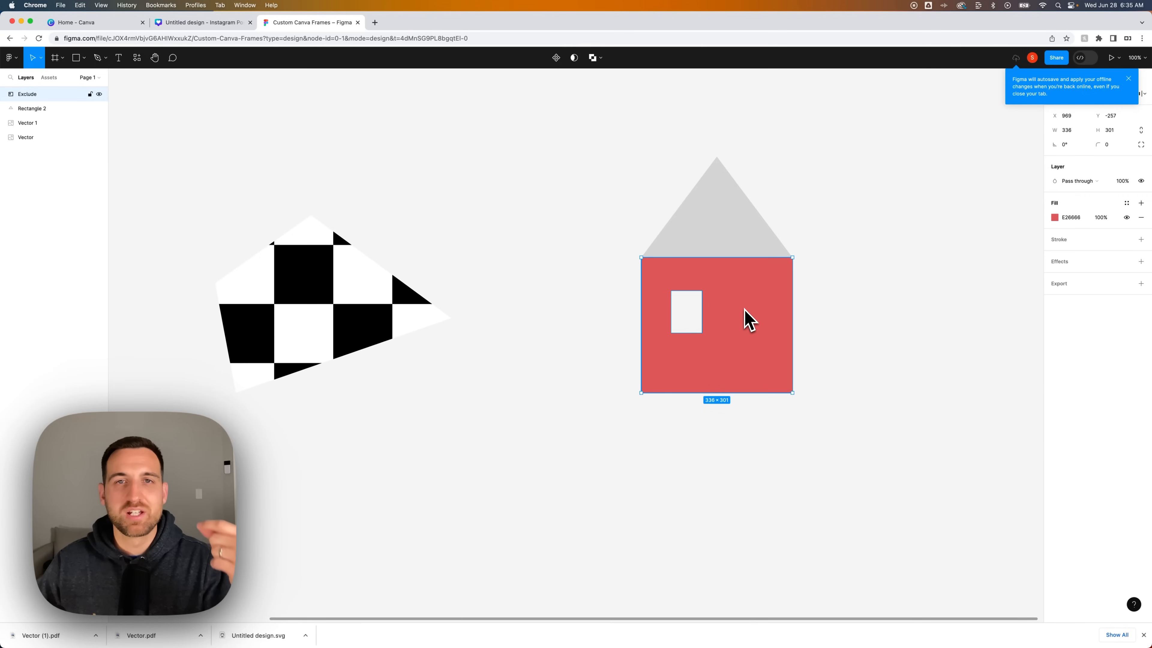
Draw a door rectangle about 76 × 205 to the right of the window and position it slightly past the body's lower edge.
scroll(739, 318, "right", 1)
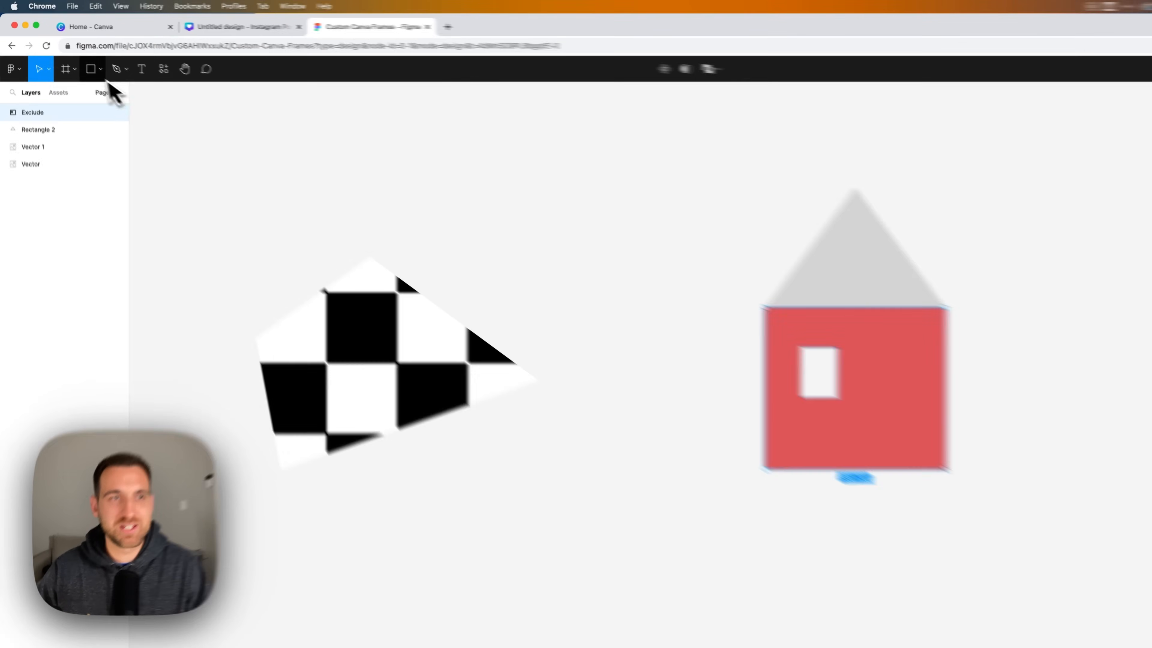
left_click(76, 58)
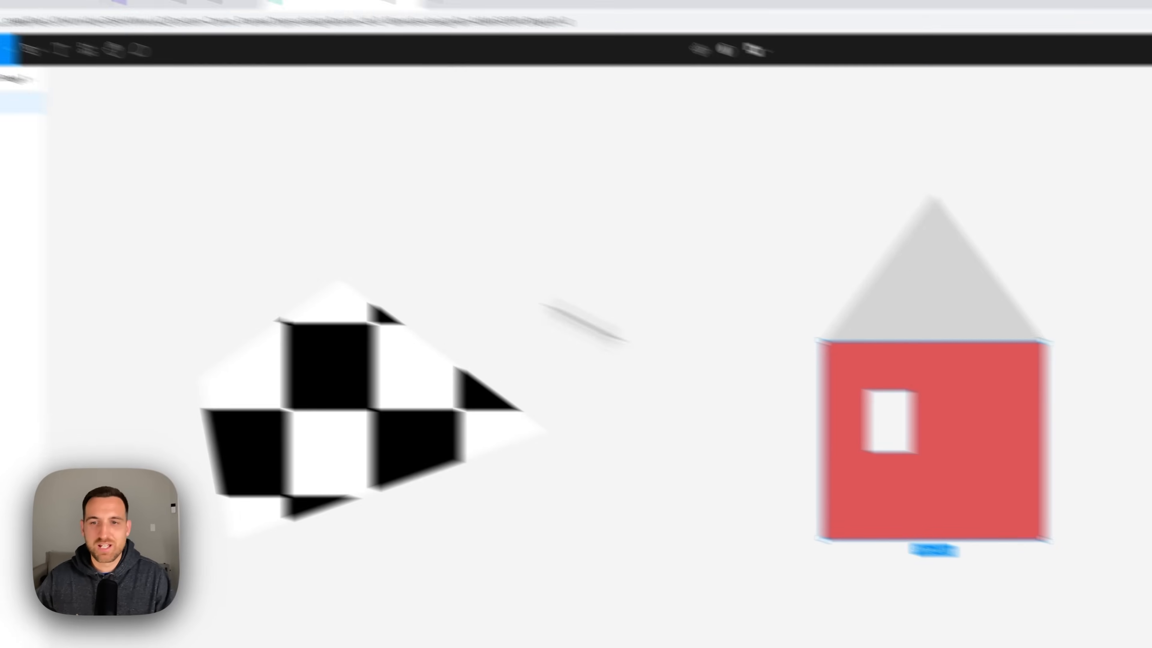
mouse_move(737, 348)
left_mouse_down()
mouse_move(752, 404)
mouse_move(782, 352)
mouse_move(797, 353)
left_mouse_up()
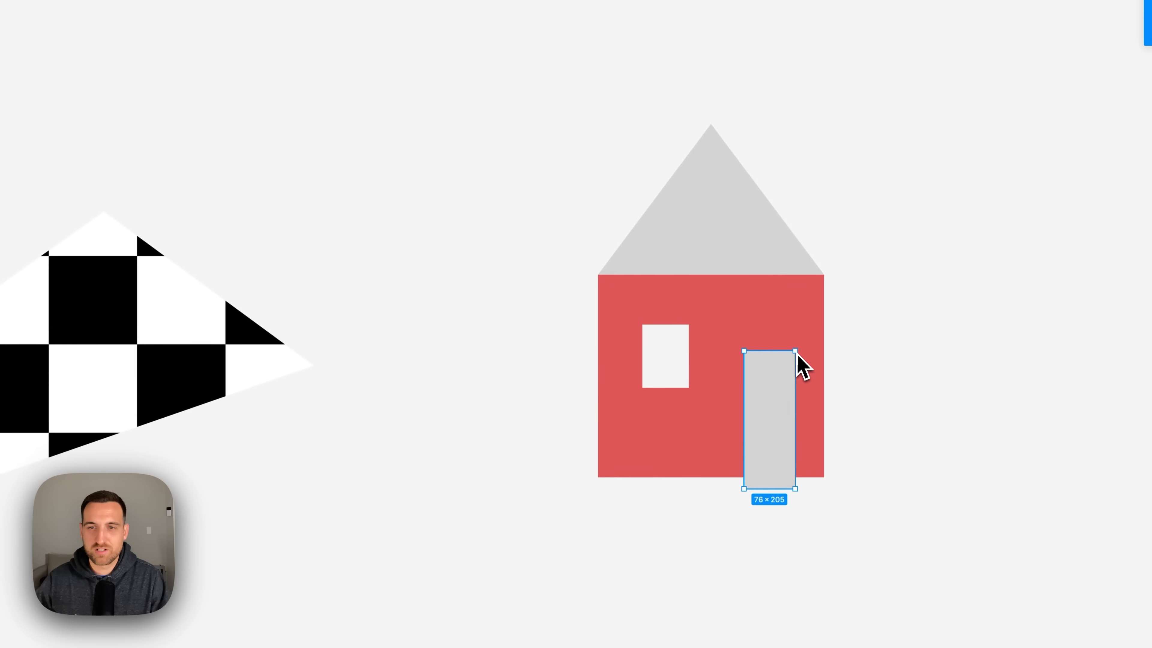
left_click_drag(782, 393, 770, 387)
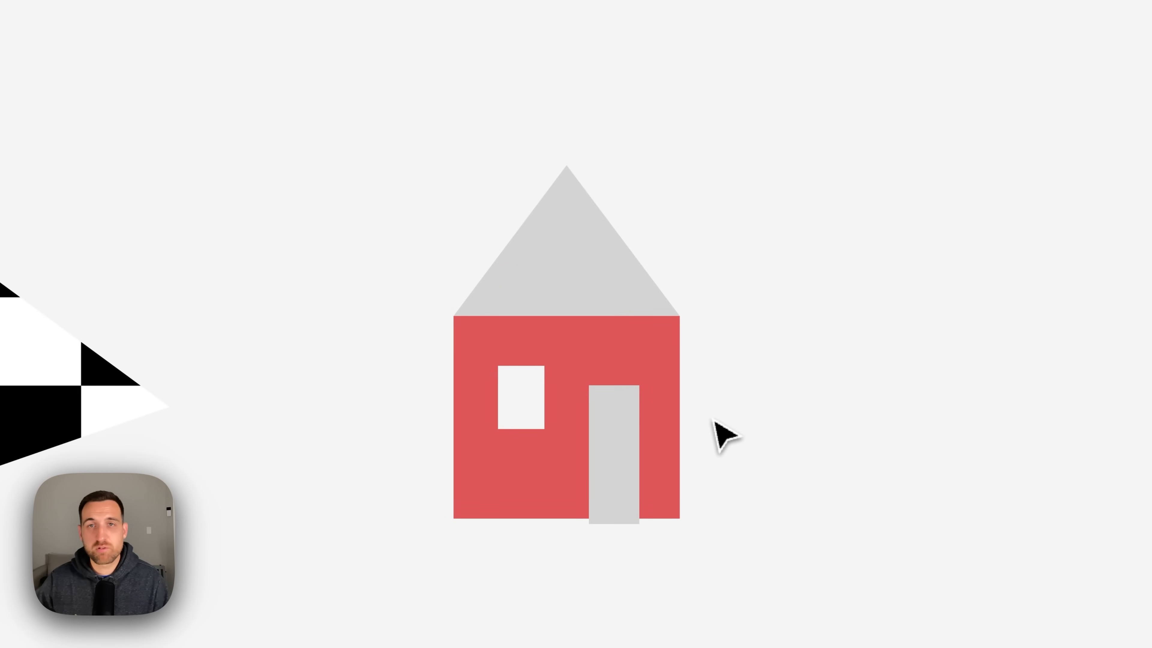
Cut the door opening out of the house body by applying Subtract selection to the door rectangle and the body.
left_click_drag(708, 404, 632, 457)
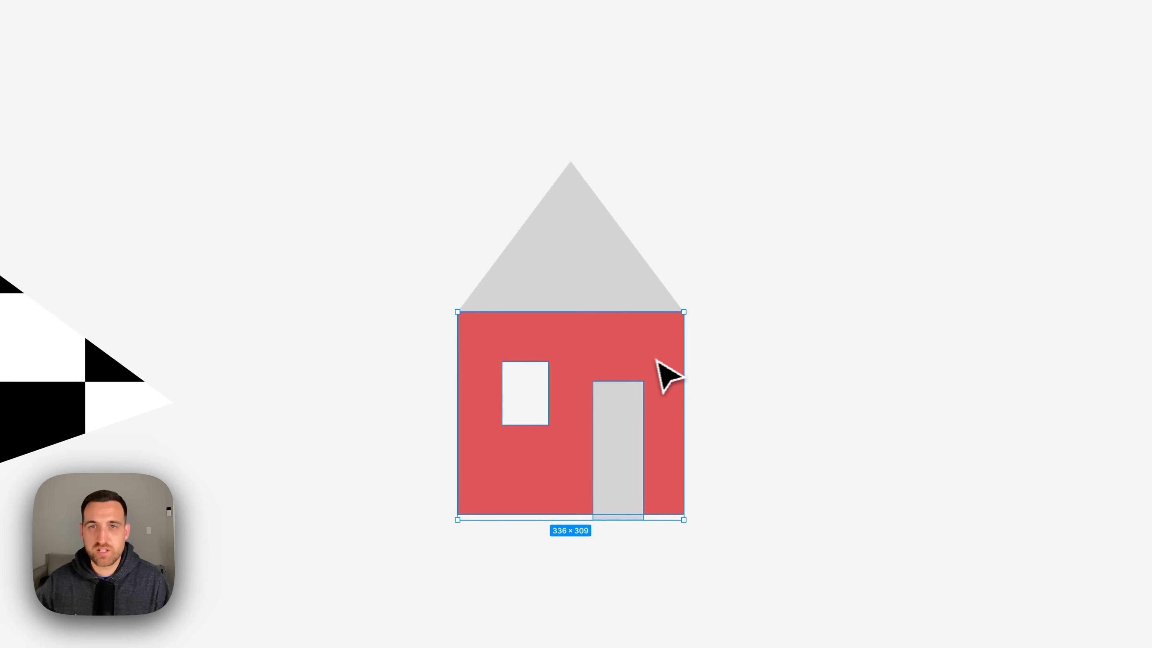
left_click(612, 58)
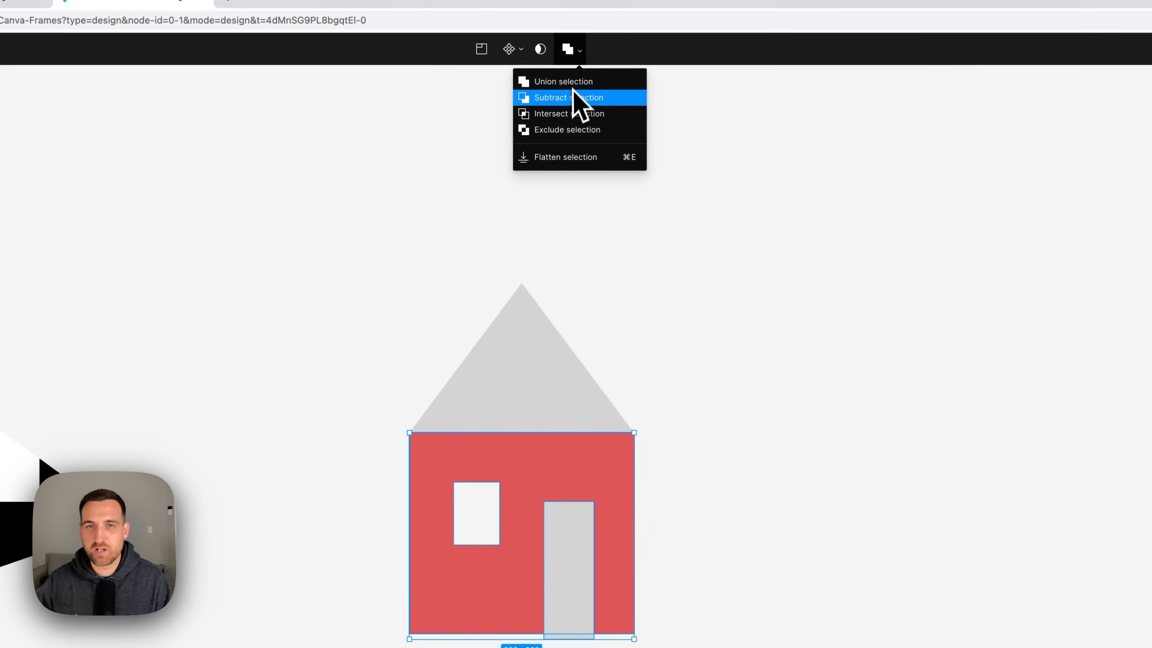
left_click(605, 90)
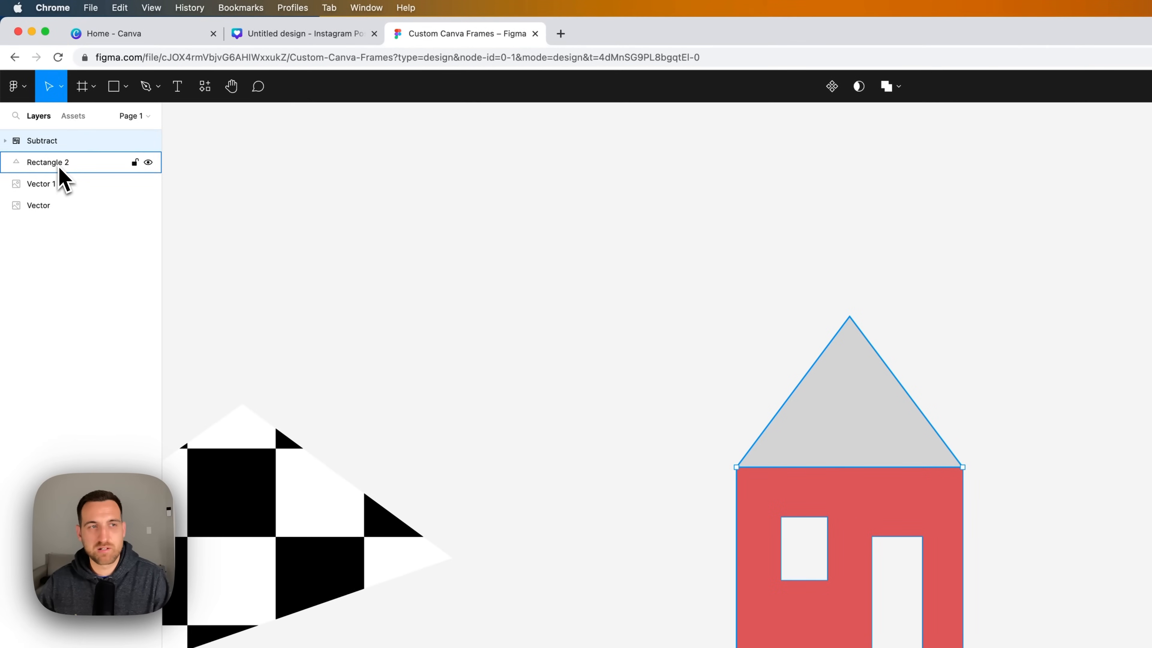
Merge the roof triangle and the house body into one shape with Union selection.
left_click(59, 167)
left_click_drag(1114, 295, 727, 647)
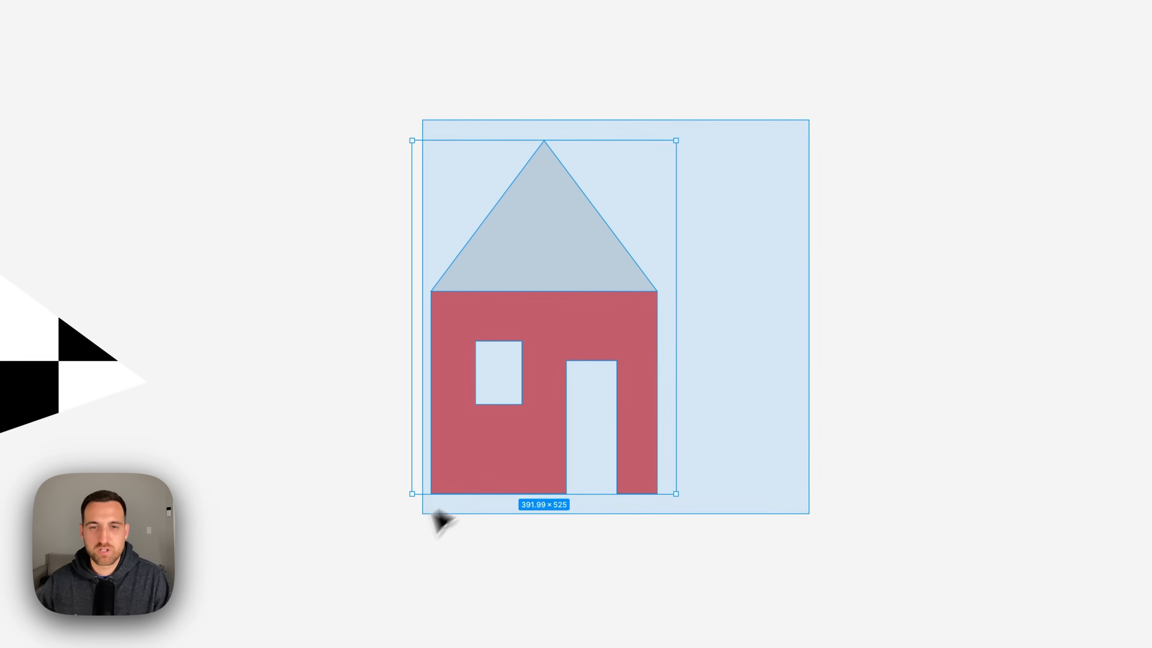
left_click_drag(433, 512, 368, 548)
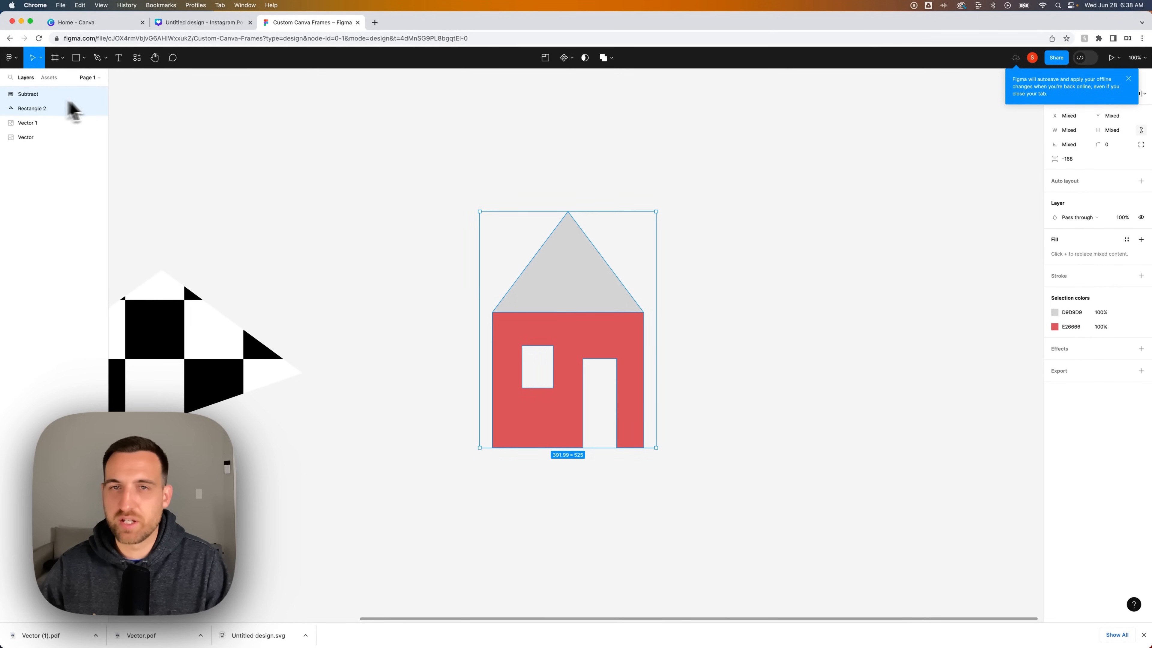
left_click(609, 59)
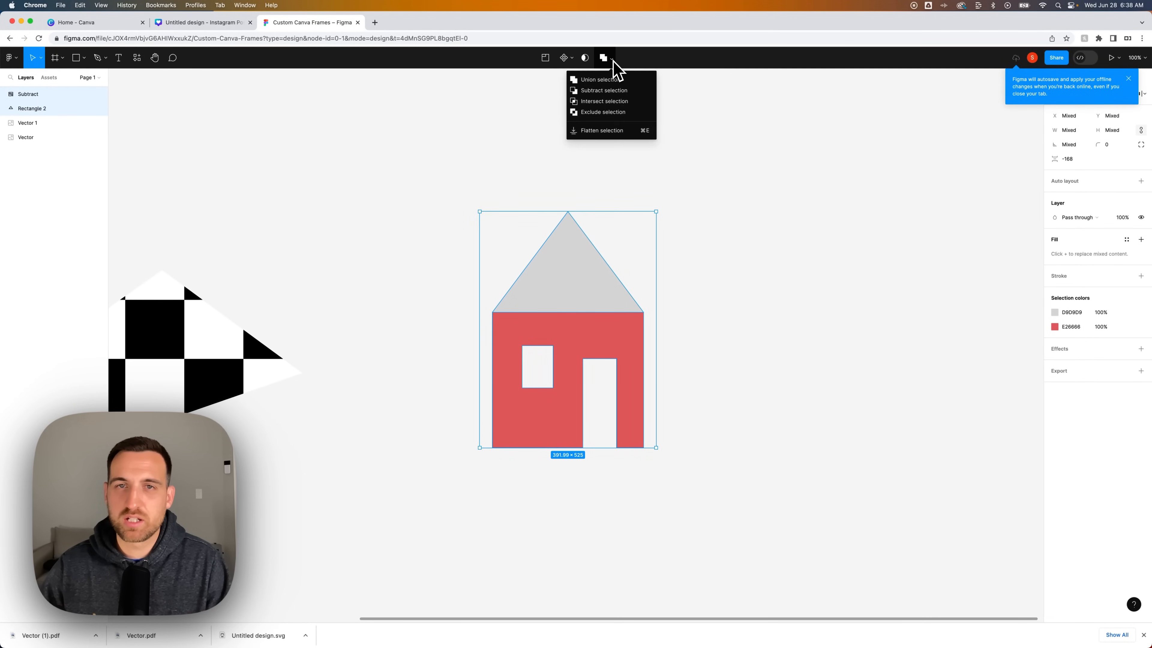
left_click(606, 80)
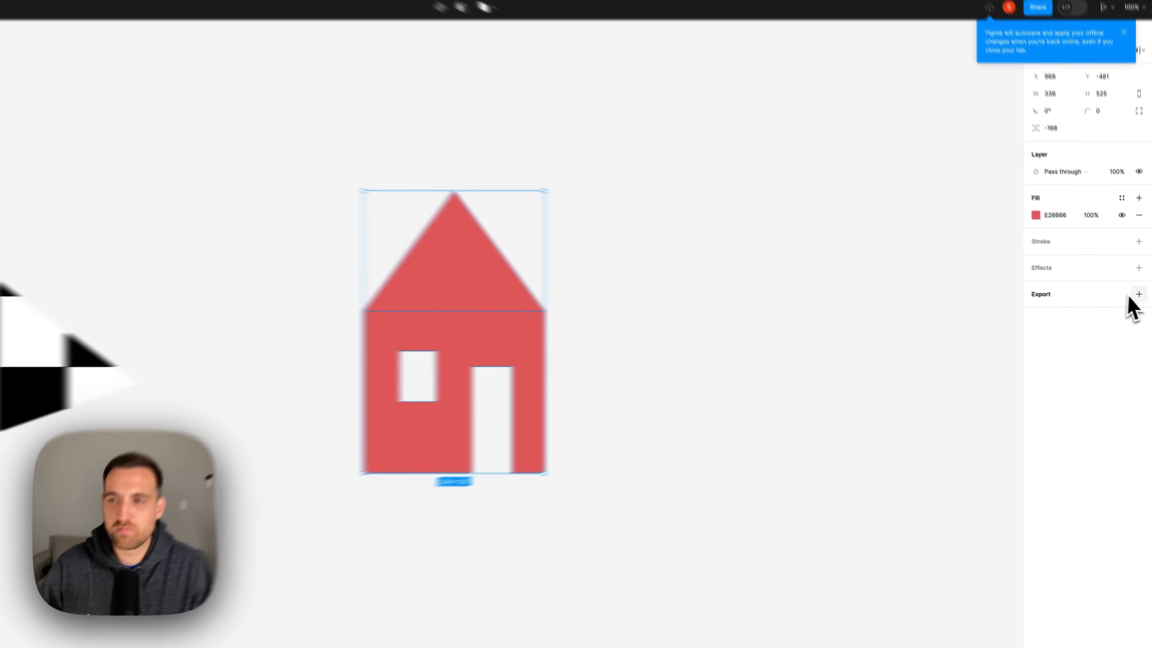
Export the combined house shape as a PDF and clear the selection.
left_click(1141, 298)
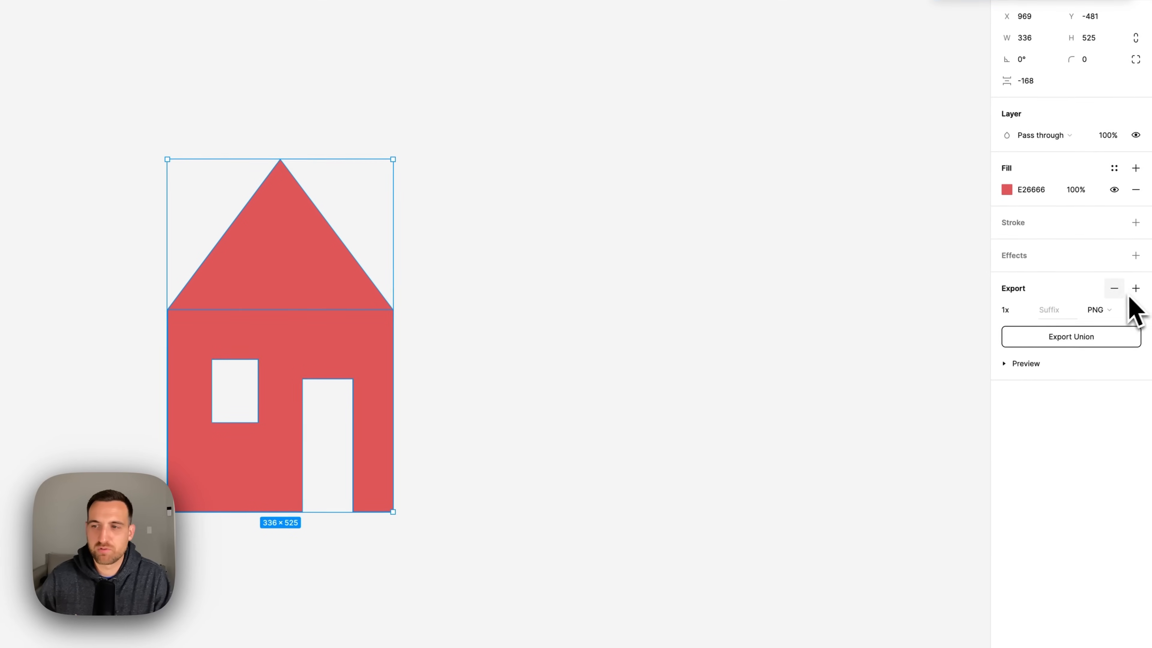
left_click(1106, 311)
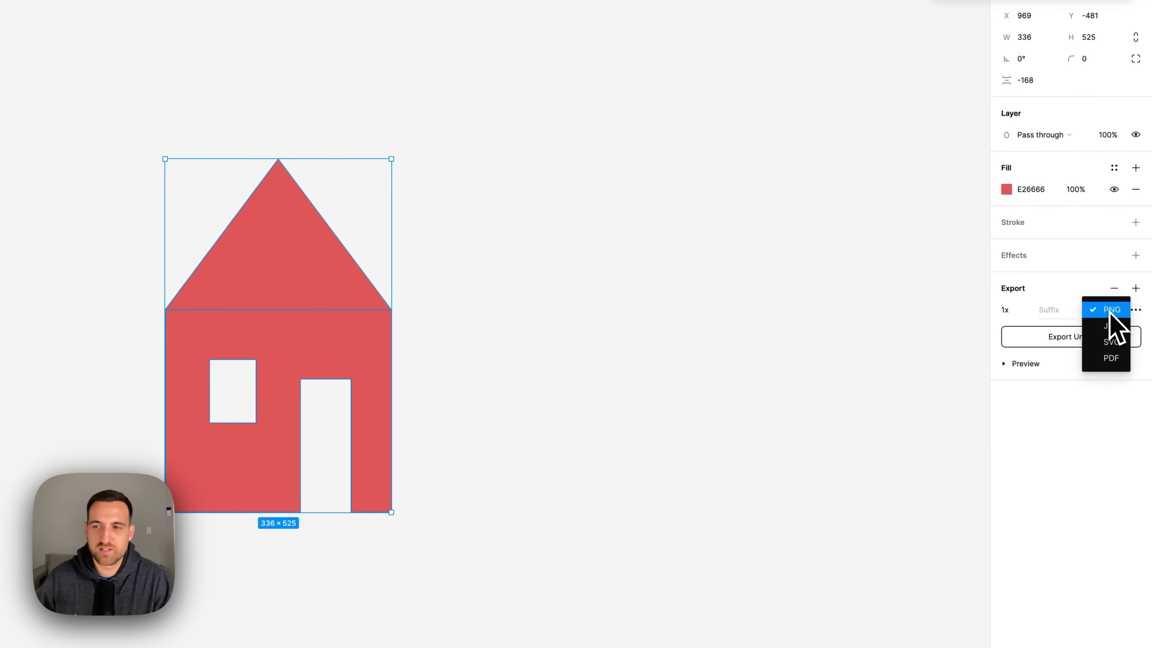
left_click(1111, 358)
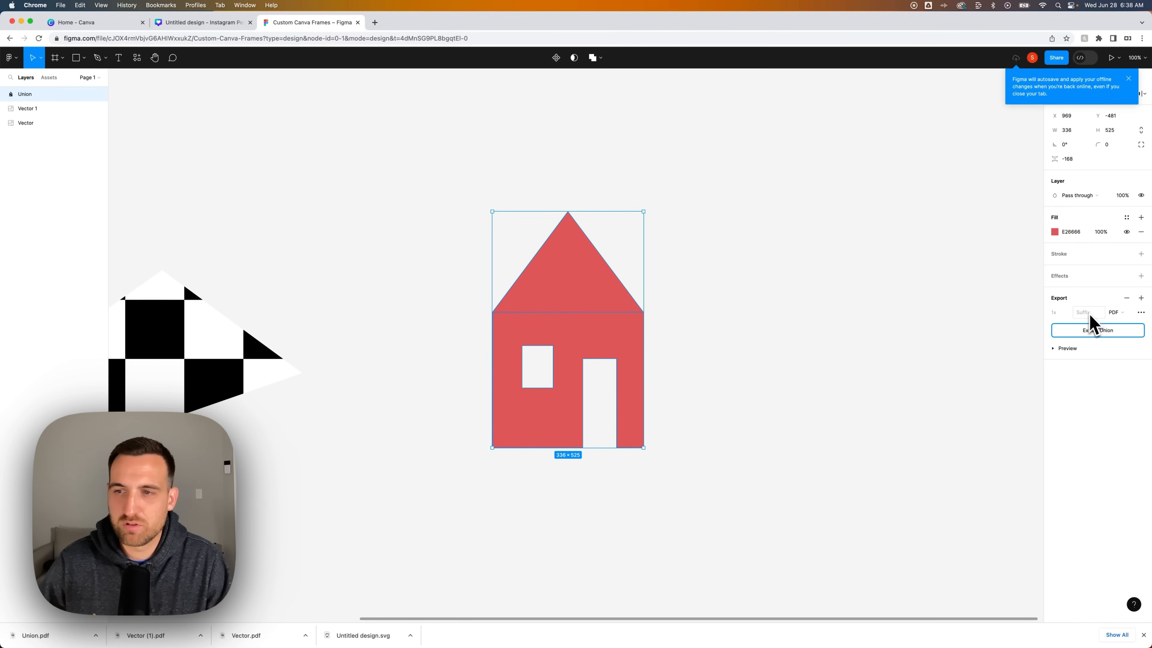
left_click(868, 357)
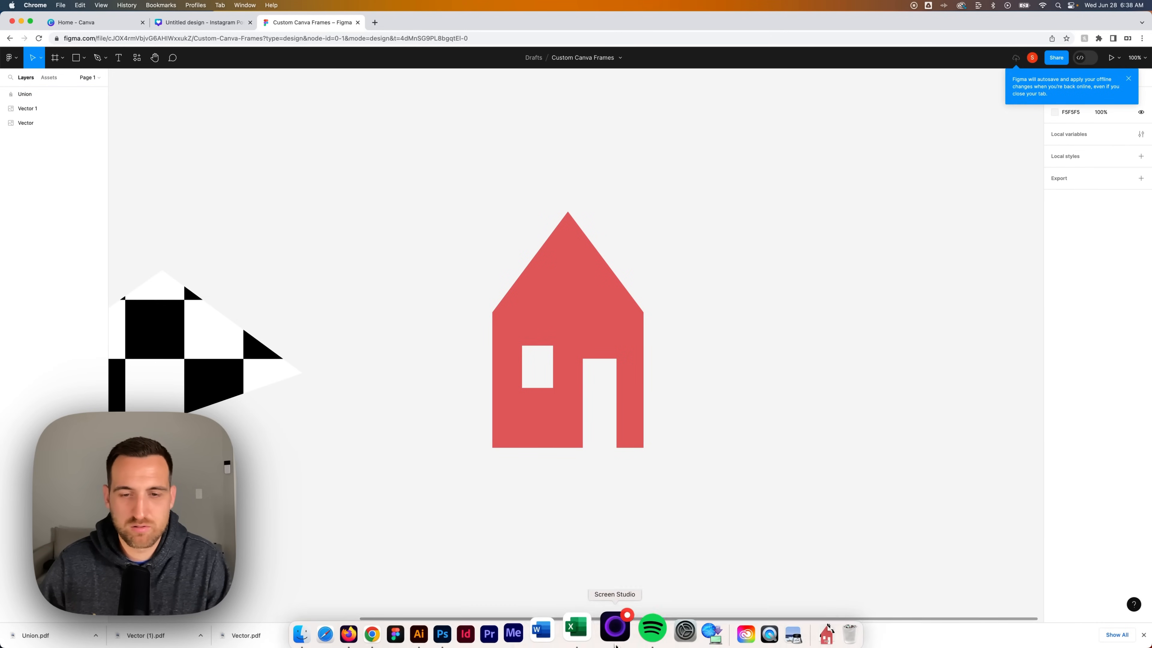
Switch to the Canva design and delete the bunny photo and its frame from page 2.
left_click(215, 27)
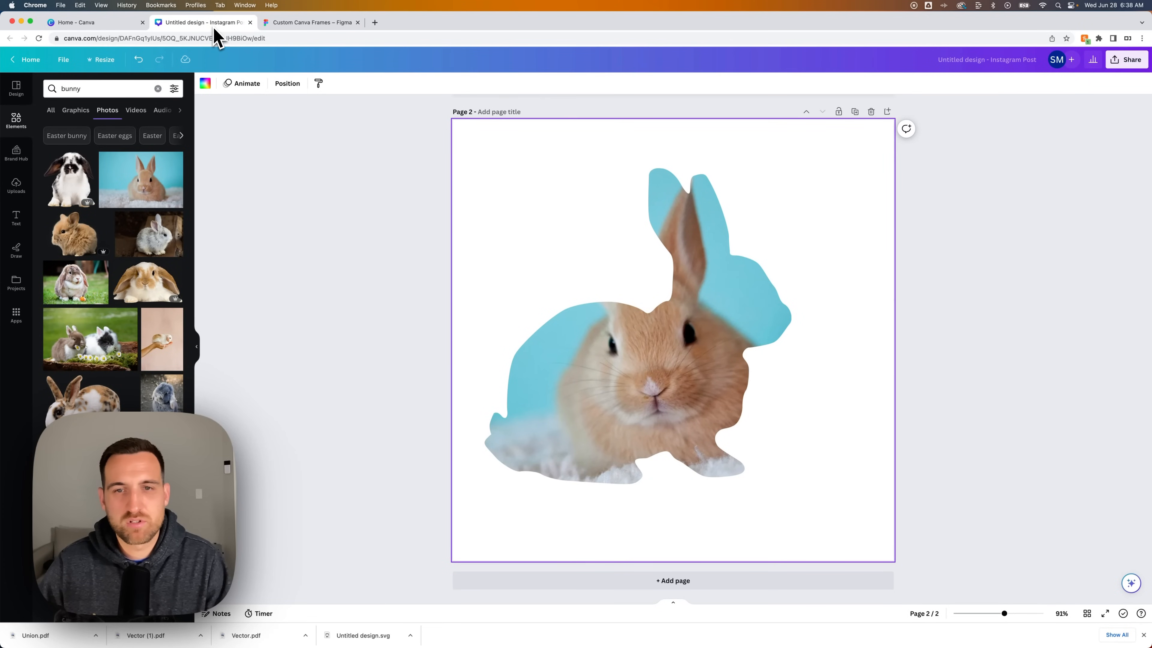
left_click(680, 358)
key("Delete")
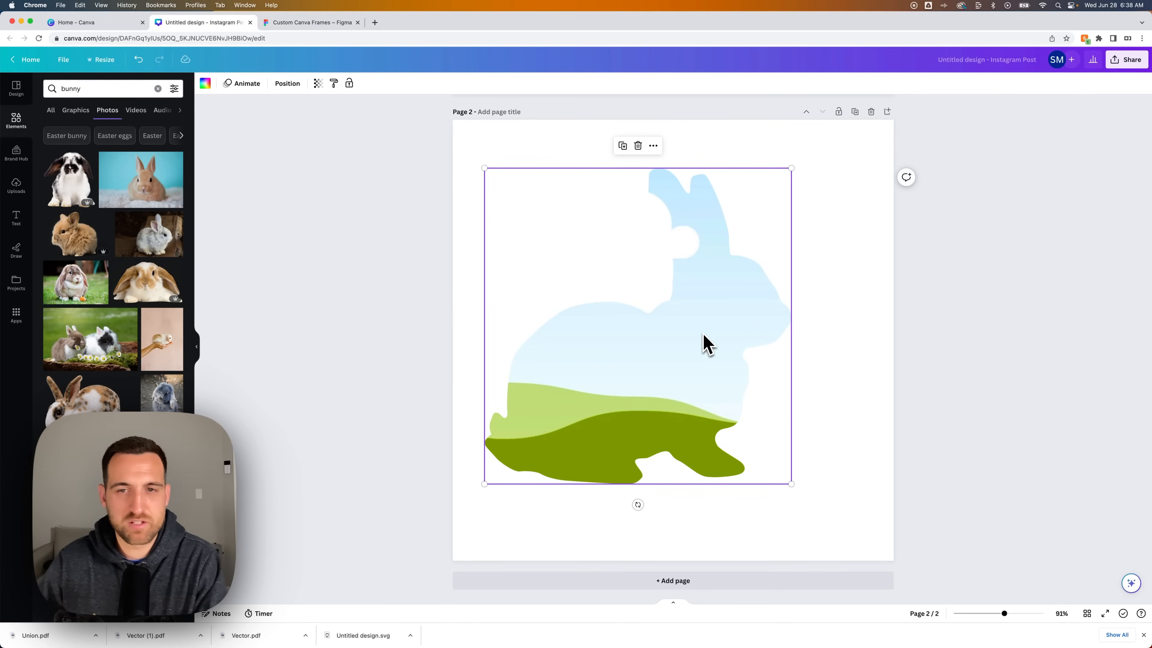
key("Delete")
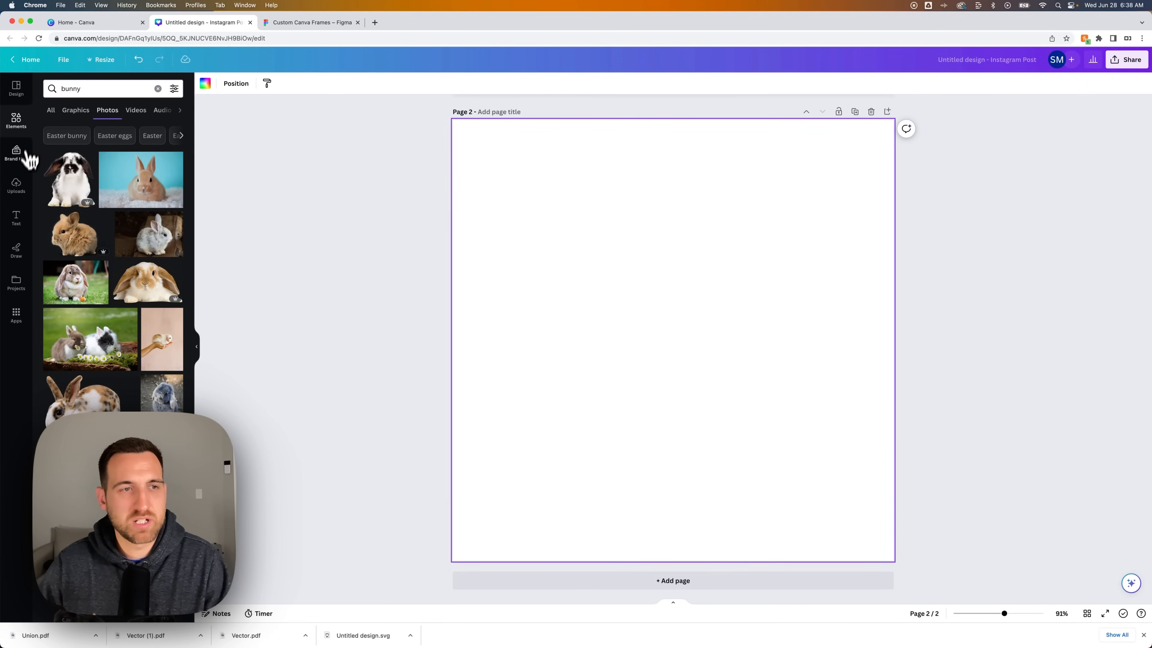
Upload Union.pdf from Downloads to Canva and show the projects list.
left_click(18, 189)
left_click(98, 111)
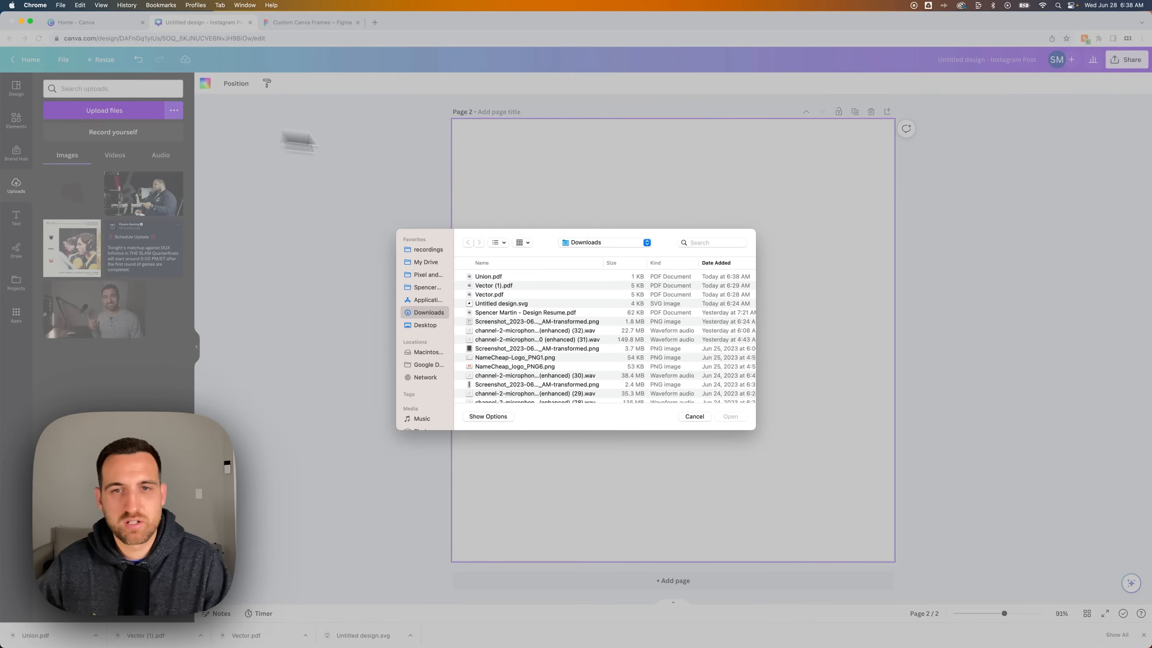
left_click(495, 276)
left_click(732, 416)
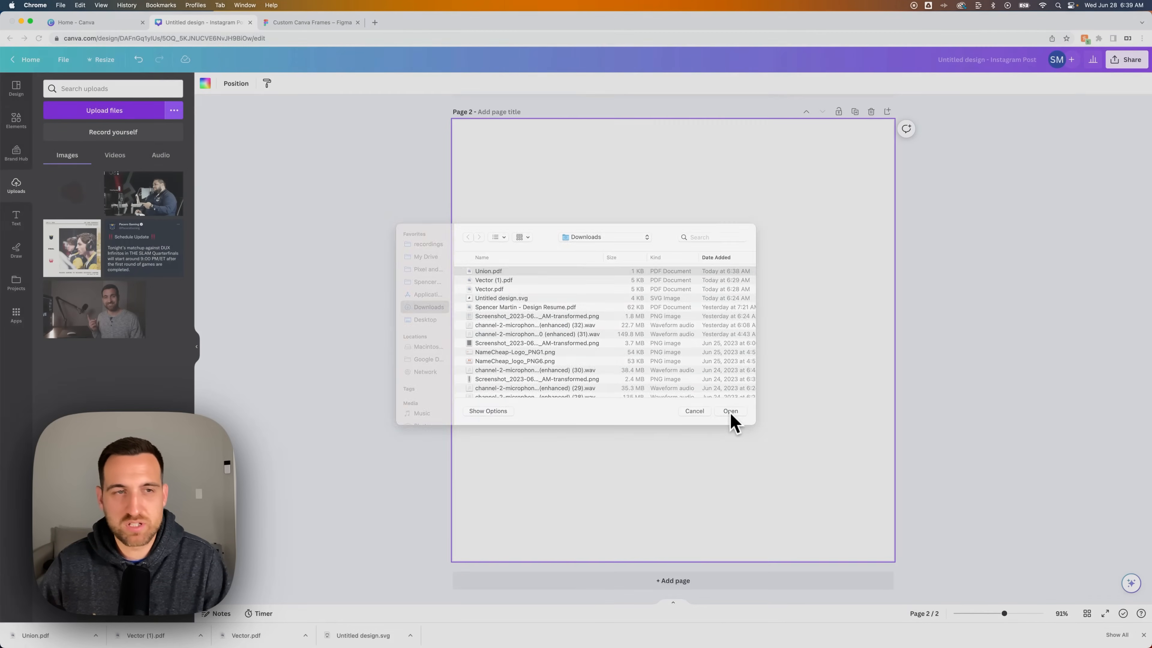
left_click(17, 291)
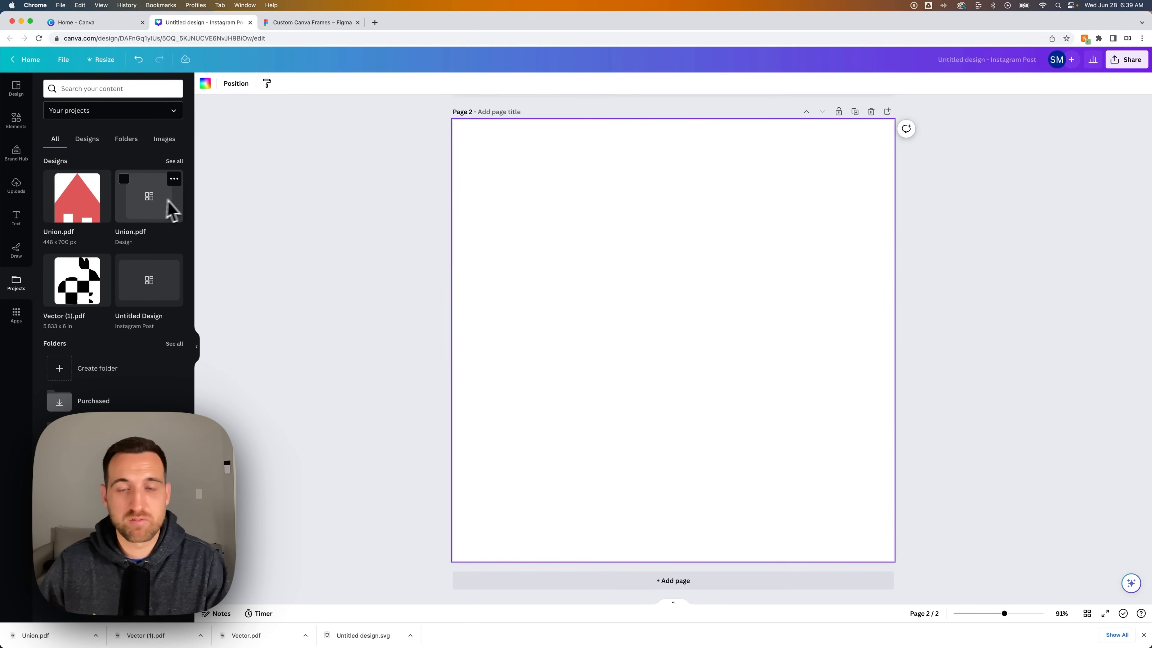
Switch to Figma, change the house shape's solid red fill to an image fill and export it as a PDF.
left_click(293, 23)
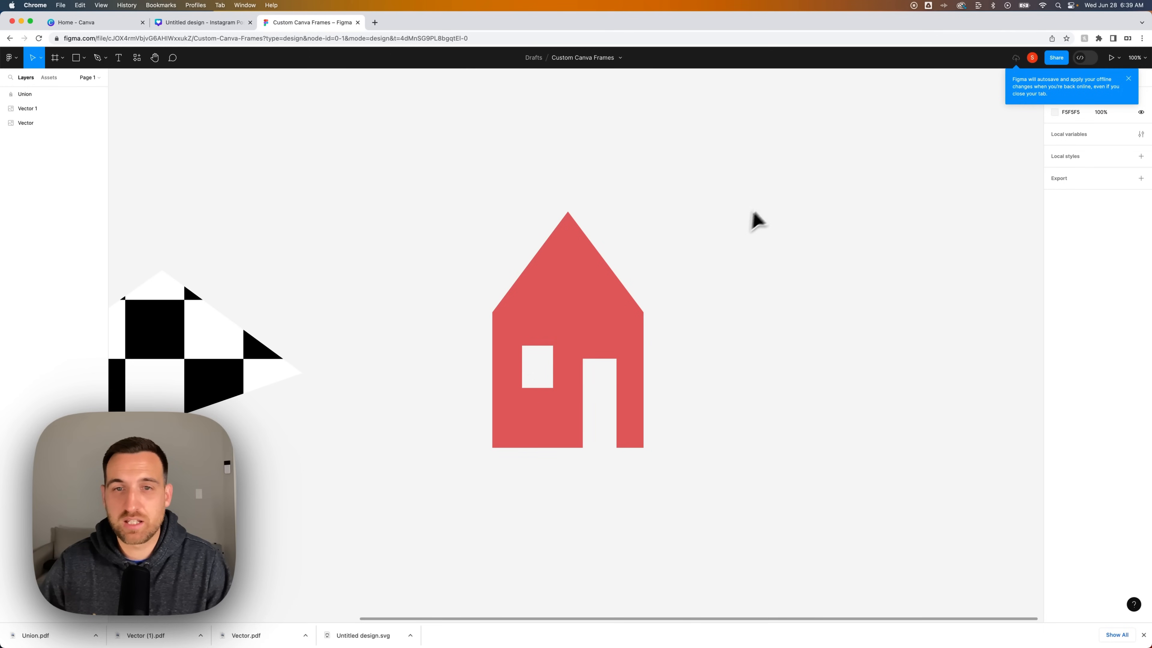
left_click_drag(720, 206, 479, 484)
left_click(1052, 230)
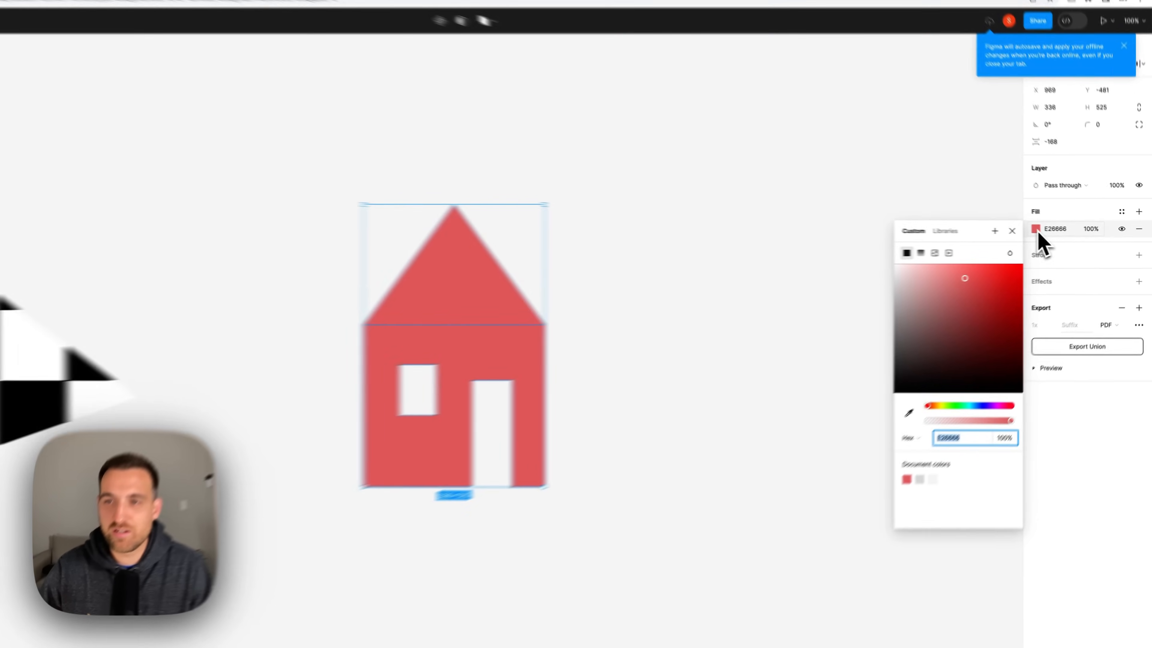
left_click(934, 253)
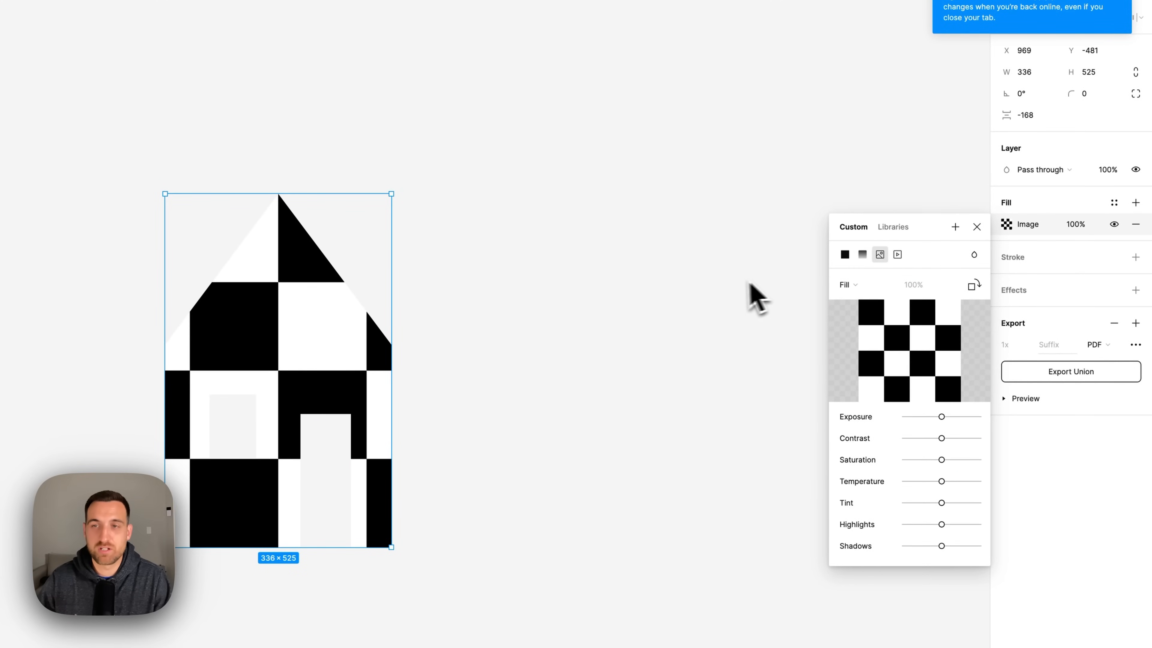
left_click(1092, 376)
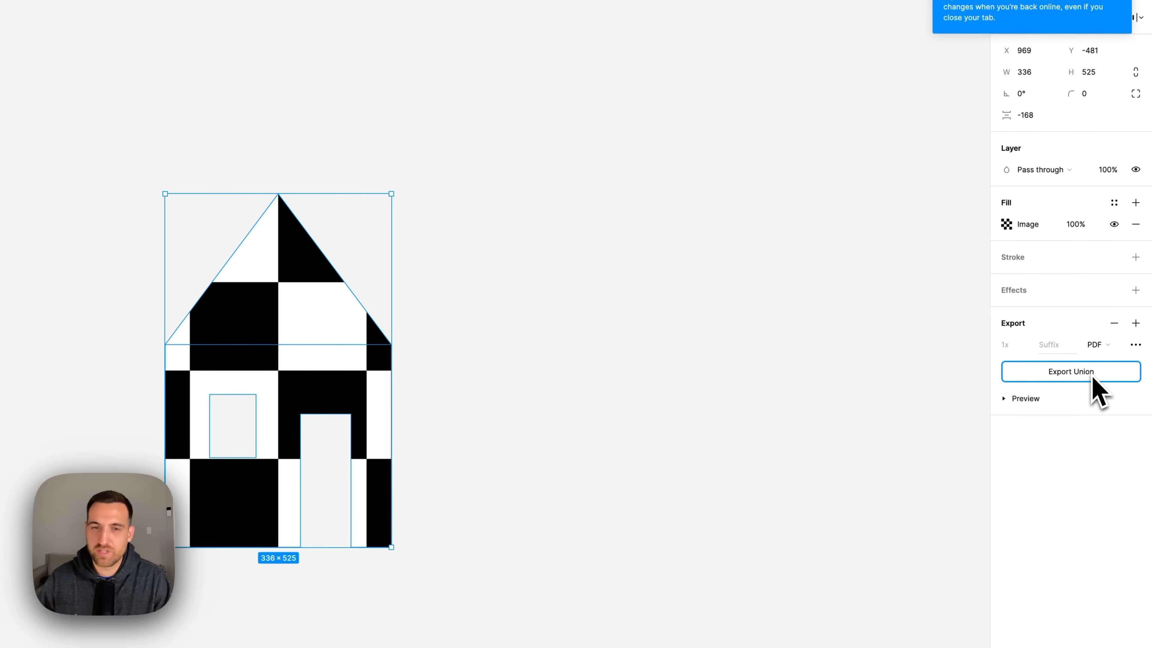
Switch back to the Canva design and move the red-house Union.pdf project to the trash.
left_click(313, 35)
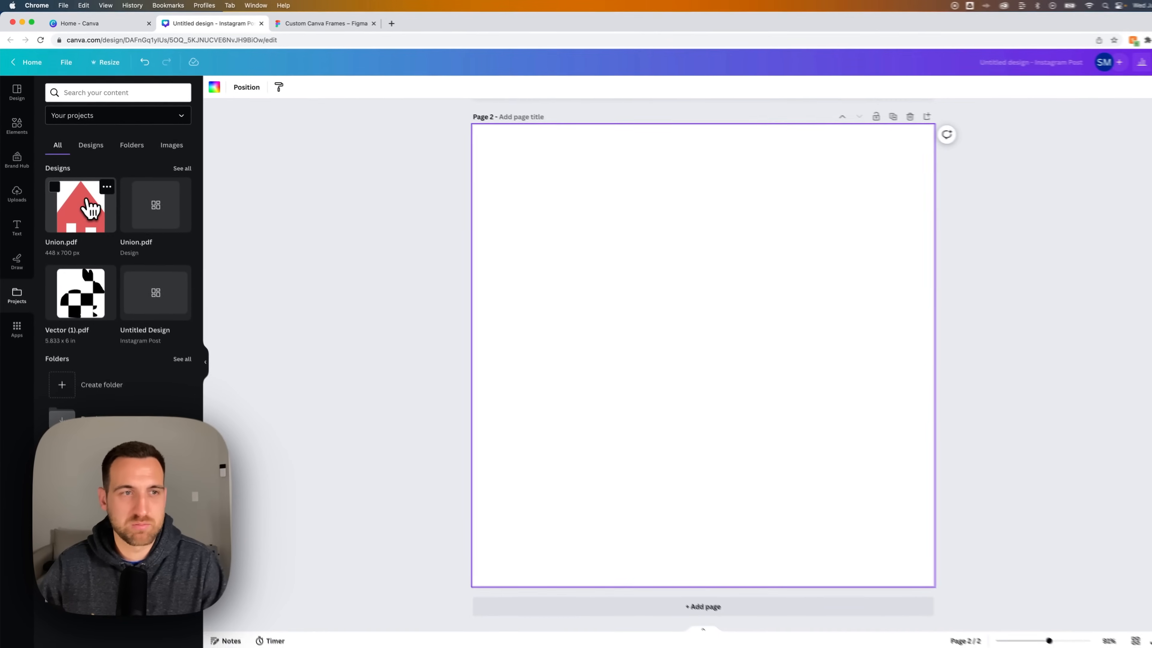
left_click(151, 265)
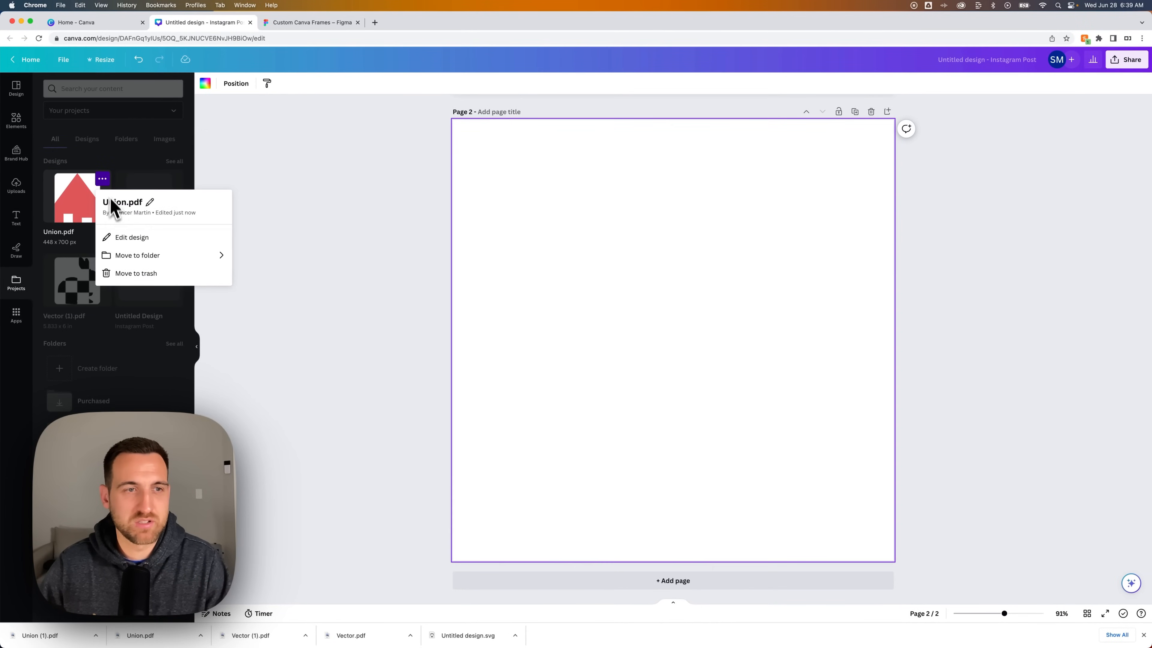
left_click(132, 274)
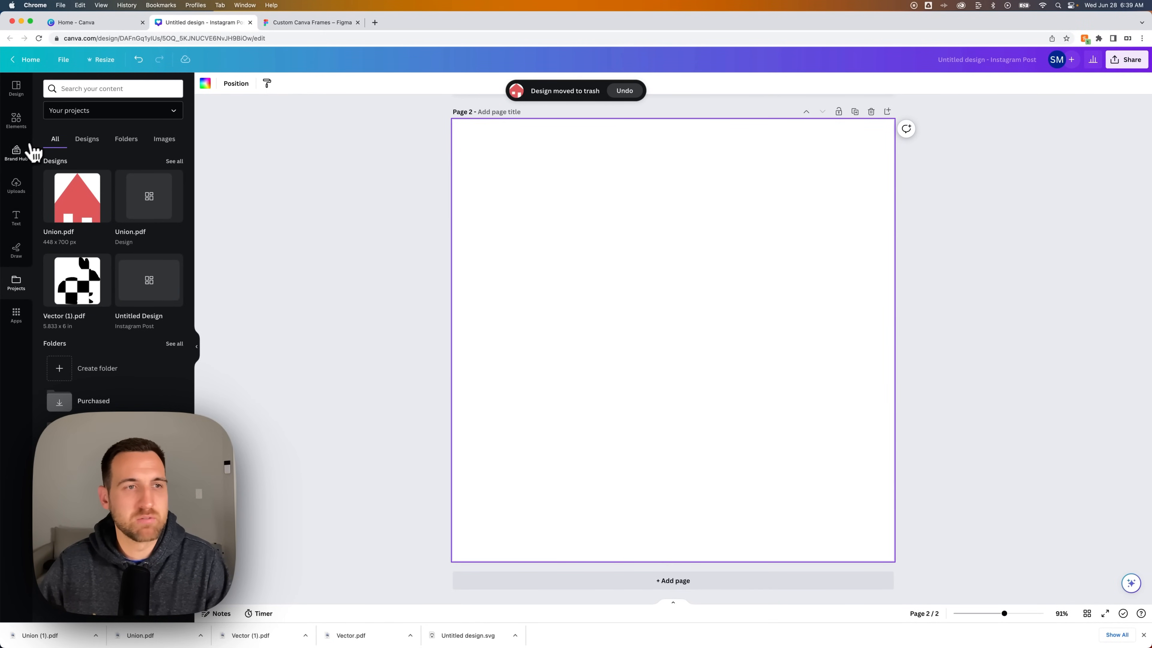
Upload Union (1).pdf from Downloads to Canva and show the projects list.
left_click(16, 186)
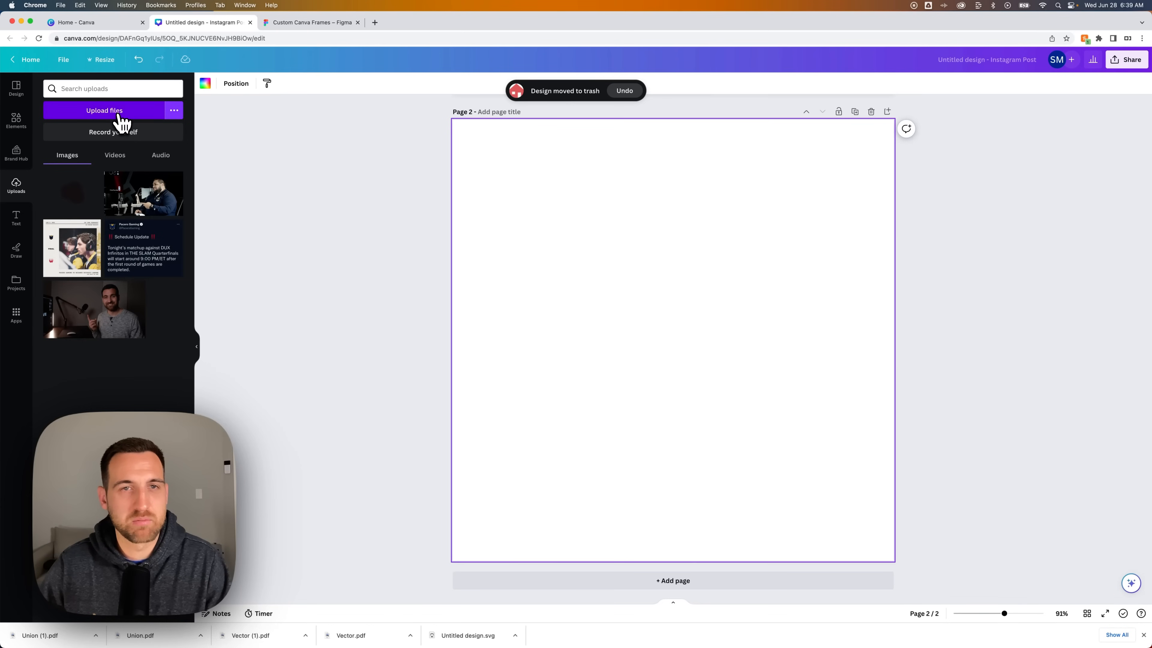
left_click(119, 117)
left_click(508, 277)
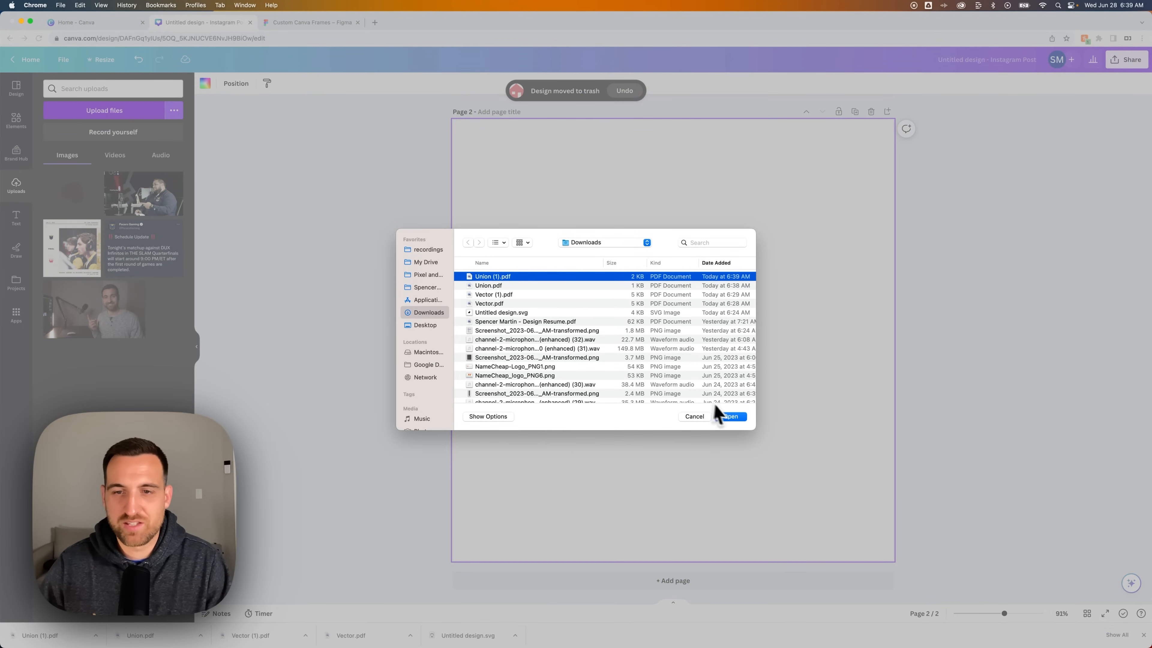
left_click(731, 417)
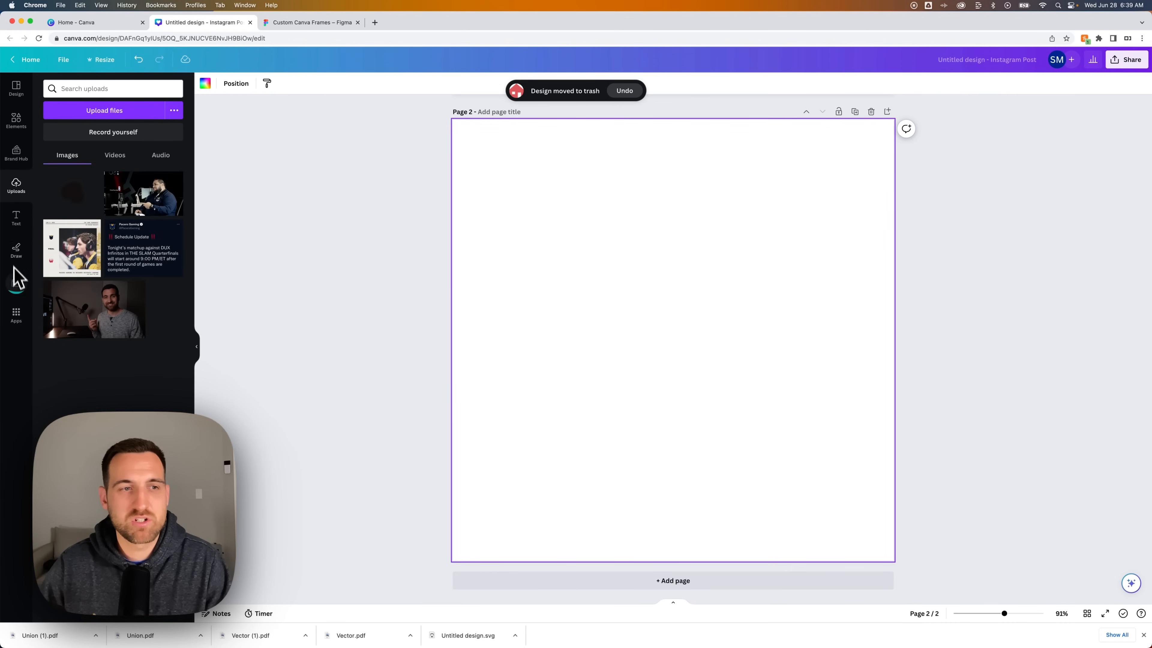
left_click(18, 285)
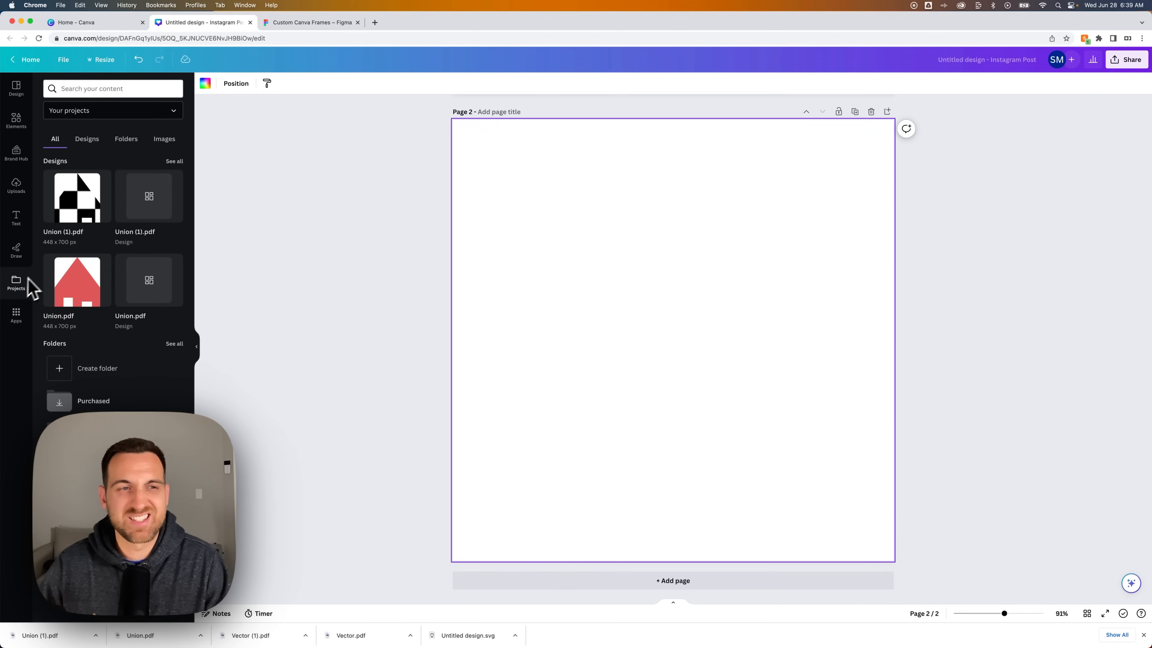
Place the Union (1).pdf design on page 2 and detach its checkerboard image to get an empty house frame.
left_click_drag(95, 201, 638, 231)
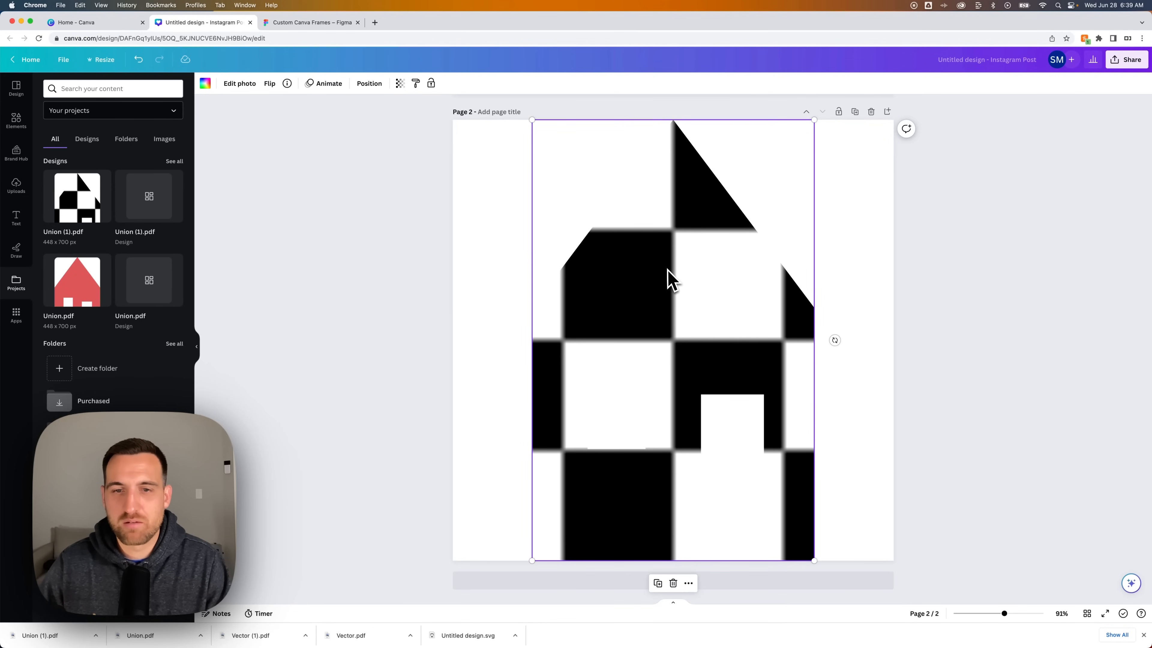
right_click(671, 262)
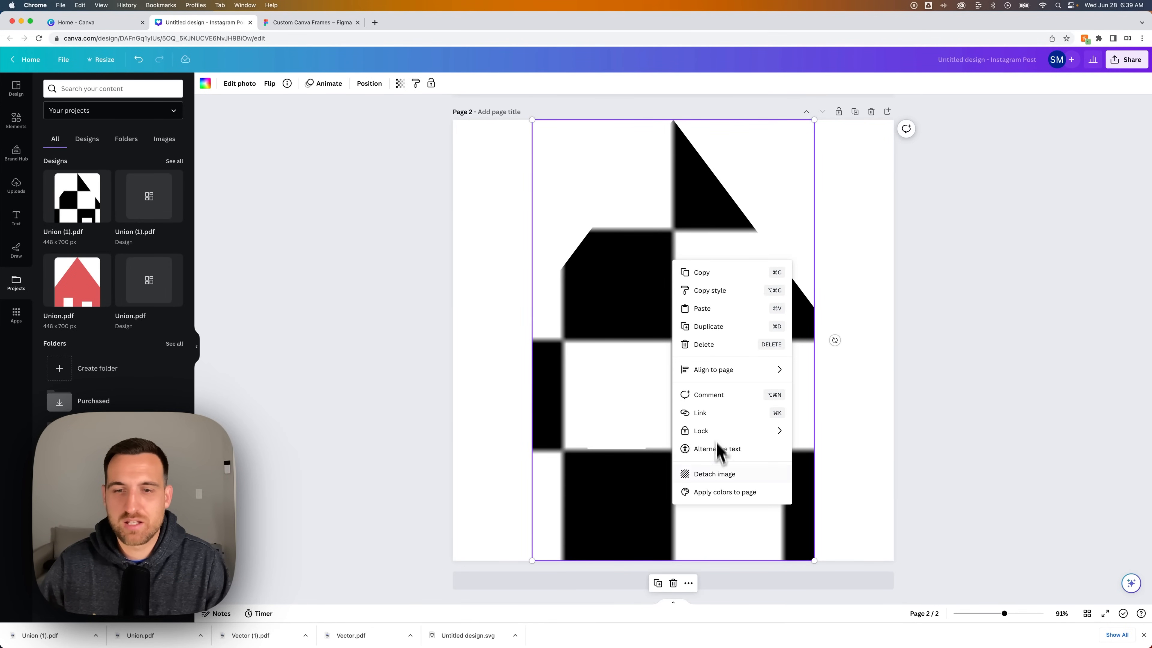
left_click(767, 301)
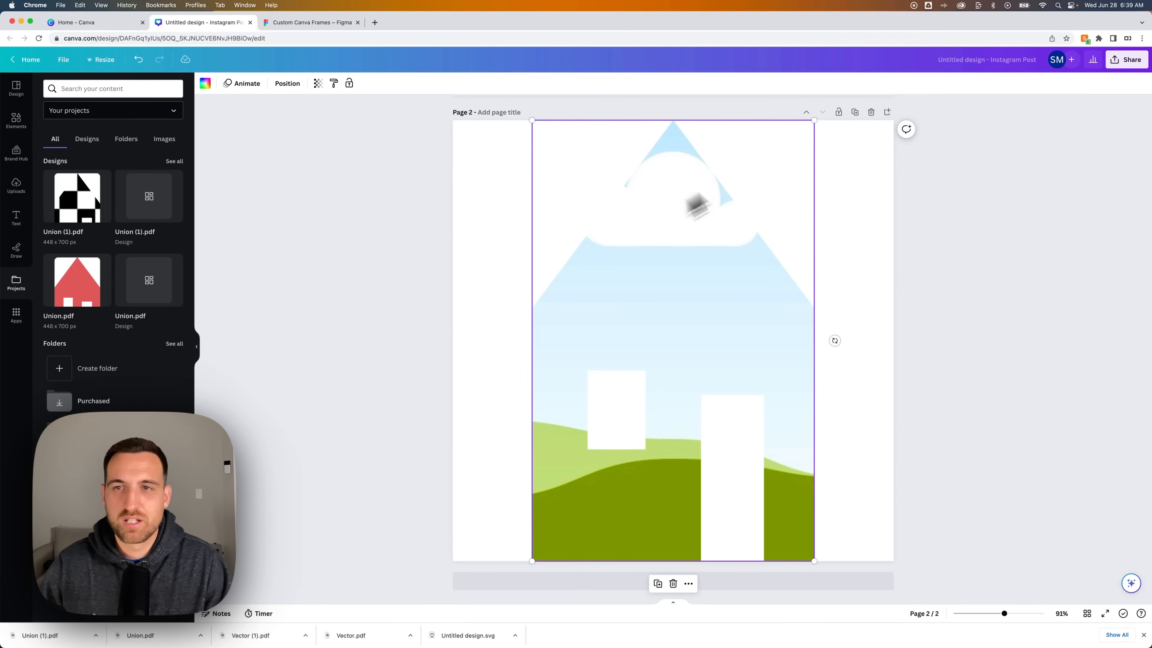
Shrink the house frame and move it to about the middle of page 2.
left_click_drag(812, 119, 720, 314)
left_click_drag(658, 376, 707, 275)
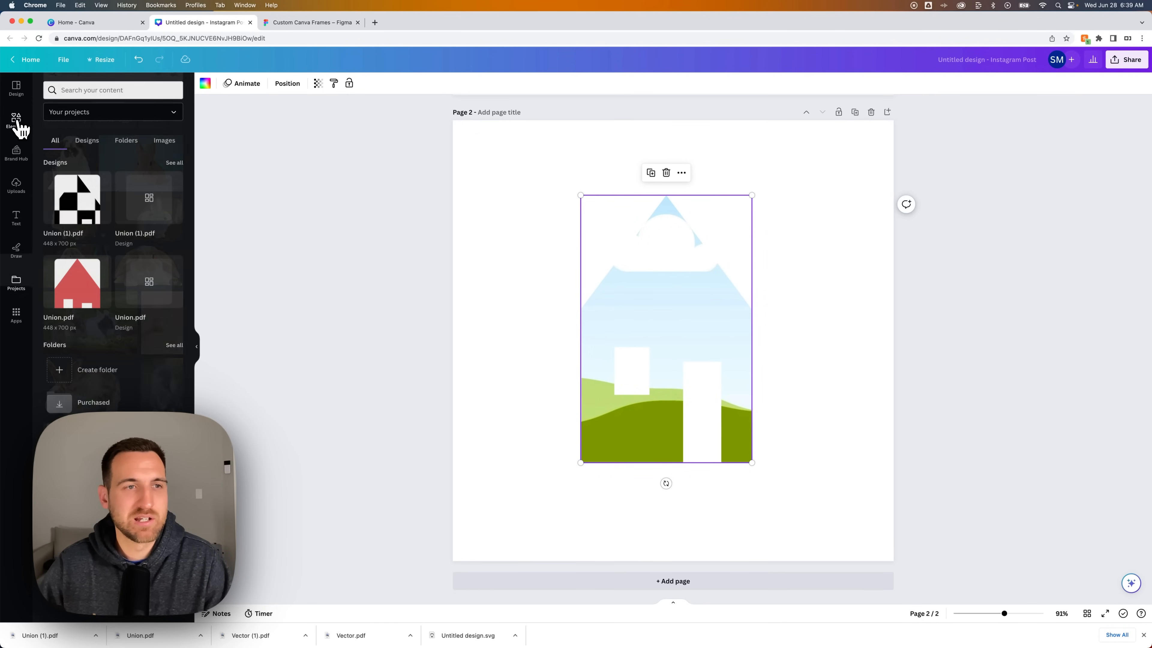
Search the photos for "sunset" and fill the house frame with the teal and orange sunset photo.
left_click(16, 121)
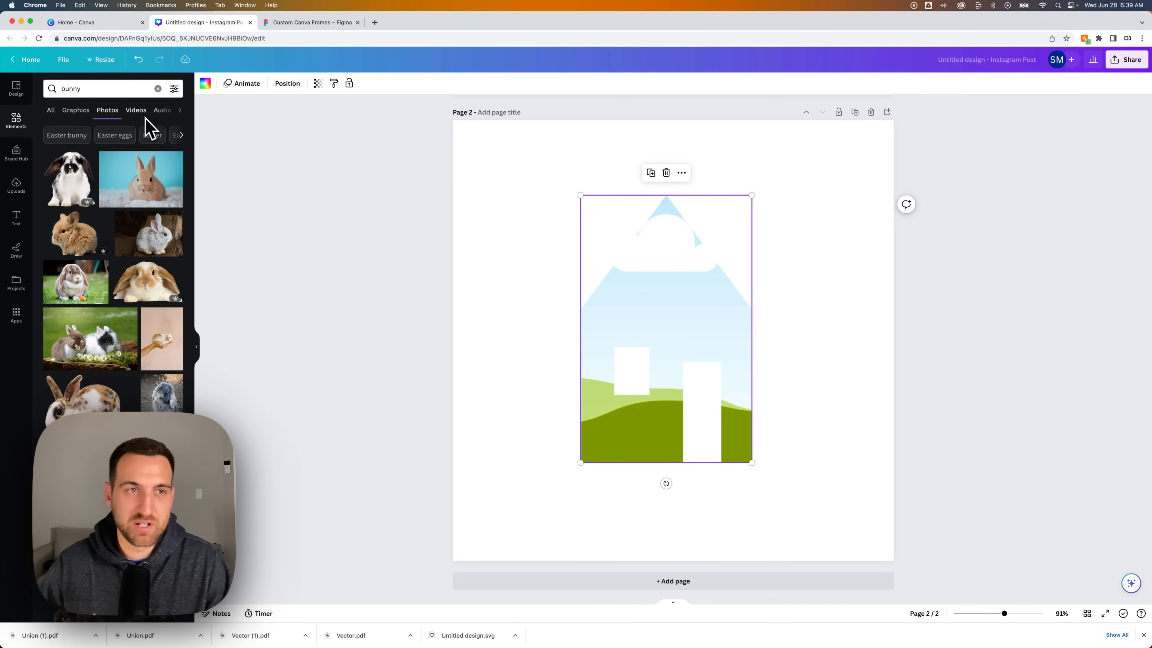
left_click_drag(86, 88, 41, 87)
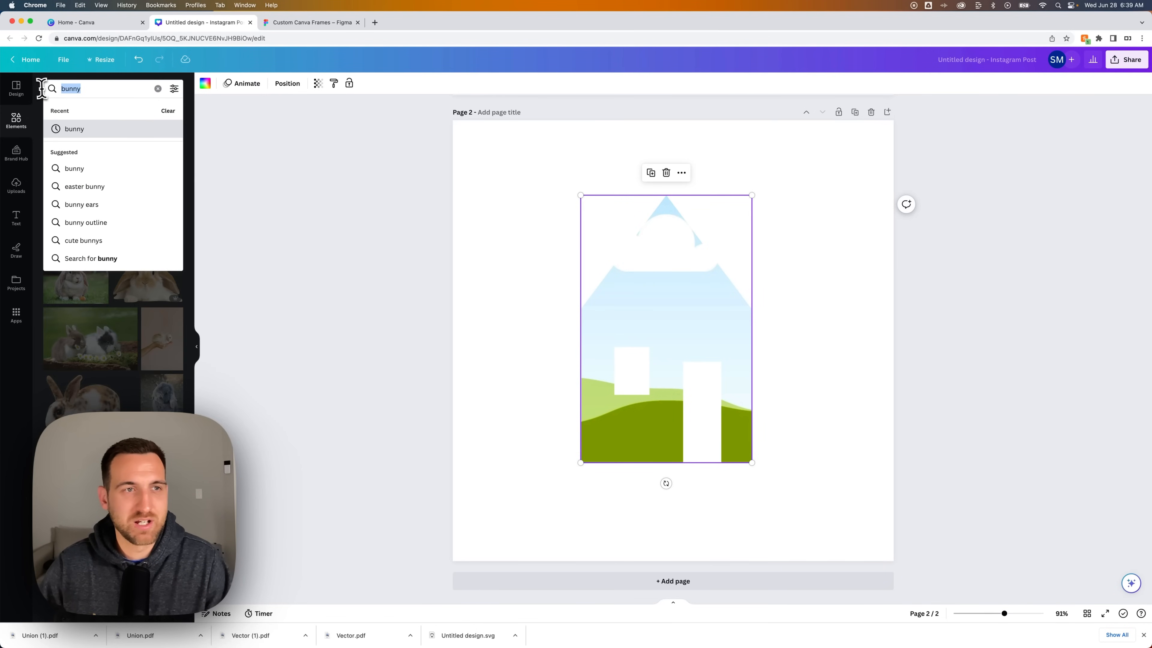
type("sunset")
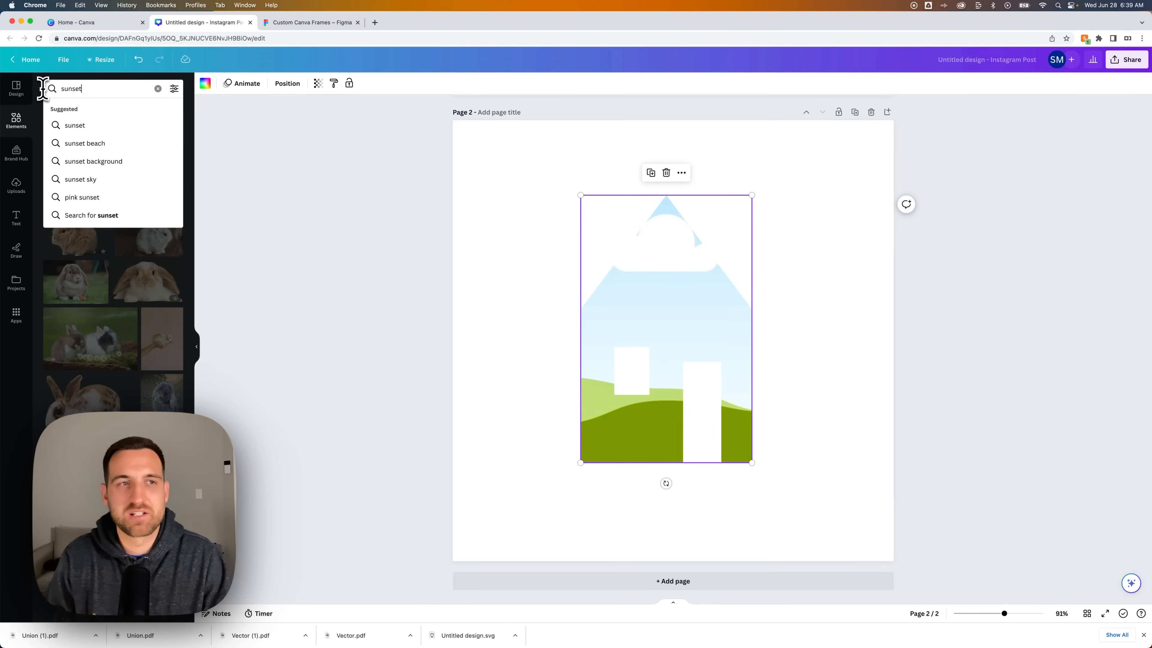
left_click(71, 125)
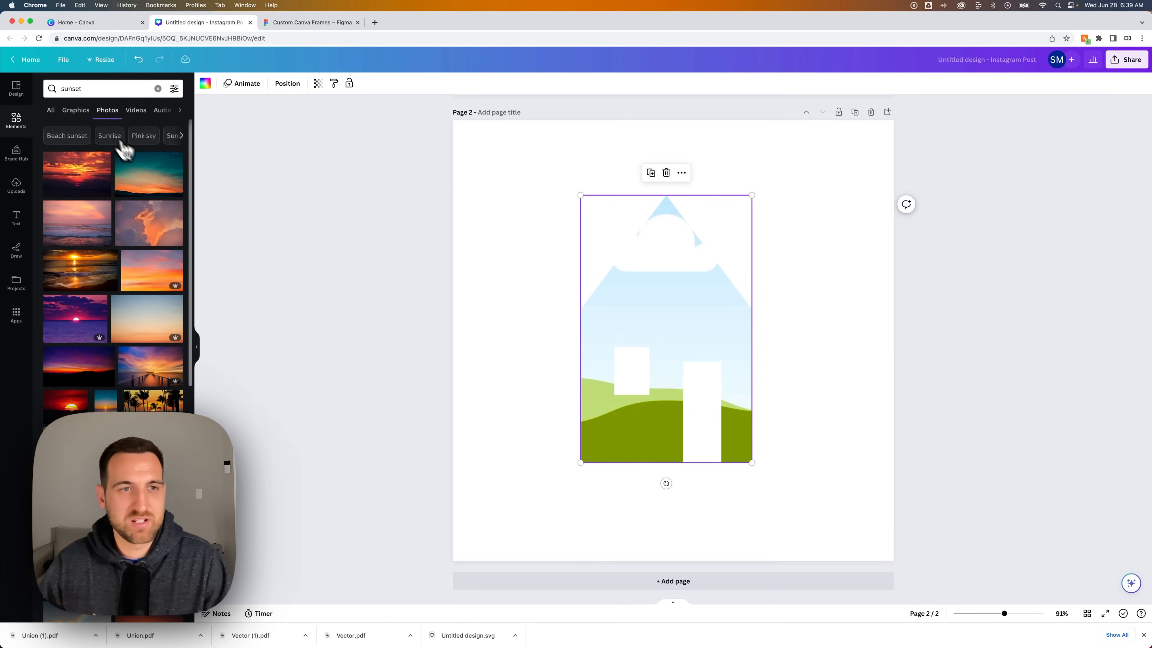
left_click_drag(143, 181, 629, 264)
left_click(844, 290)
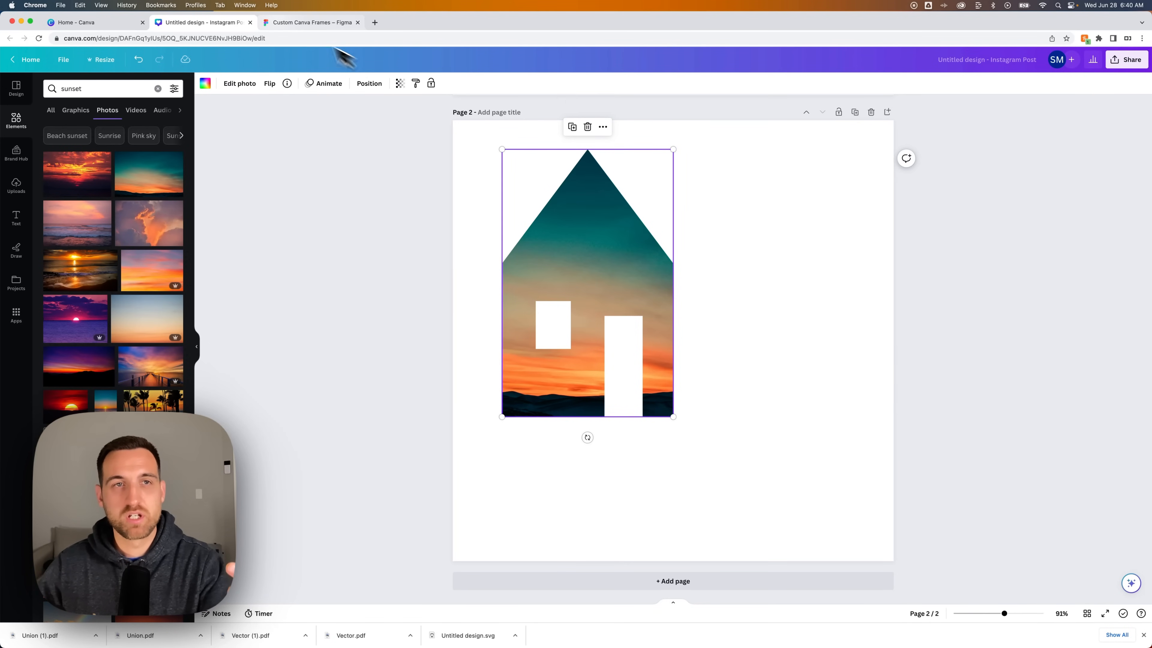
Switch to Figma and review the bunny, polygon and house shapes together at 50% zoom.
left_click(287, 28)
left_click(426, 284)
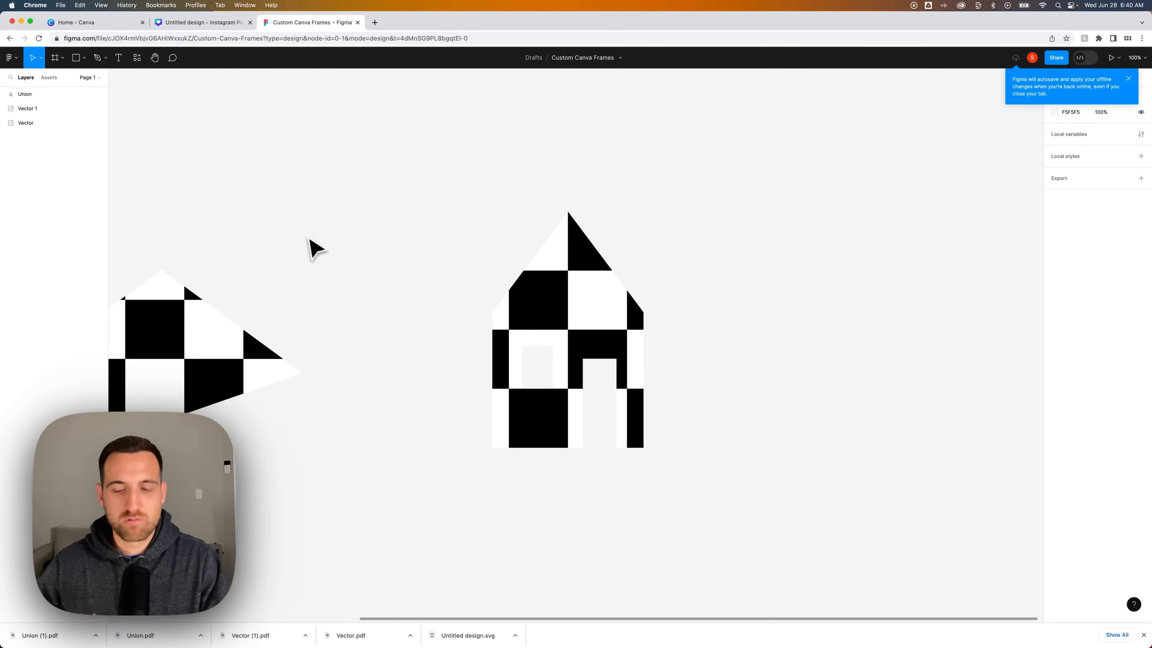
key("minus")
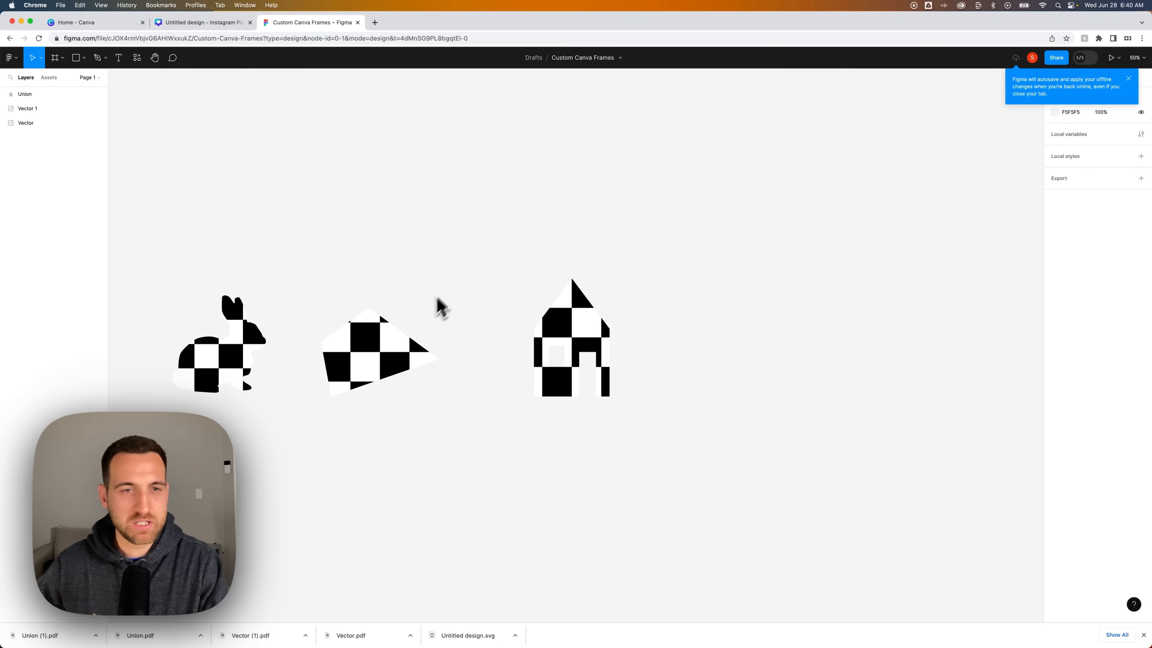
left_click(241, 354)
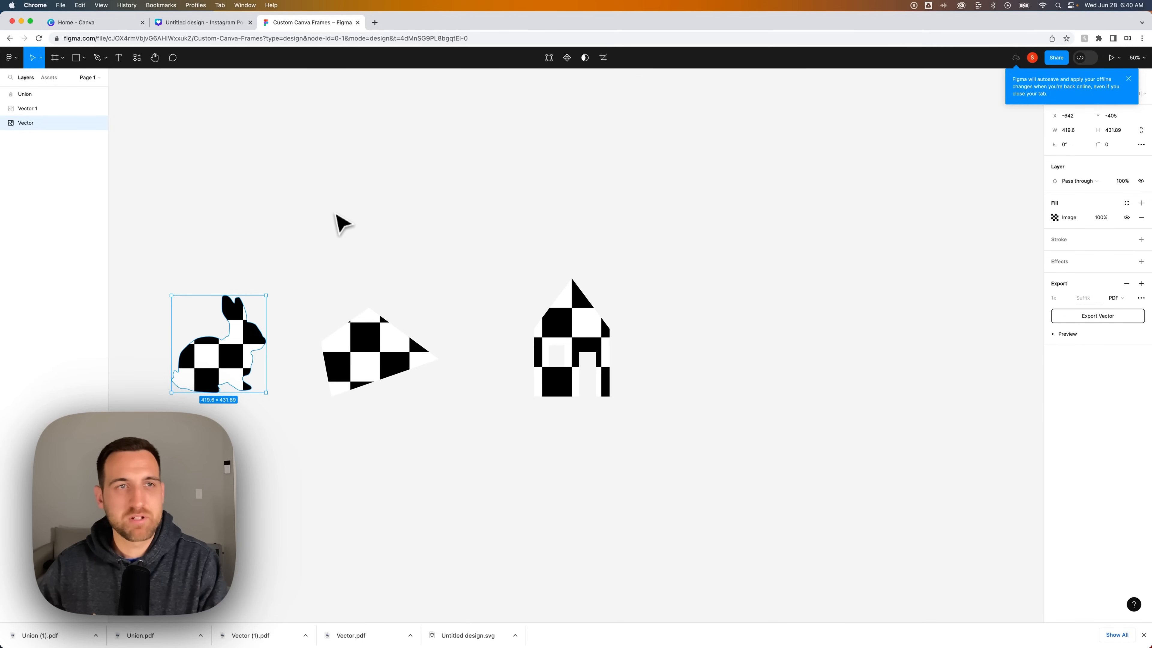
left_click(328, 195)
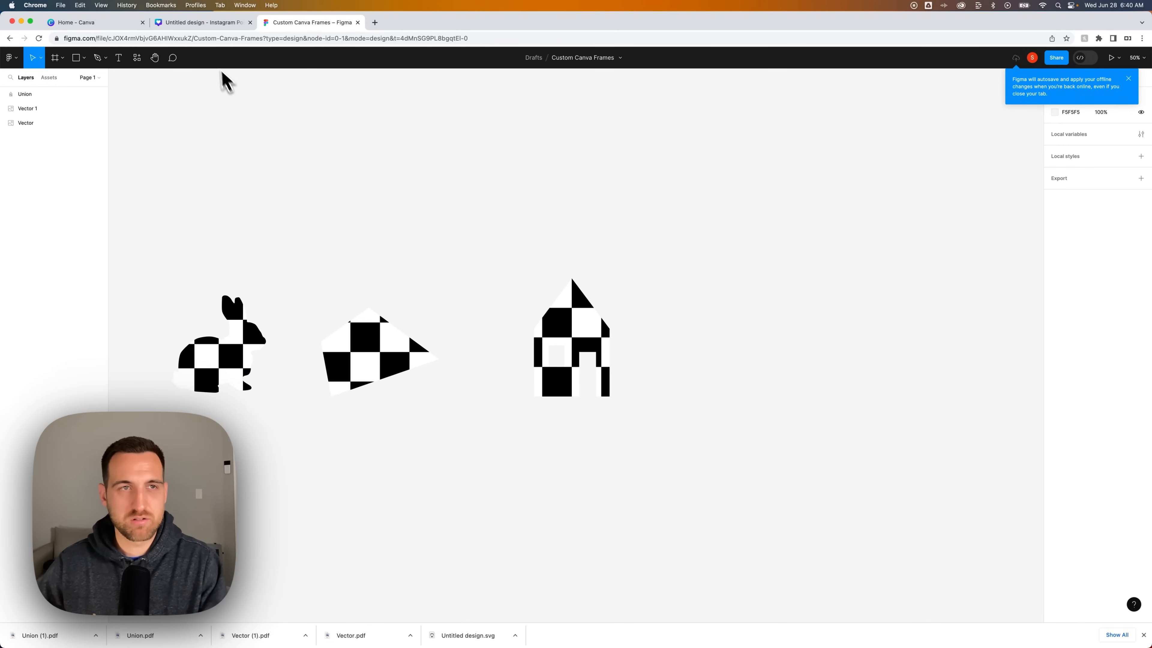
Switch back to the Canva design, search the elements for "love" and browse the graphics.
left_click(201, 24)
left_click(296, 177)
left_click_drag(106, 91, 30, 89)
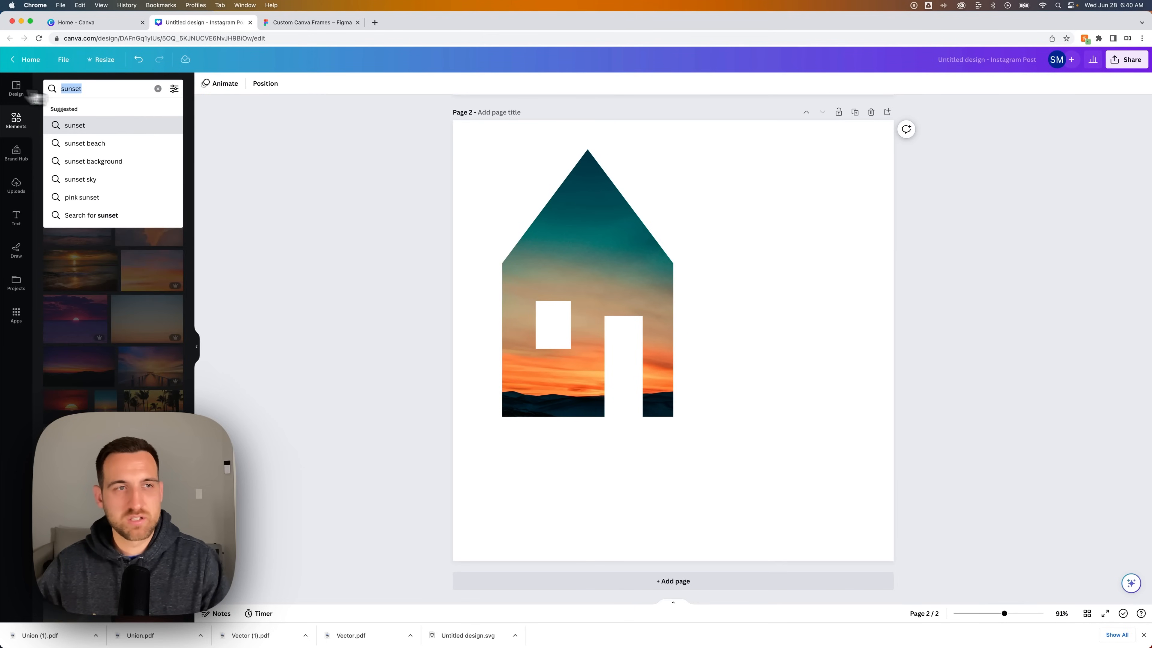
type("love")
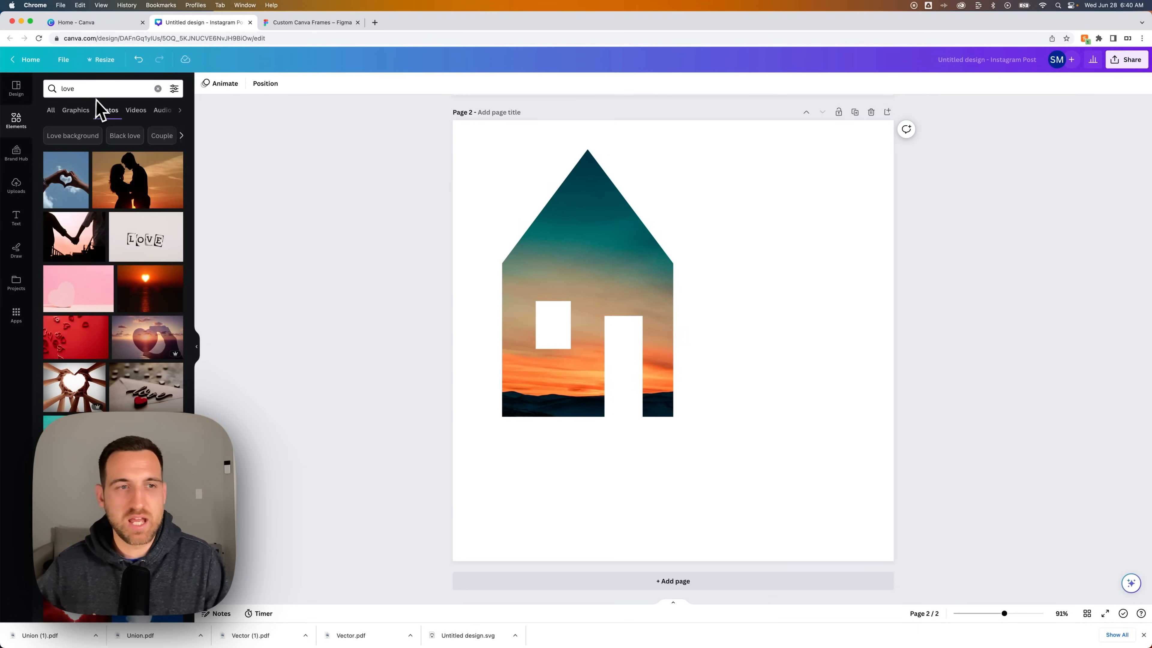
left_click(76, 112)
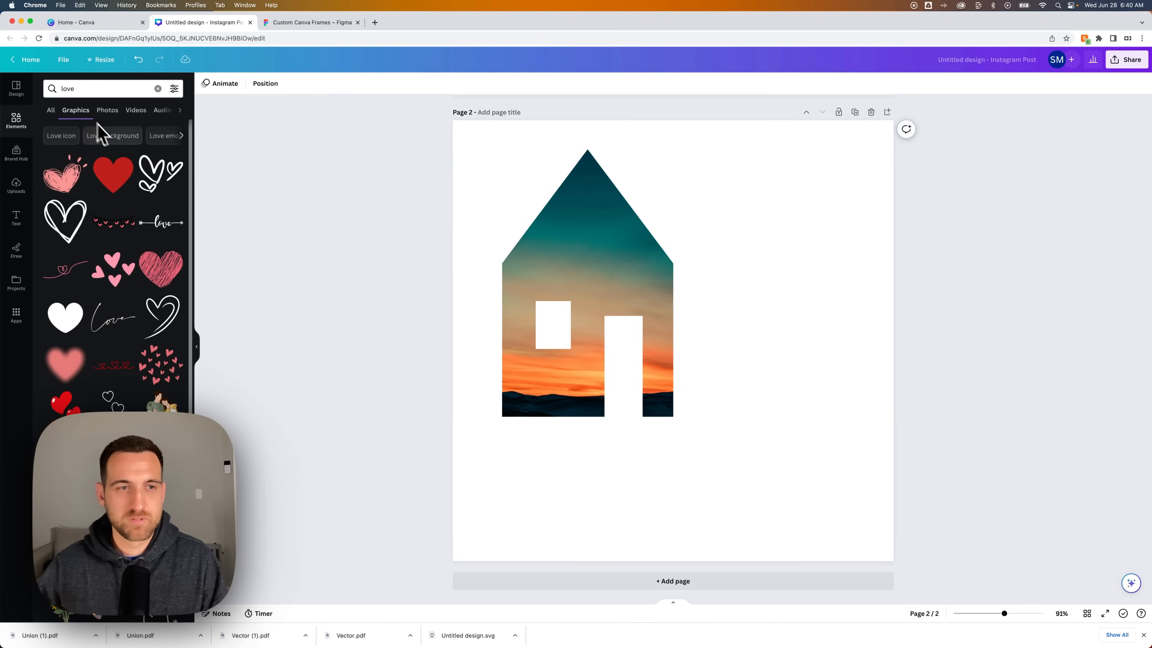
scroll(126, 260, "down", 10)
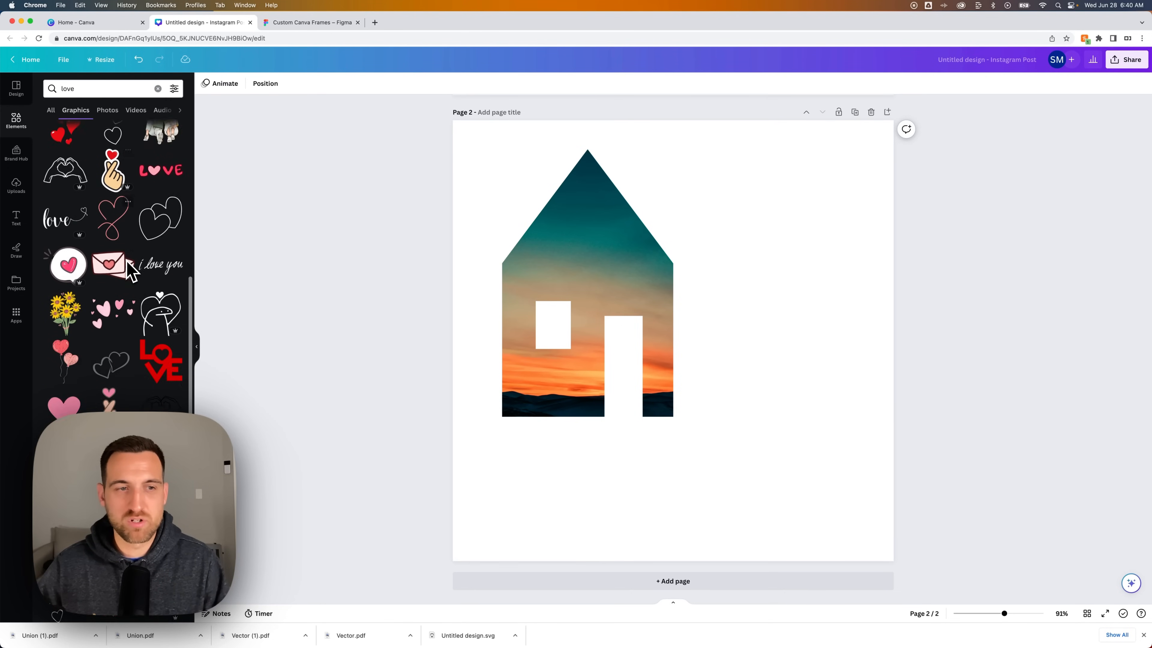
Remove the sunset photo from the house frame and delete the frame from page 2.
left_click(591, 247)
key("BackSpace")
scroll(108, 320, "down", 12)
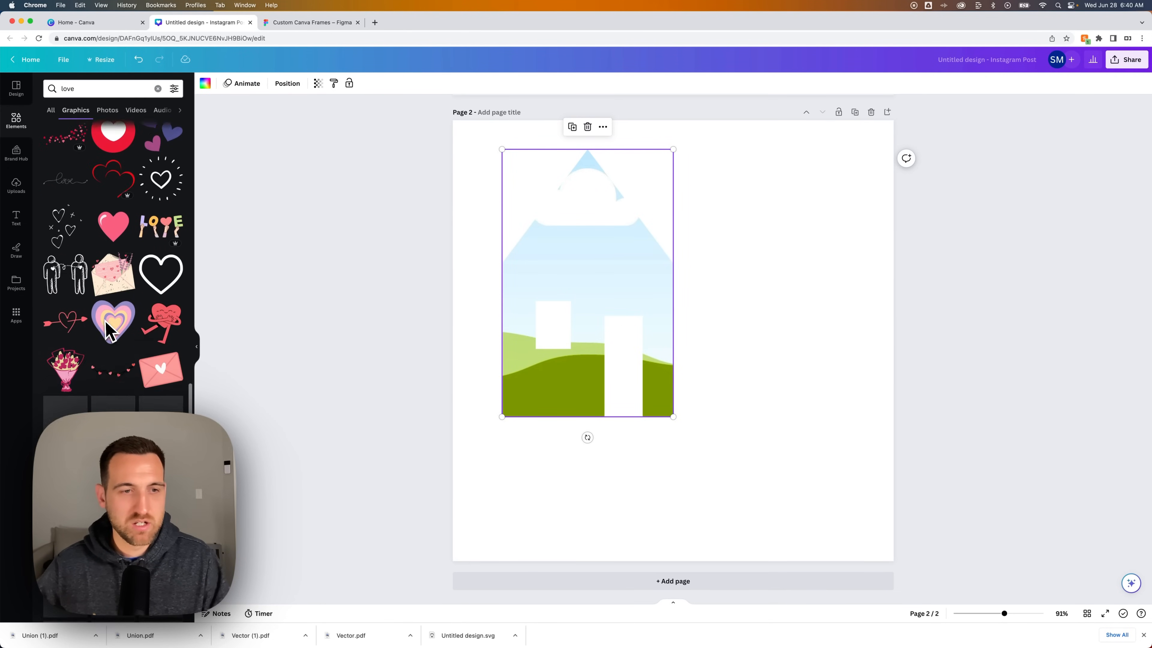
scroll(109, 328, "down", 5)
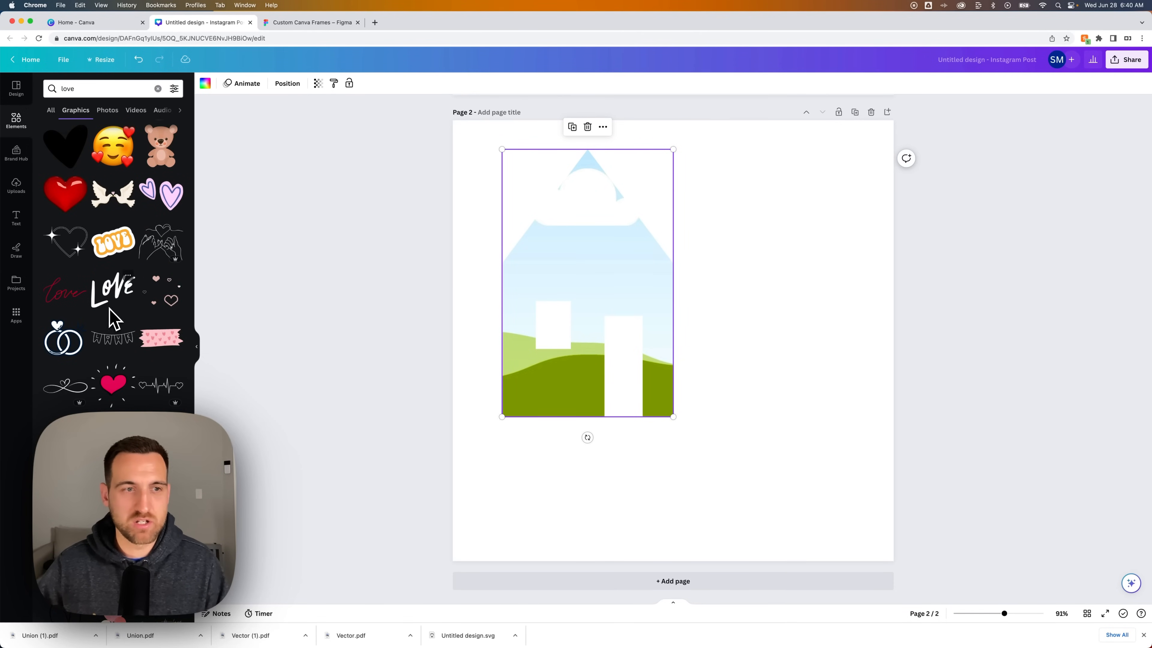
scroll(113, 319, "down", 5)
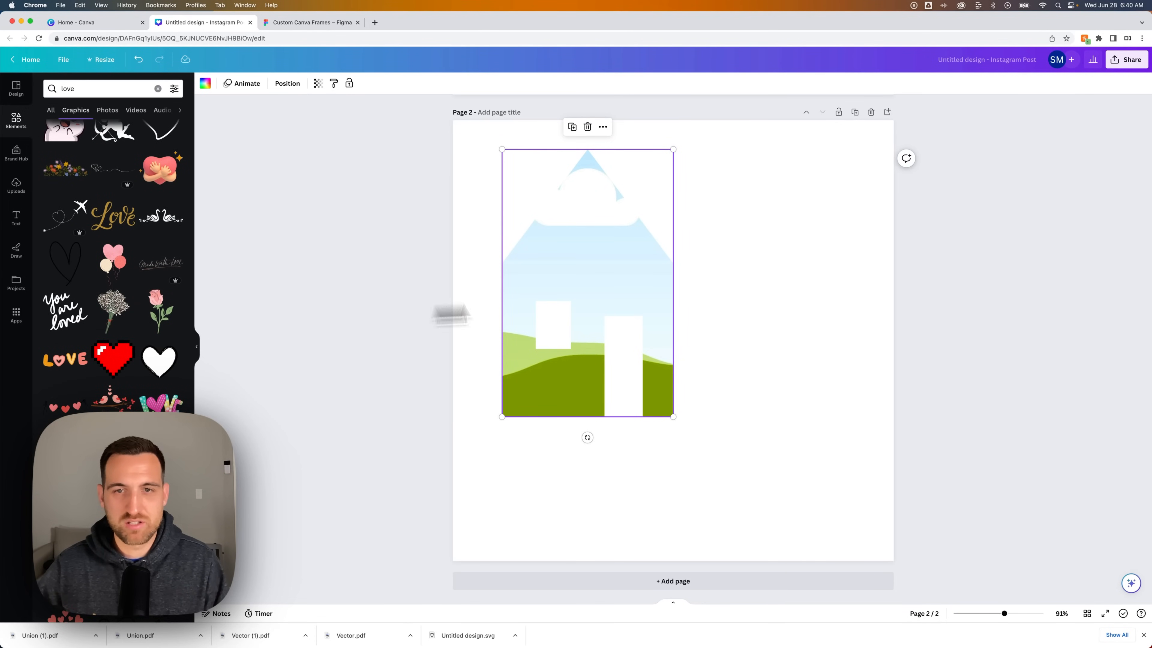
key("Delete")
Add the black "You are loved" lettering graphic to page 2, then enlarge it and move it to the middle of the page.
left_click_drag(78, 320, 369, 326)
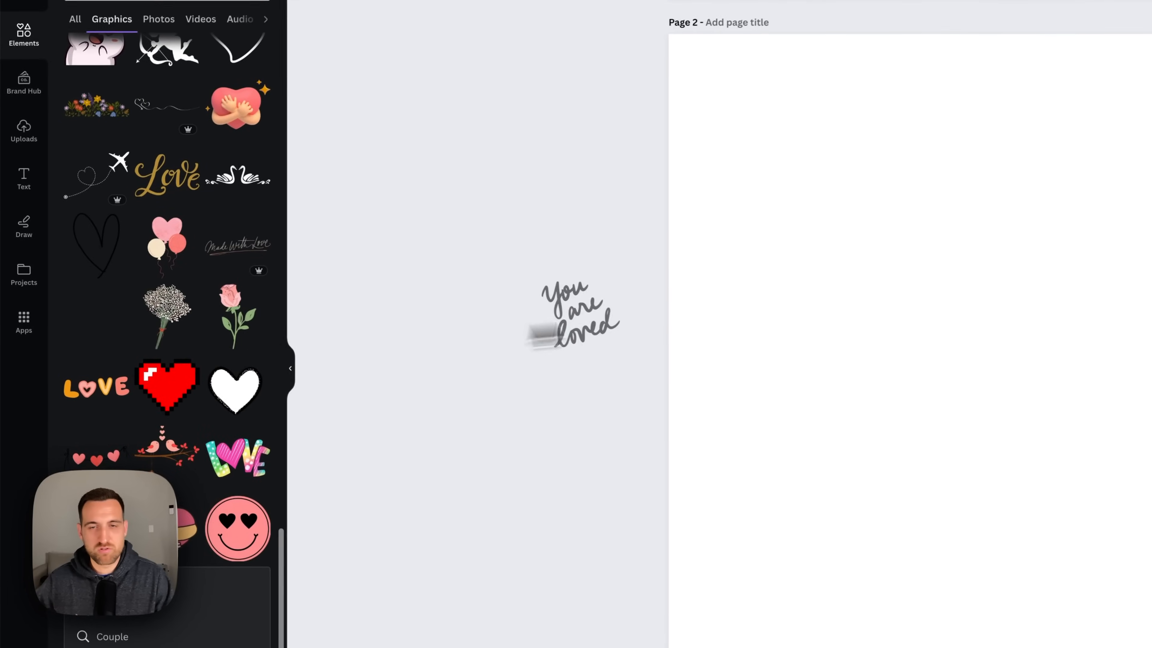
left_click_drag(544, 336, 604, 252)
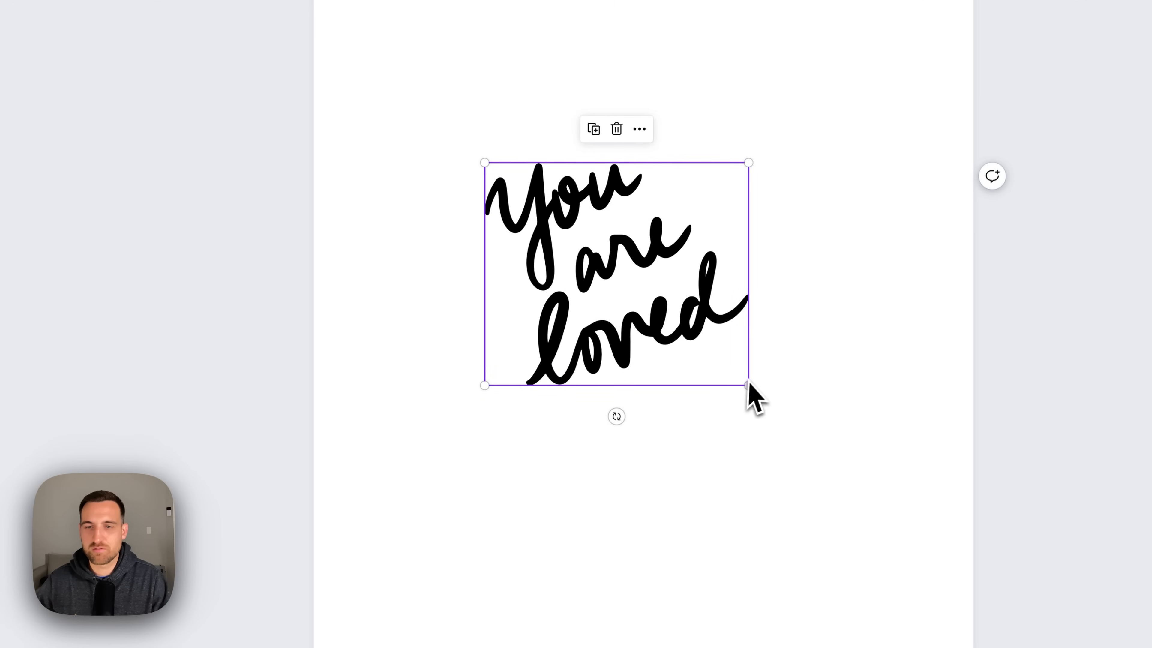
left_click_drag(748, 385, 907, 519)
left_click_drag(717, 304, 676, 268)
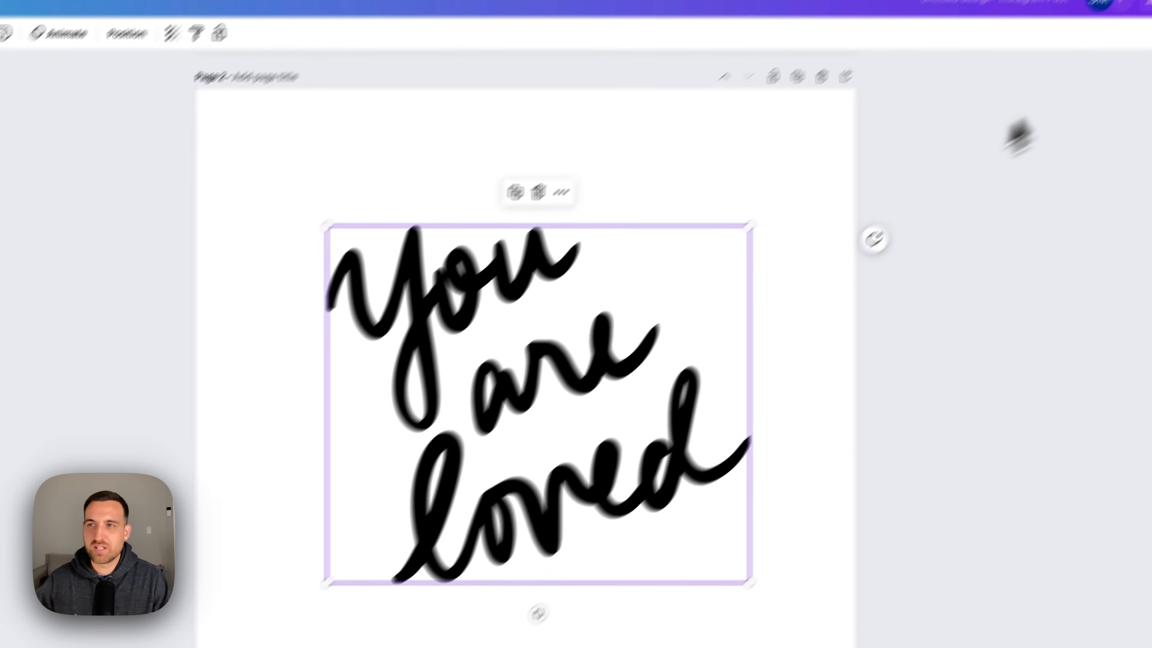
Download only page 2 as an SVG with a transparent background.
left_click(1108, 75)
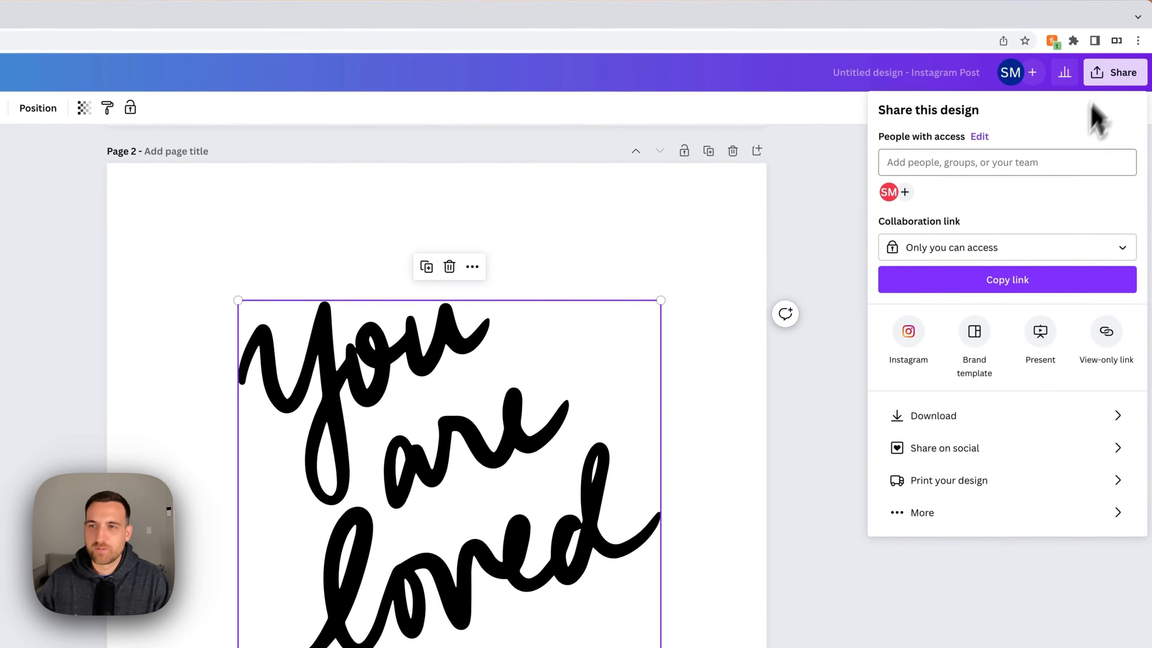
left_click(935, 428)
left_click(942, 174)
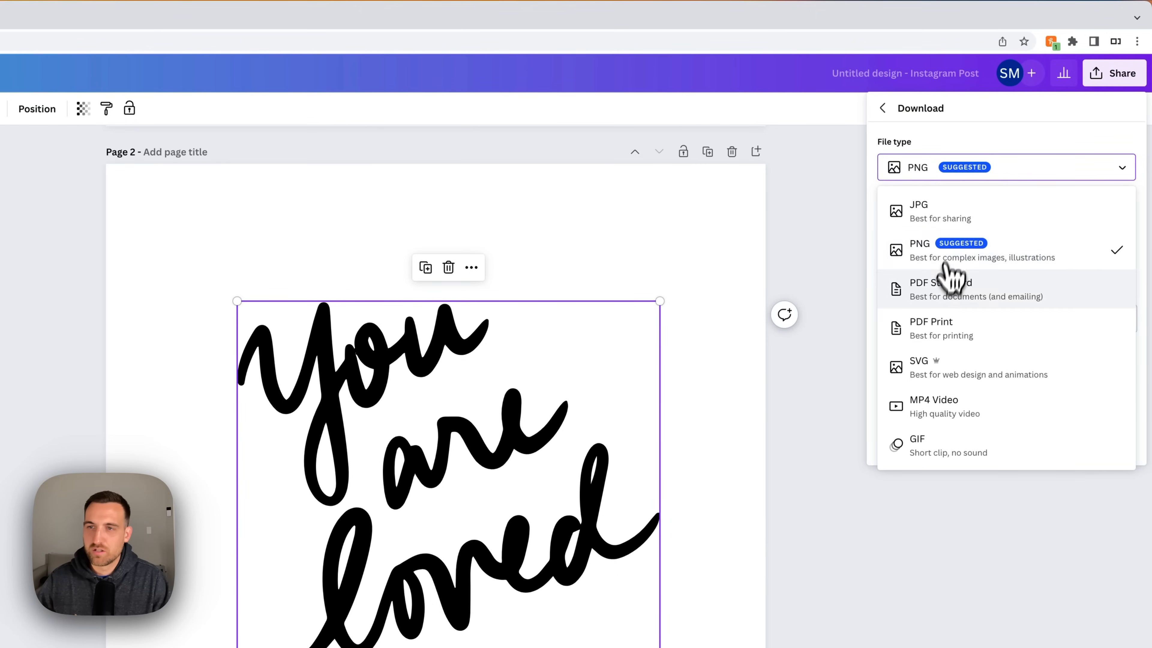
left_click(951, 366)
left_click(918, 197)
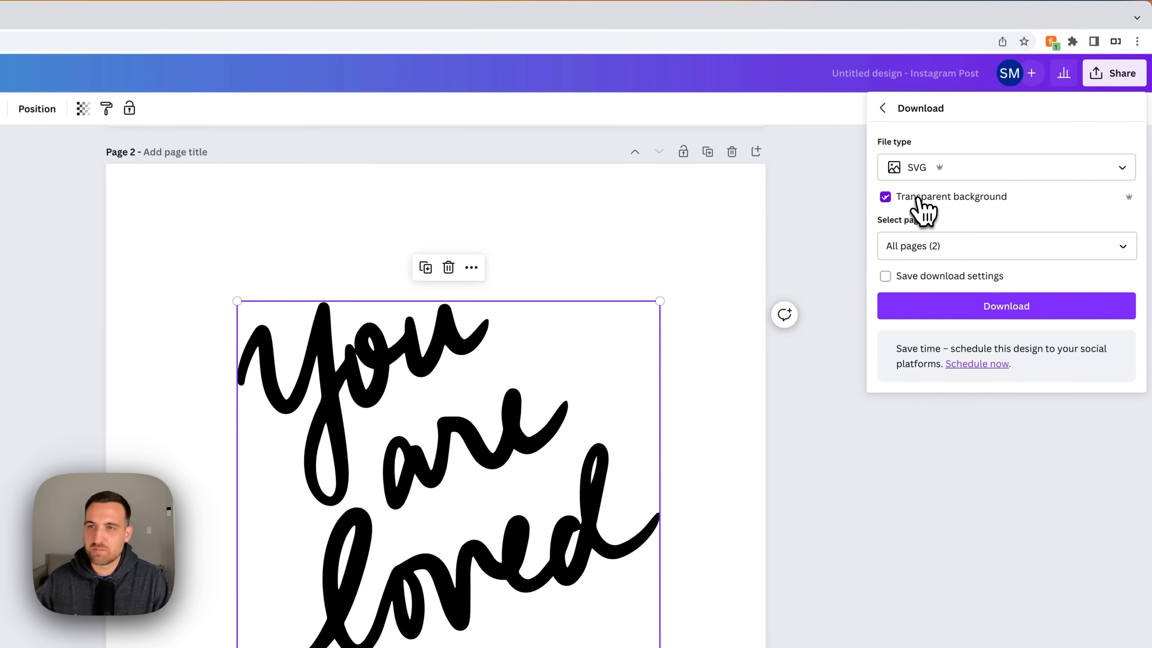
left_click(1122, 249)
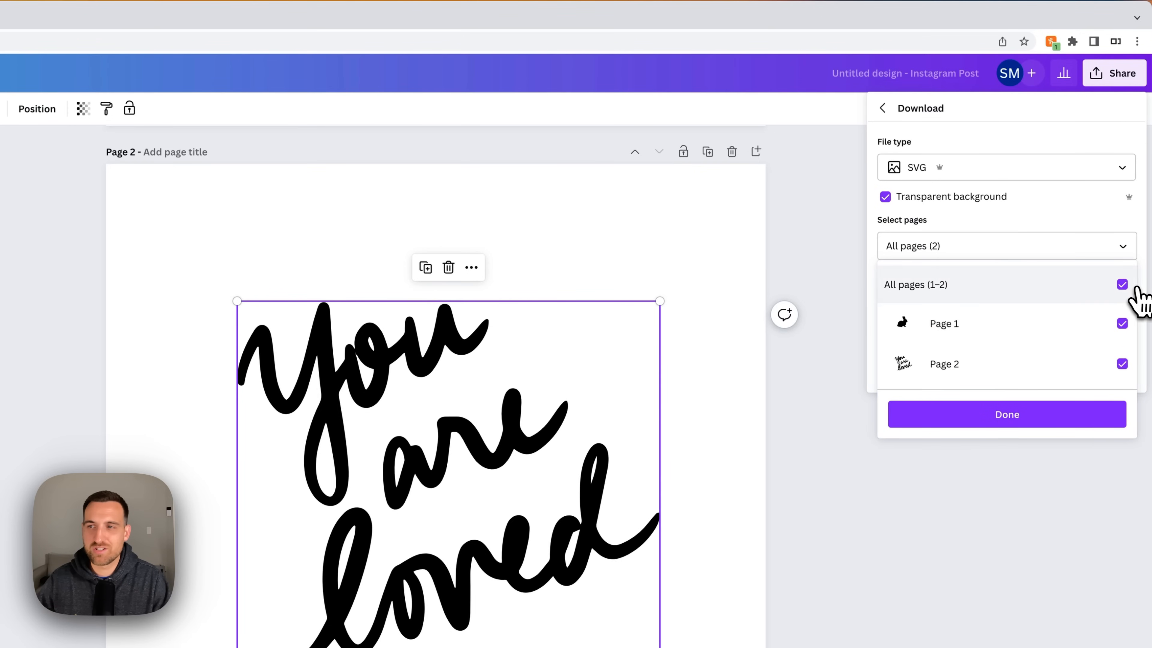
left_click(1123, 286)
left_click(1122, 363)
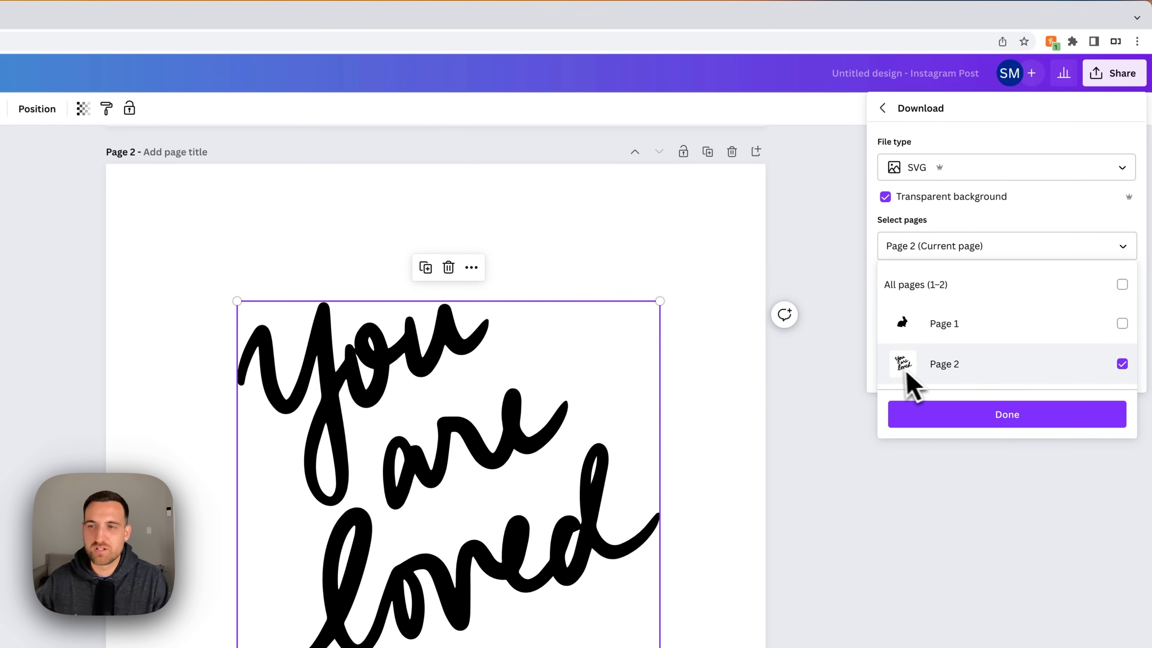
left_click(1020, 419)
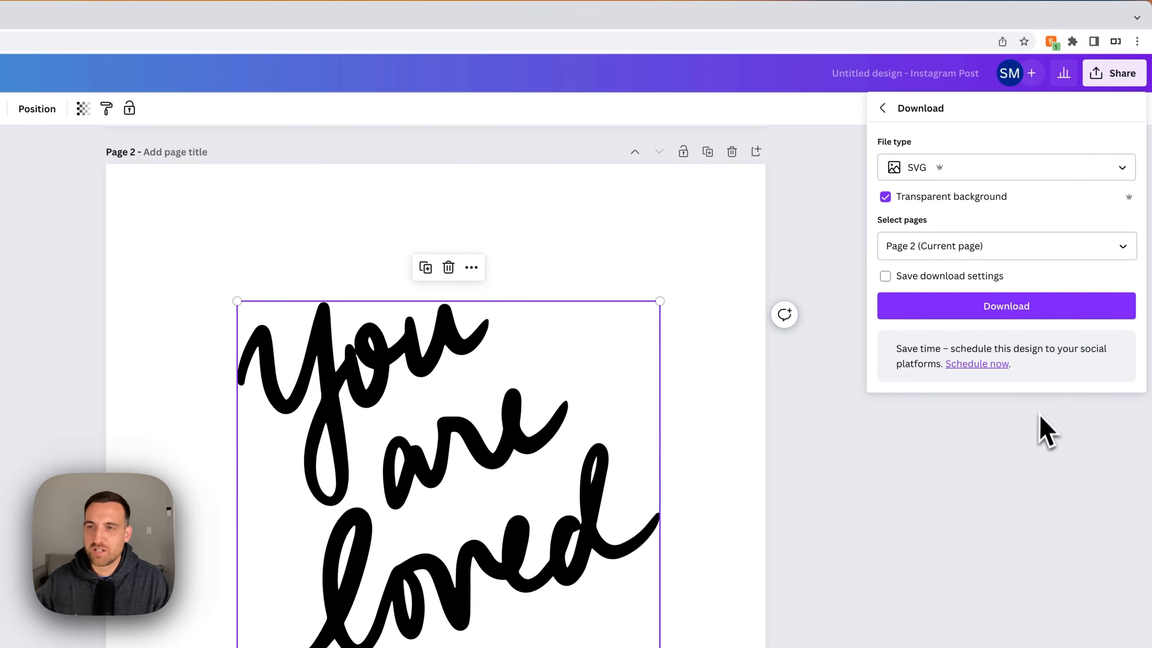
left_click(999, 311)
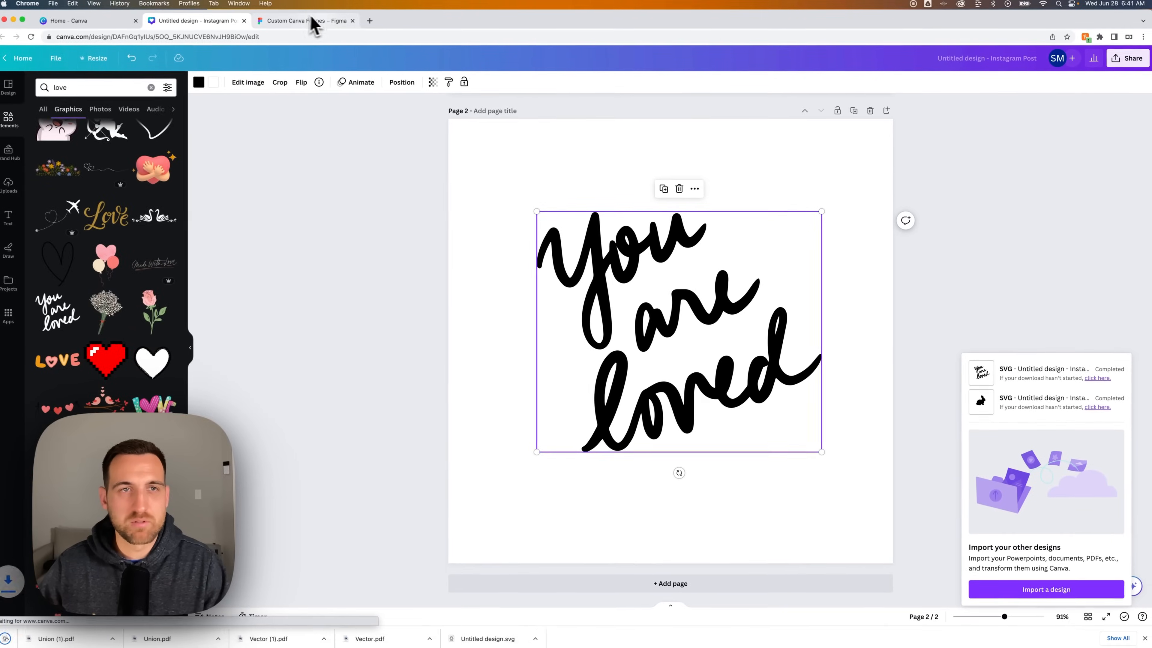
Switch to the Custom Canva Frames file in Figma and import Untitled design (1).svg onto the empty canvas beside the house.
left_click(312, 21)
scroll(483, 237, "right", 5)
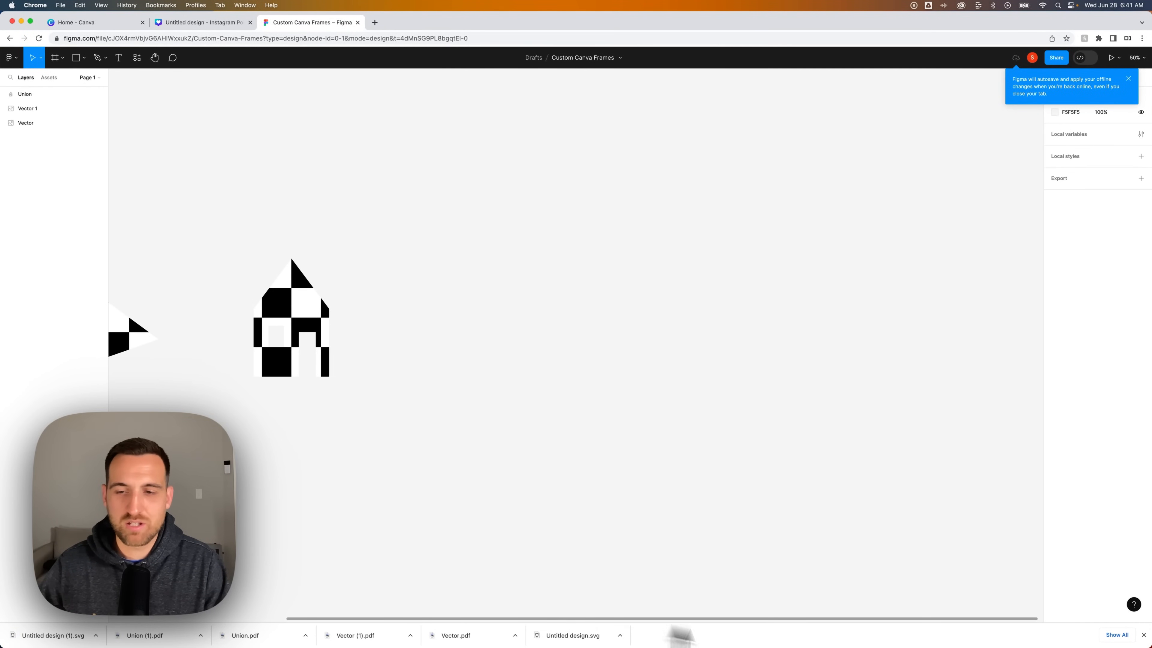
left_click(796, 631)
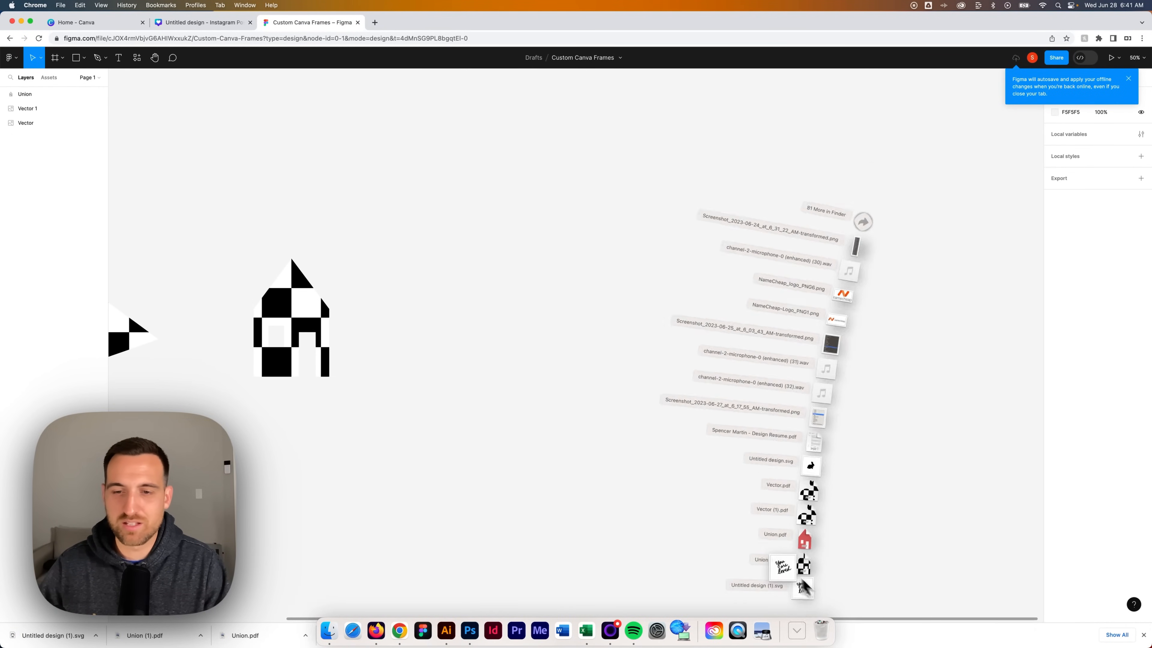
left_click_drag(804, 588, 643, 316)
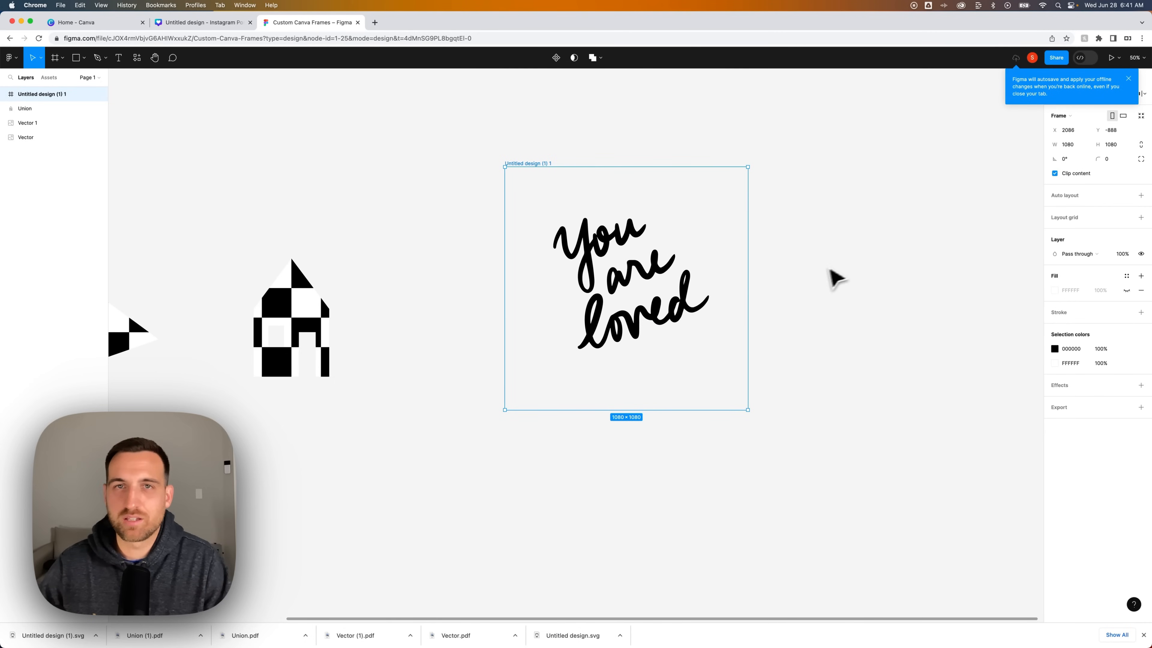
Examine how the imported lettering is divided into vectors and clip path groups inside its frame.
left_click(809, 283)
left_click(637, 270)
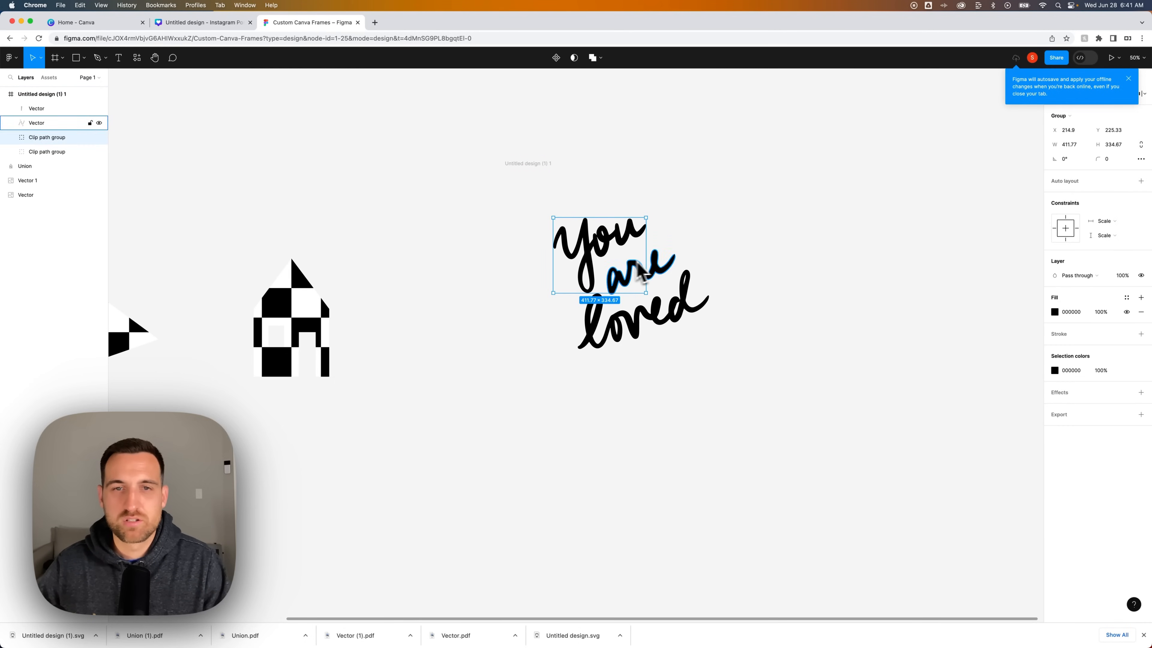
left_click(661, 277)
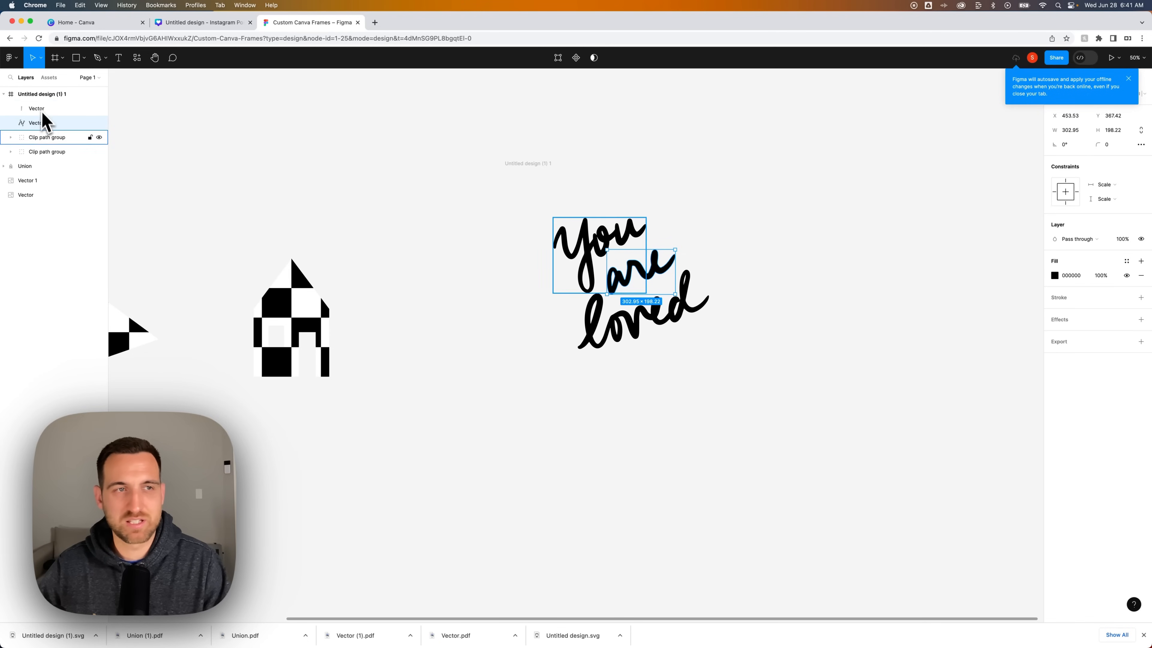
left_click_drag(770, 178, 481, 466)
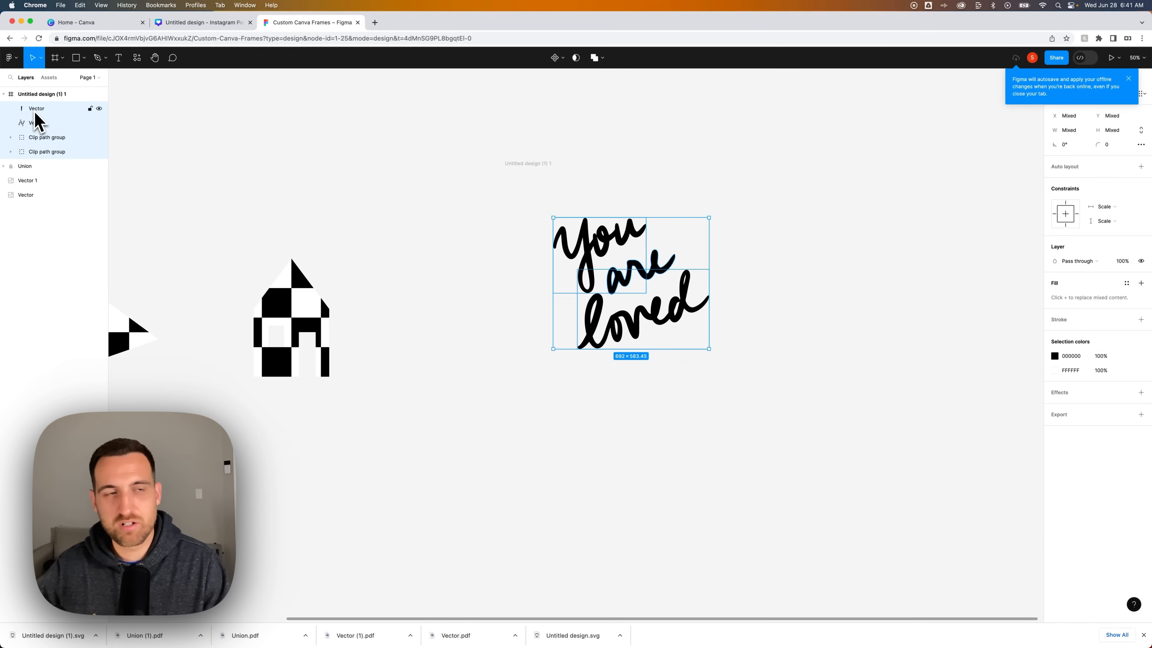
left_click(38, 97)
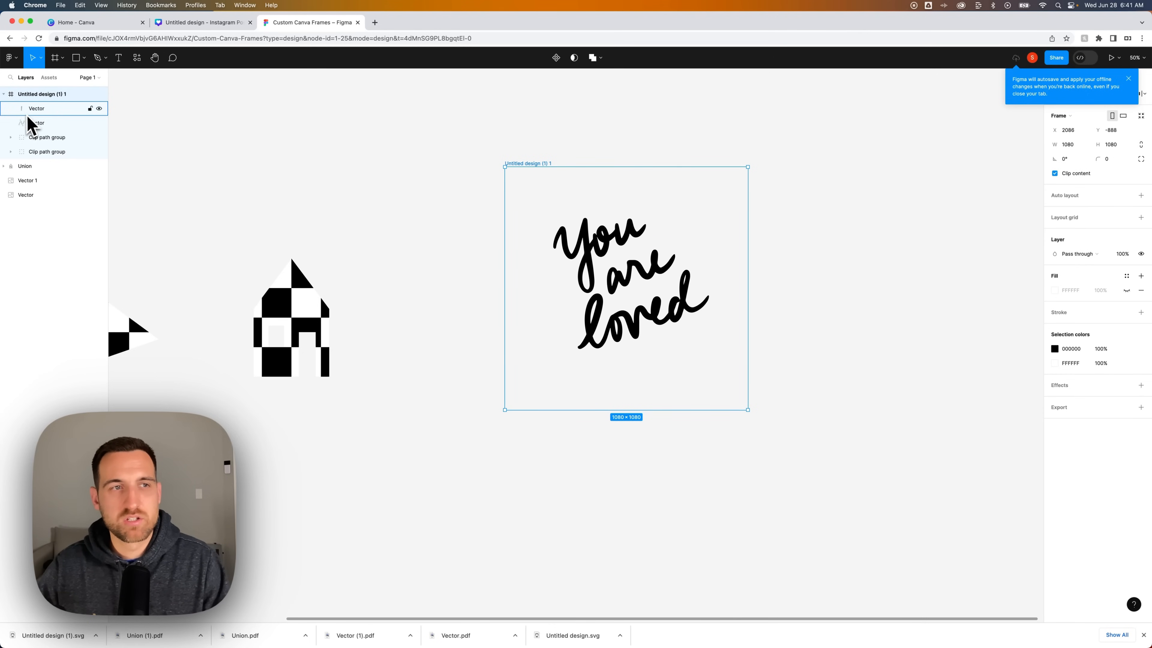
Hide the frame's tiny white vector and toggle the visibility of the "are" vector to identify what each one contains.
left_click(36, 109)
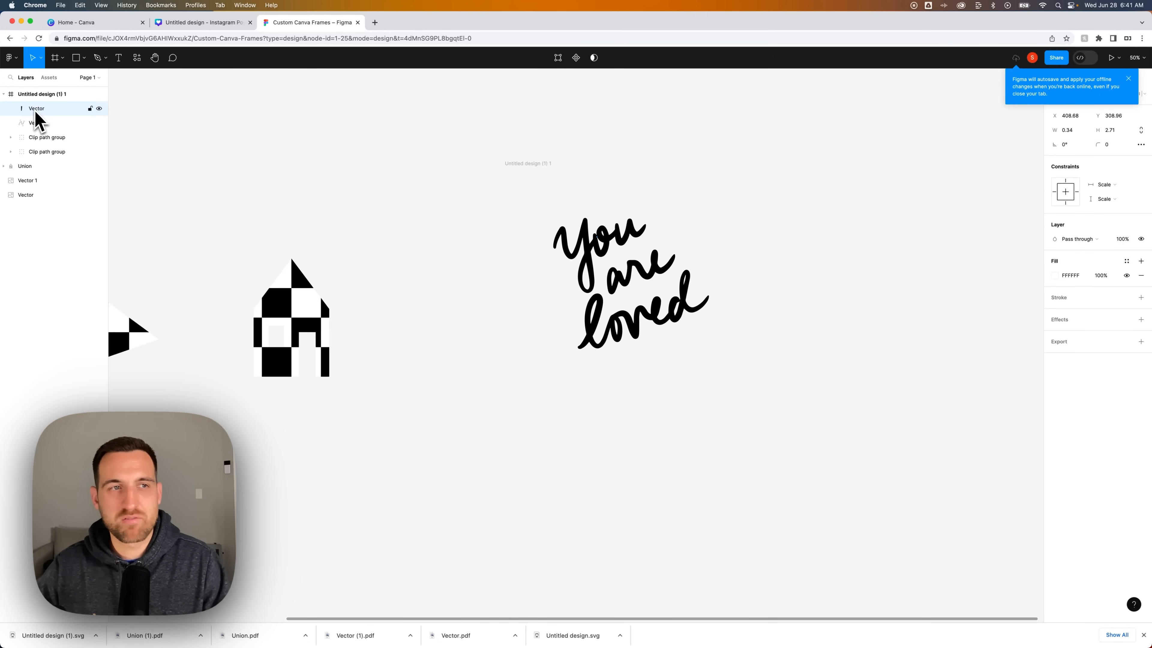
left_click(100, 109)
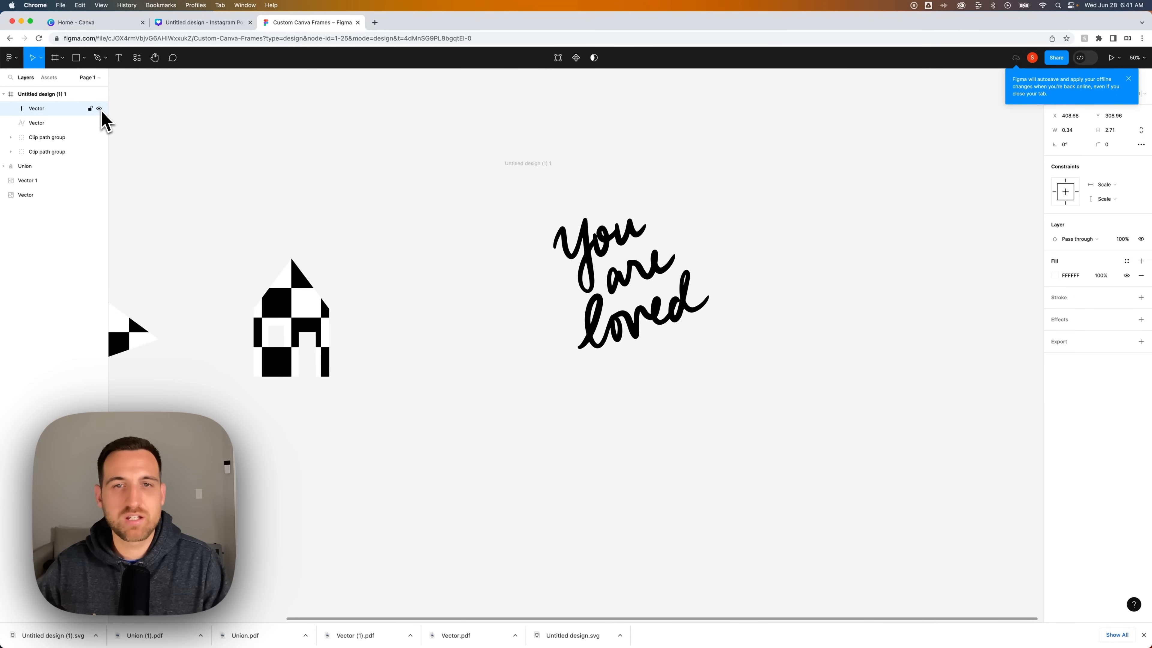
key("shift+0")
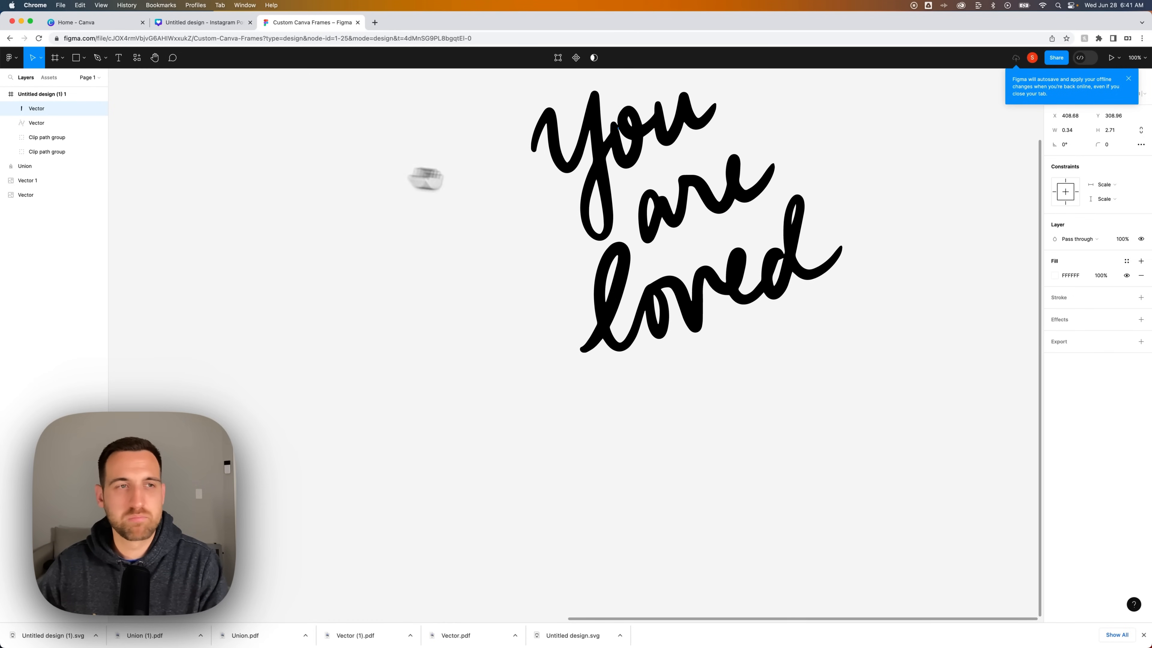
left_click_drag(425, 179, 377, 288)
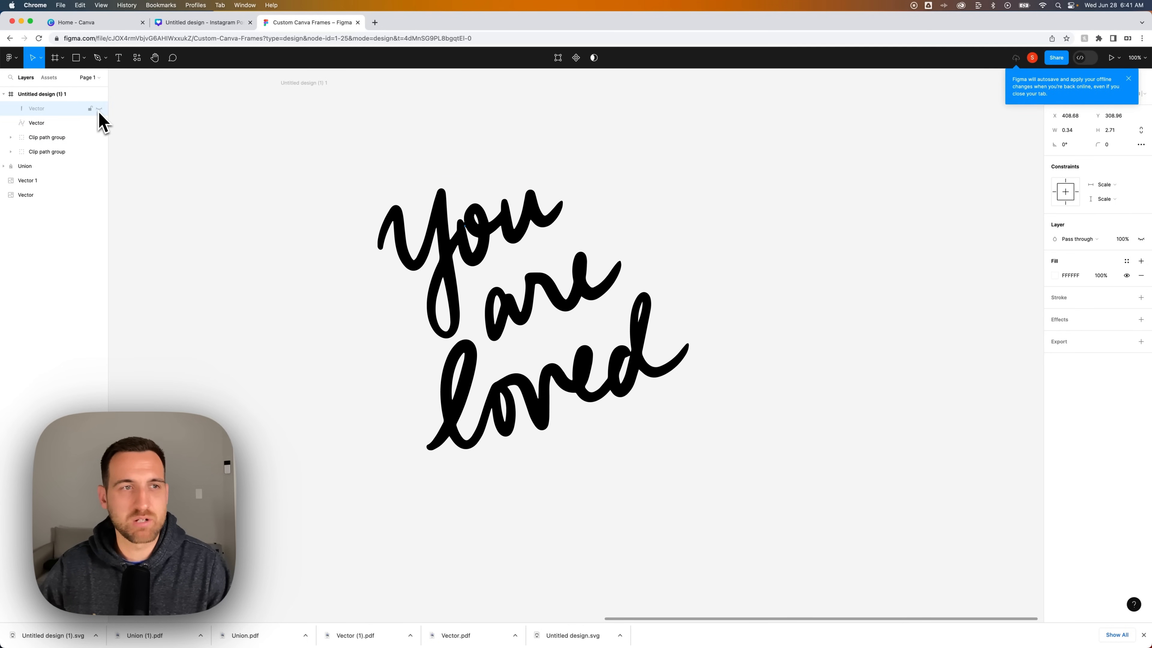
left_click(68, 124)
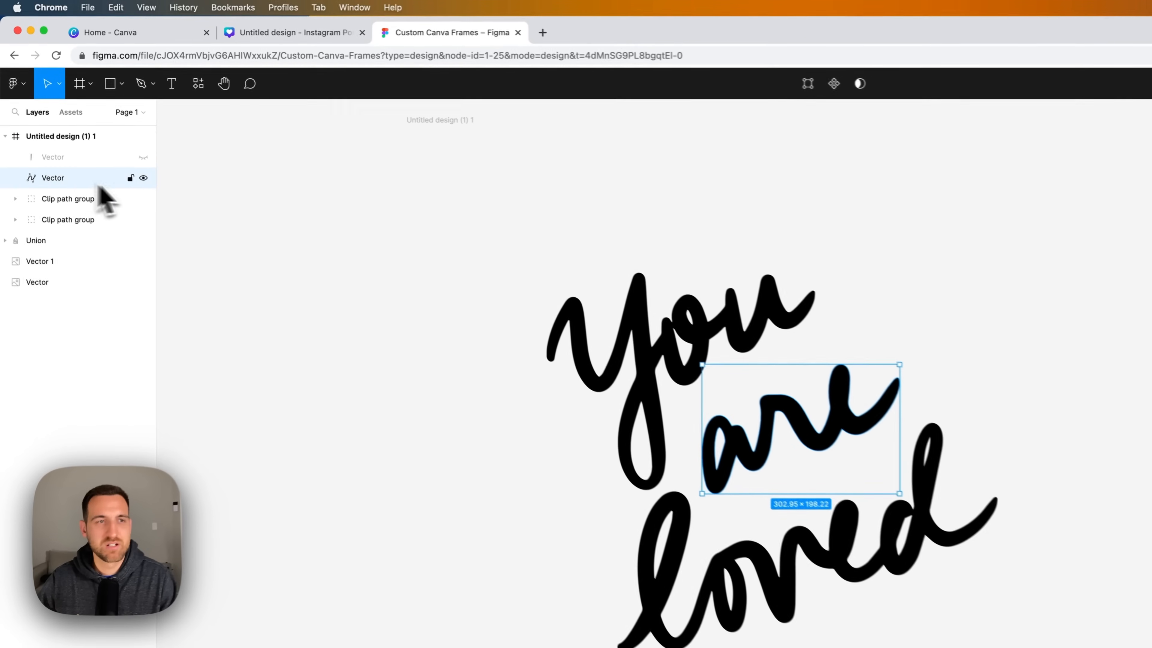
left_click(99, 122)
left_click(99, 123)
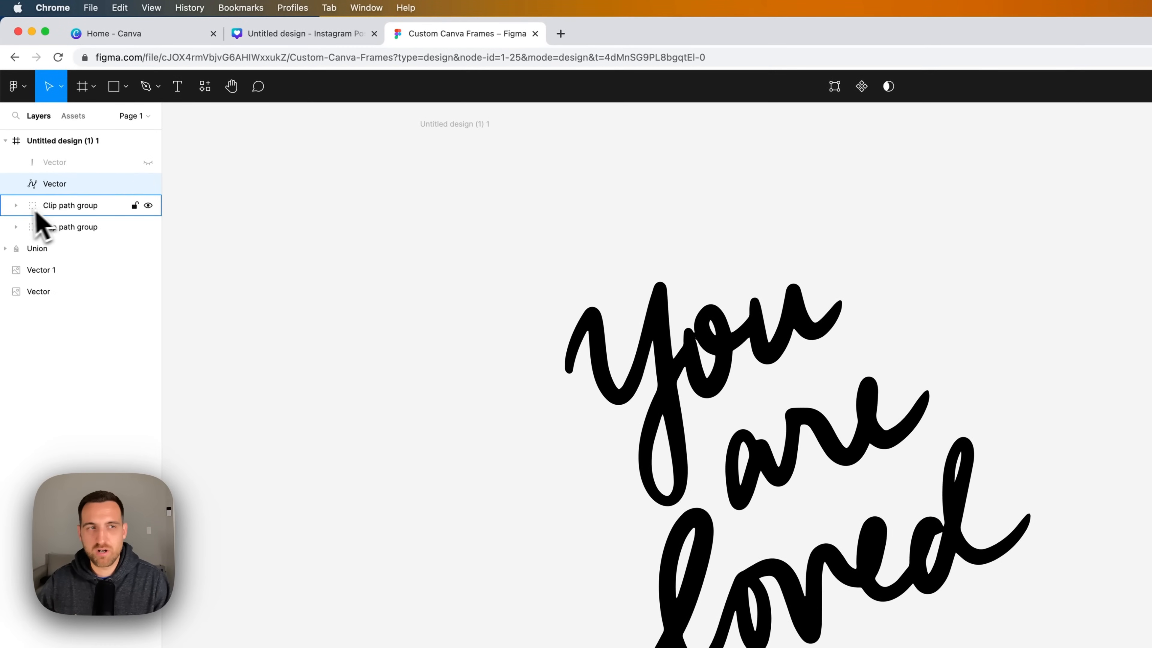
Identify the "You" vector nested in the first clip path group and move it out of the group, directly under the frame.
left_click(16, 205)
left_click(31, 248)
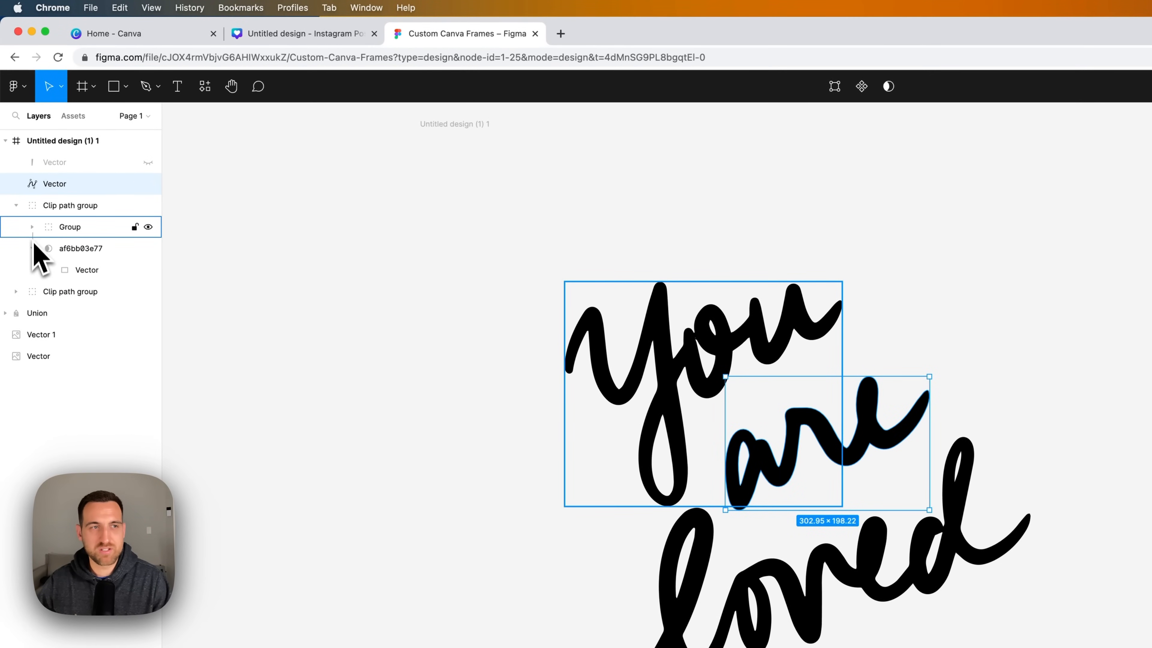
left_click(32, 226)
left_click(78, 250)
left_click(148, 248)
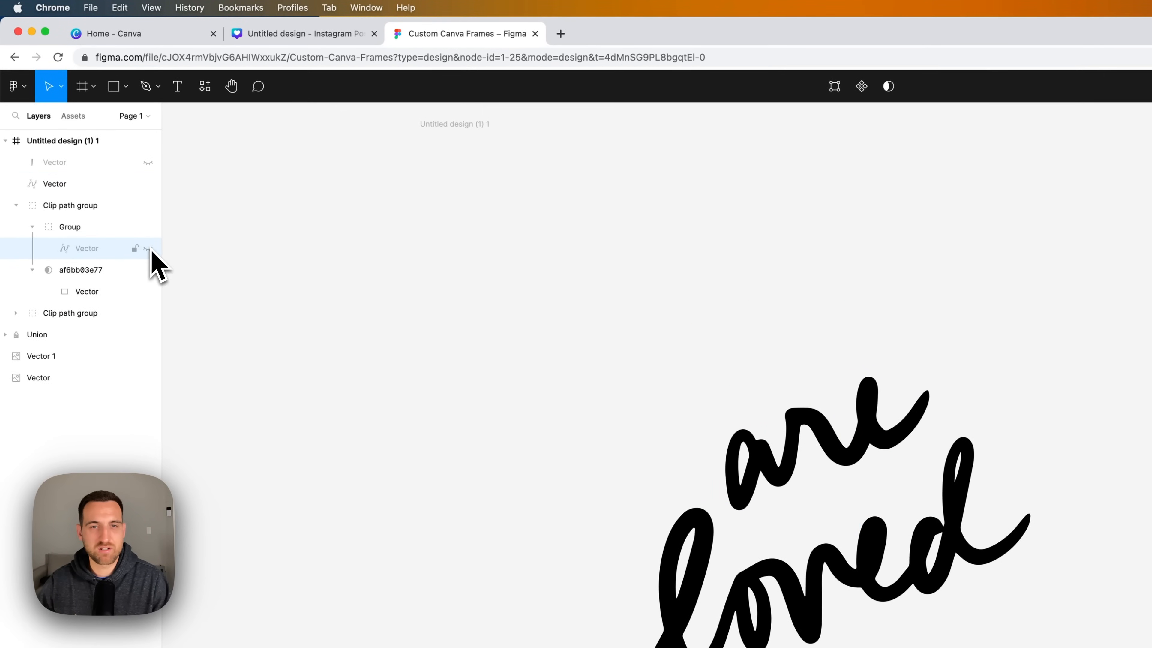
left_click(150, 249)
left_click(103, 250)
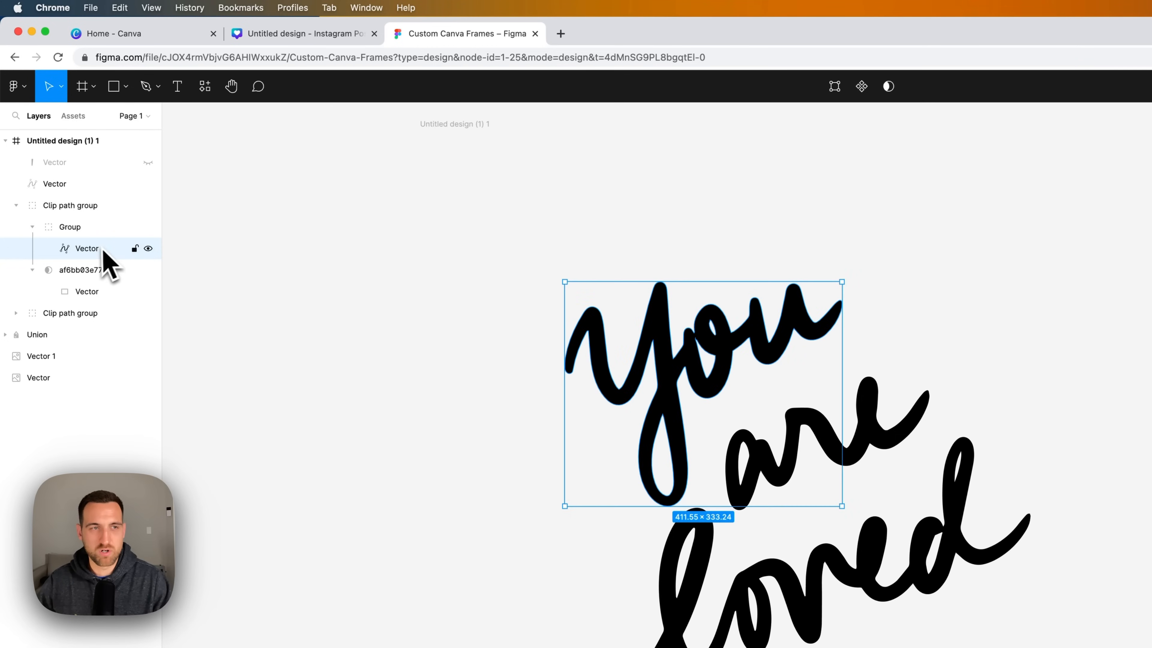
left_click_drag(83, 251, 63, 197)
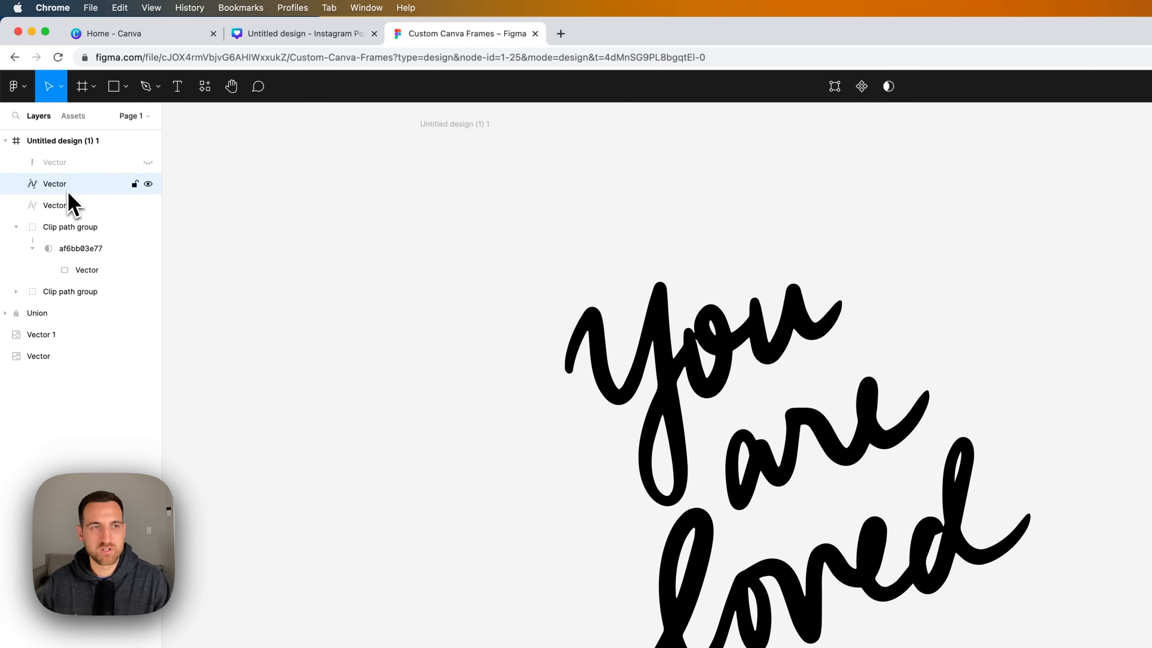
left_click(68, 206)
Move the "loved" vector out of the second clip path group so it sits with the other two word vectors.
left_click(16, 291)
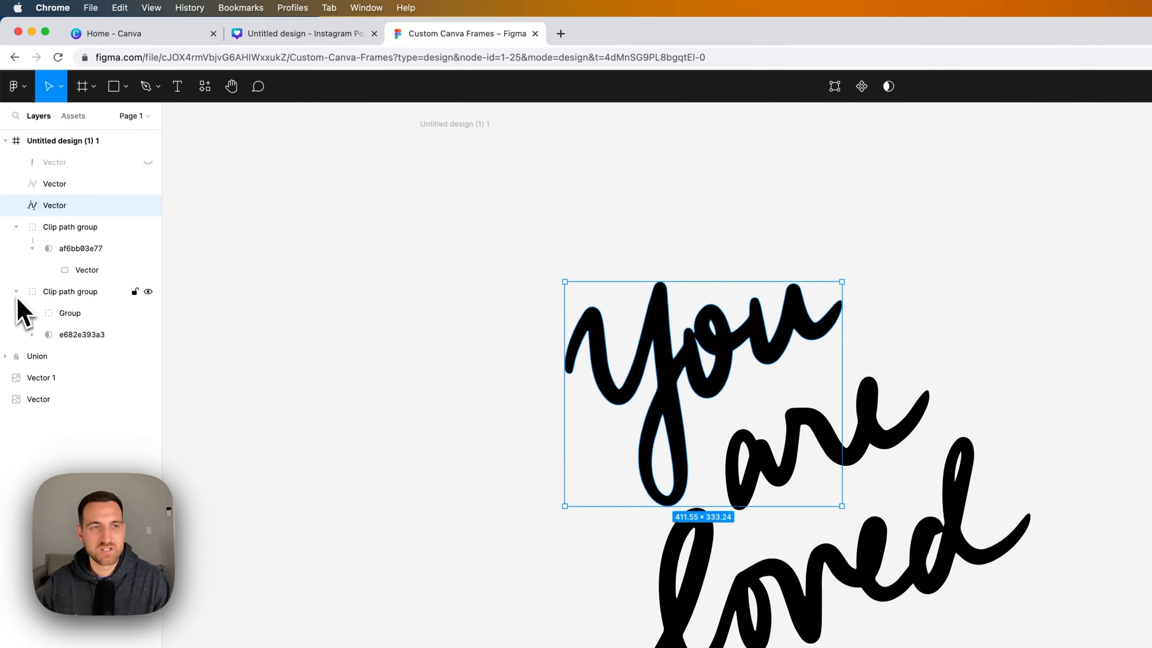
left_click(32, 312)
left_click_drag(77, 339, 62, 225)
left_click(67, 183)
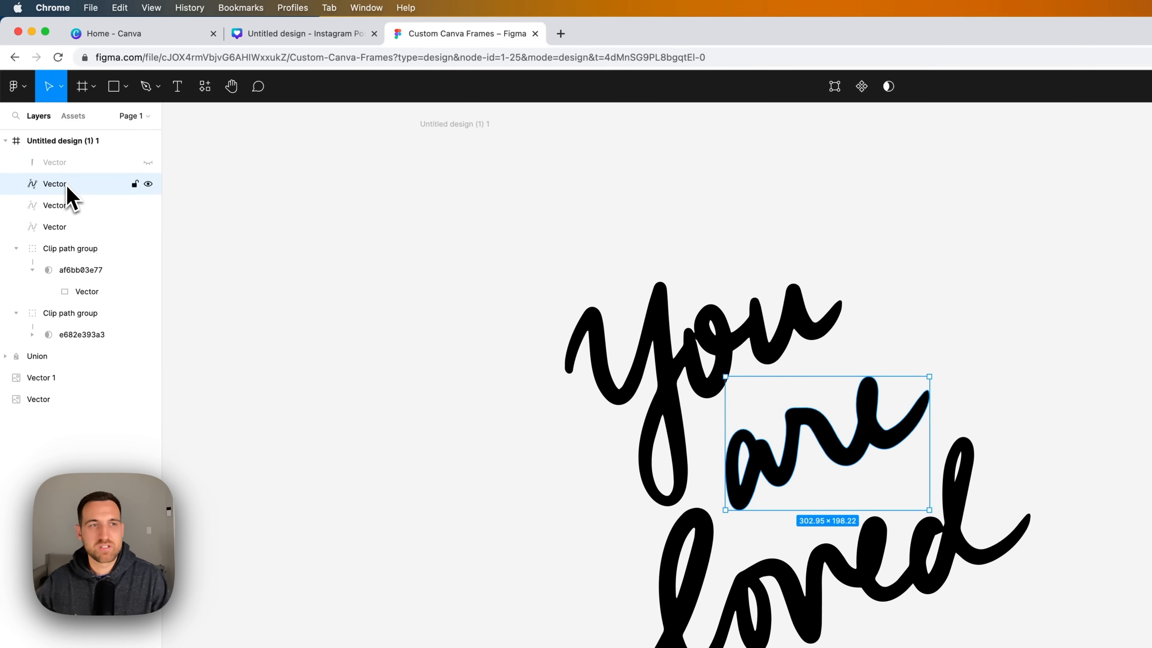
left_click(62, 226, "shift")
Delete the hidden tiny vector and both leftover clip path groups from the imported frame.
left_click(67, 168)
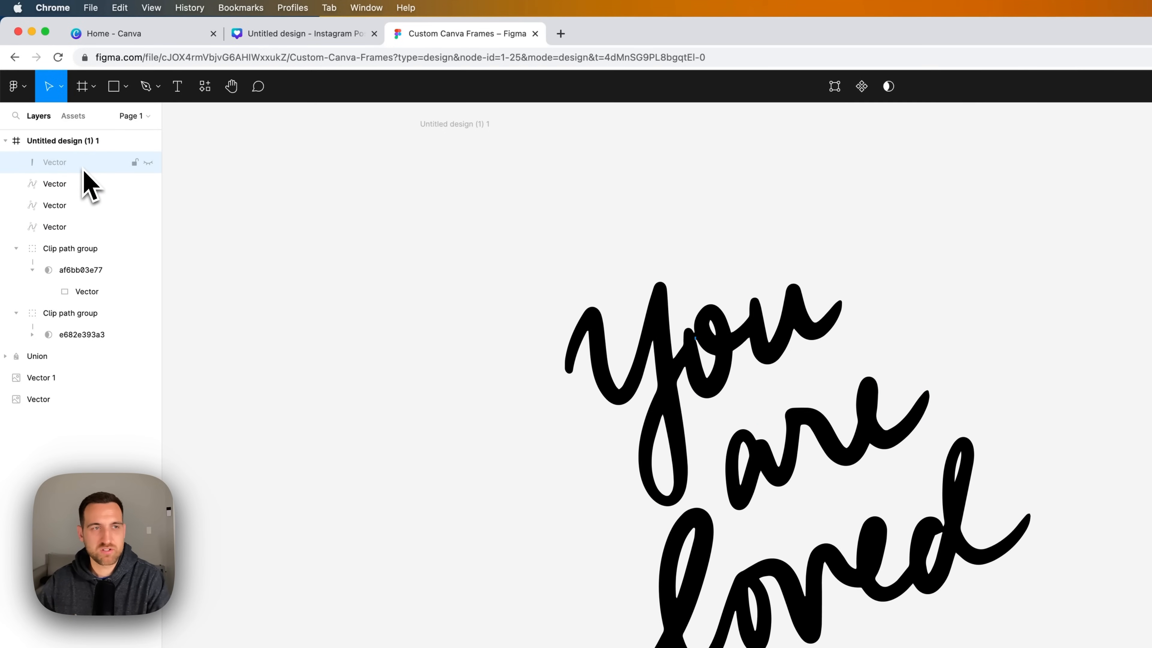
key("Delete")
left_click(77, 226)
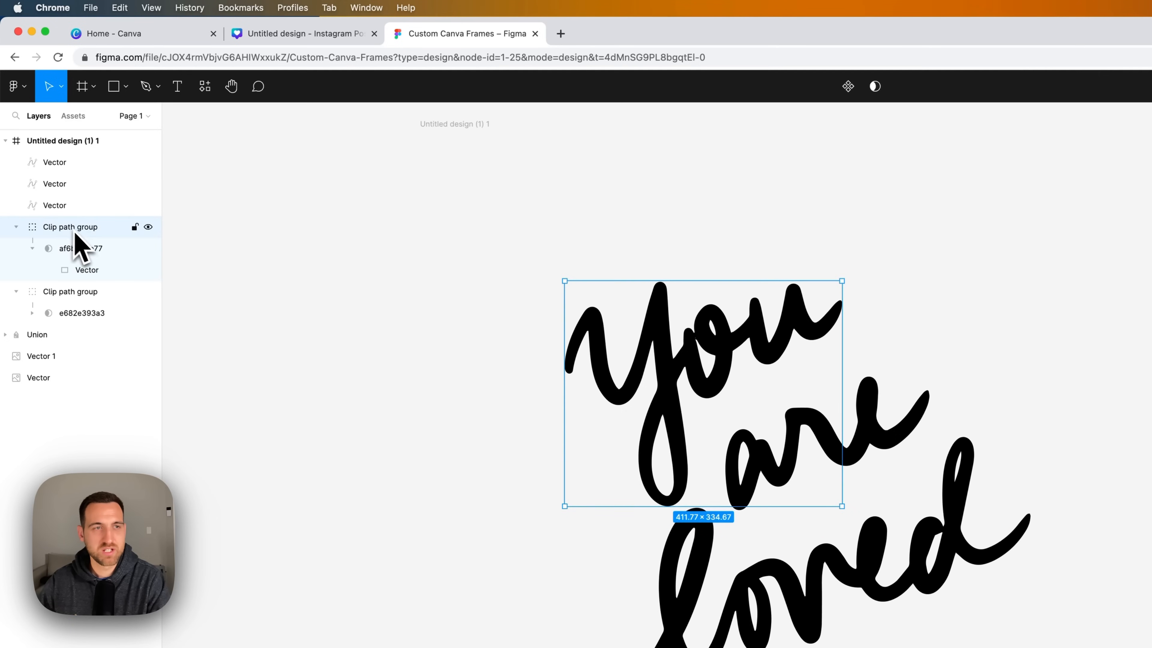
key("Delete")
left_click(85, 233)
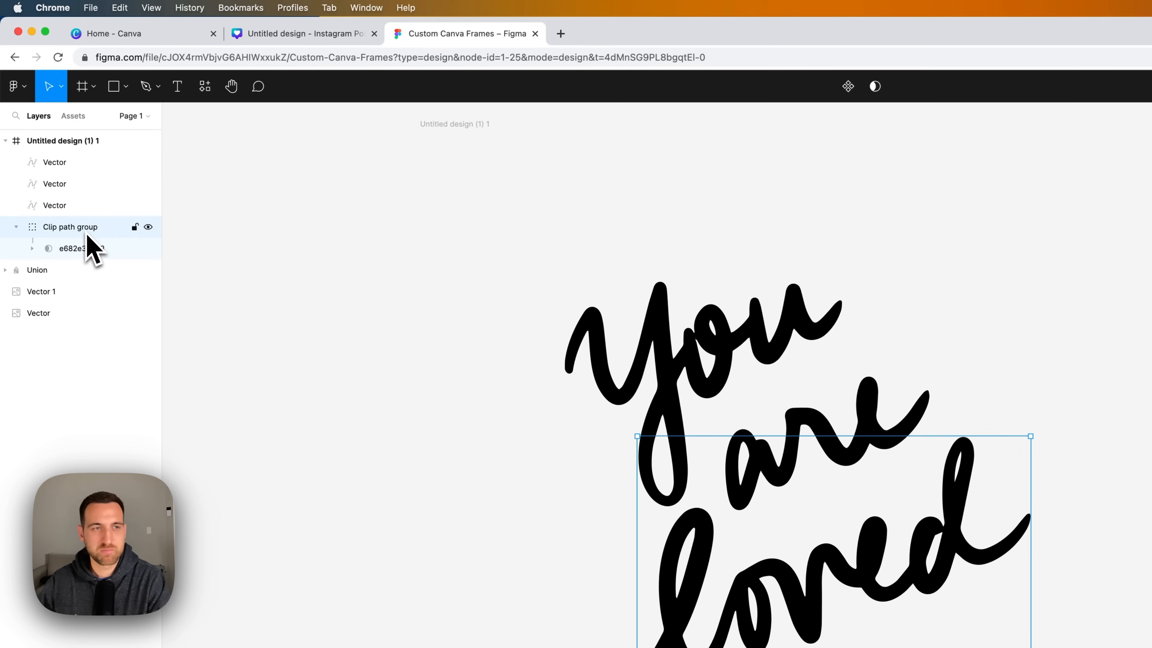
key("Delete")
Move the three word vectors together out of the Untitled design (1) 1 frame to the top level of the page.
left_click(64, 163)
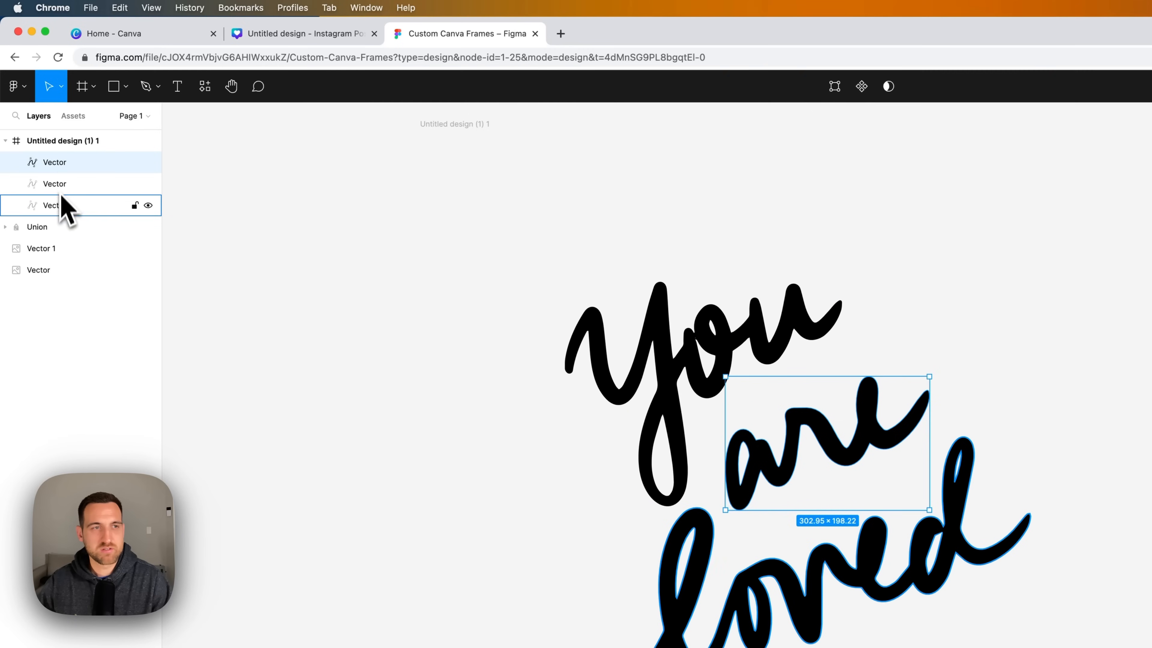
left_click(64, 205, "shift")
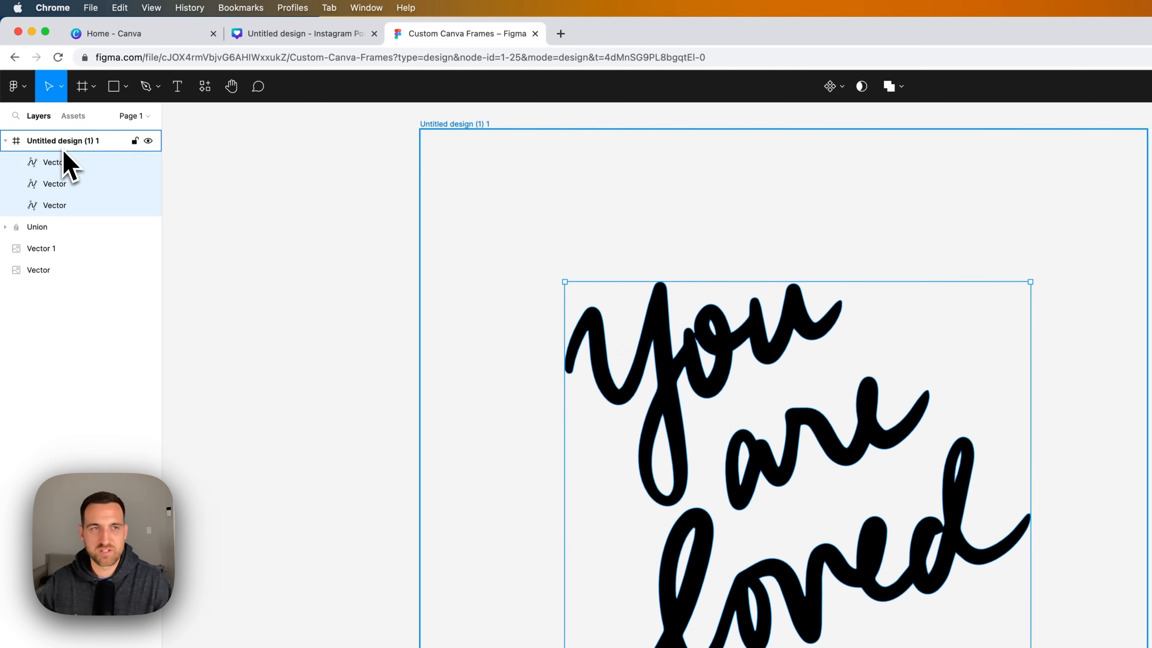
left_click_drag(54, 175, 41, 145)
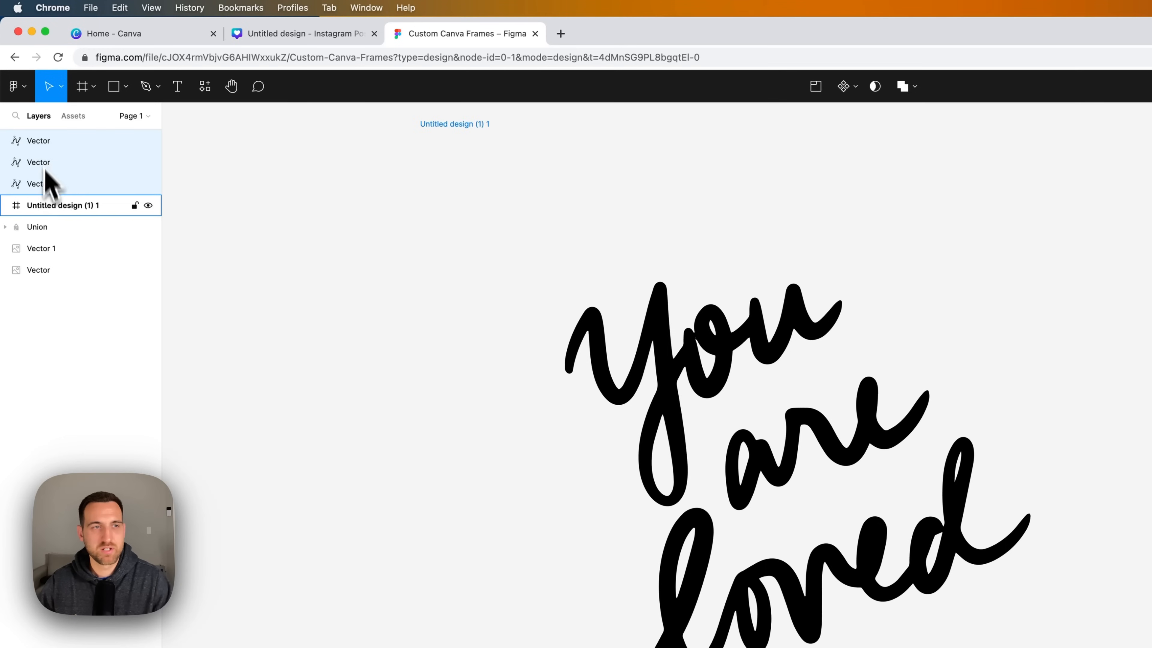
Delete the emptied Untitled design (1) 1 frame and check which words the remaining vectors contain.
left_click(50, 206)
key("Delete")
left_click(58, 143)
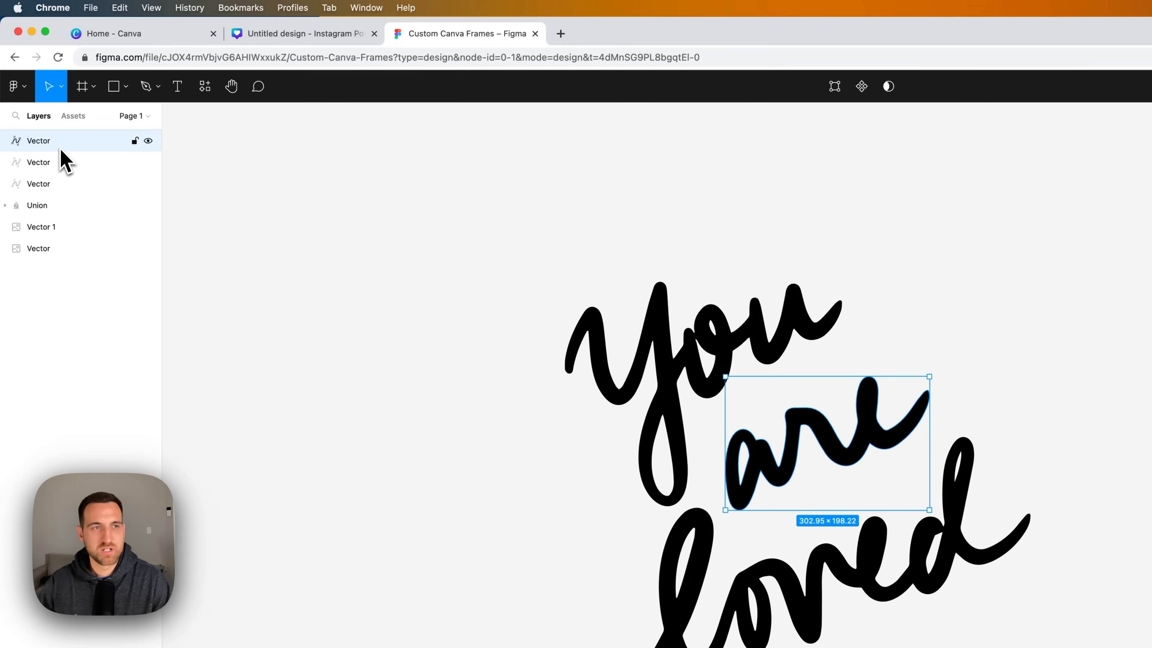
left_click(59, 184, "shift")
Shift the "You" vector slightly up and to the left of its current place beside the other words.
left_click(746, 347)
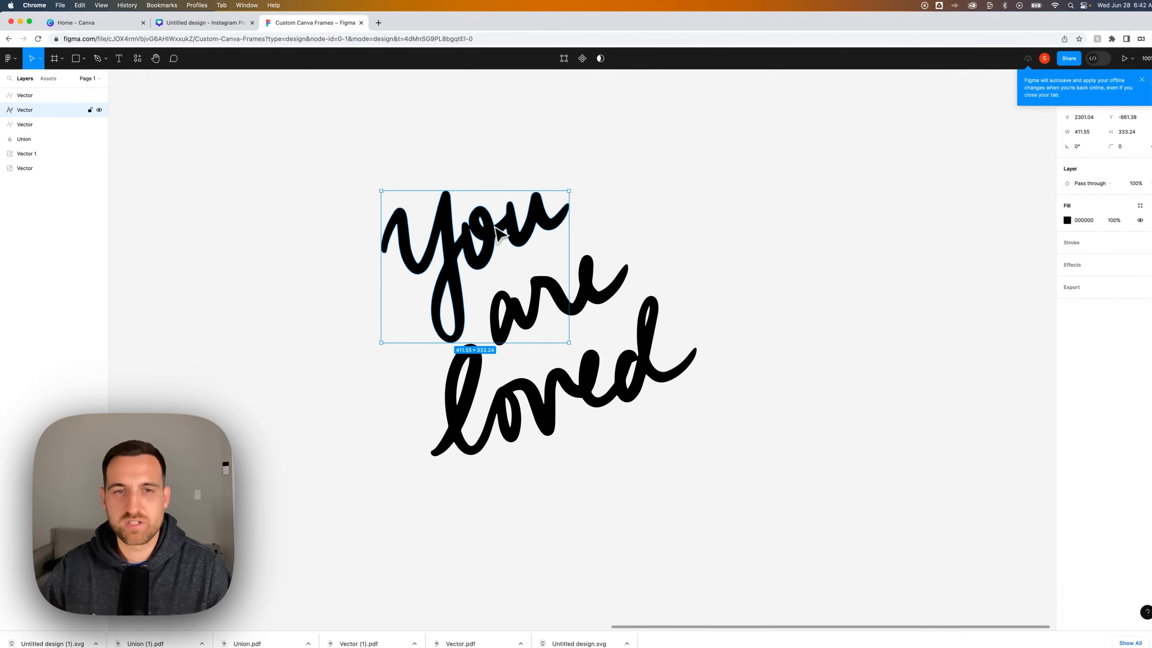
mouse_move(494, 227)
left_mouse_down()
mouse_move(494, 182)
mouse_move(484, 217)
left_mouse_up()
left_click_drag(549, 290, 548, 282)
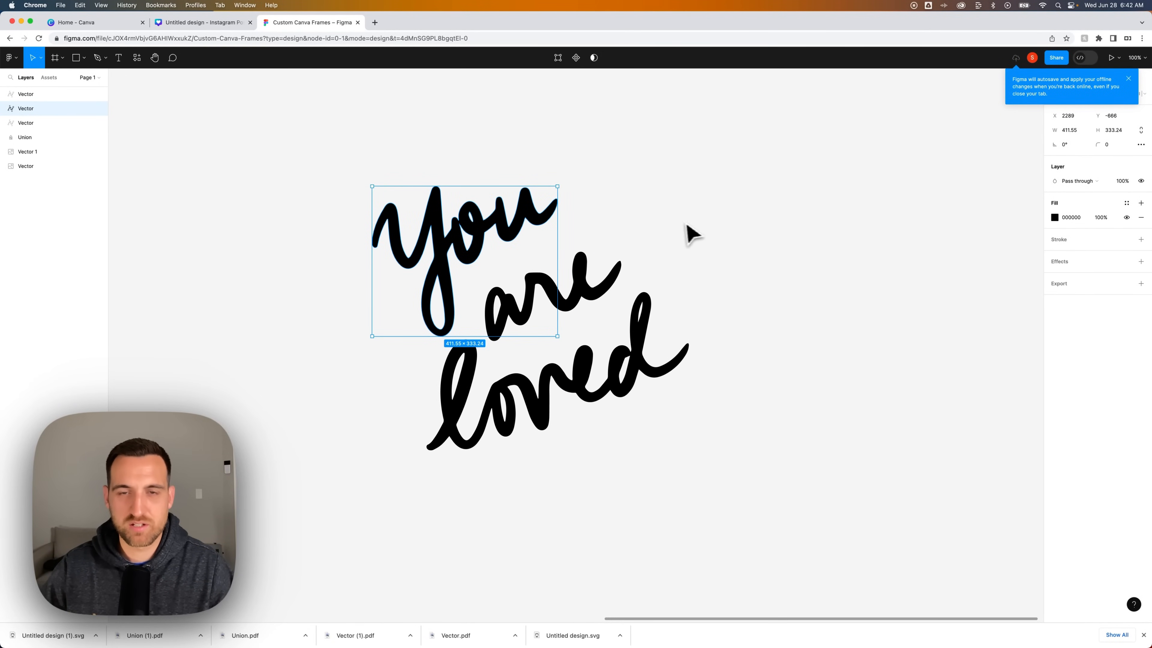
Merge the "You", "are" and "loved" vectors into a single shape with Union selection.
left_click_drag(725, 172, 407, 481)
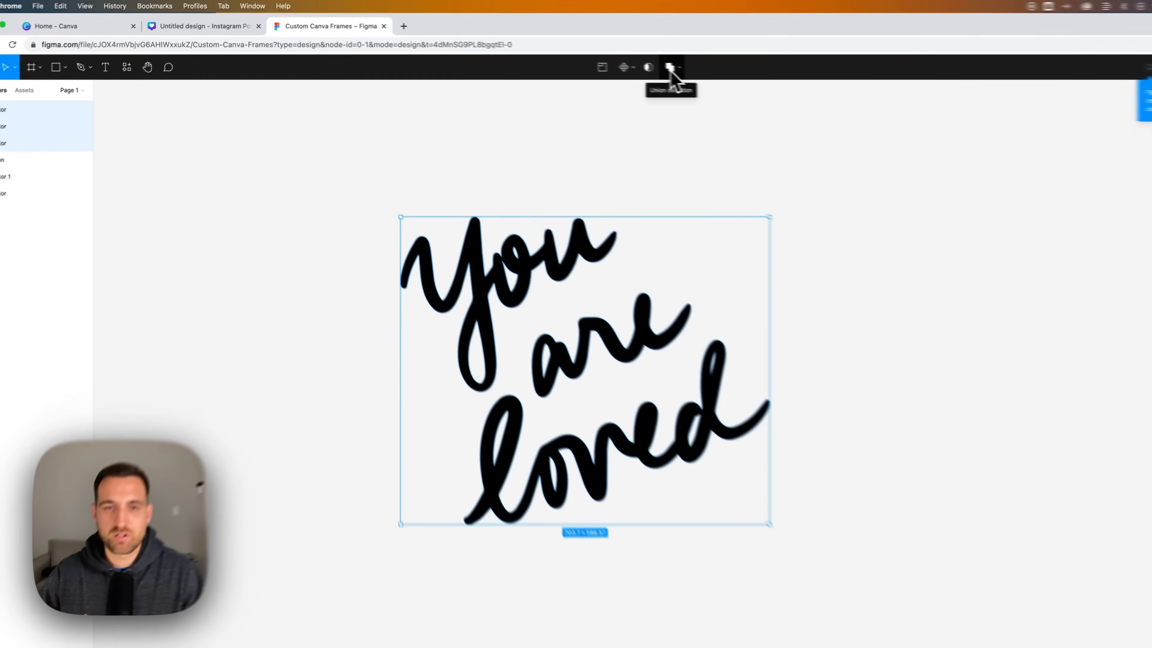
left_click(603, 60)
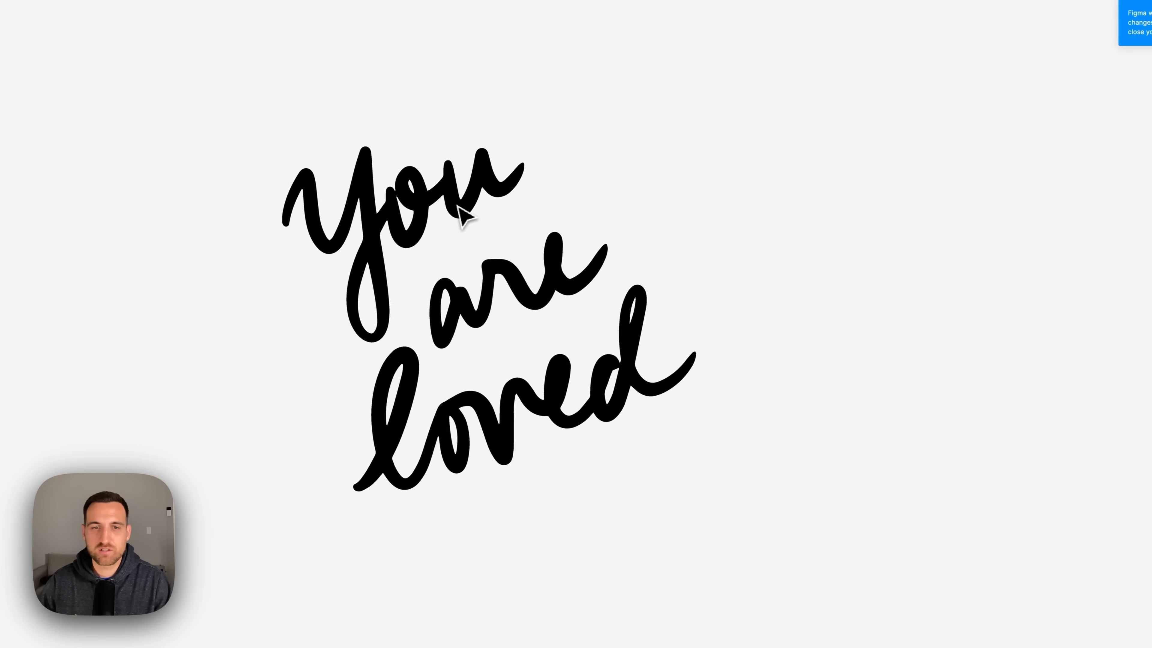
scroll(571, 411, "down", 5)
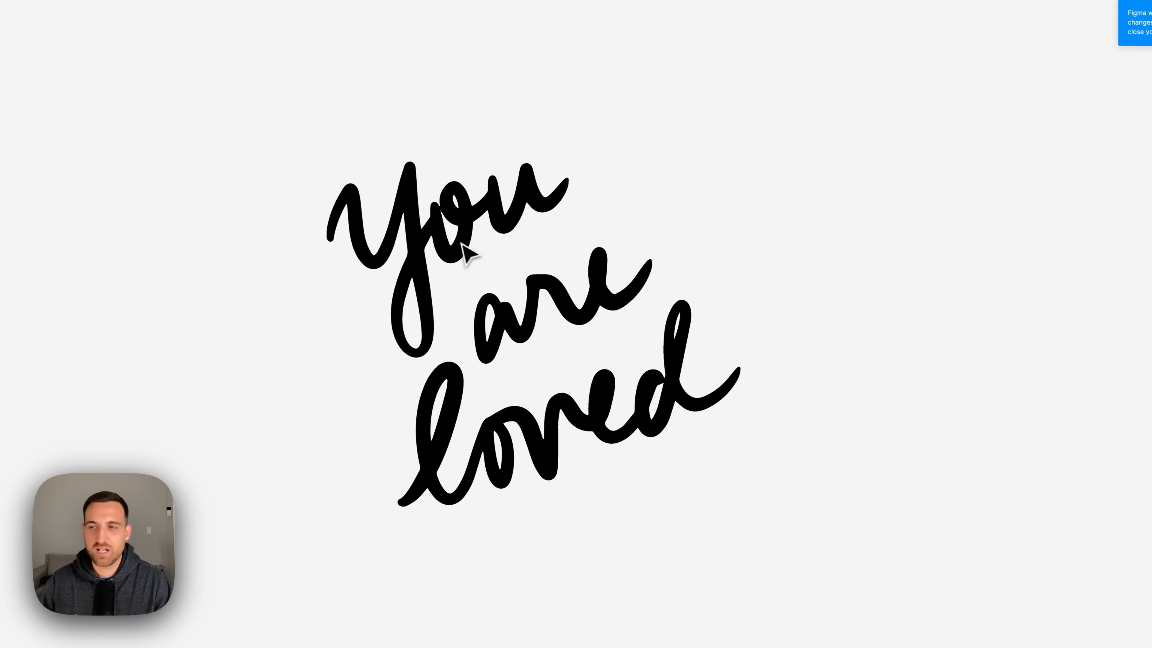
Add an export setting to the merged lettering and export it as a PDF.
left_click(1138, 294)
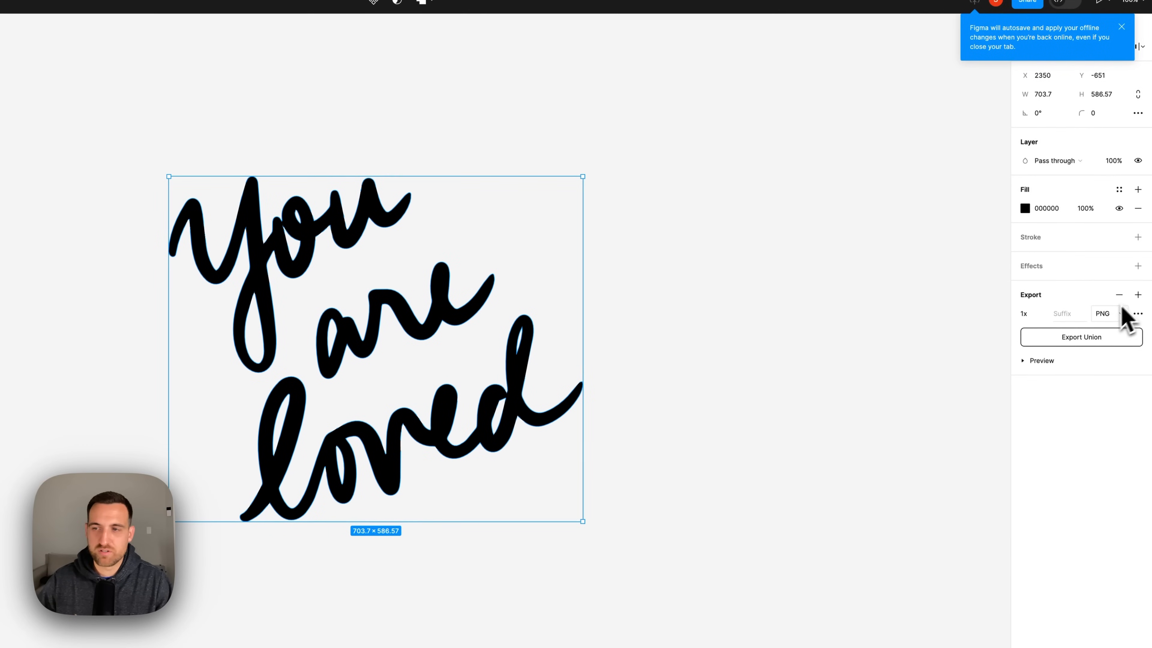
left_click(1109, 314)
left_click(1117, 356)
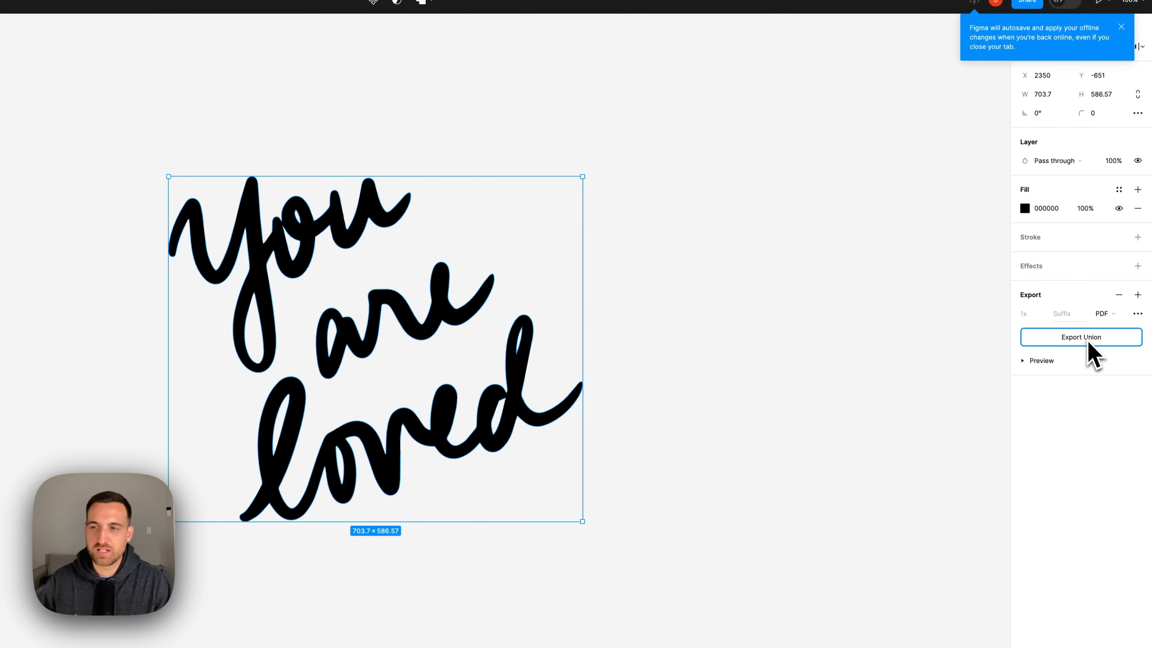
left_click(222, 24)
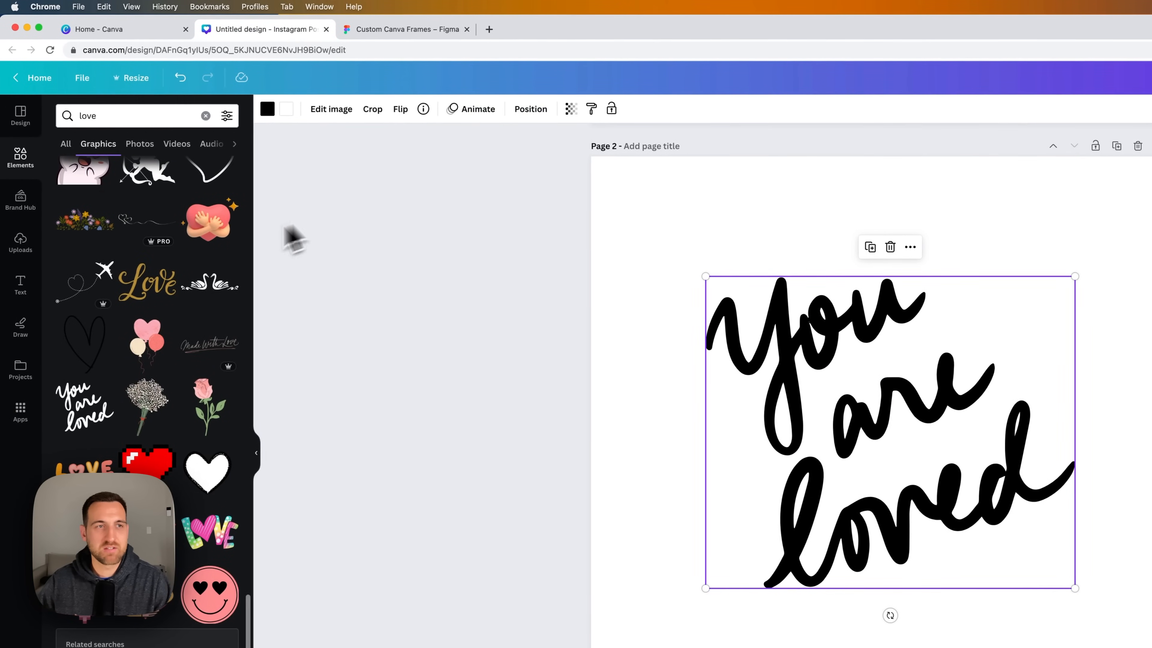
left_click(26, 249)
left_click(136, 143)
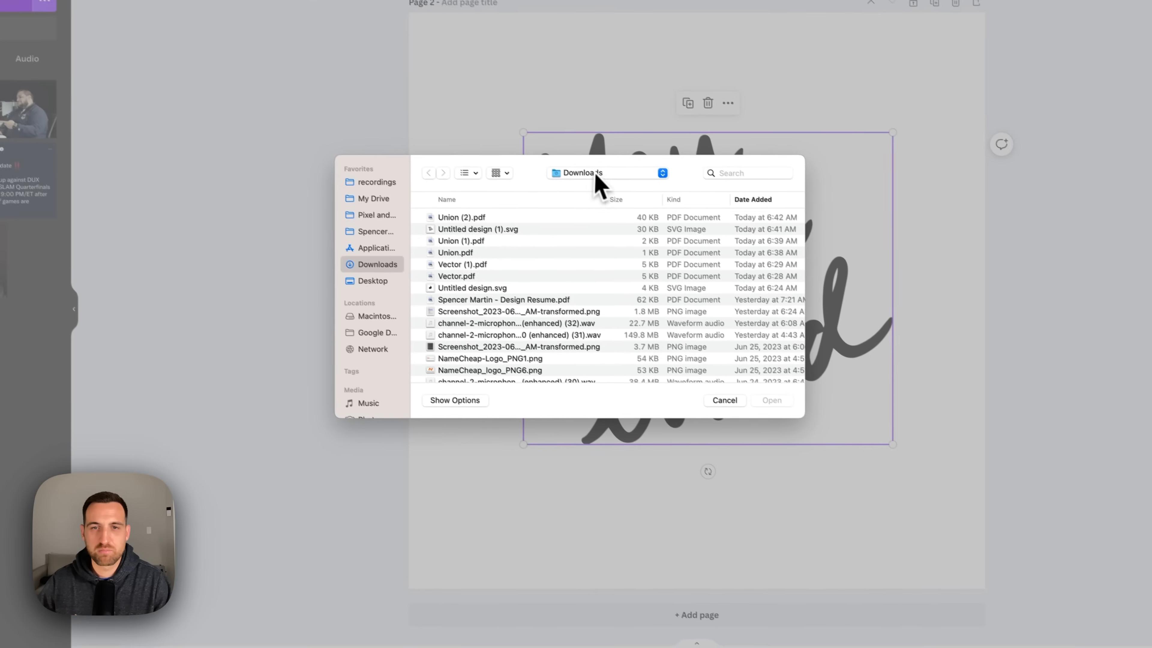
left_click(509, 217)
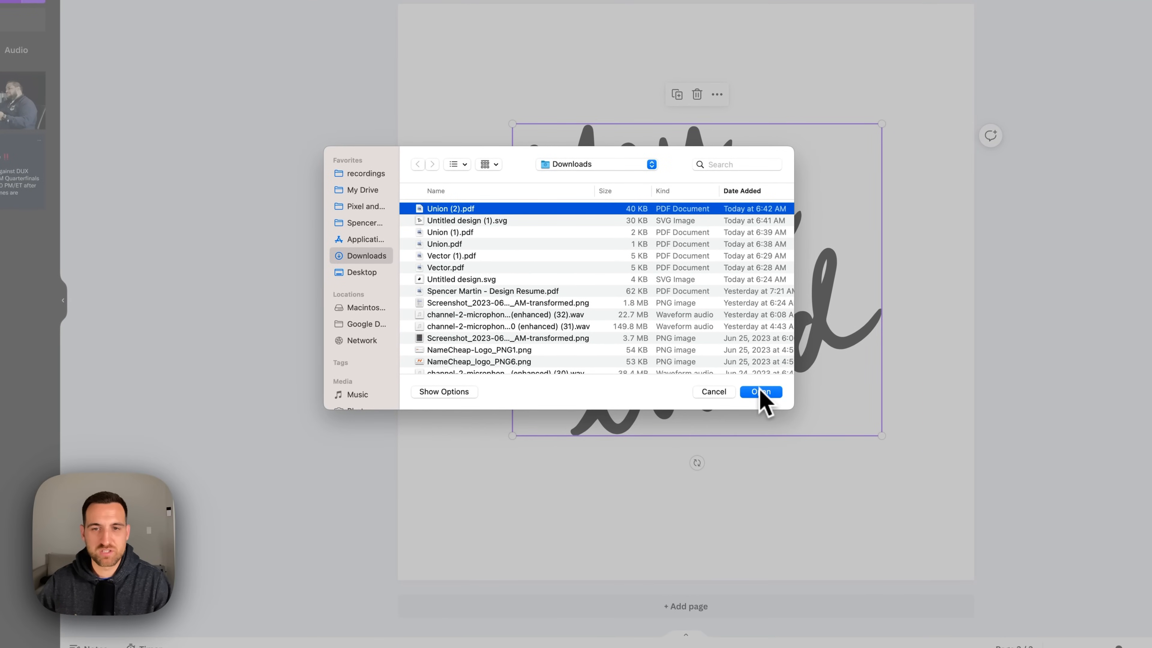
left_click(724, 392)
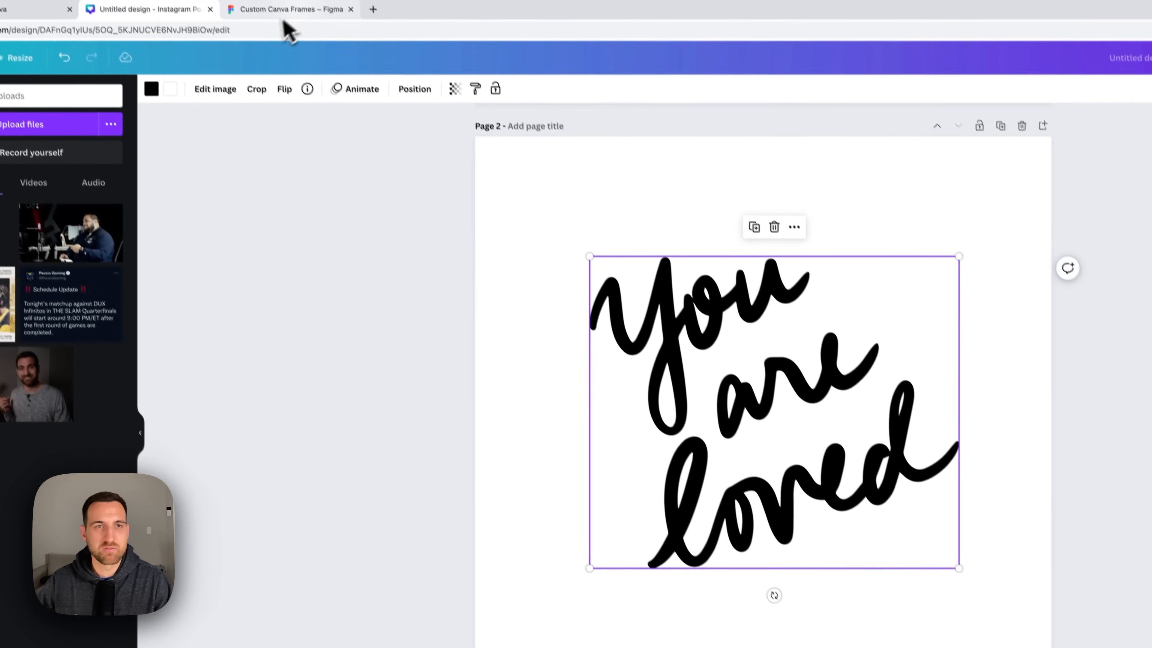
Return to the Figma file and change the merged lettering's solid black fill to an image fill.
left_click(281, 13)
left_click(1024, 228)
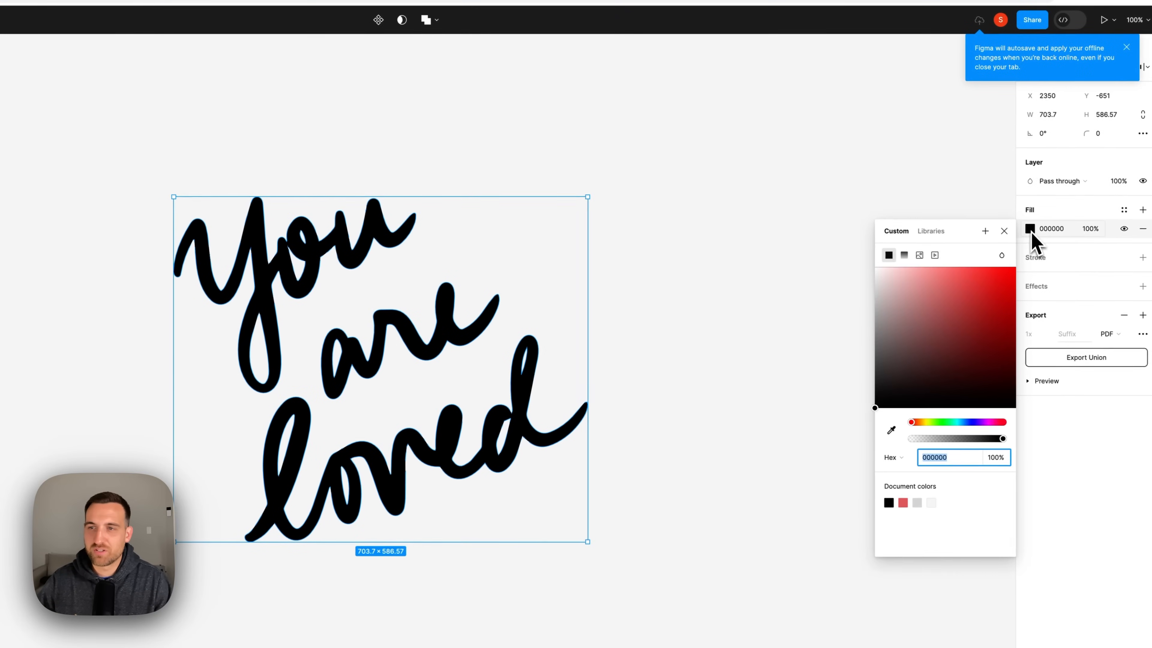
left_click(914, 254)
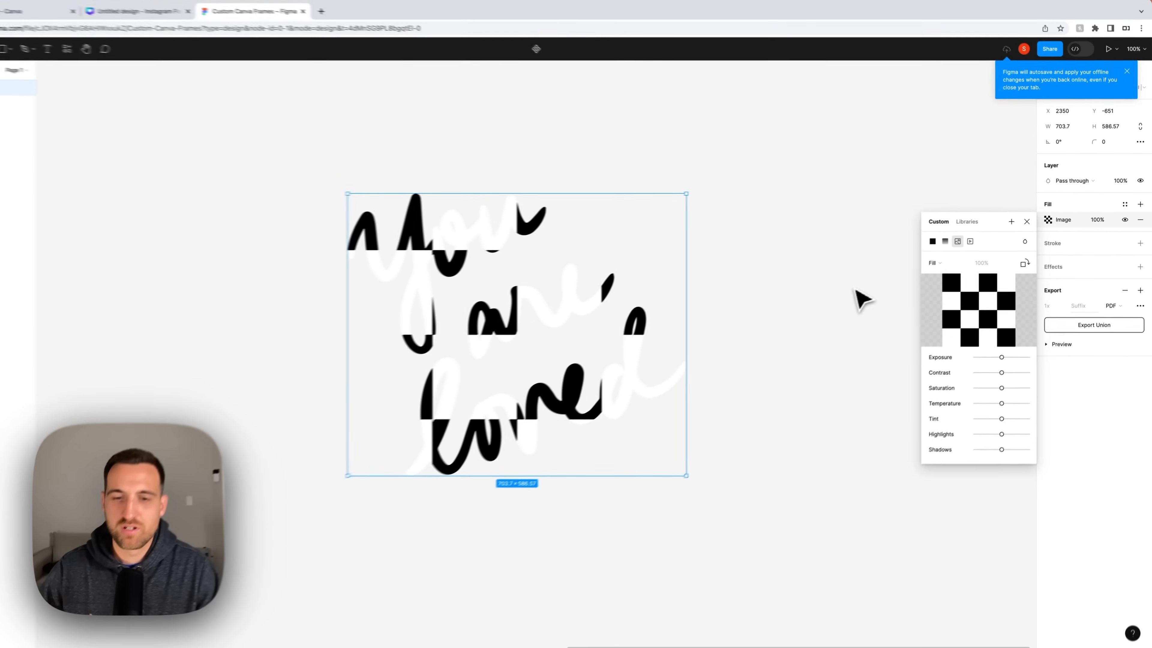
Export the image-filled "You are loved" lettering from Figma as a PDF.
left_click(190, 25)
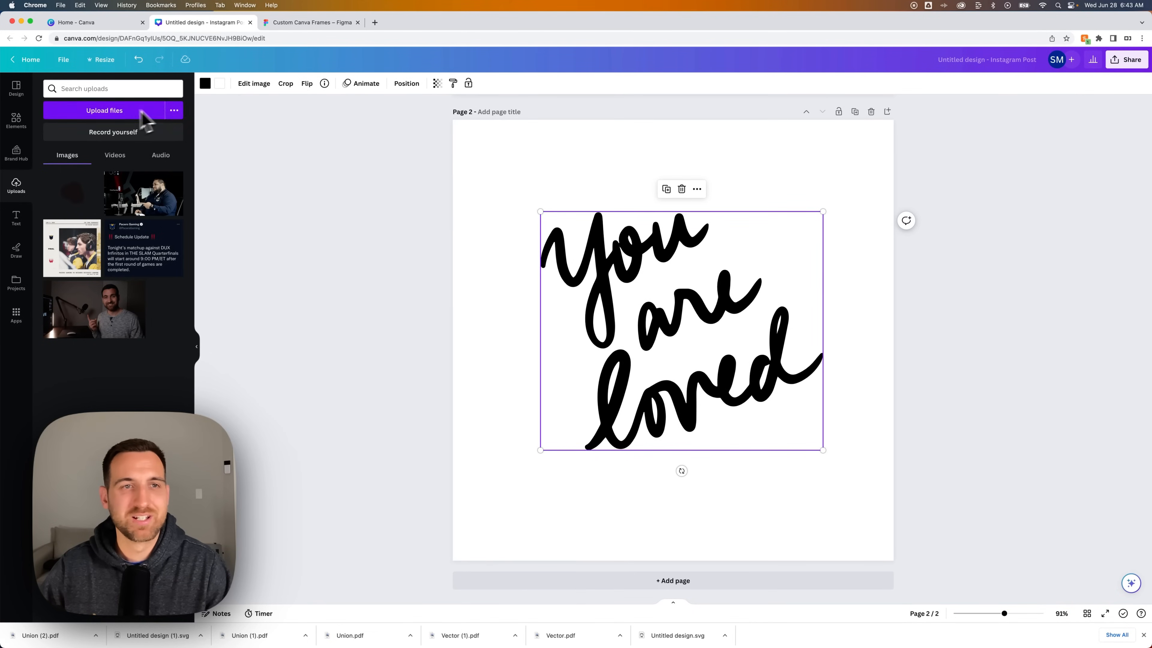
left_click(295, 22)
left_click(1106, 319)
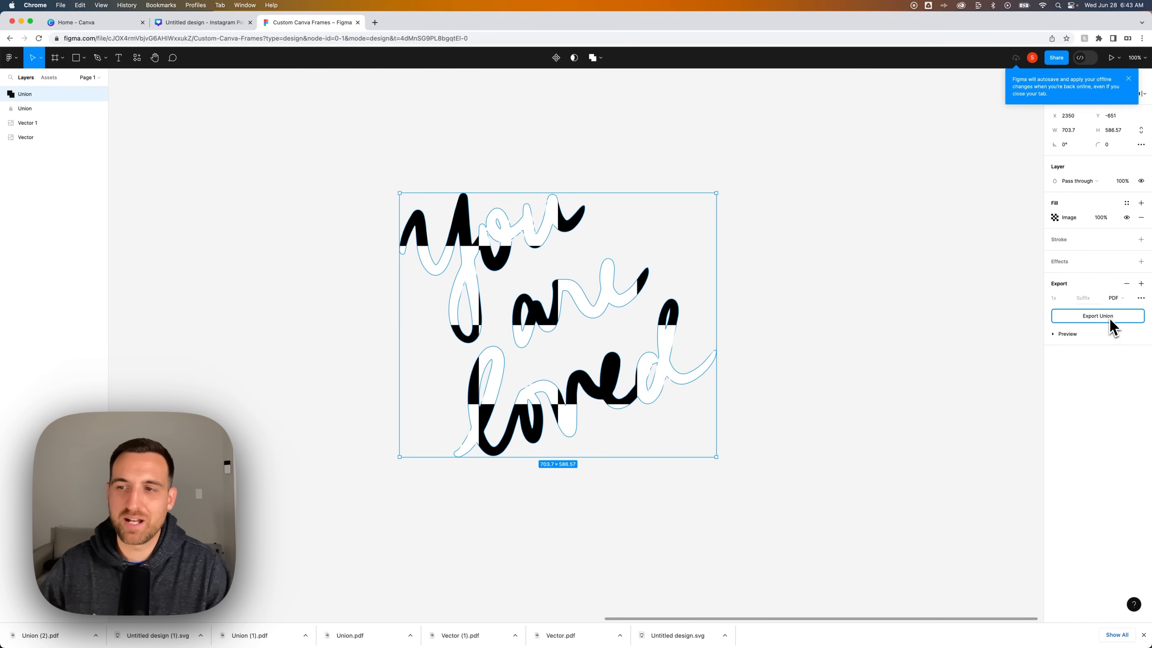
Switch to the Canva design and upload Union (3).pdf from the Downloads folder.
left_click(201, 28)
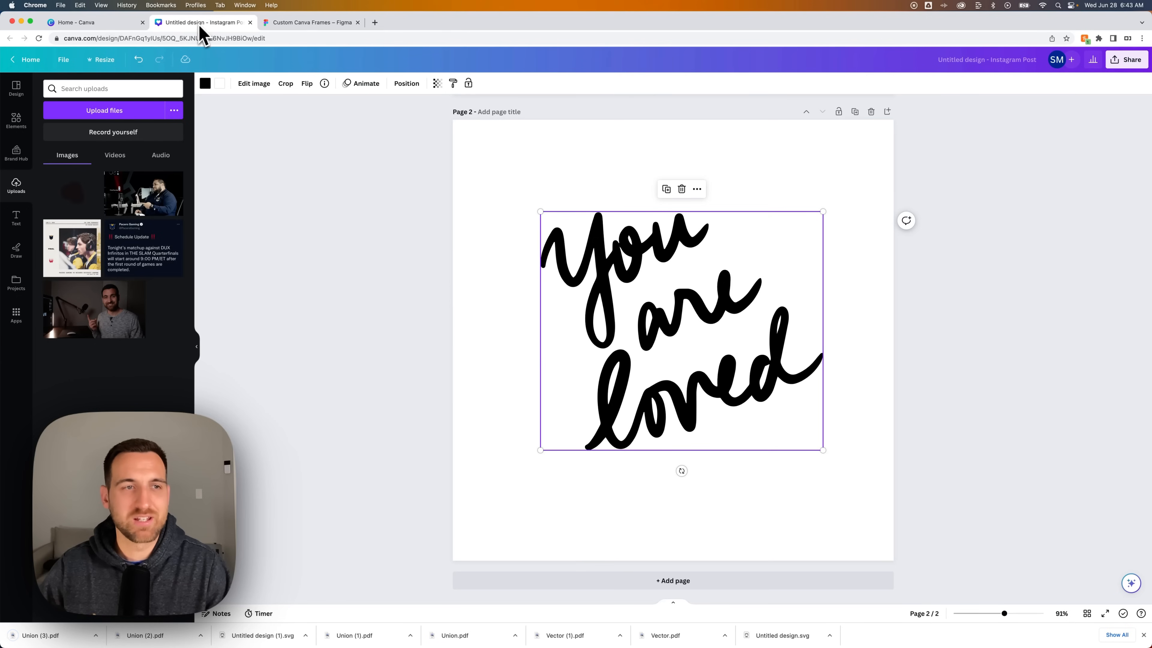
left_click(107, 111)
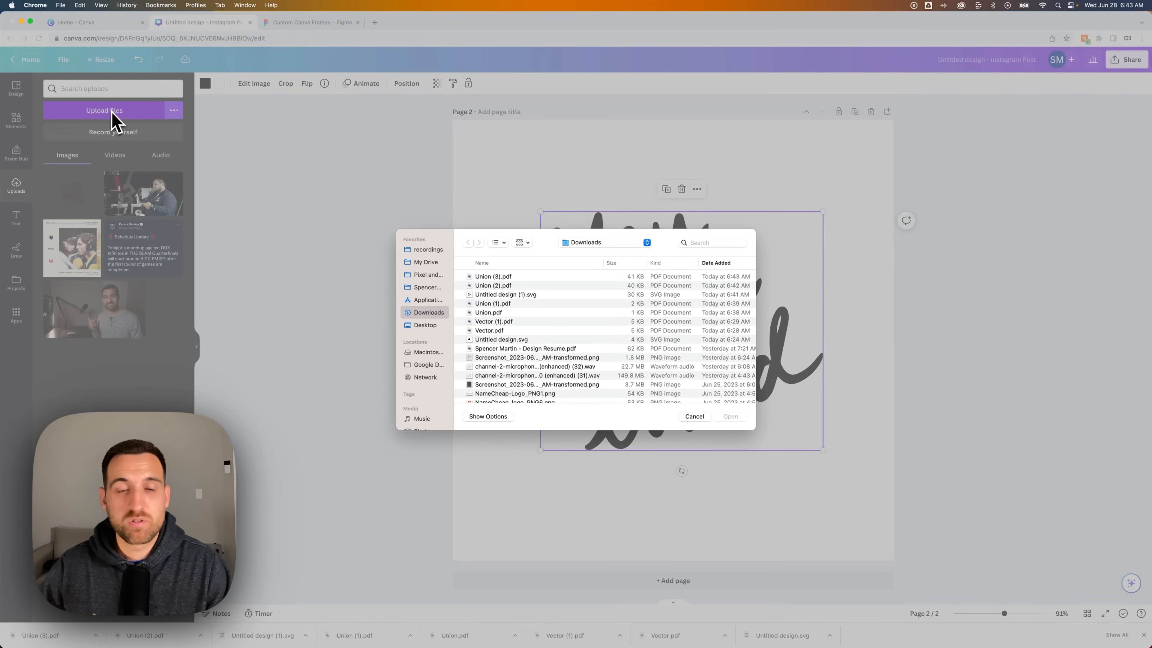
left_click(549, 278)
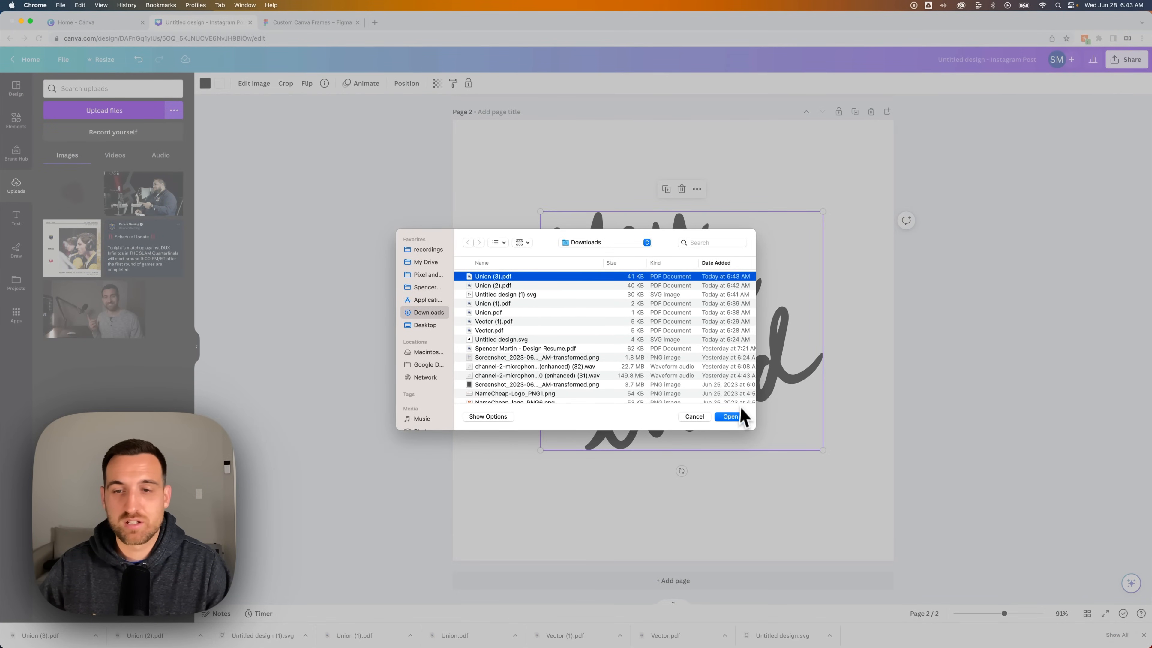
left_click(740, 415)
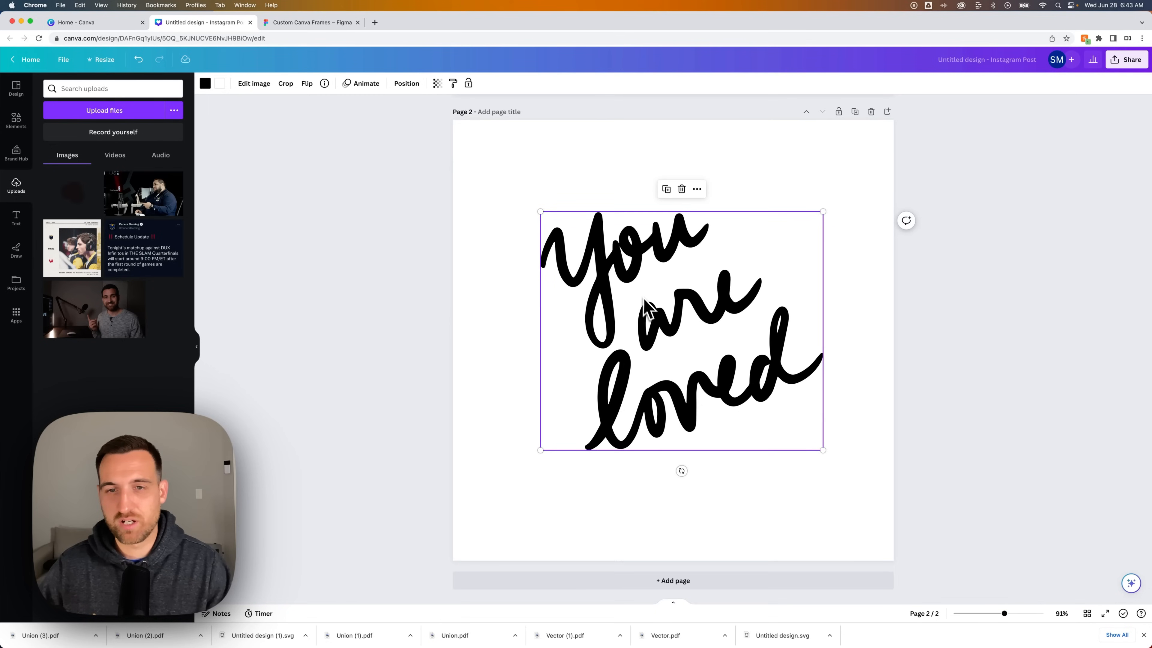
Replace the black lettering graphic on page 2 with the Union (3).pdf design from the projects and detach its image.
key("Delete")
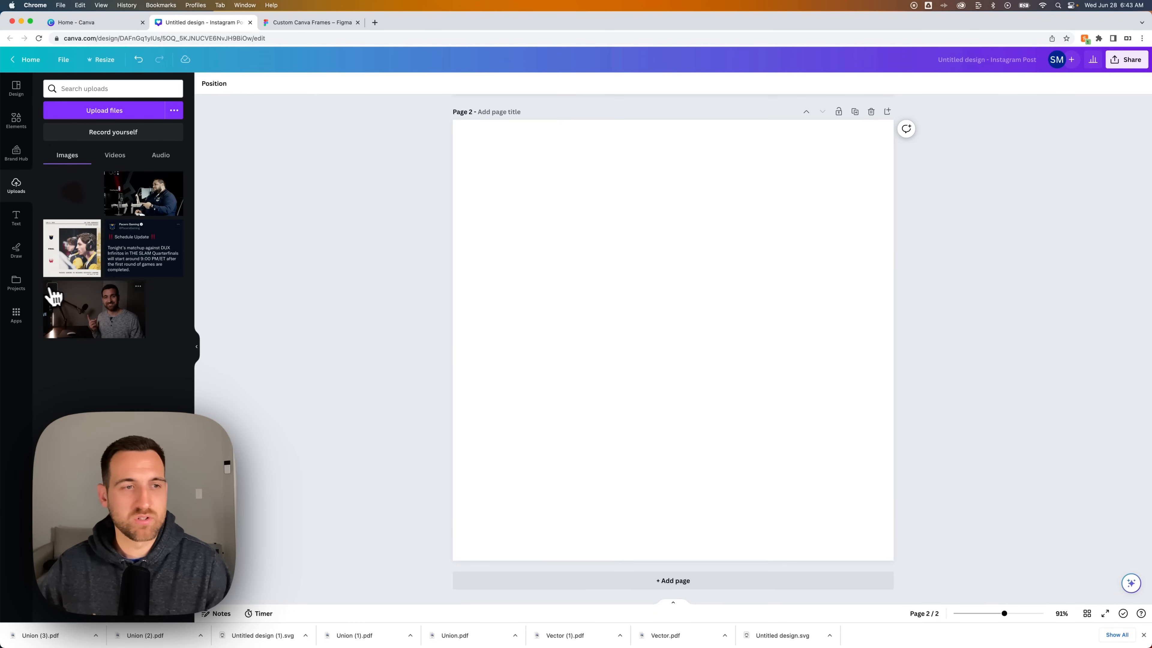
left_click(16, 281)
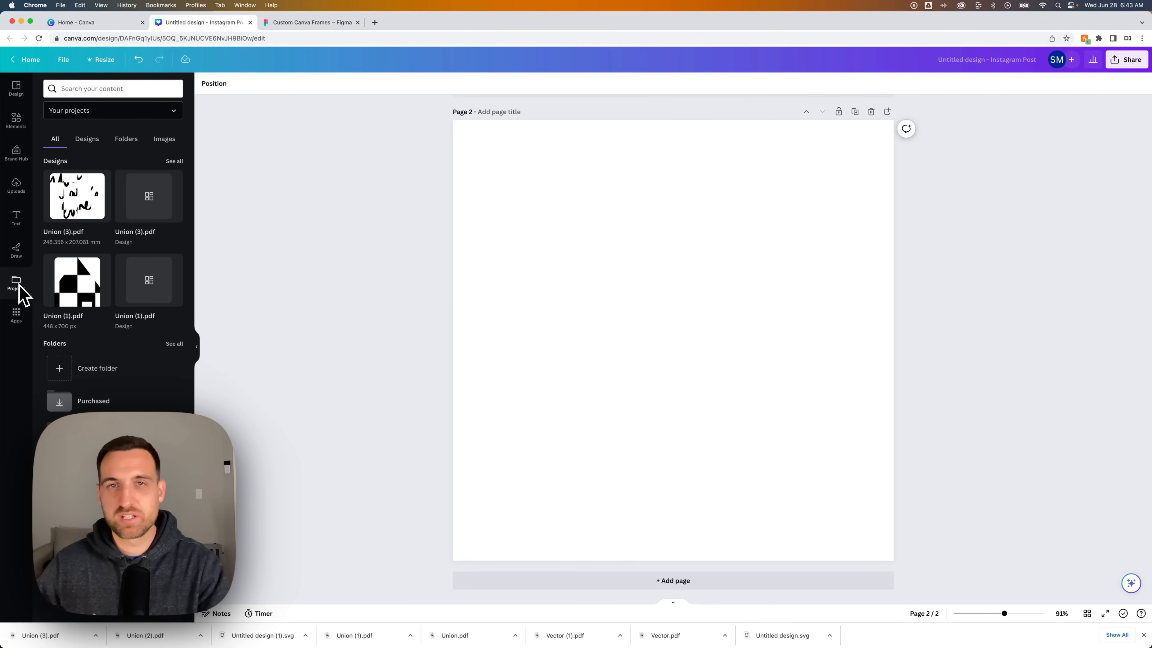
left_click_drag(60, 179, 663, 248)
right_click(662, 247)
left_click(635, 238)
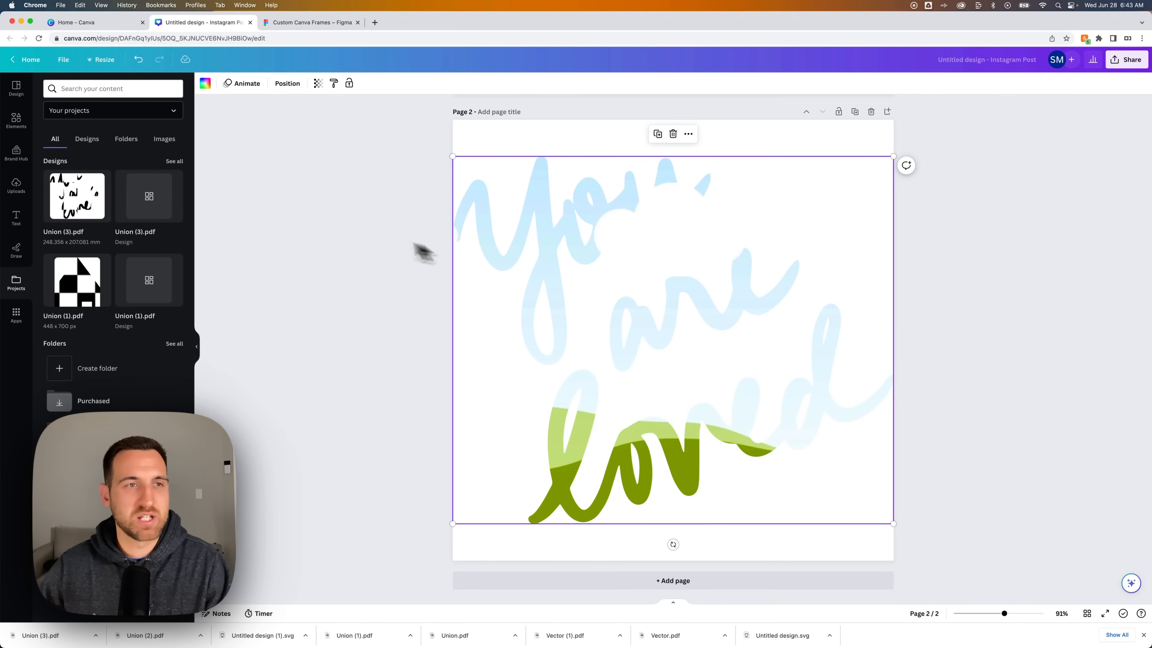
Search the elements for "sunset" photos and fill the lettering frame with the red cloudy sunset photo.
left_click(24, 124)
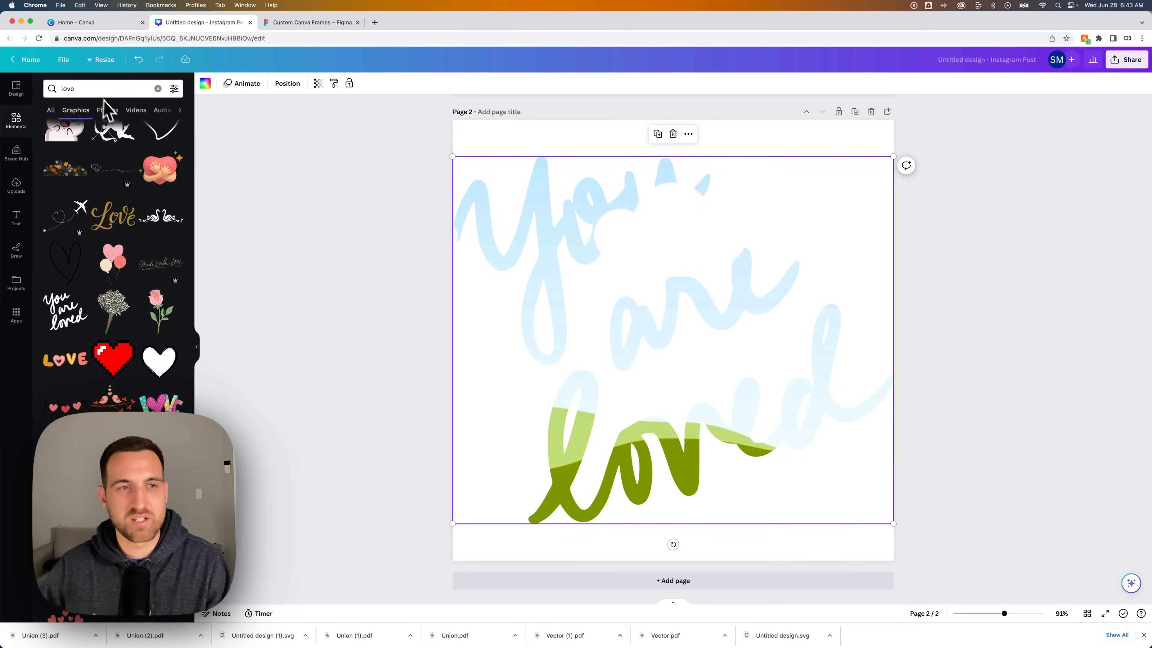
scroll(132, 124, "up", 10)
left_click_drag(107, 90, 2, 82)
type("sunset")
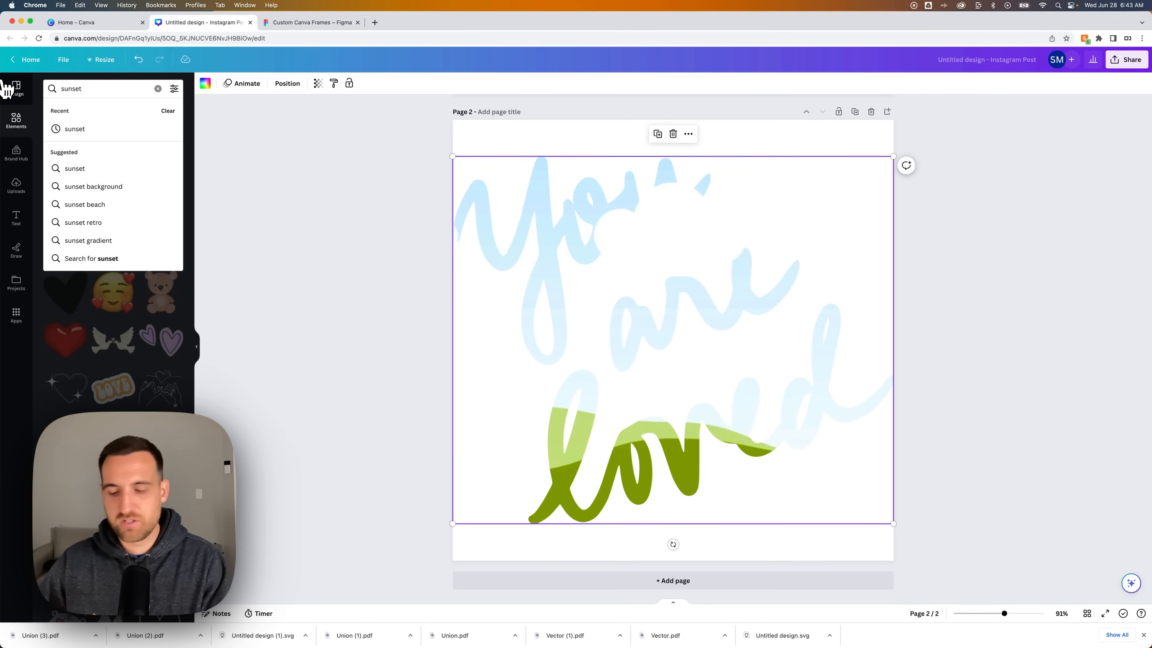
key("Return")
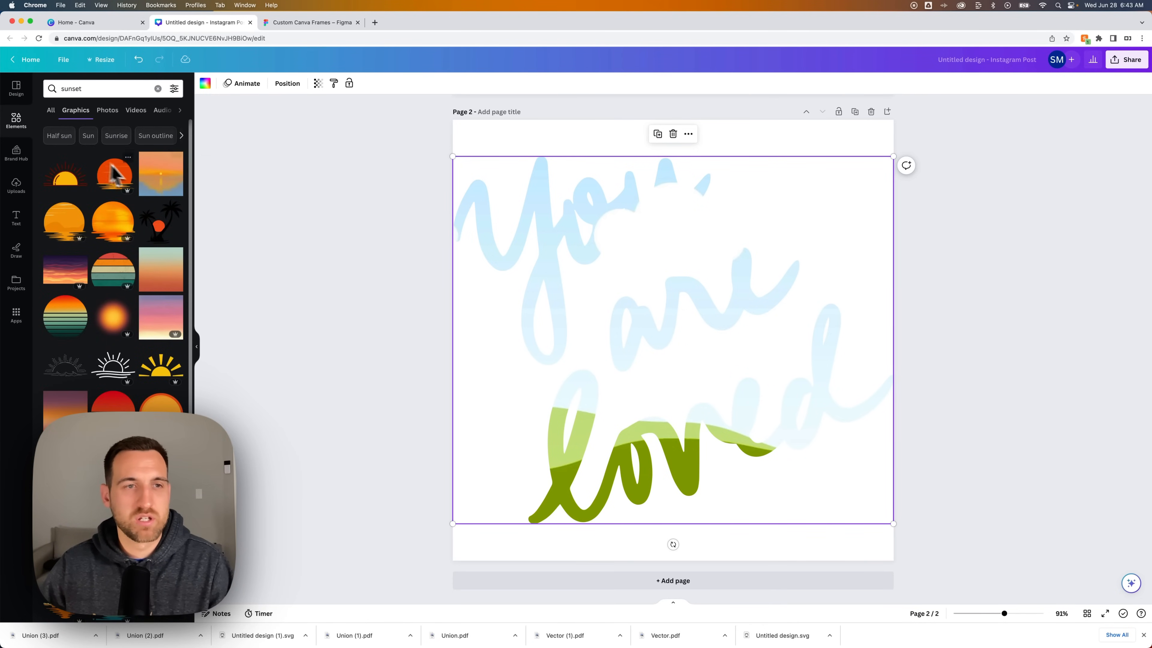
left_click(118, 113)
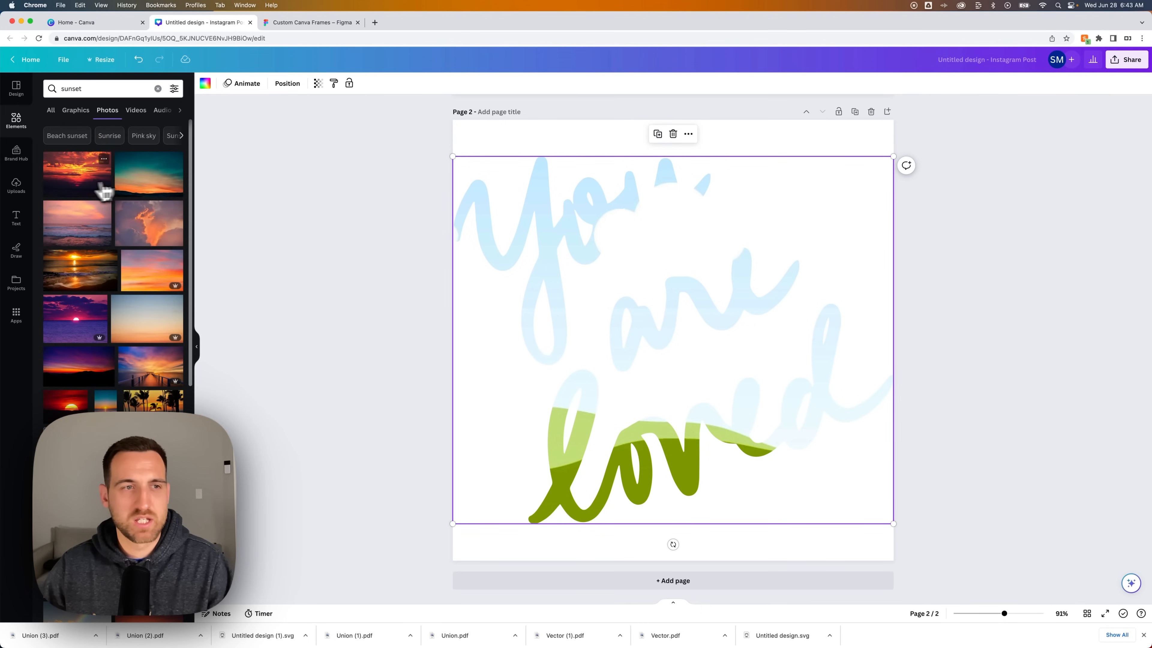
left_click_drag(97, 184, 675, 305)
Scale the sunset-filled lettering down and place it around the middle of page 2.
left_click_drag(881, 174, 728, 301)
left_click_drag(729, 287, 720, 293)
left_click(838, 175)
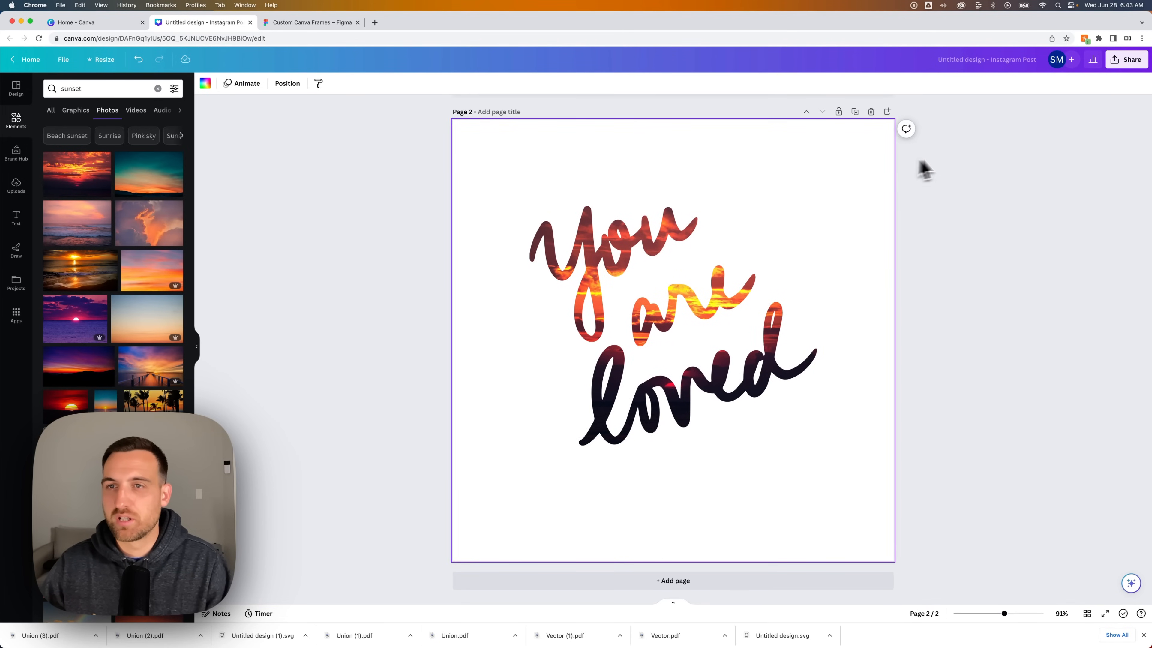
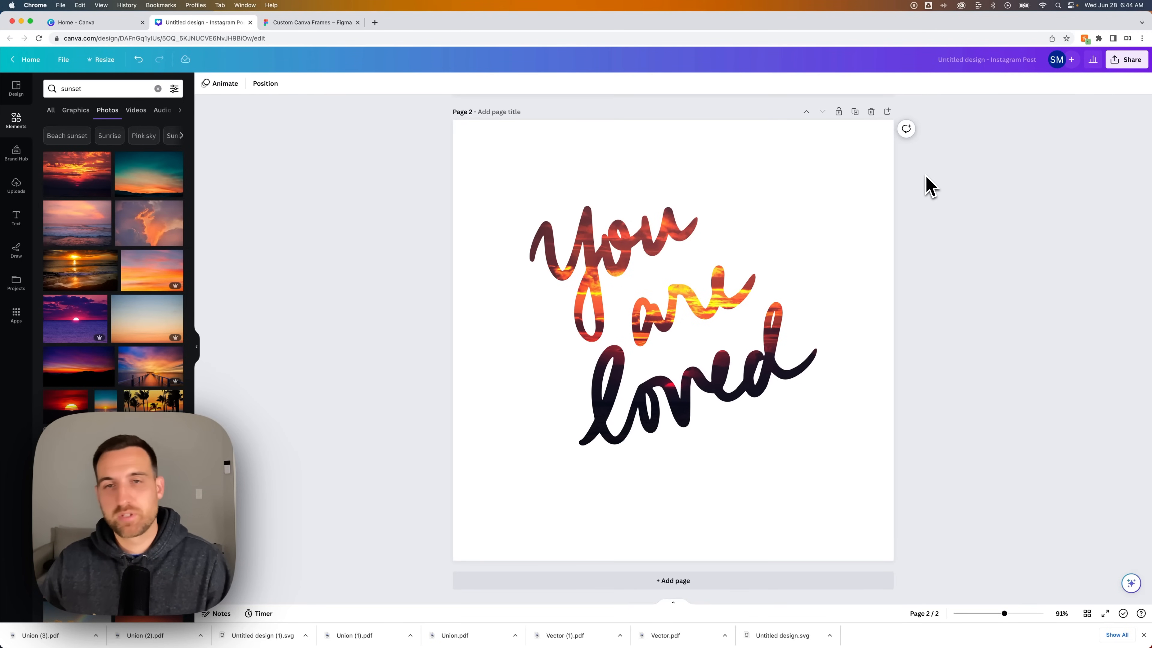
Switch to the Figma file and add the text "You" in the empty canvas area to the right of the lettering.
left_click(293, 25)
left_click(843, 276)
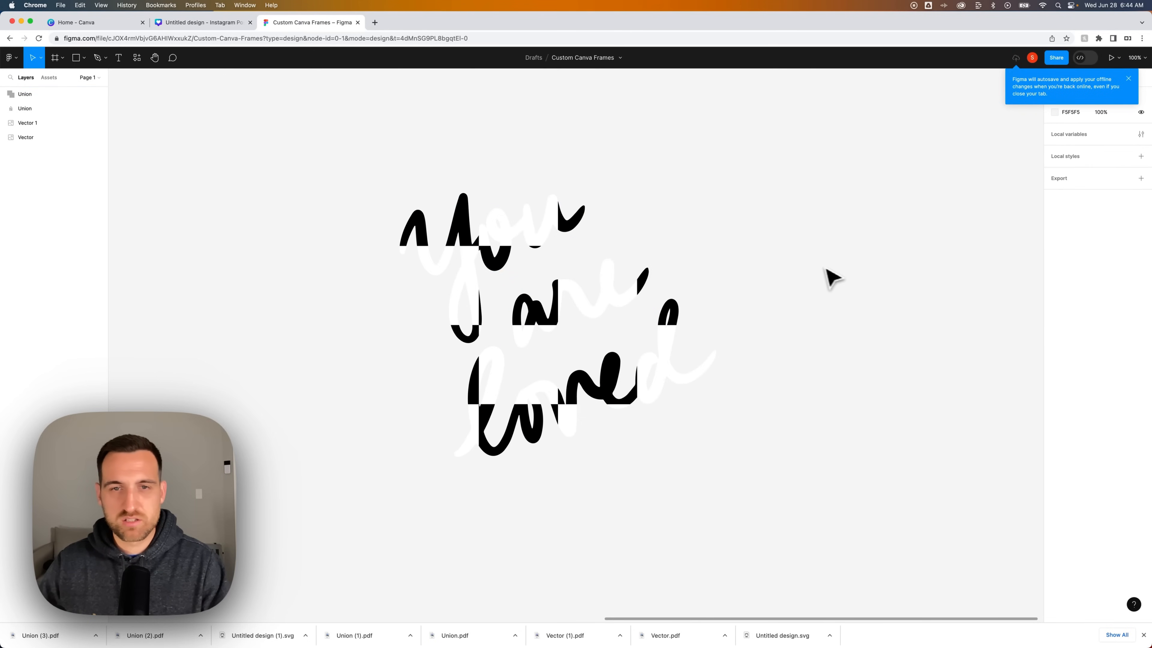
left_click_drag(828, 276, 608, 261)
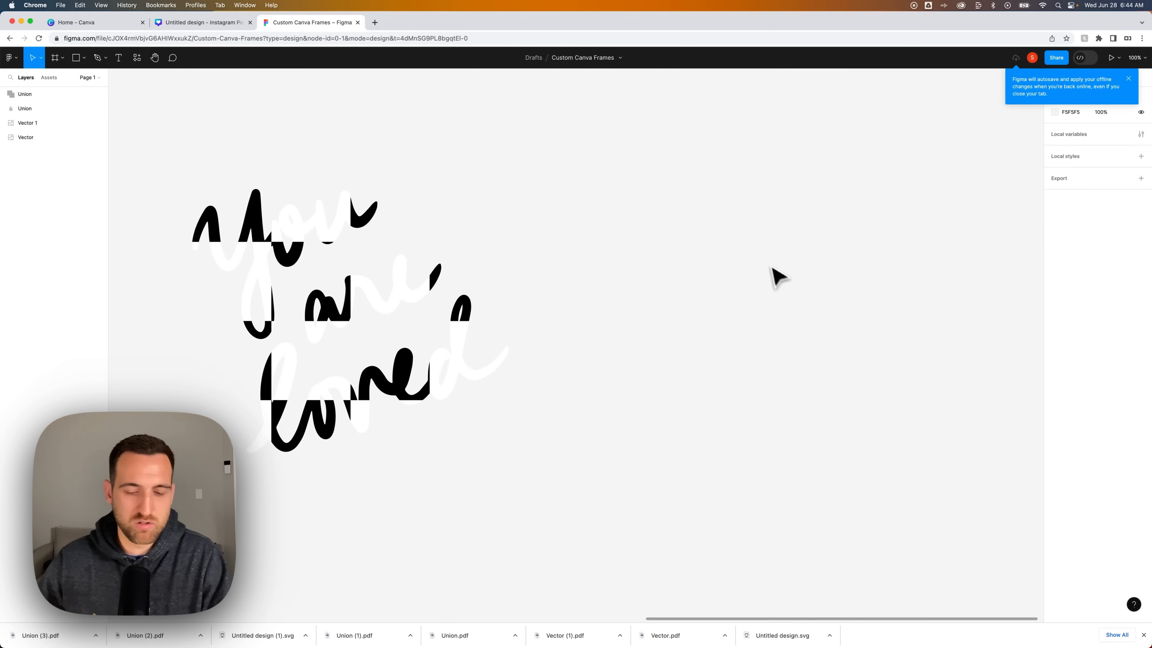
key("t")
left_click(707, 216)
type("Yo")
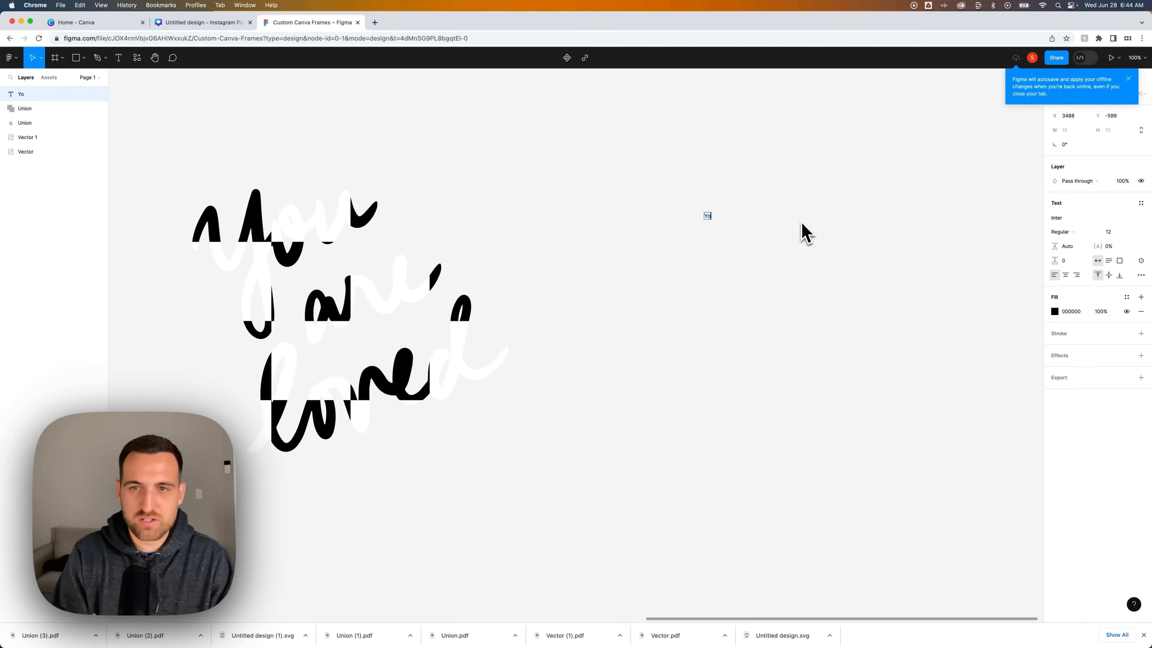
type("u")
Set the font of the whole "You" text to Ingrid Darling.
key("super+a")
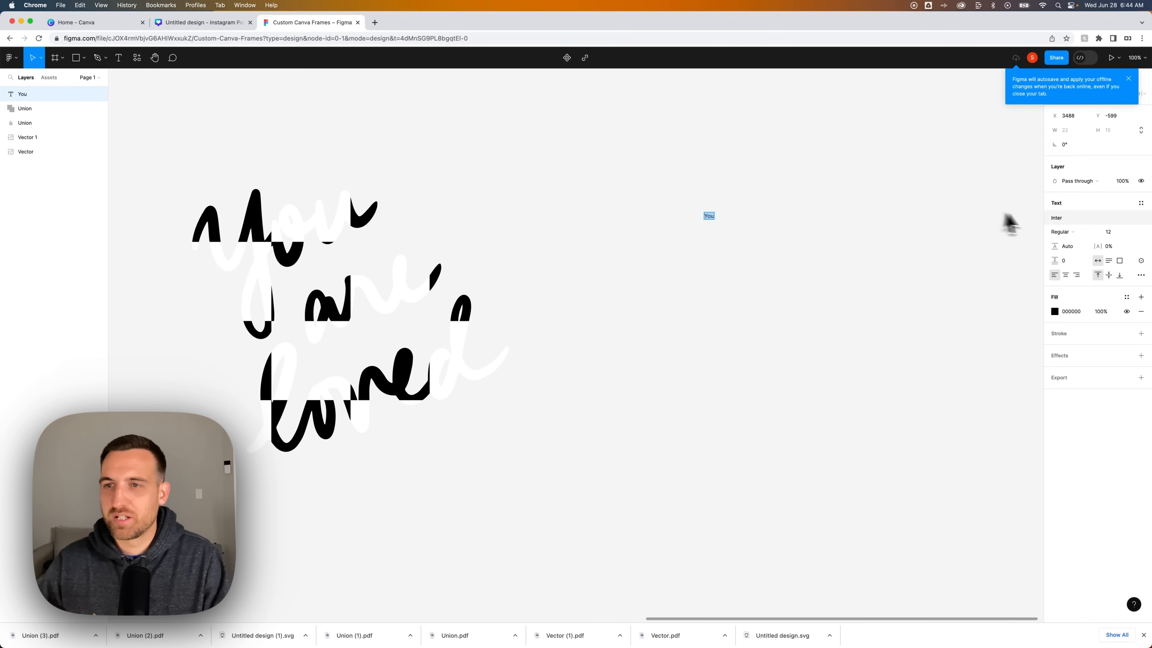
left_click(1065, 217)
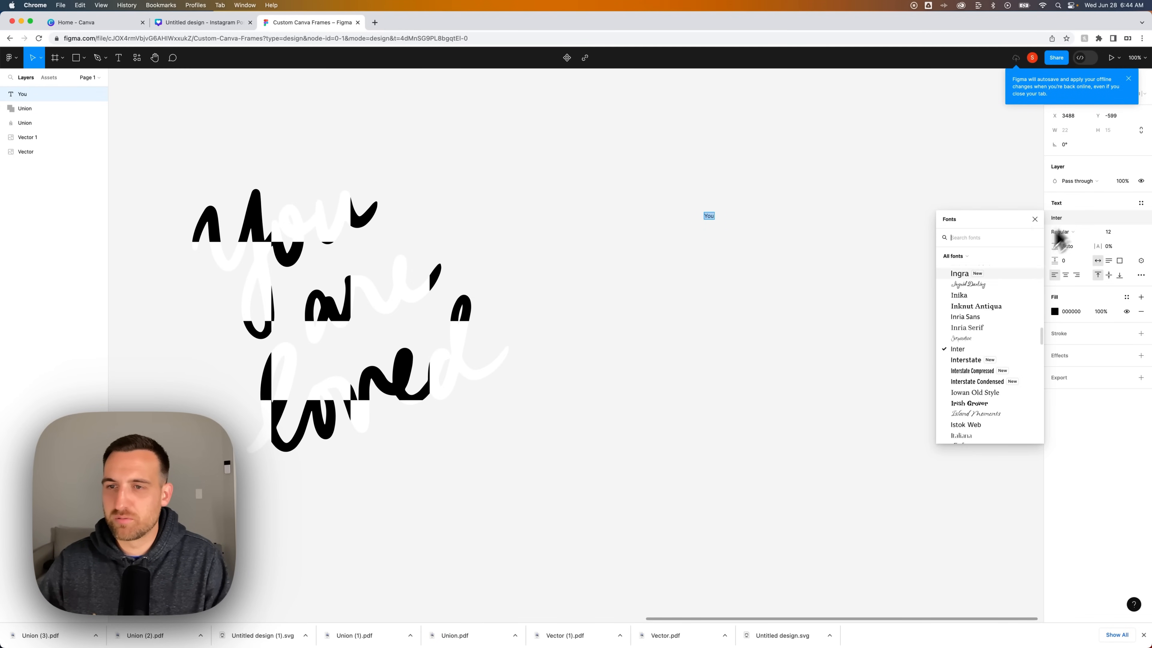
left_click(989, 288)
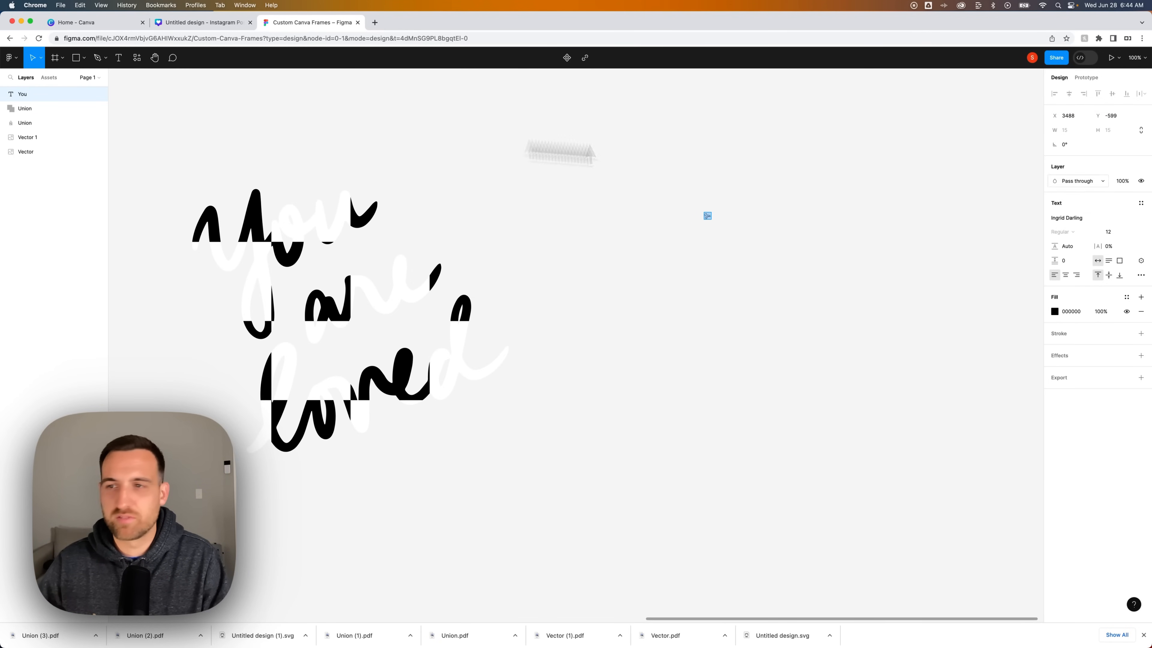
Set the font size of the "You" text to 128.
left_click(707, 216)
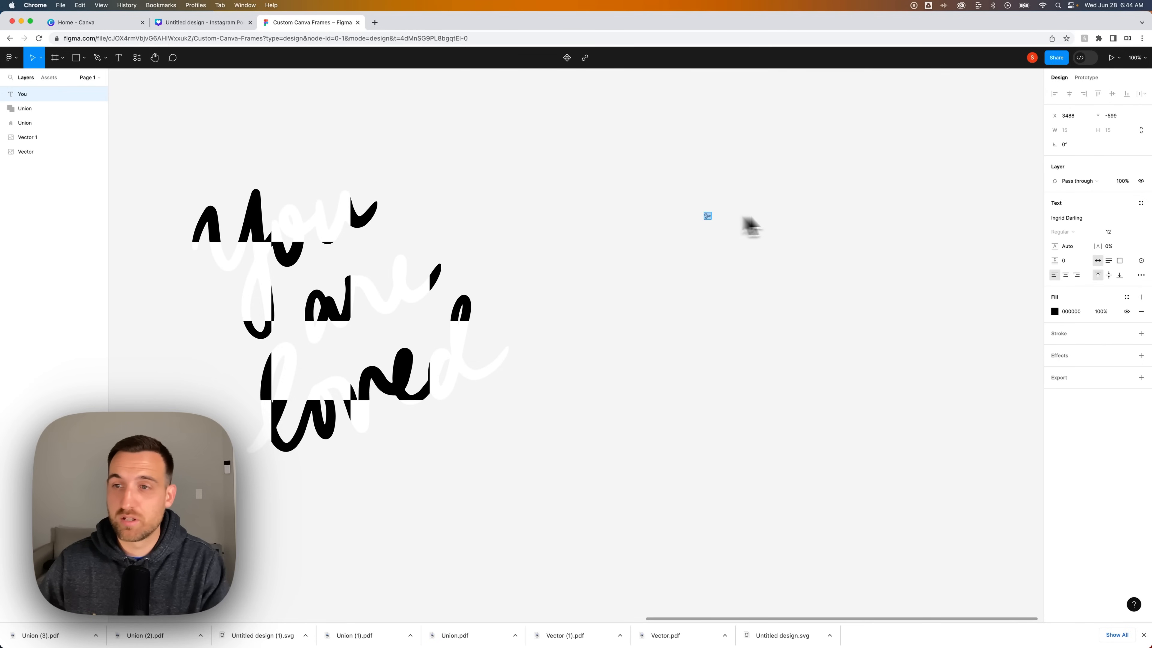
left_click(1127, 236)
left_click(1120, 379)
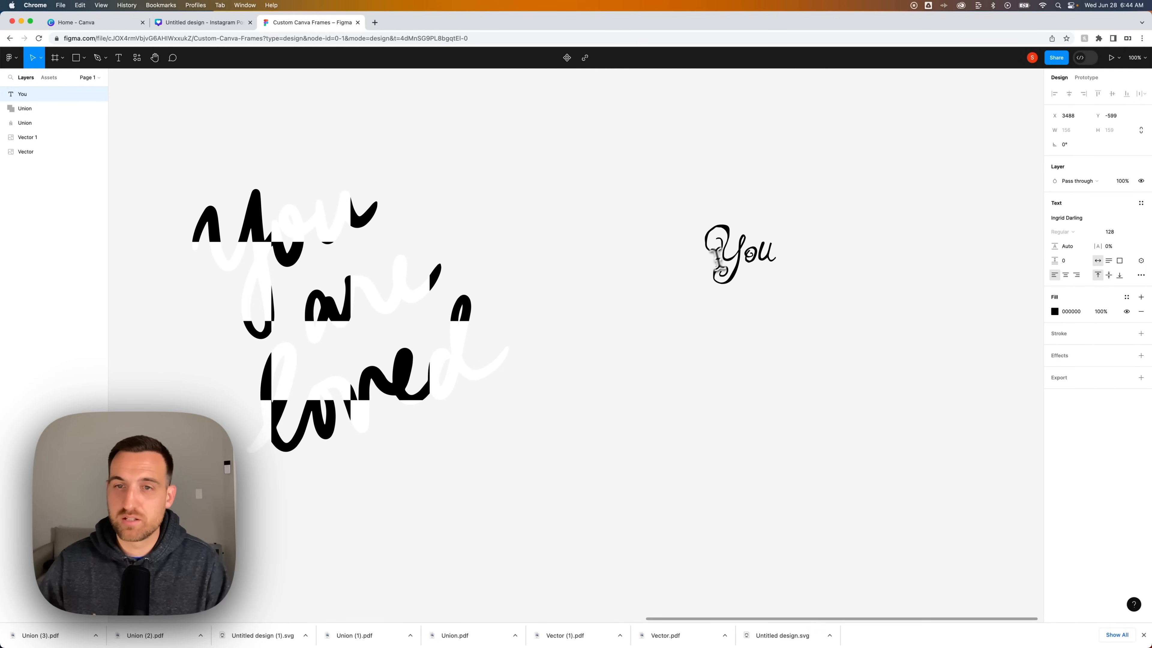
double_click(746, 254)
key("super+a")
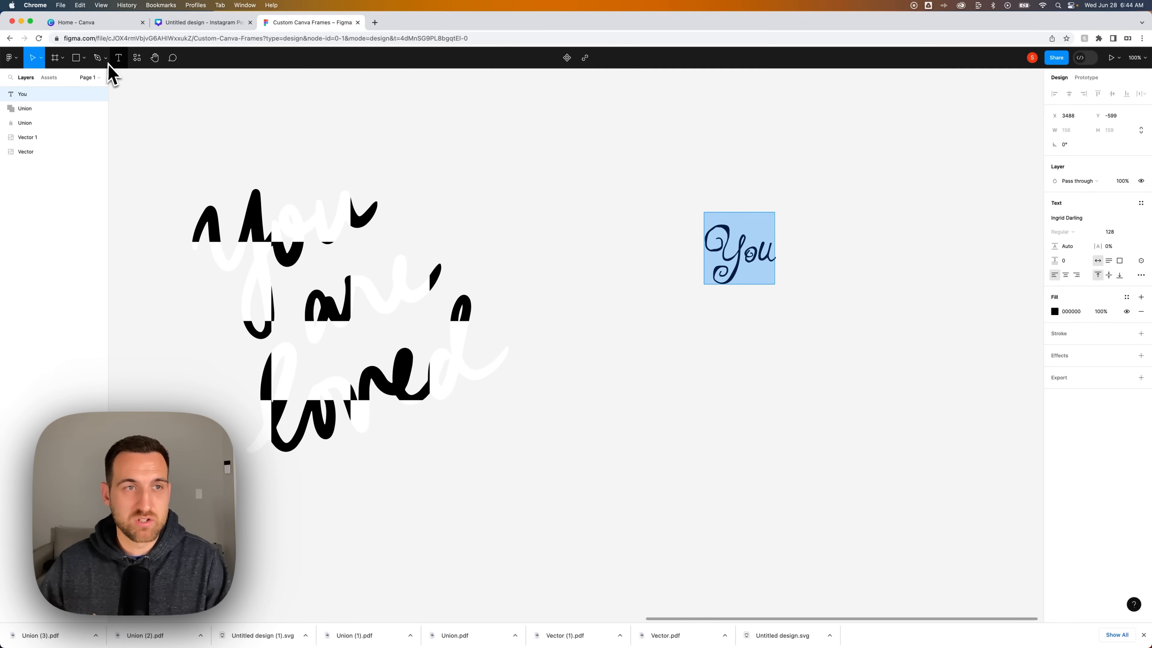
key("Escape")
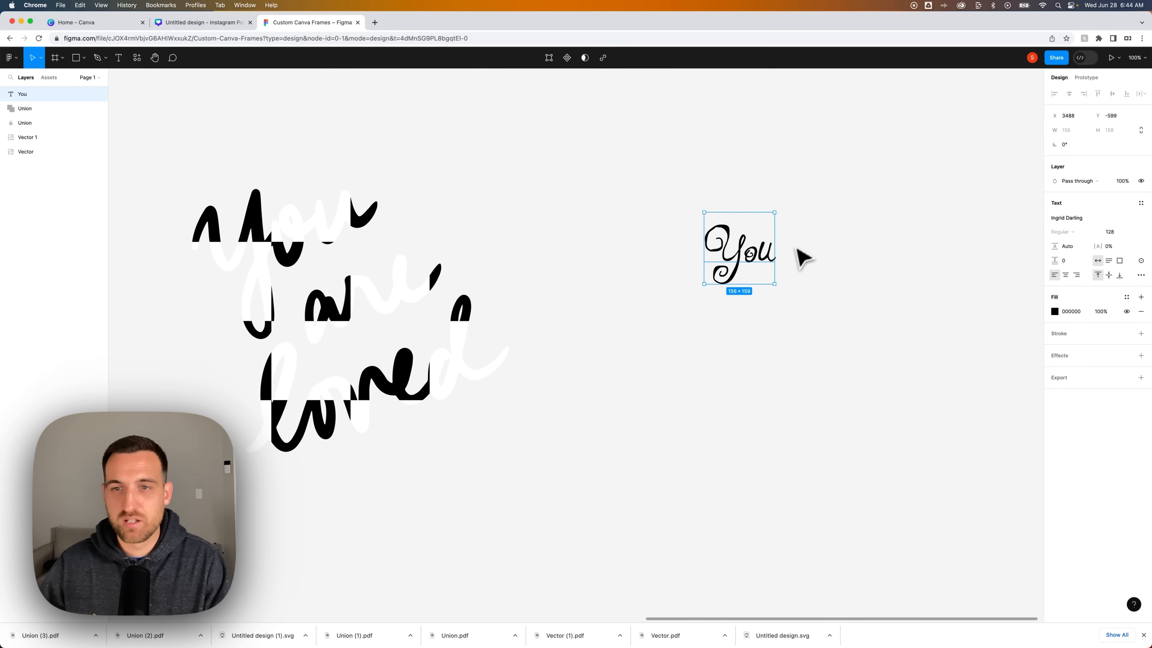
Scale the "You" text up proportionally to about 520 × 531 with the Scale tool.
key("k")
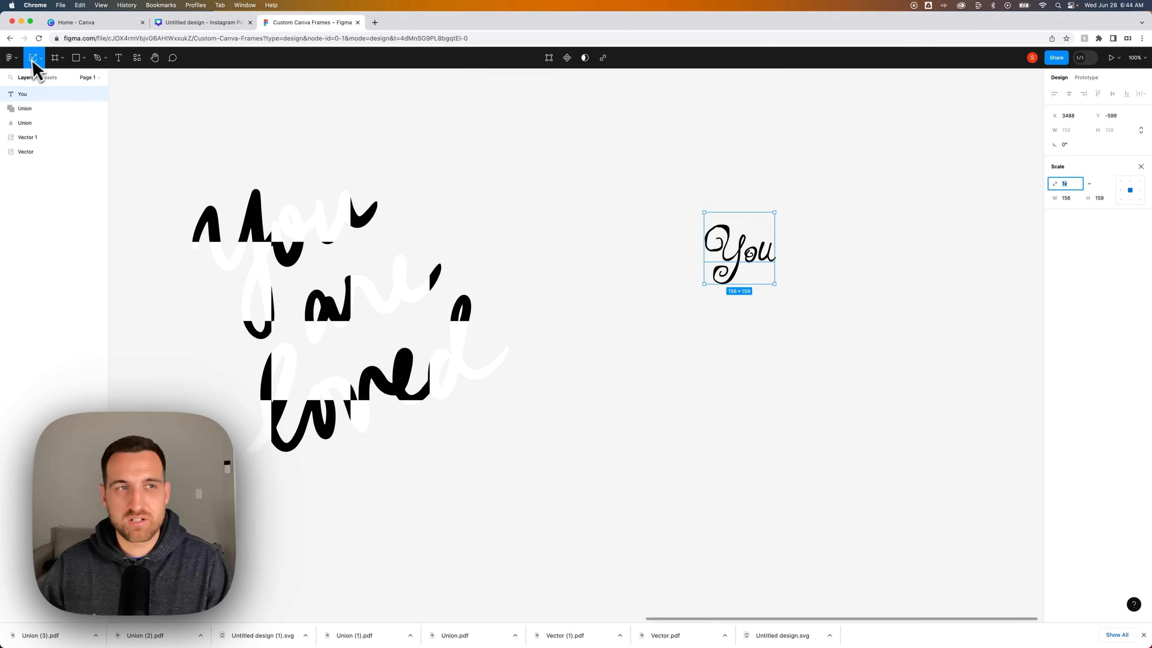
left_click(43, 60)
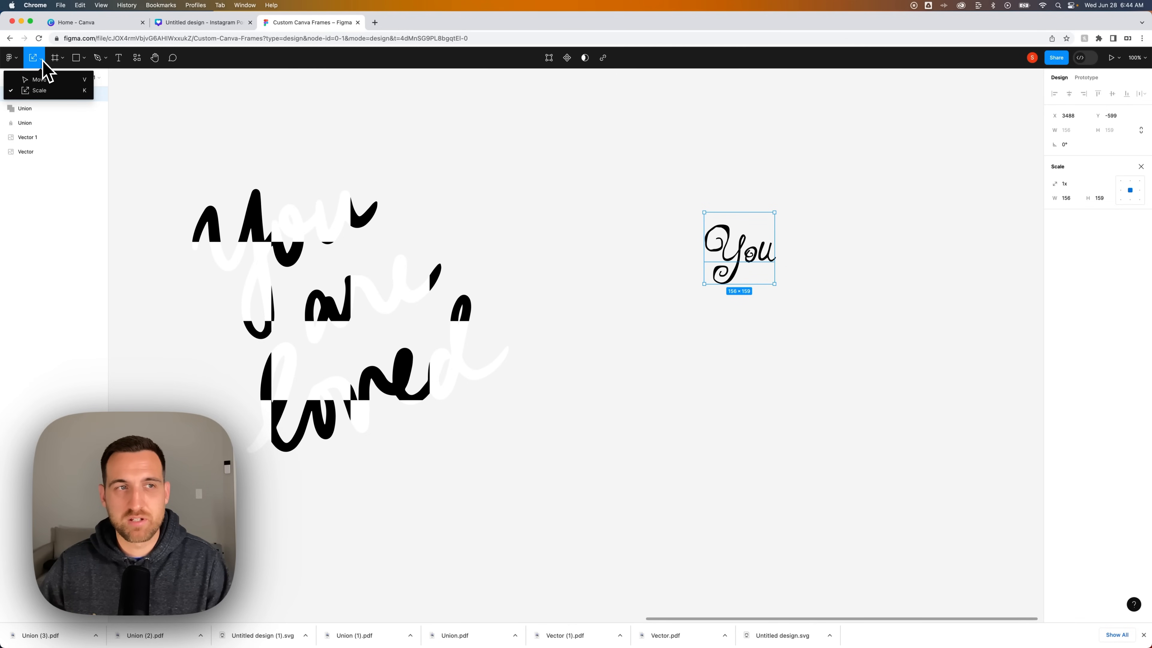
left_click(41, 93)
left_click_drag(775, 212, 721, 286)
left_click(716, 450)
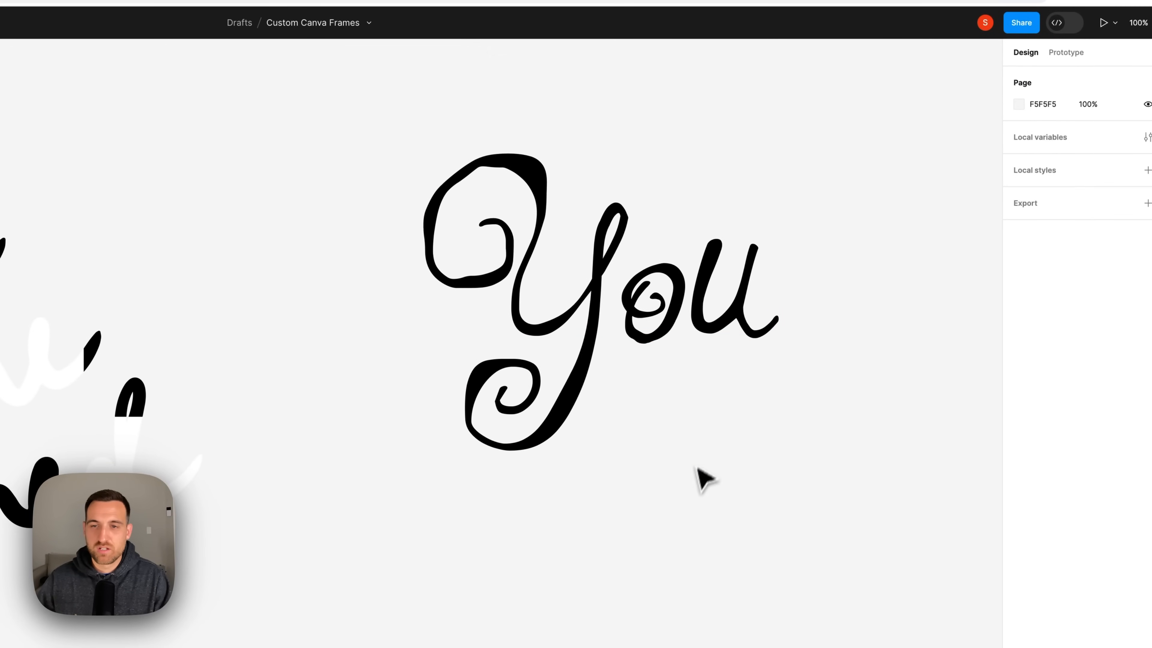
Duplicate the "You" text, change the copy to "are" and tuck it just below the "ou" of "You".
left_click_drag(710, 476, 618, 412)
left_click(584, 273)
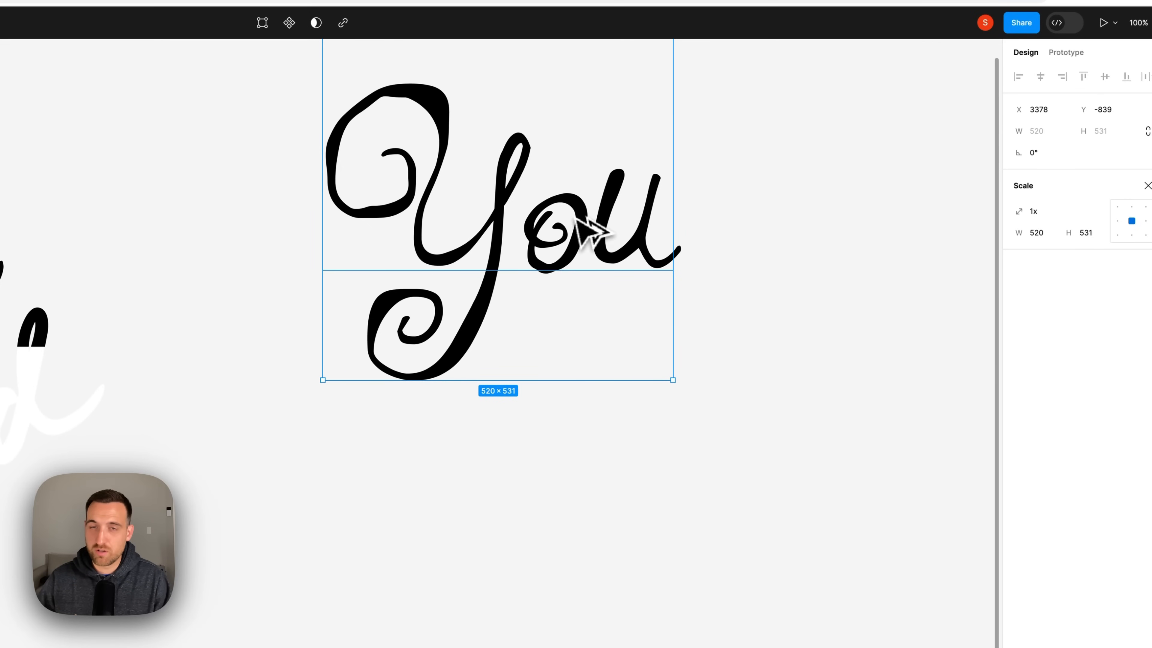
left_click_drag(582, 229, 687, 447)
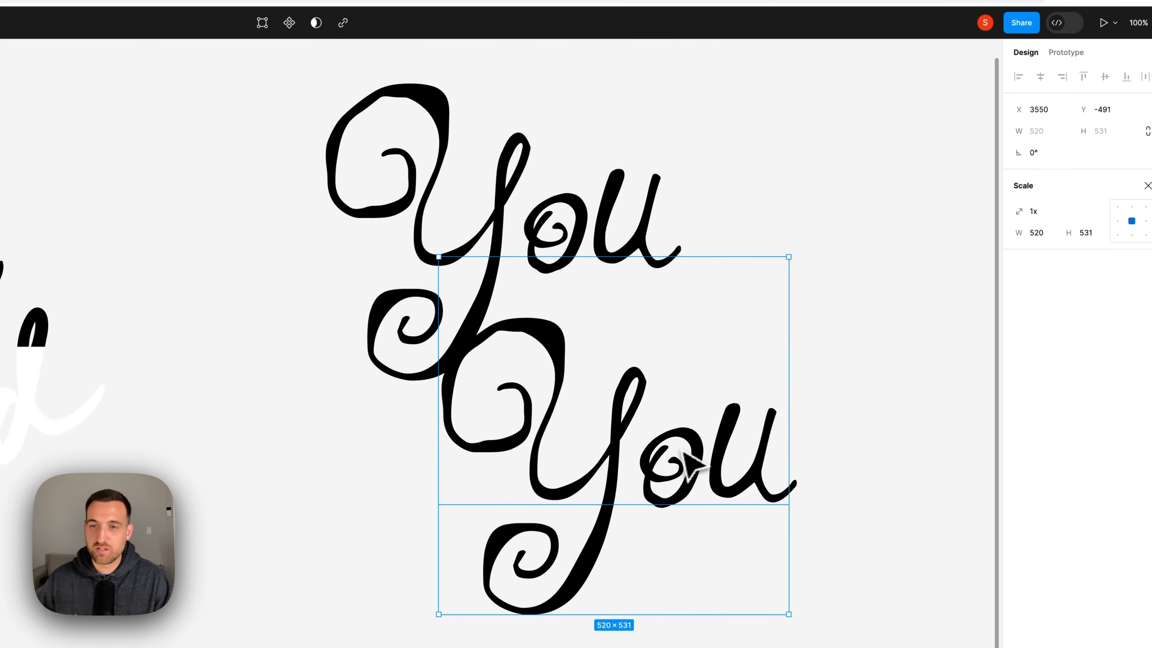
double_click(634, 449)
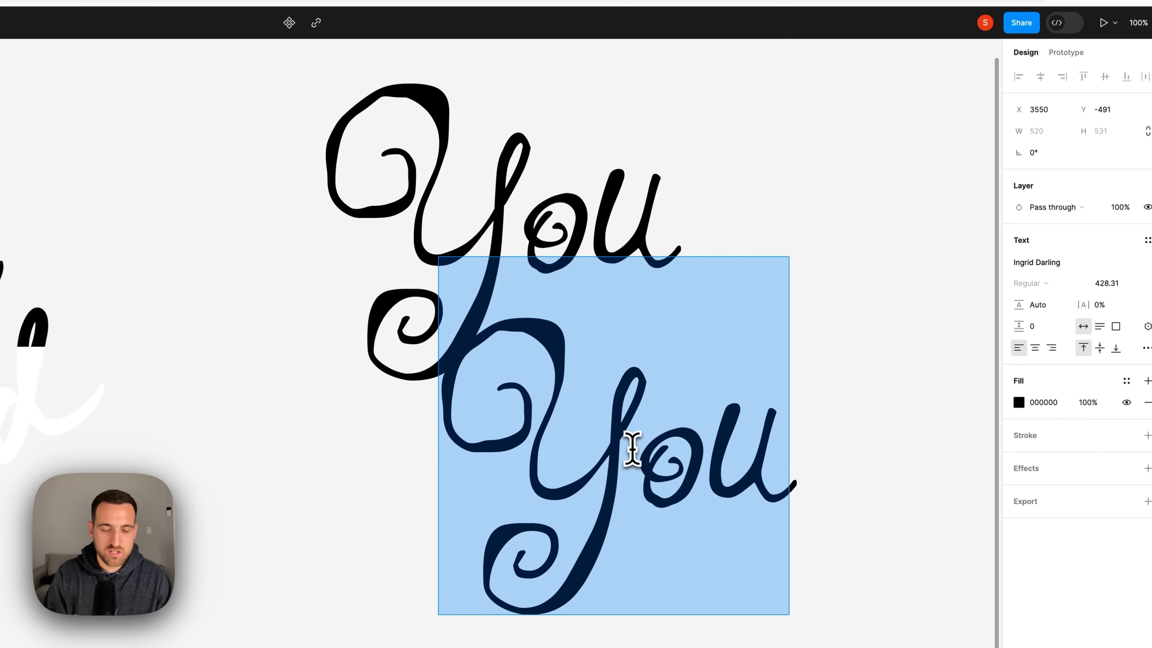
type("are")
key("Escape")
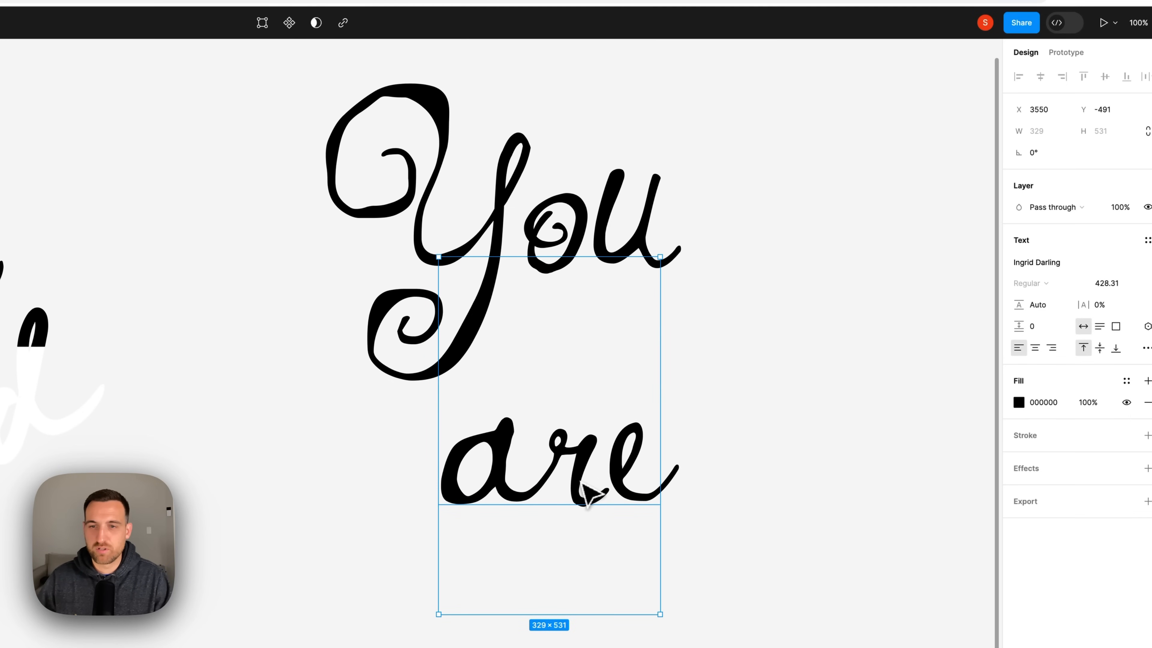
left_click_drag(582, 483, 650, 370)
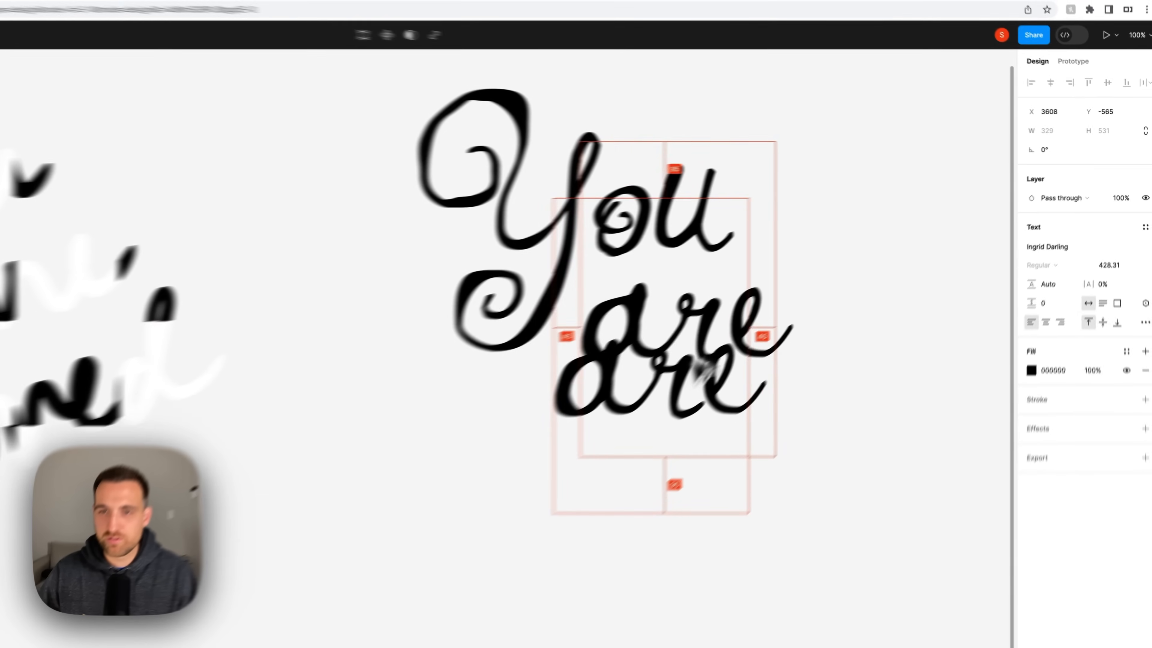
Change the lower copy of the "are" text to "Loved" and place it beneath the first two words.
double_click(718, 418)
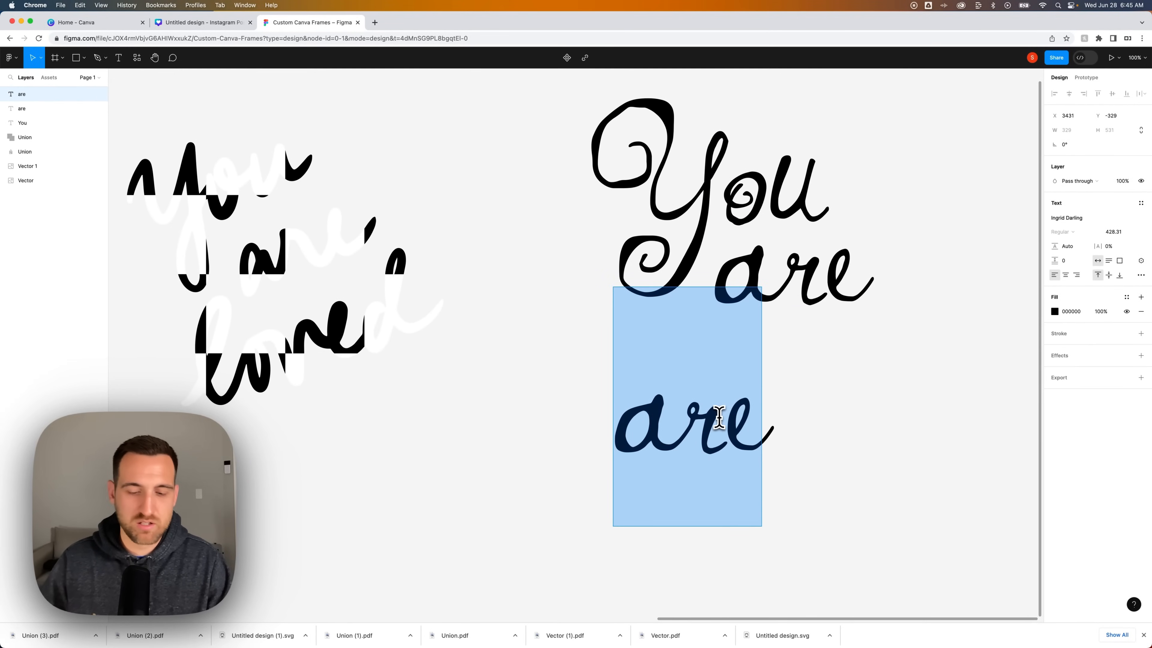
type("Love")
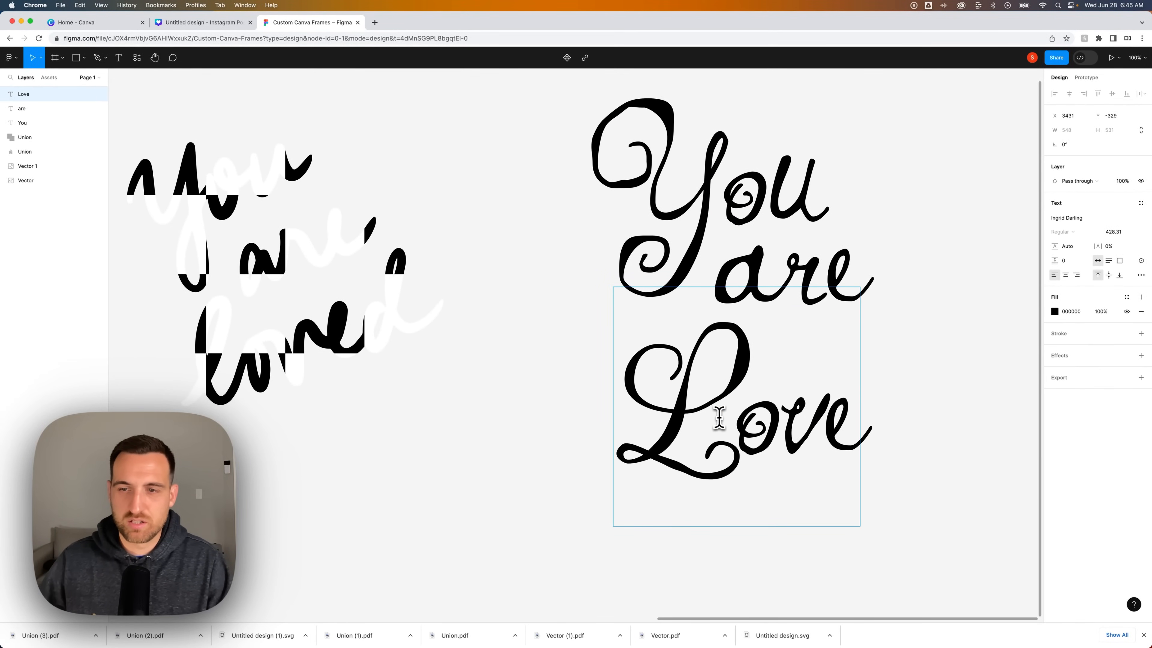
type("d")
key("Escape")
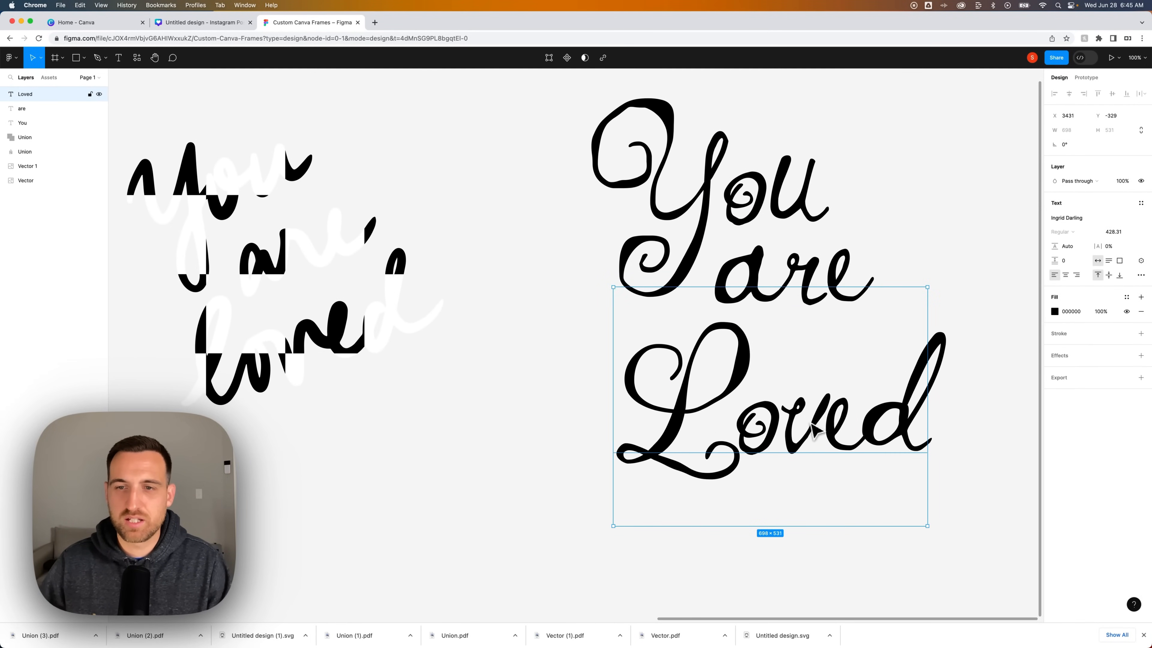
left_click_drag(811, 429, 776, 411)
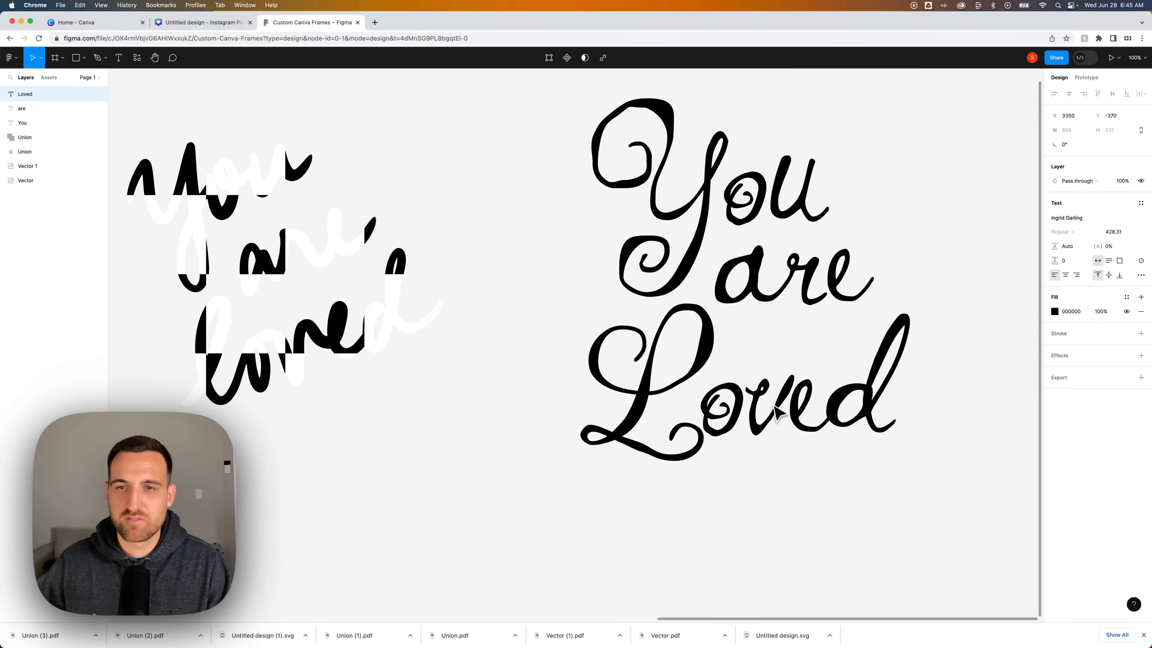
left_click_drag(821, 288, 824, 302)
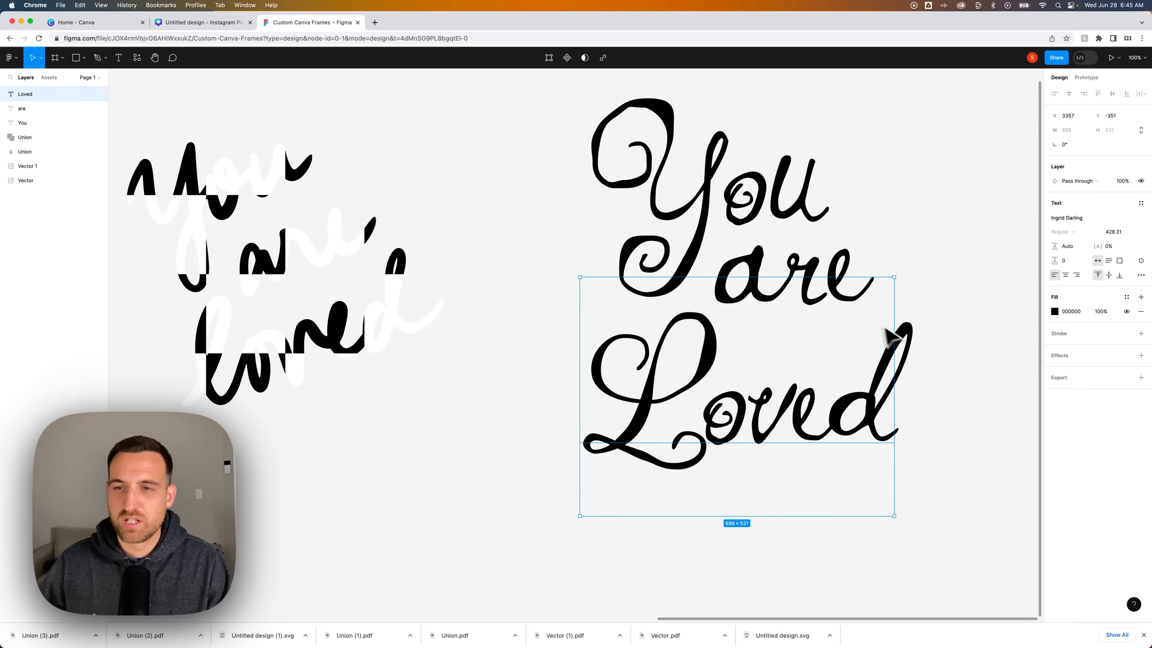
Rotate the "Loved" text counterclockwise by about 12.7° and fit it closely beneath "are".
left_click(915, 347)
left_click(904, 367)
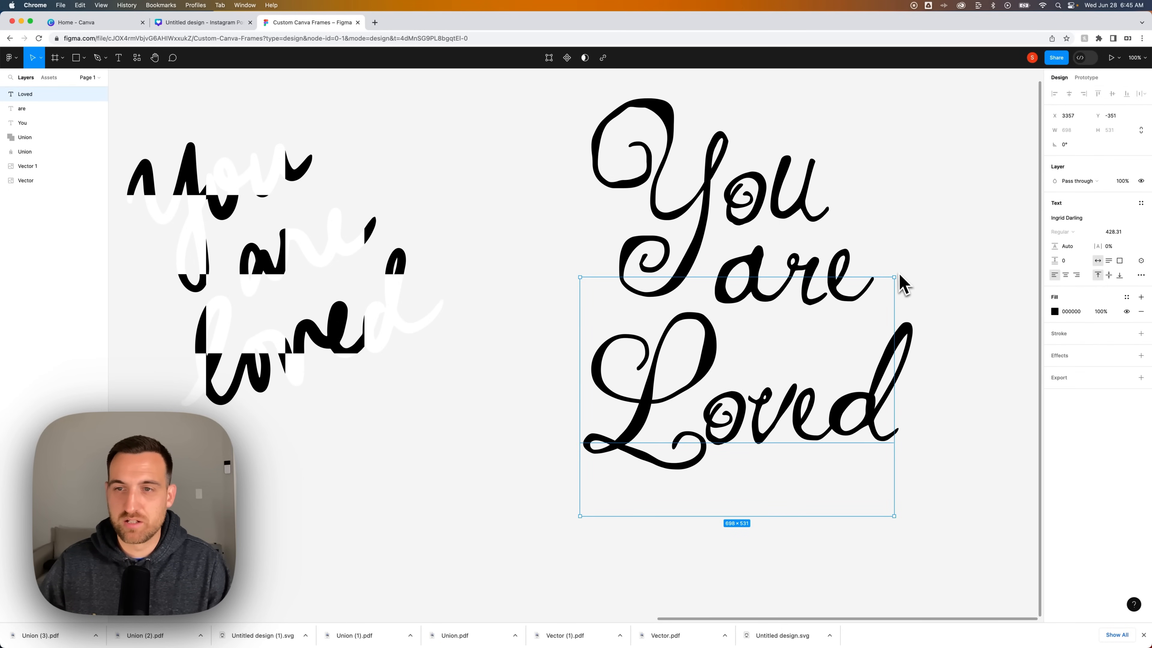
left_click_drag(900, 284, 885, 257)
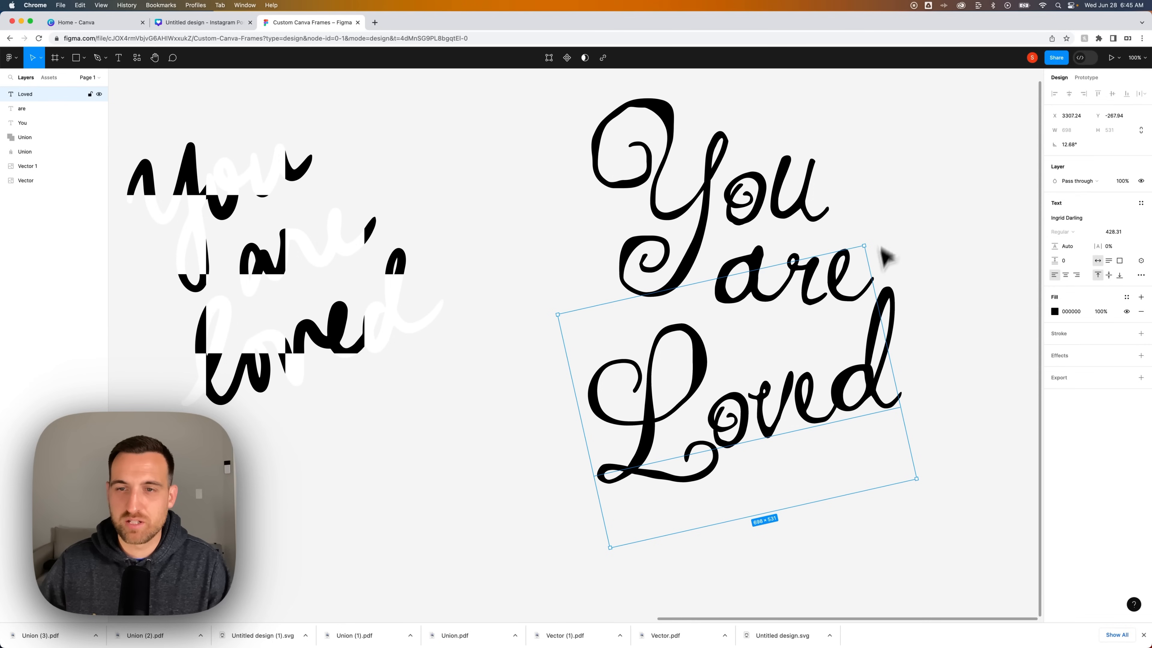
mouse_move(852, 365)
left_mouse_down()
mouse_move(854, 381)
mouse_move(856, 364)
left_mouse_up()
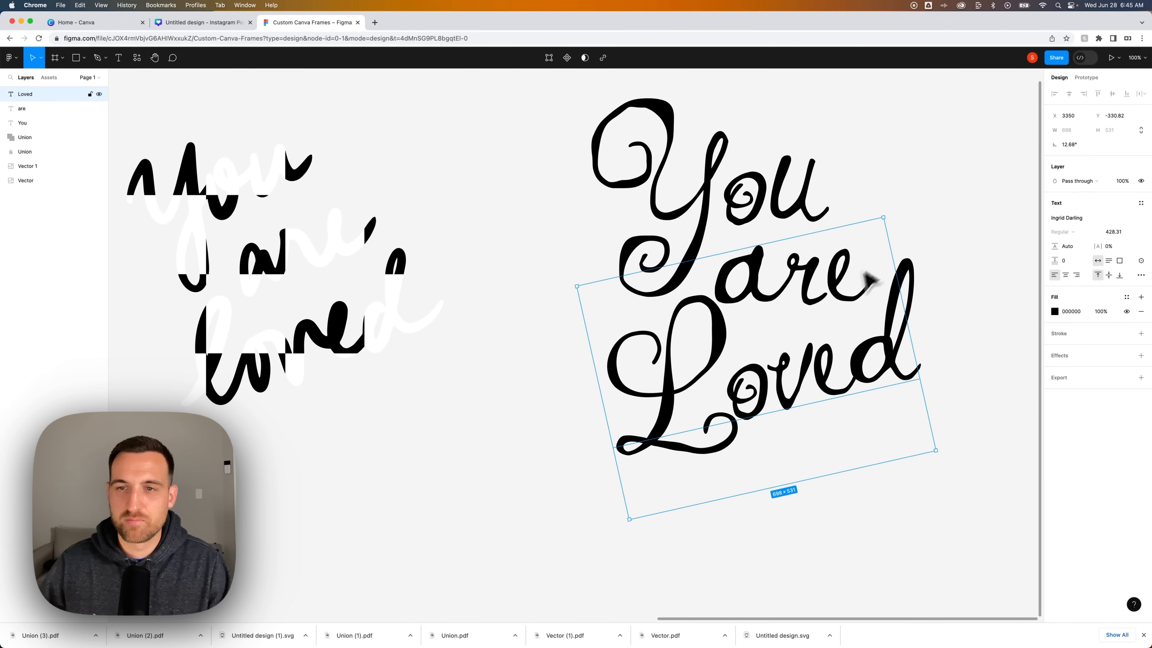
left_click(900, 220)
left_click(854, 266)
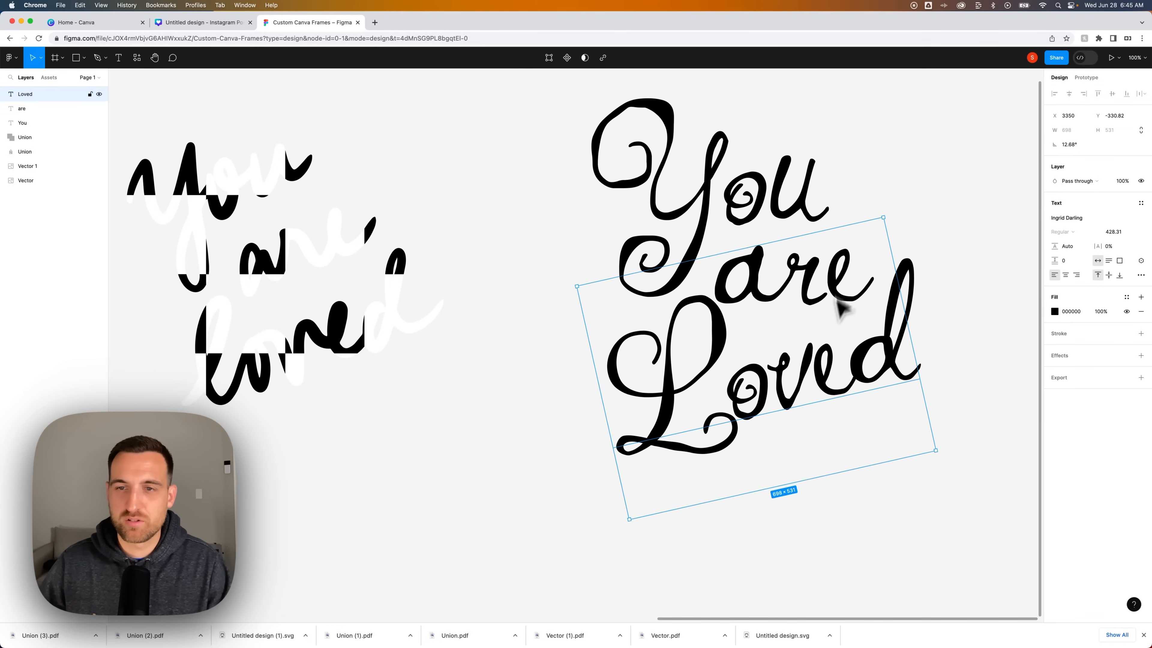
left_click_drag(824, 357, 812, 362)
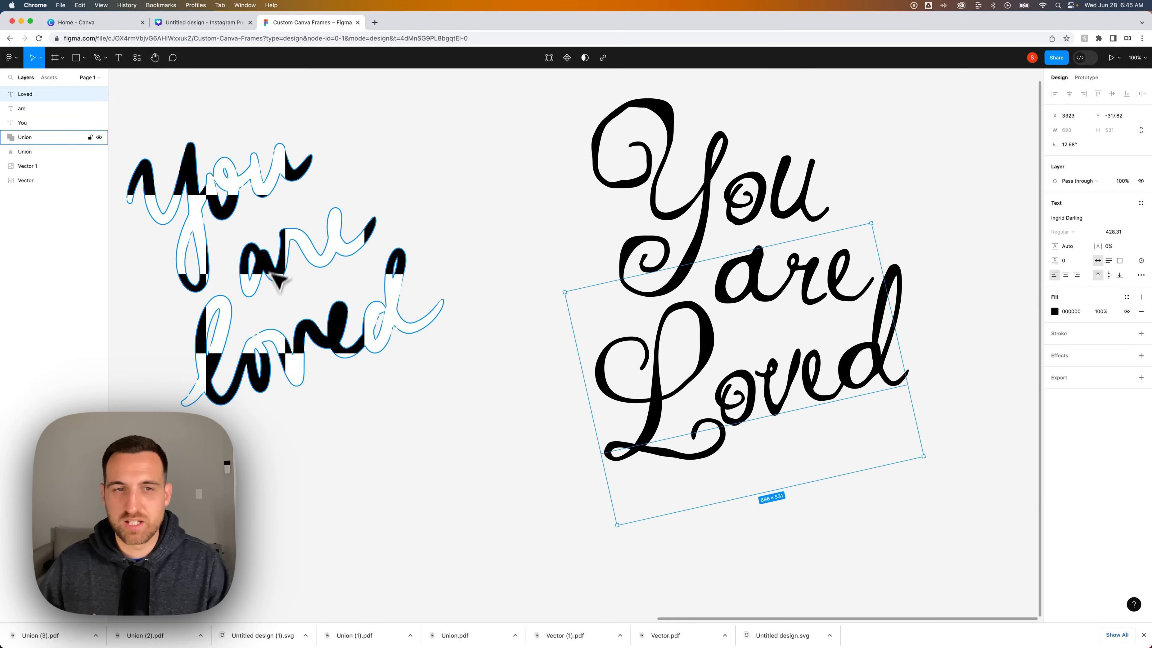
Combine the "You", "are" and "Loved" text layers into one shape with Union selection.
scroll(859, 161, "up", 1)
scroll(860, 161, "right", 1)
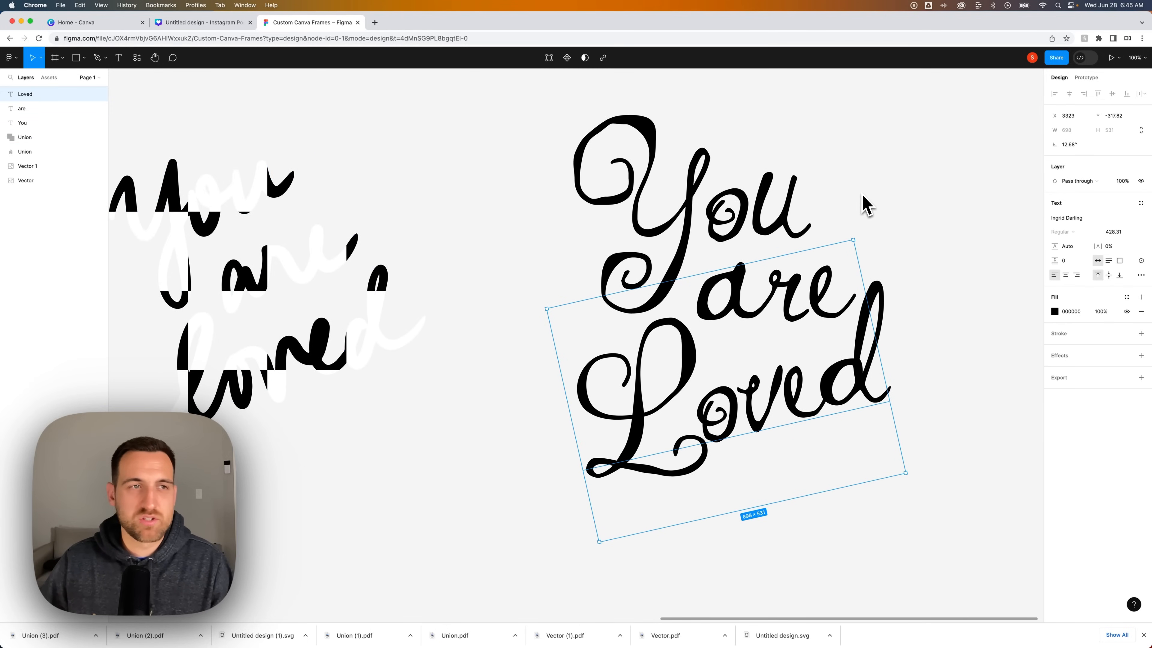
left_click(27, 122, "shift")
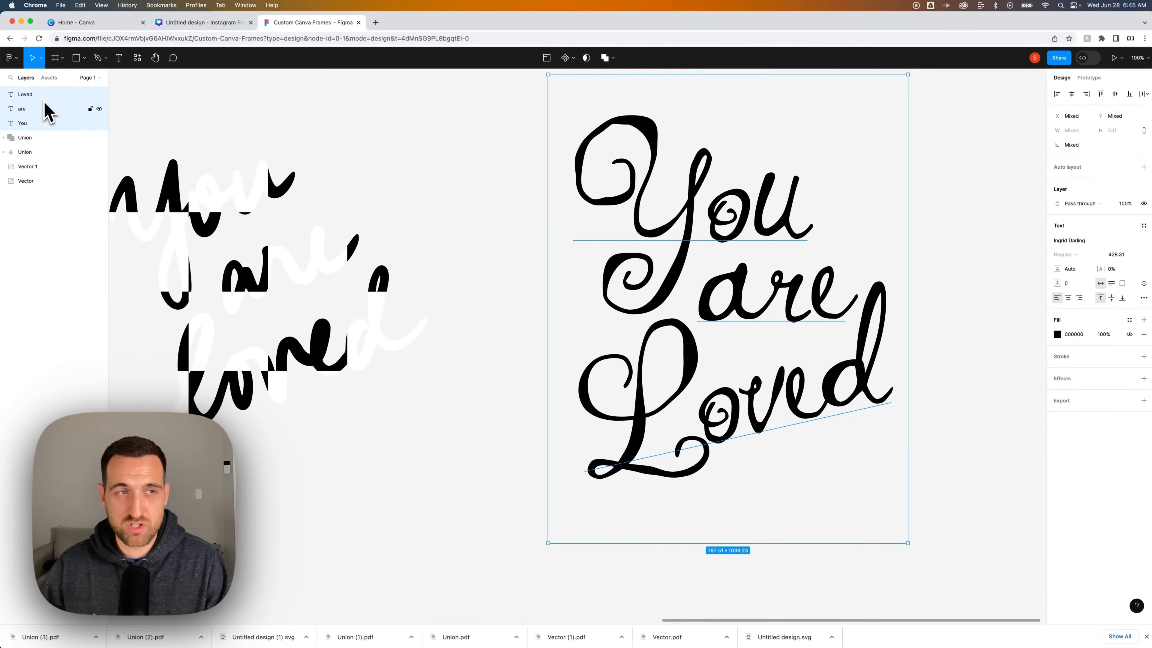
left_click(54, 145)
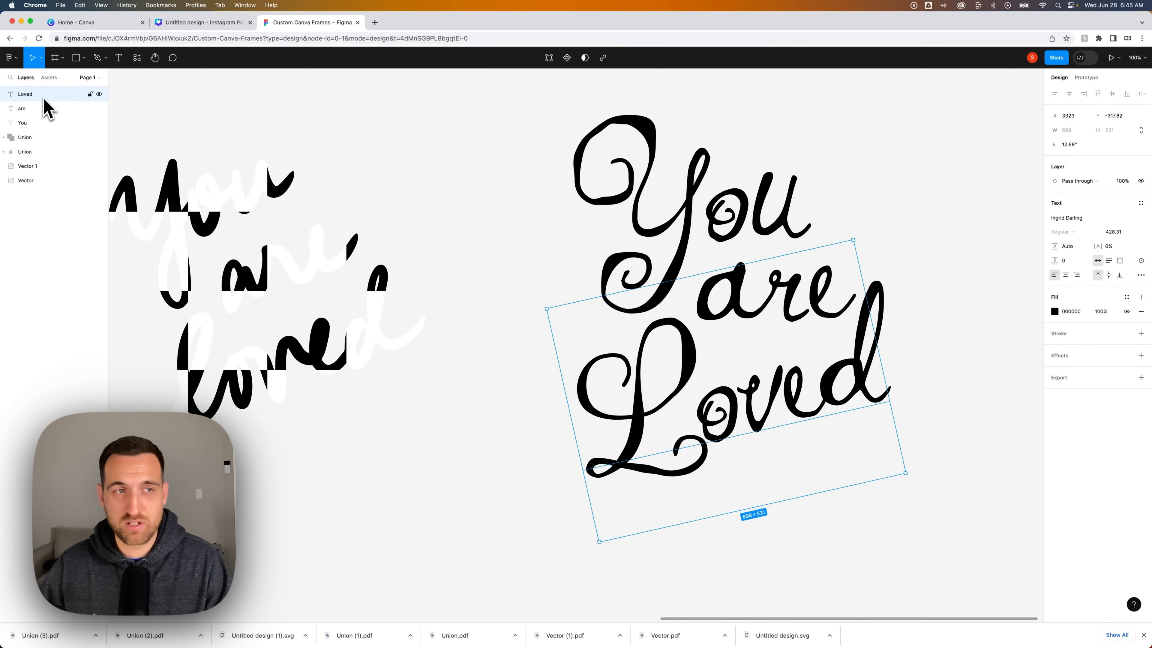
left_click(31, 123, "shift")
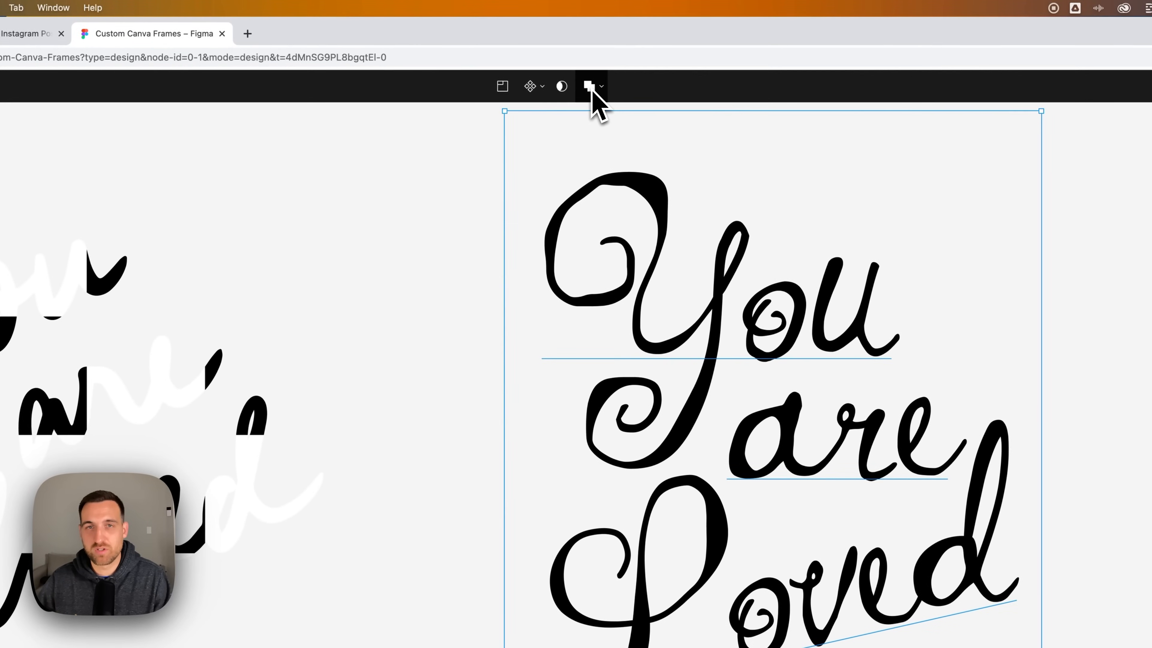
left_click(589, 87)
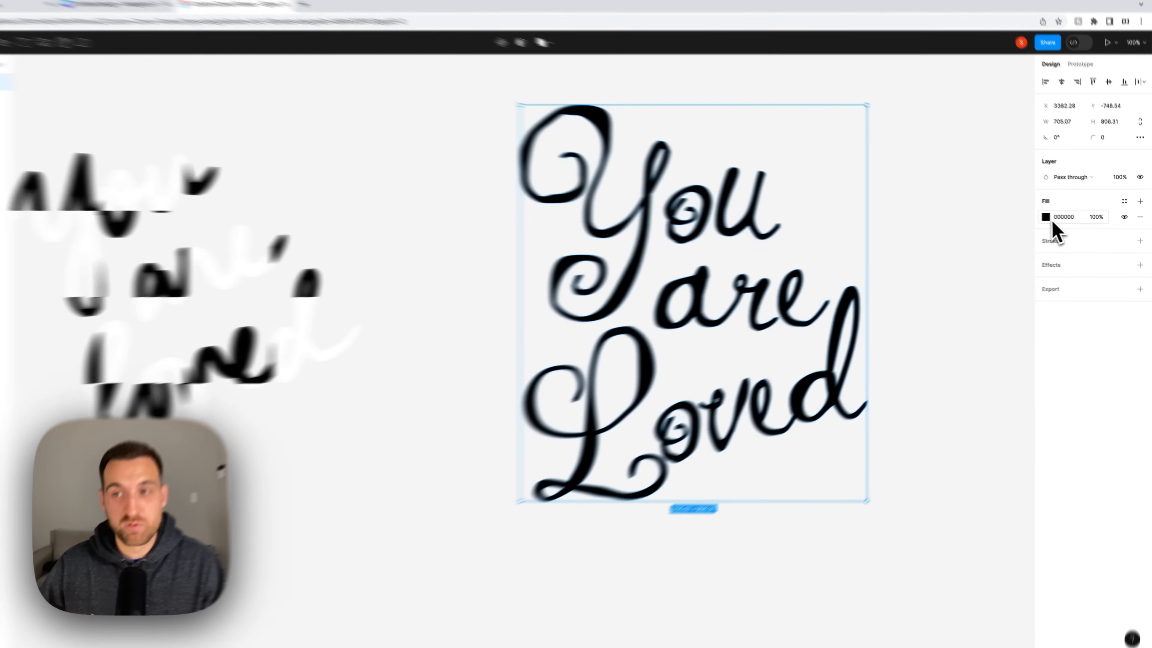
Replace the combined lettering's solid fill with the default image fill and export it as a PDF.
left_click(1055, 218)
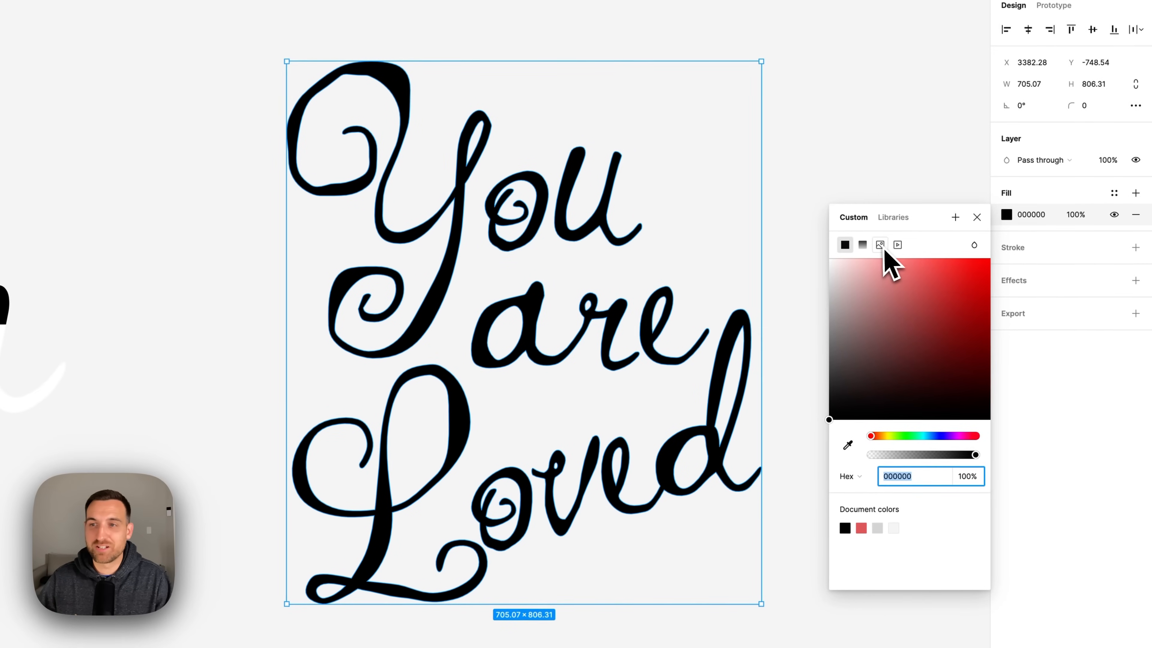
left_click(888, 244)
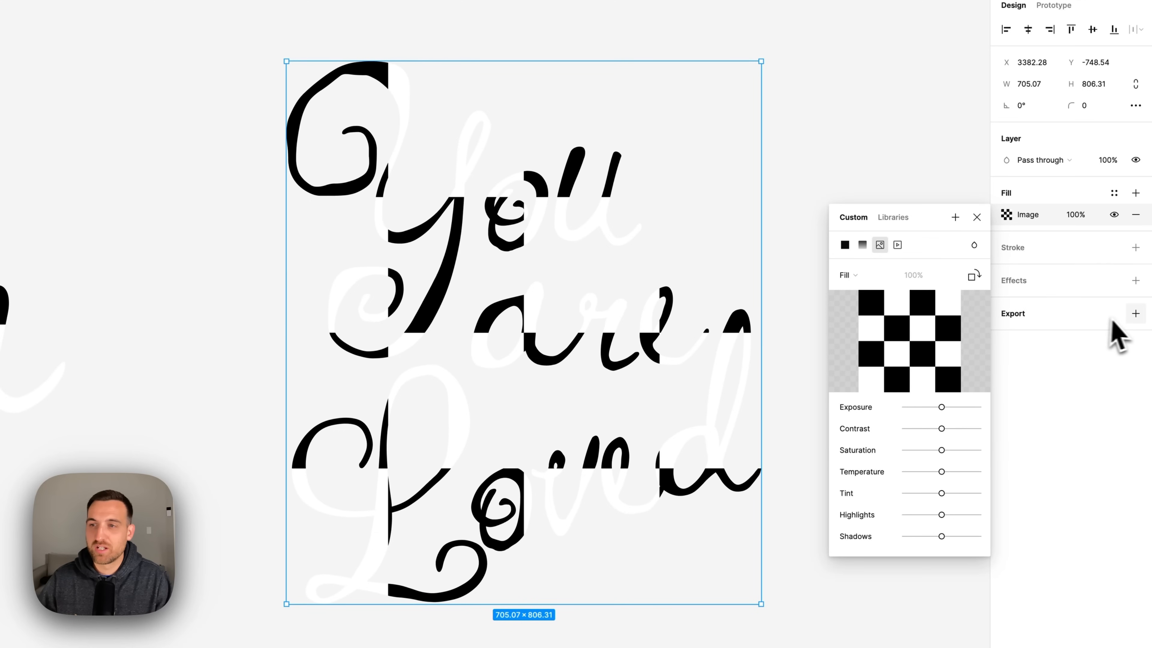
left_click(1135, 313)
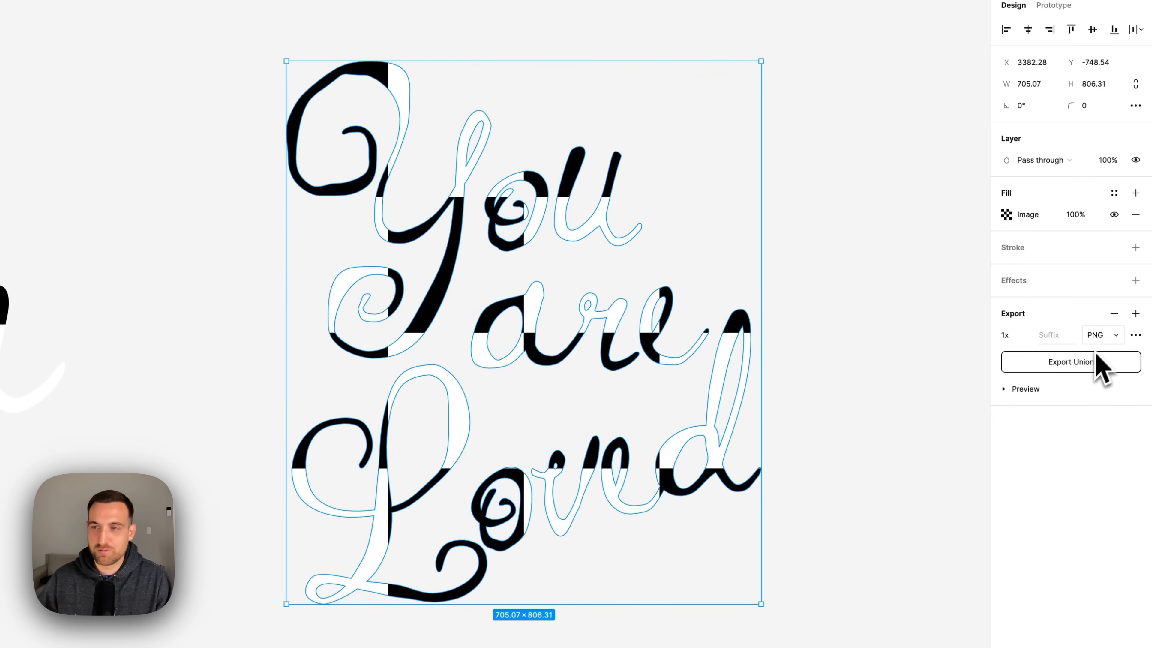
left_click(1106, 335)
left_click(1107, 383)
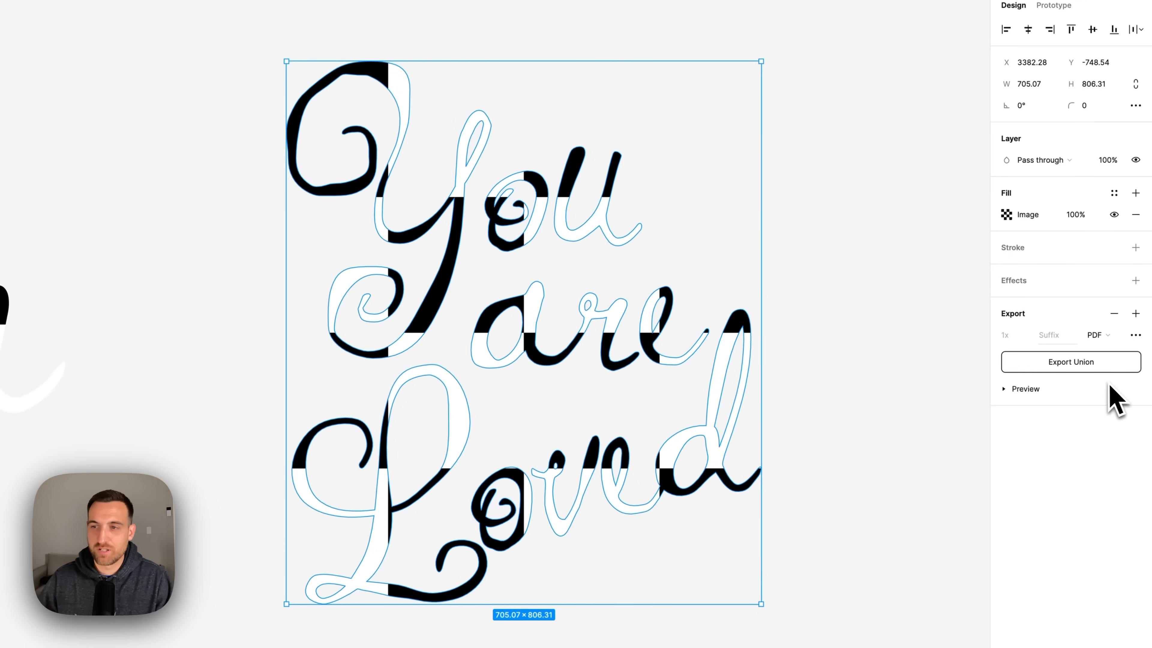
left_click(1088, 363)
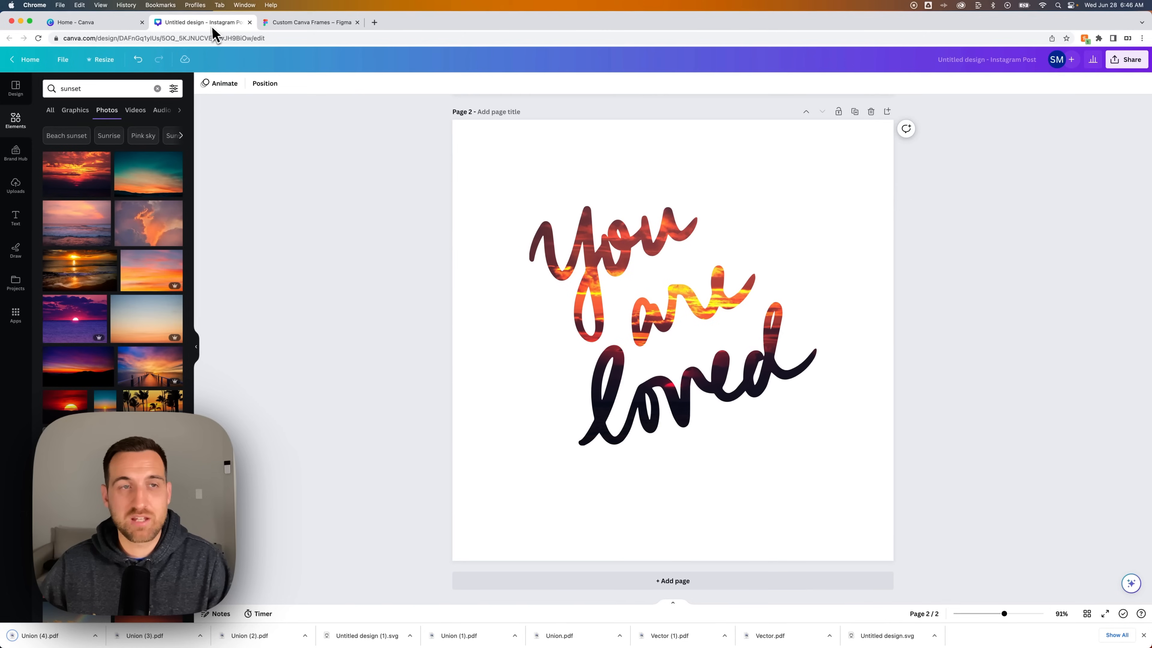
Switch to the Canva Instagram post design and upload Union (4).pdf from the Downloads folder.
left_click(18, 188)
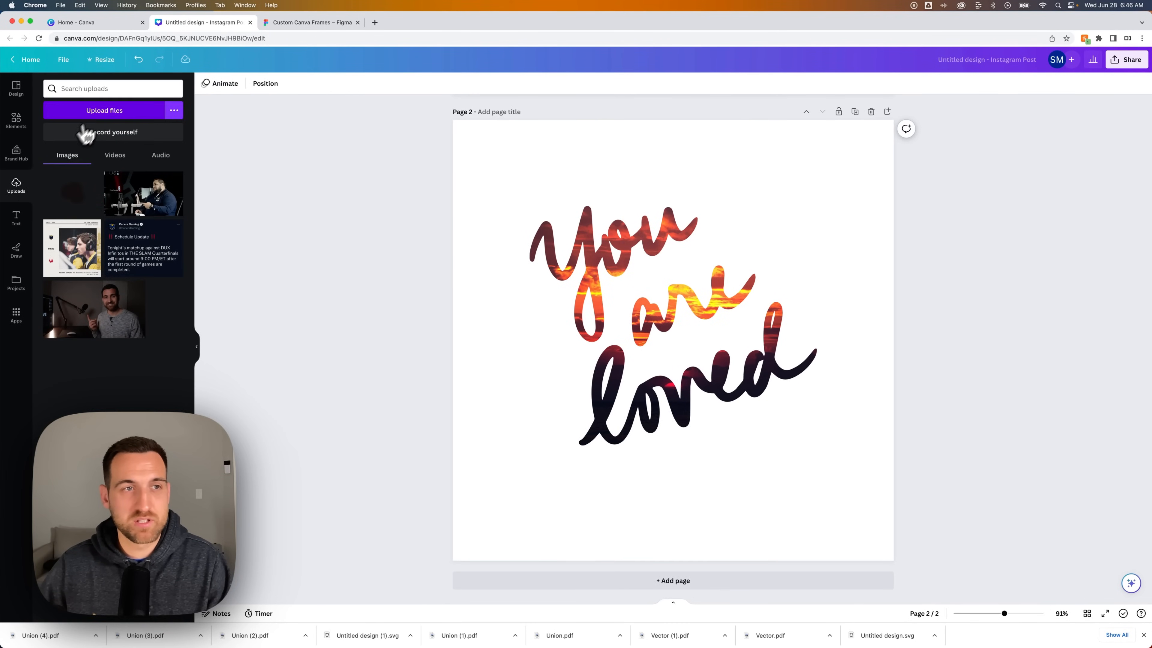
left_click(98, 110)
left_click(512, 276)
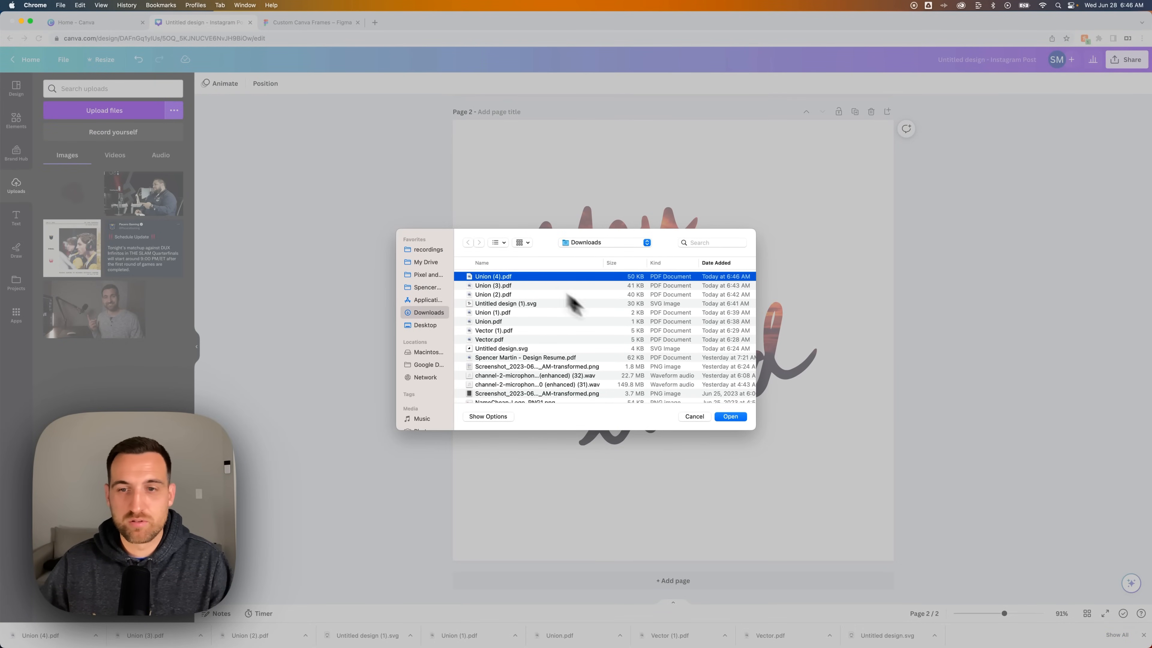
left_click(728, 416)
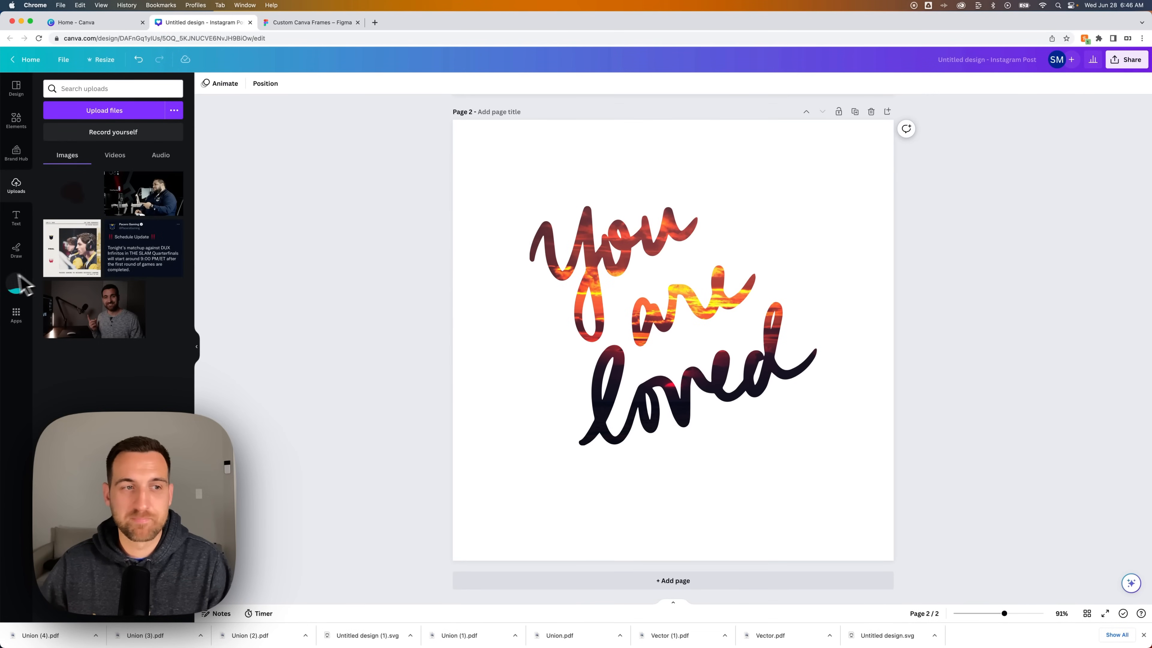
Delete the sunset-filled lettering from page 2 and place the Union (4).pdf design from the projects there instead.
left_click(19, 290)
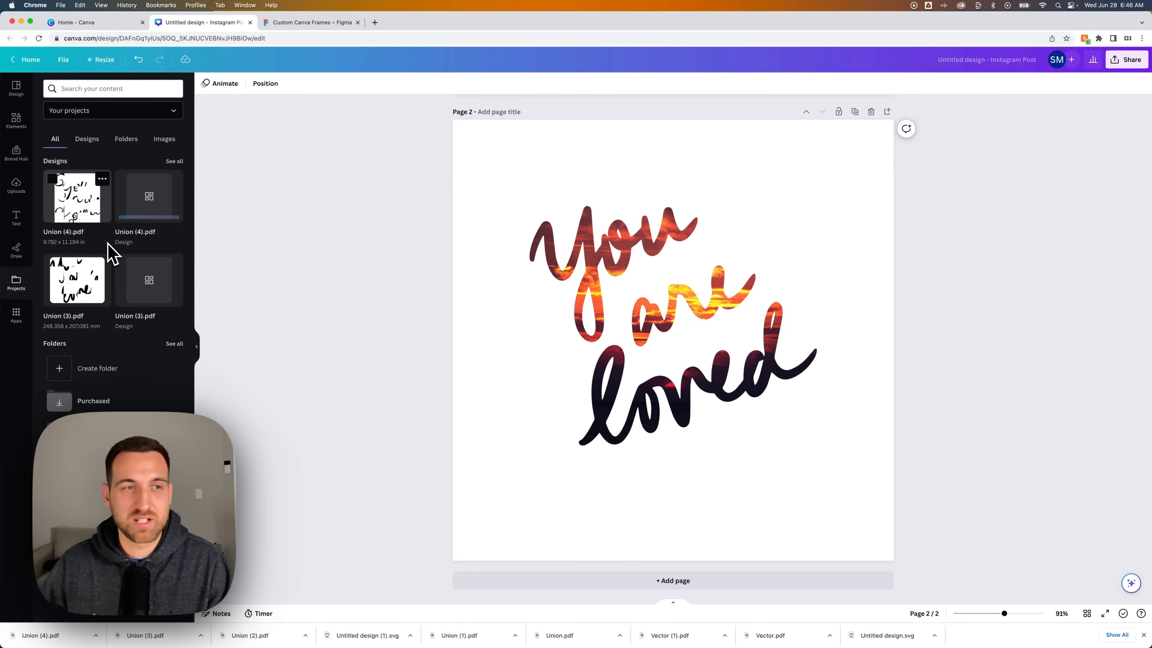
left_click(643, 233)
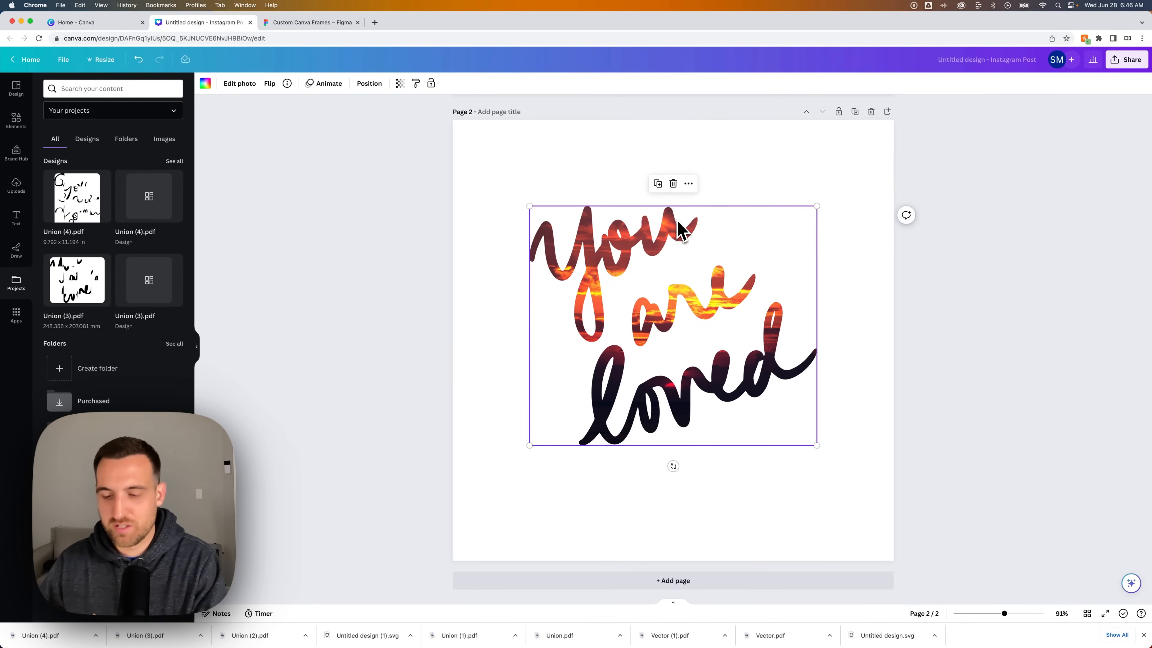
key("Delete")
key("Delete")
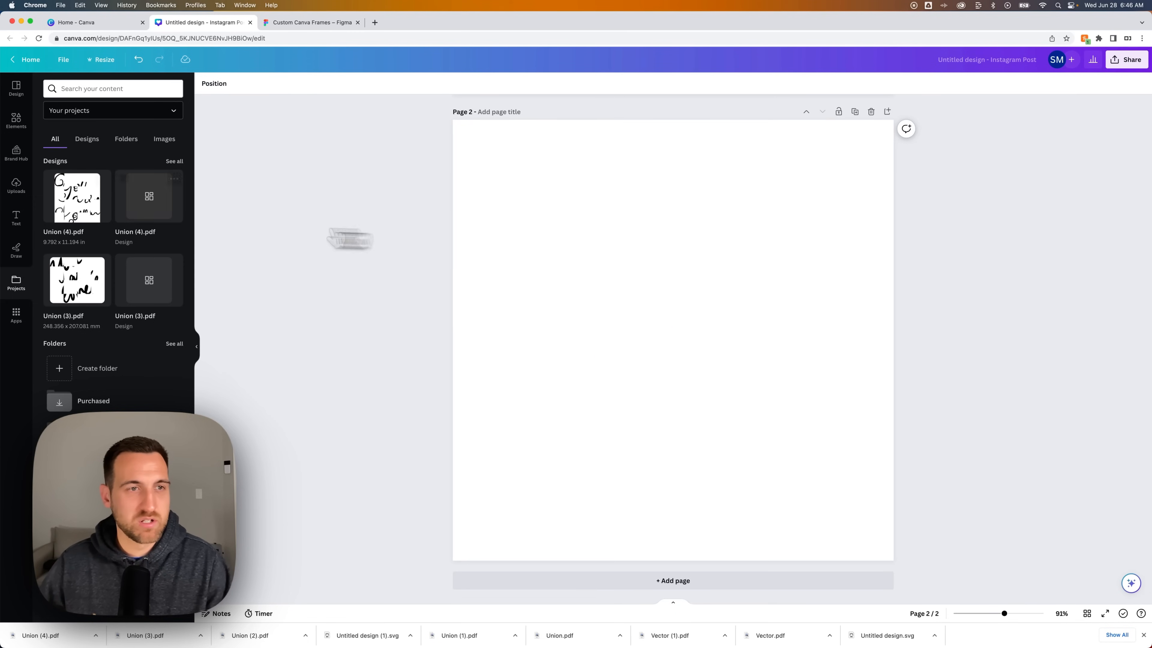
left_click_drag(90, 216, 653, 267)
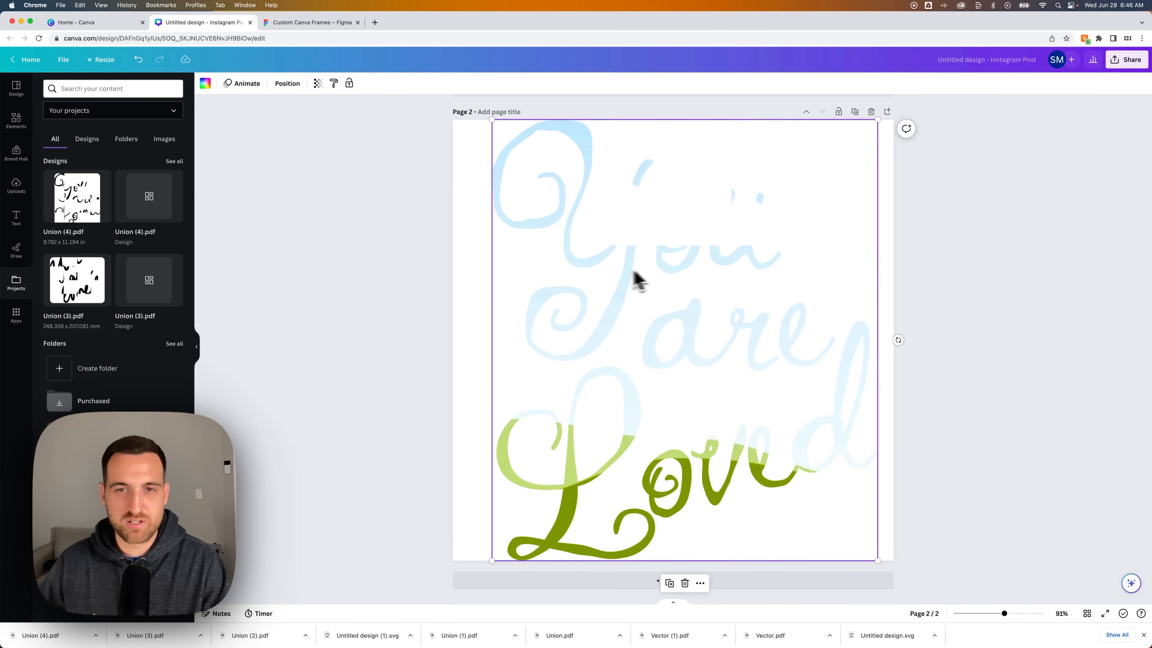
Fill the new "You are Loved" frame with the orange cloud sunset photo, then shrink it near the middle of the page.
left_click(17, 119)
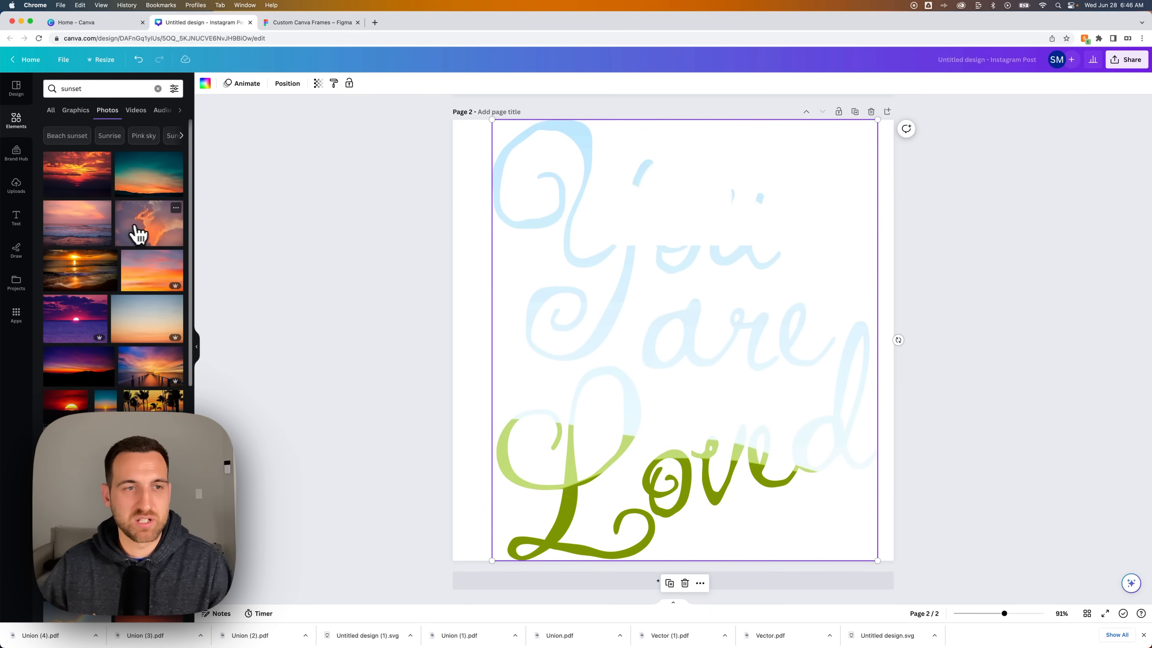
left_click_drag(135, 229, 630, 257)
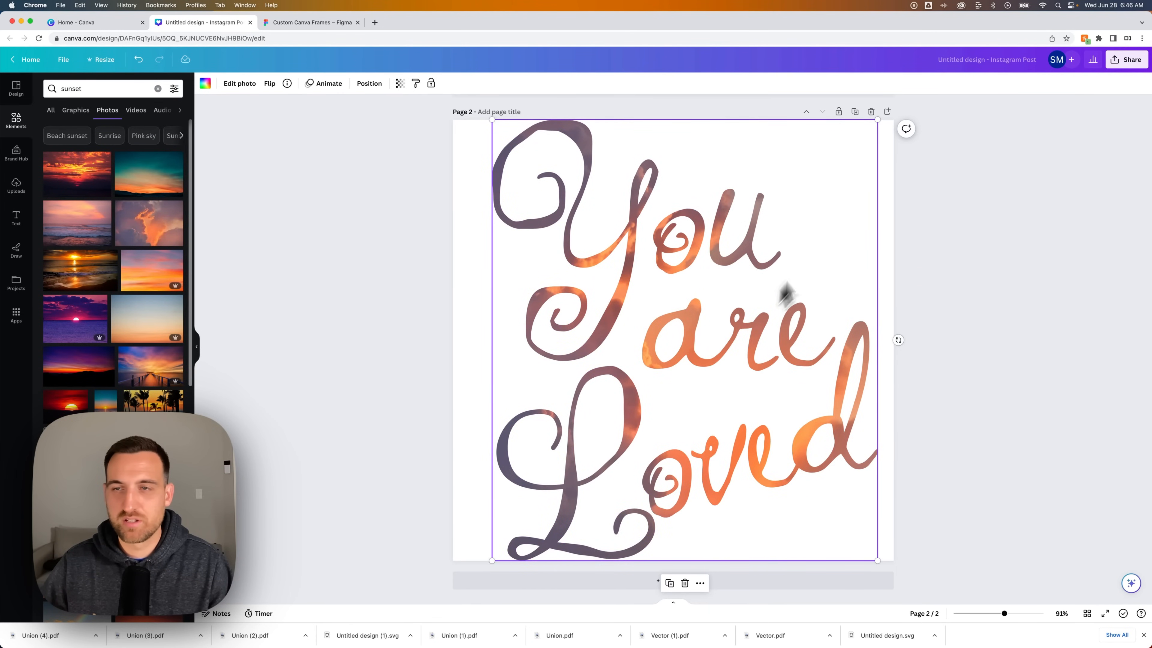
left_click_drag(878, 120, 717, 301)
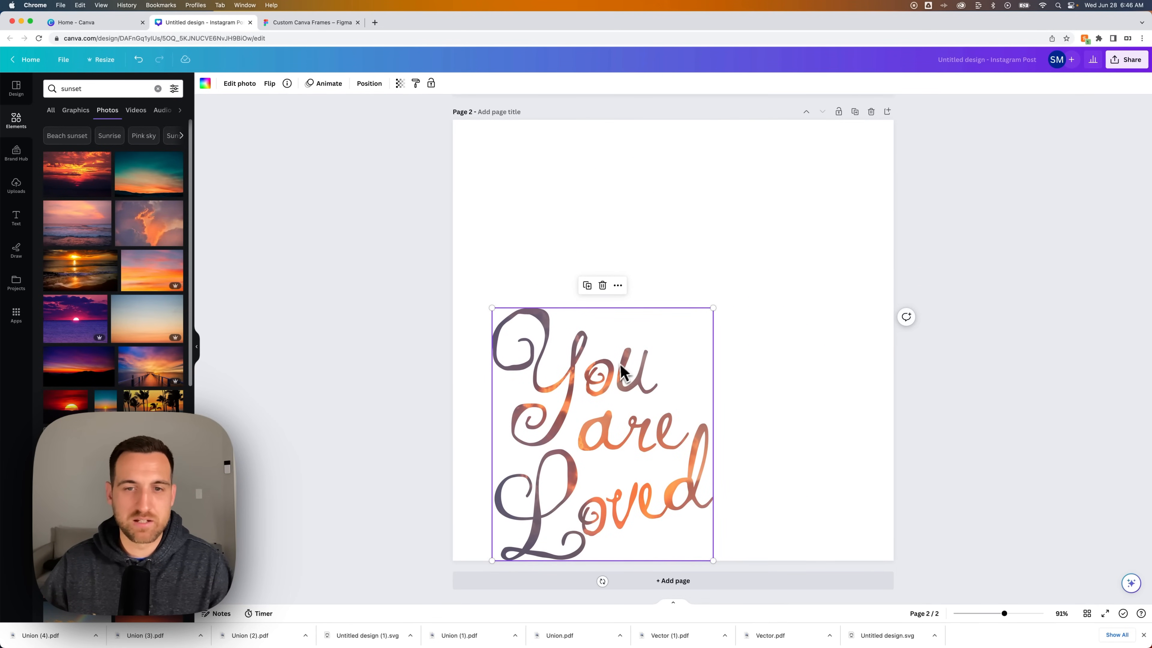
left_click_drag(618, 371, 687, 249)
left_click(838, 222)
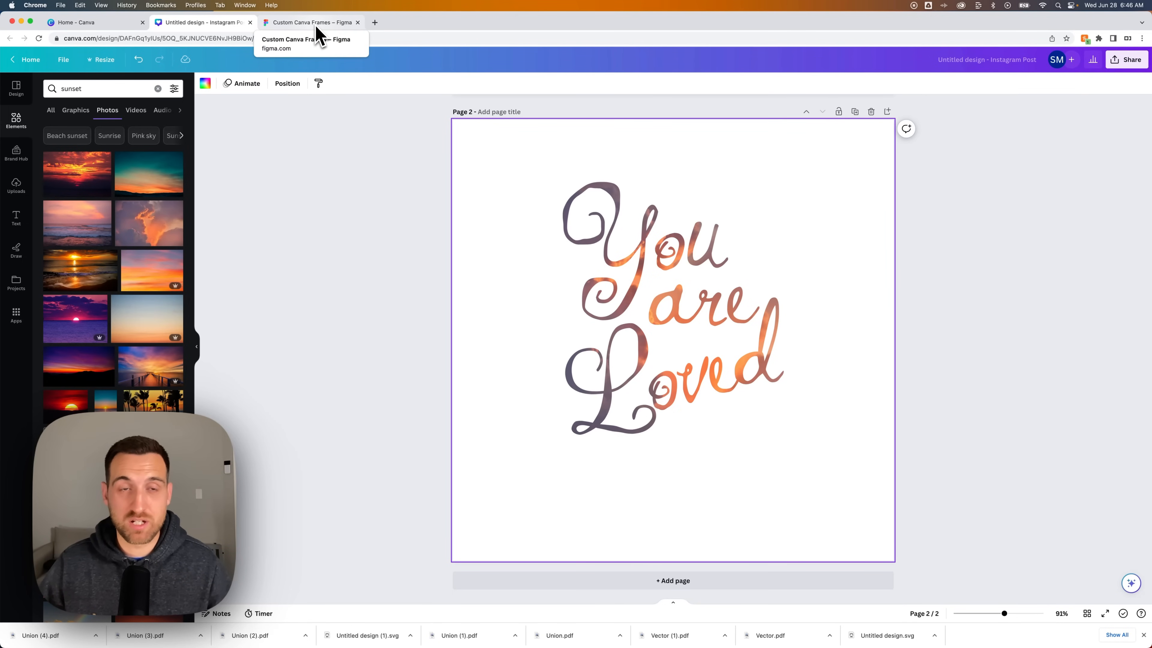
Switch to the Custom Canva Frames file in Figma, review the image-filled shapes and lettering, and return to the Canva design.
left_click(313, 22)
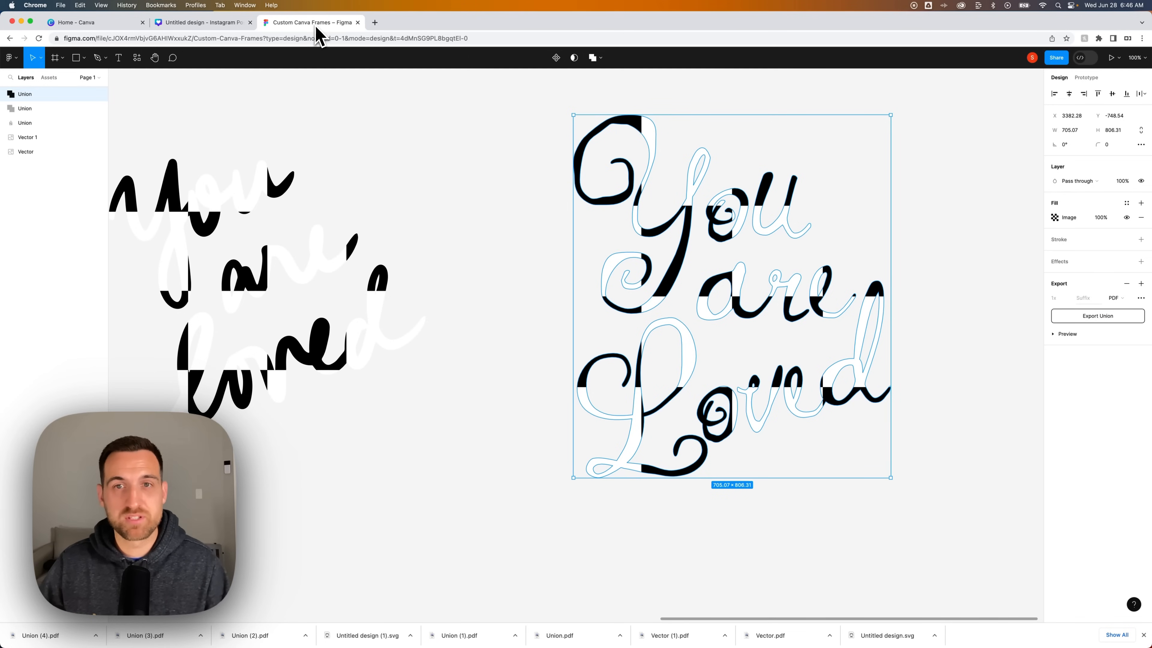
left_click(504, 149)
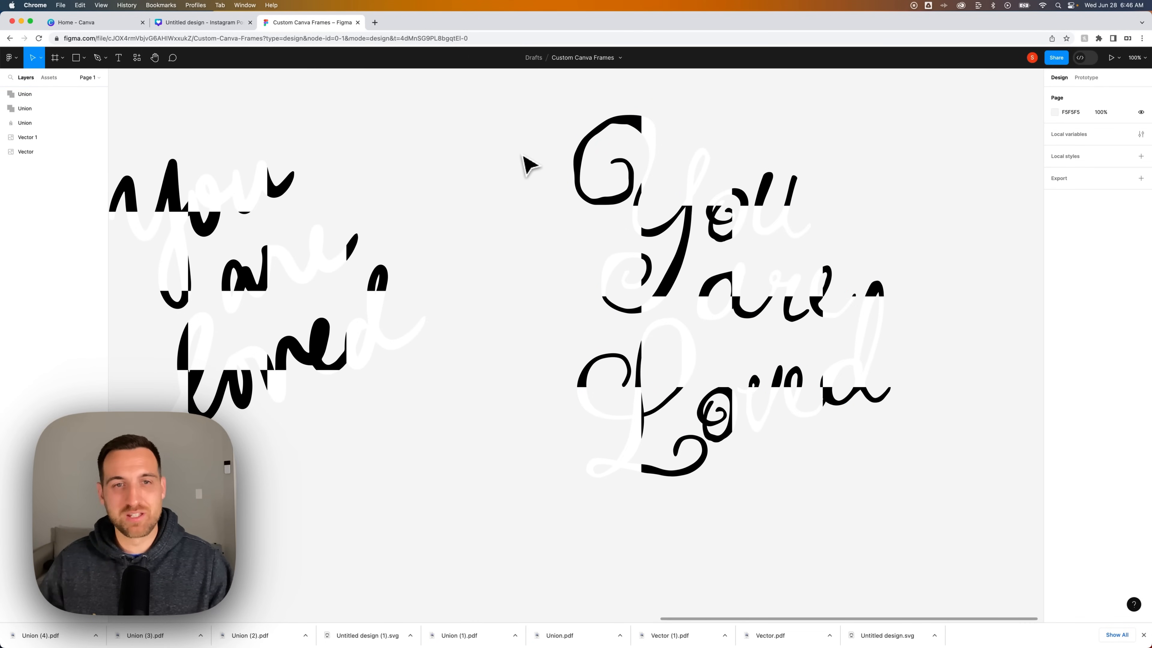
scroll(503, 190, "down", 10)
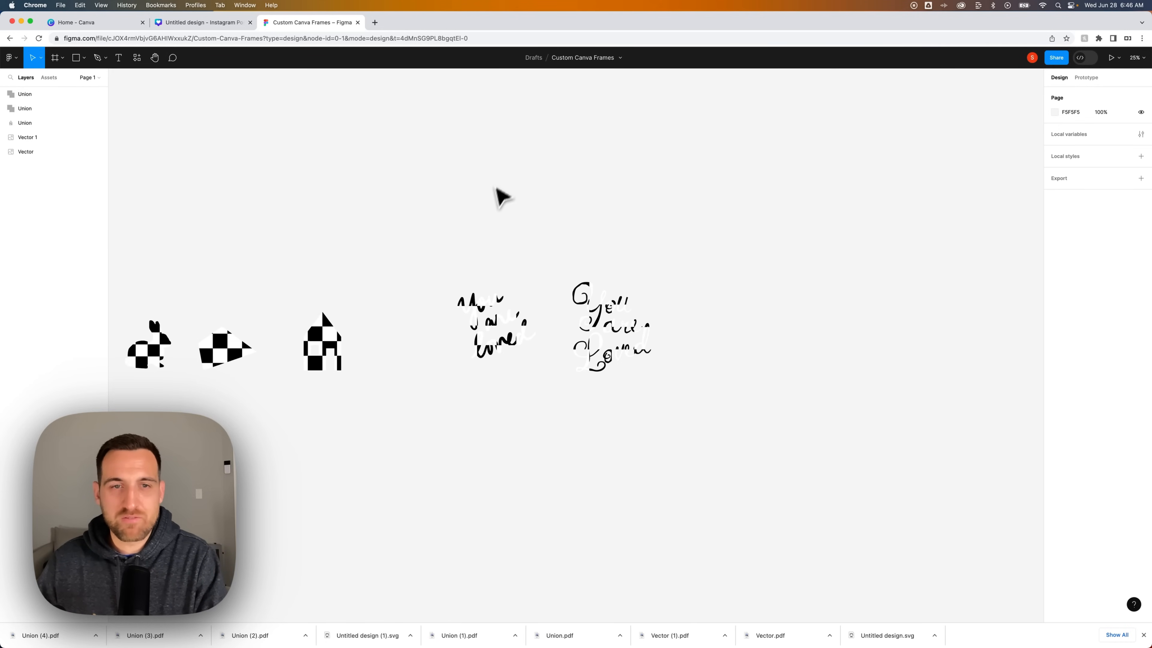
key("super+plus")
left_click_drag(468, 227, 579, 215)
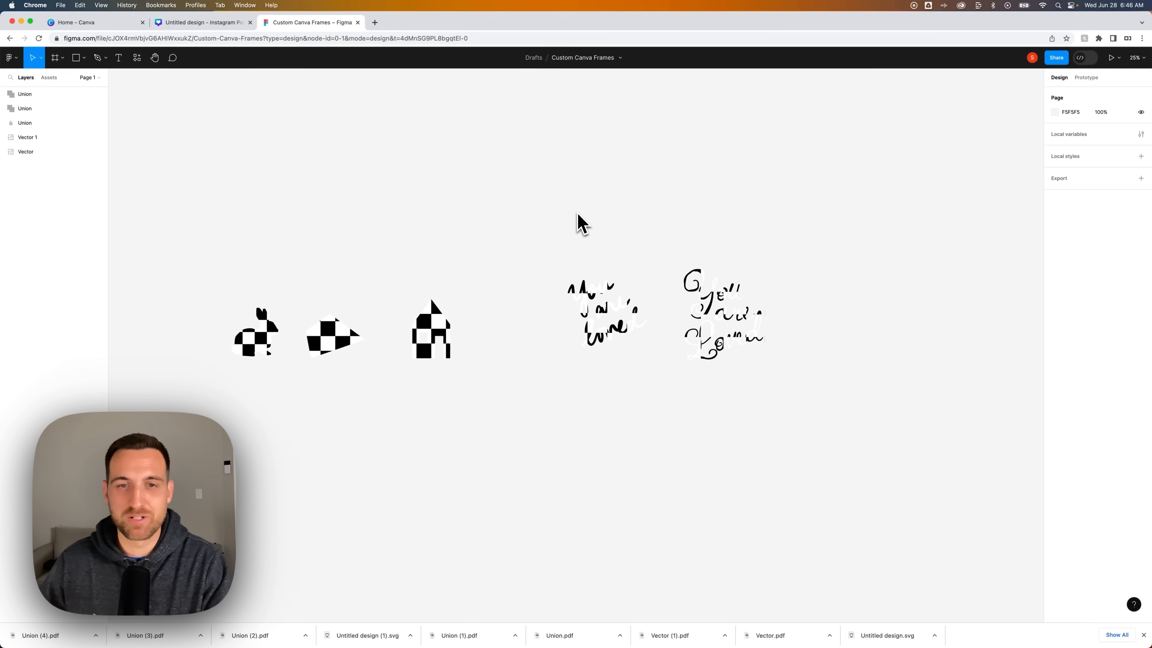
left_click_drag(517, 216, 536, 220)
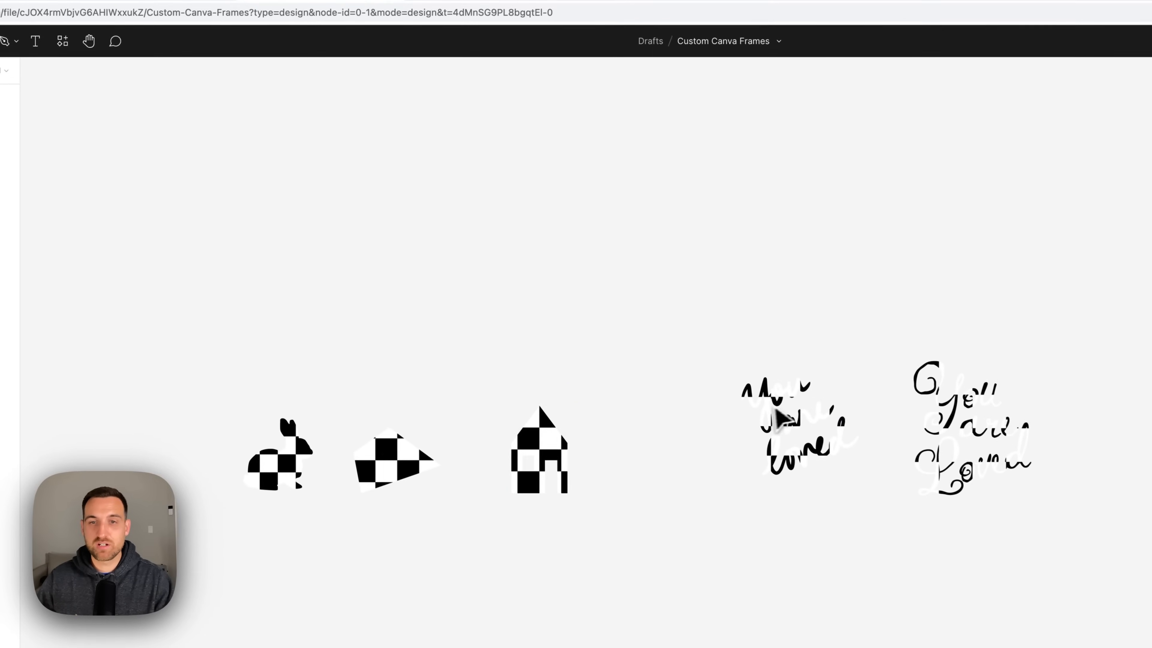
left_click(777, 414)
left_click(709, 381)
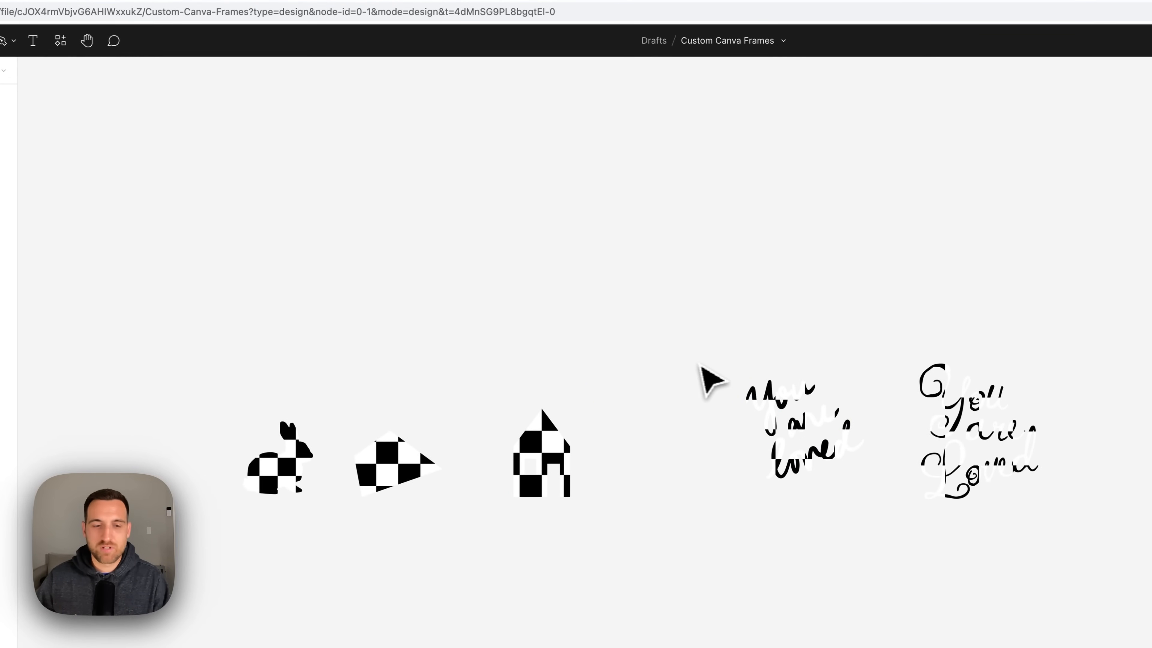
left_click(293, 35)
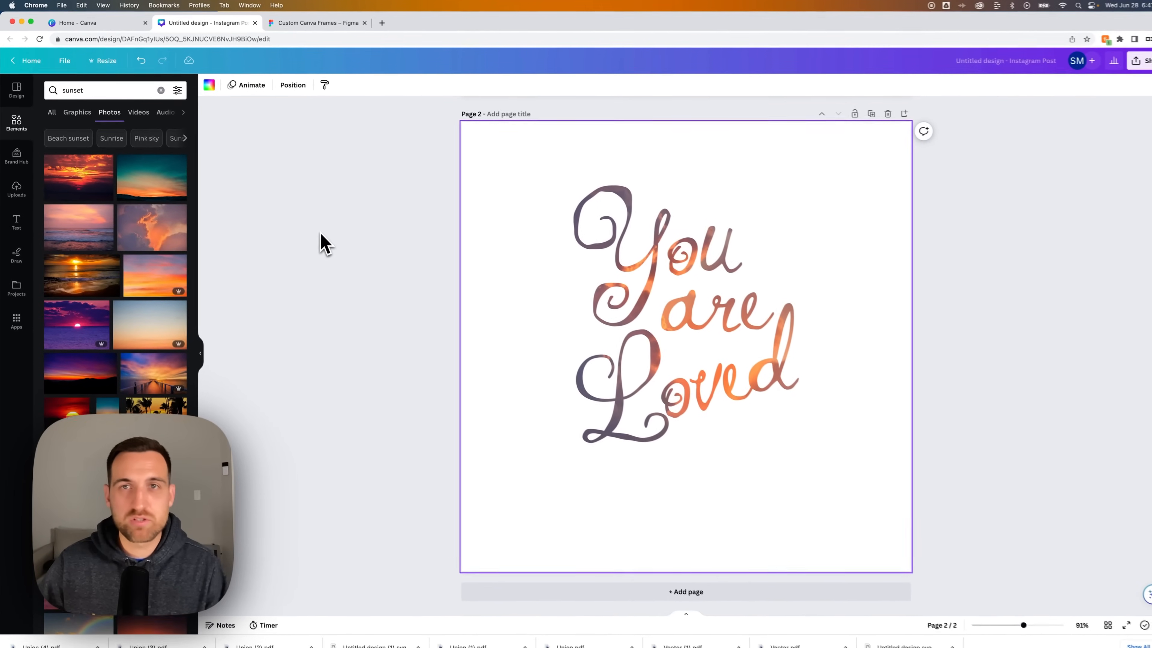
left_click(308, 24)
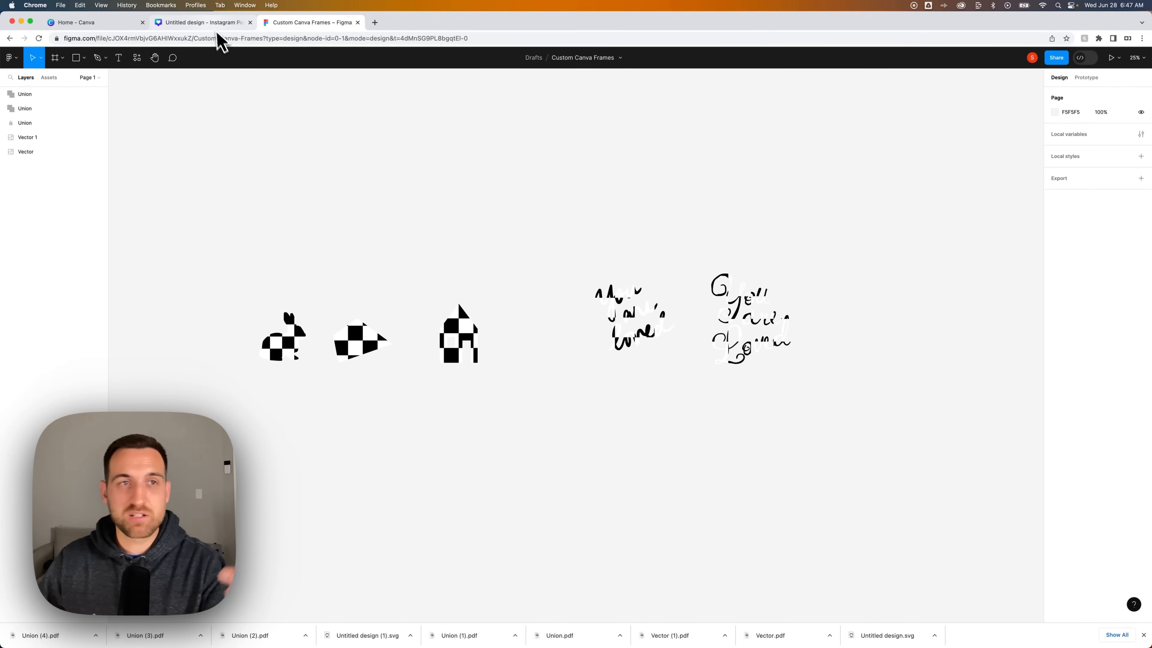
left_click(204, 23)
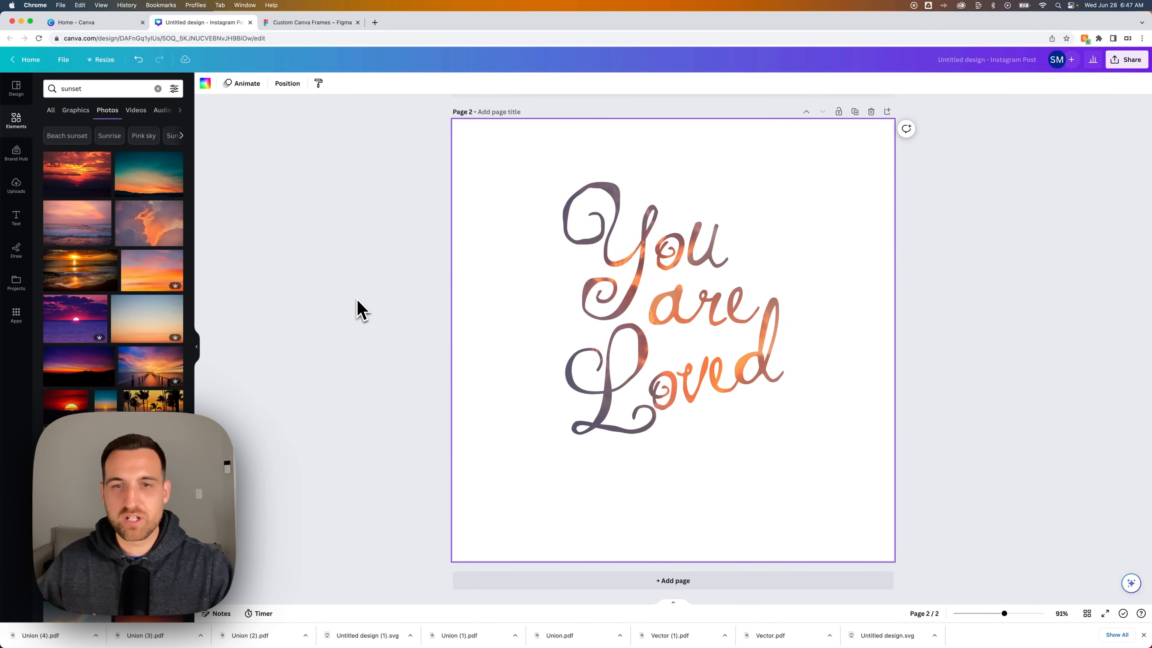
left_click(358, 308)
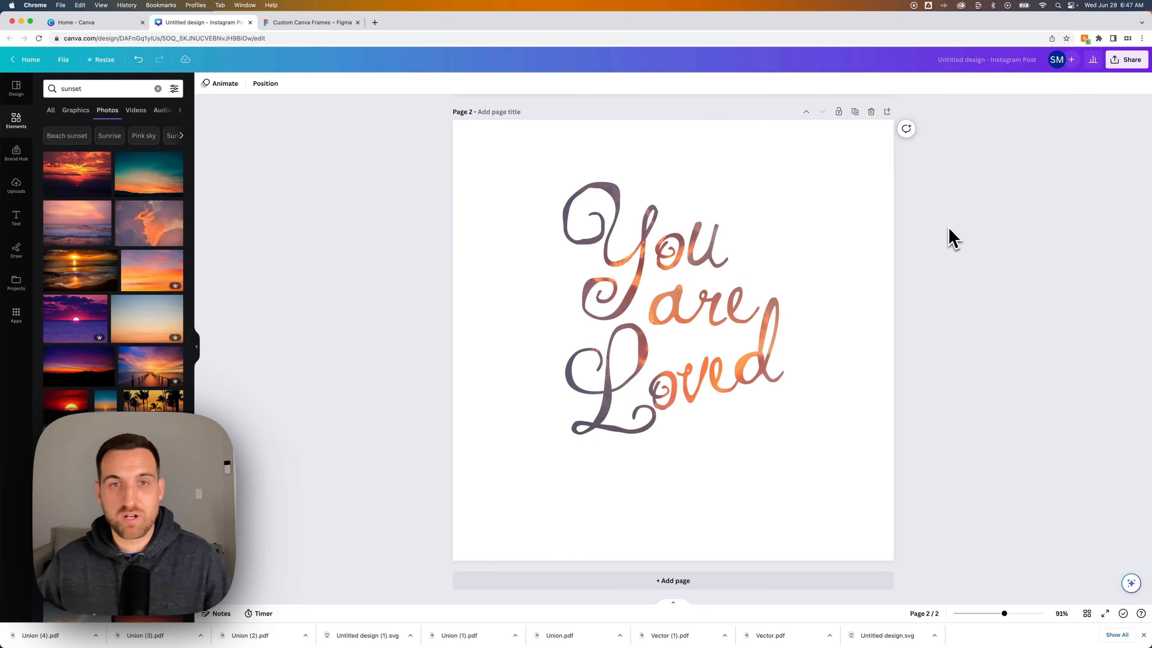
Scale down the "You are Loved" lettering and move it to the upper left area of page 2.
left_click(776, 428)
left_click_drag(782, 437, 630, 306)
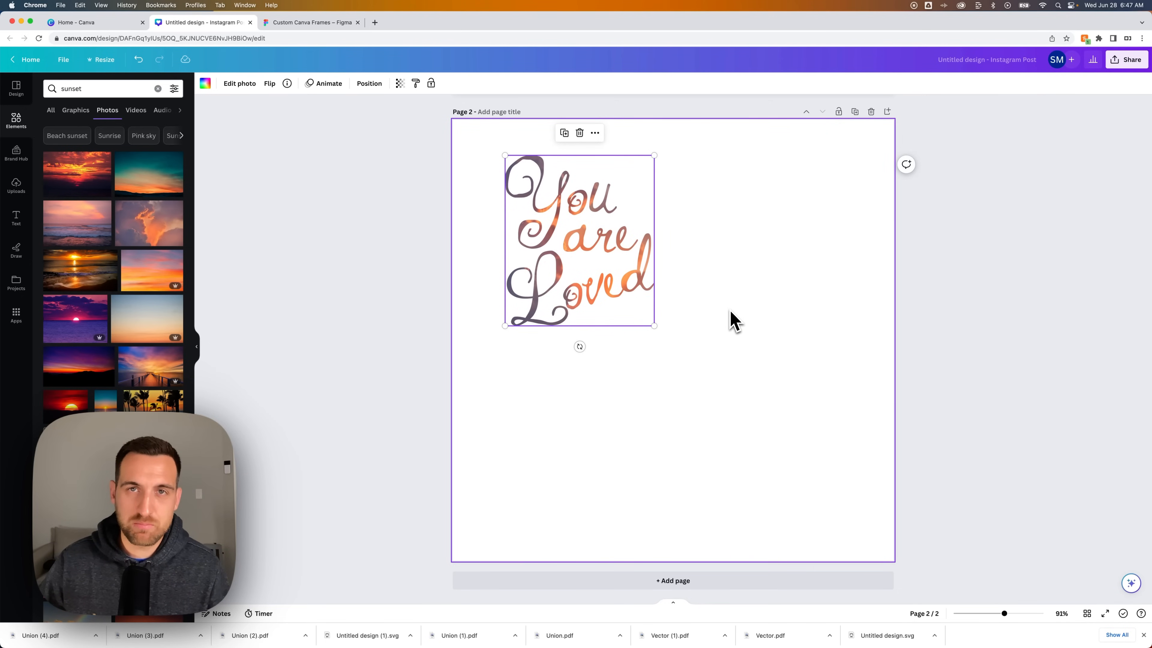
left_click(752, 317)
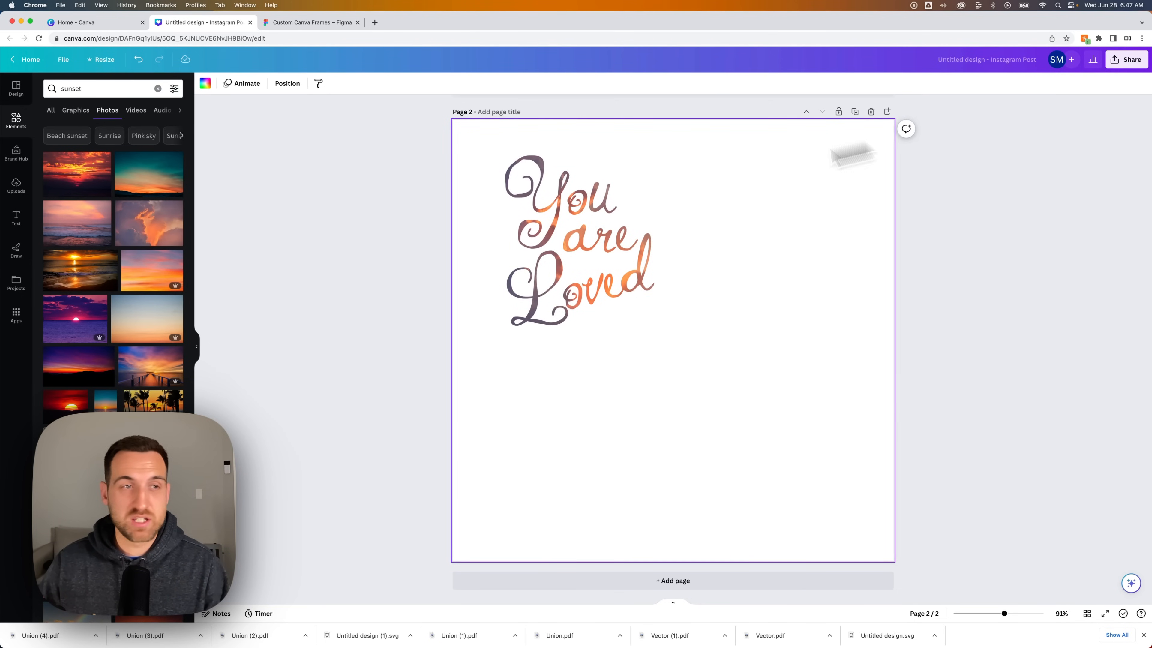
left_click_drag(601, 267, 593, 256)
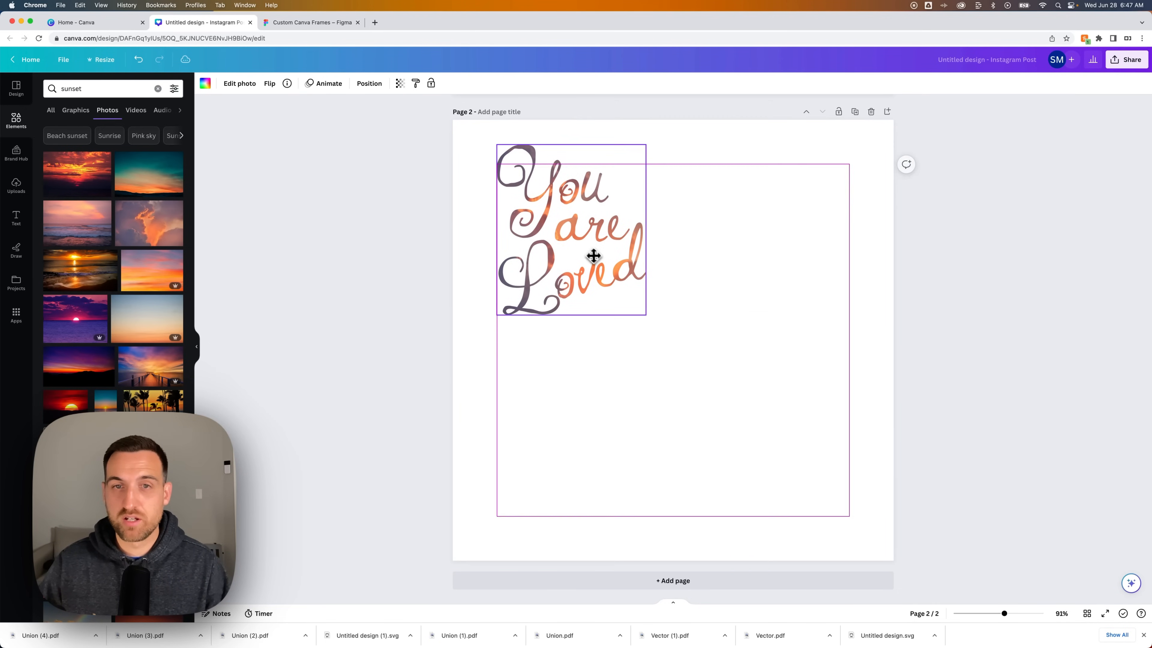
Copy the black rabbit from page 1 to page 2, shrink it slightly and place it to the right of the lettering.
scroll(658, 273, "up", 10)
left_click(692, 313)
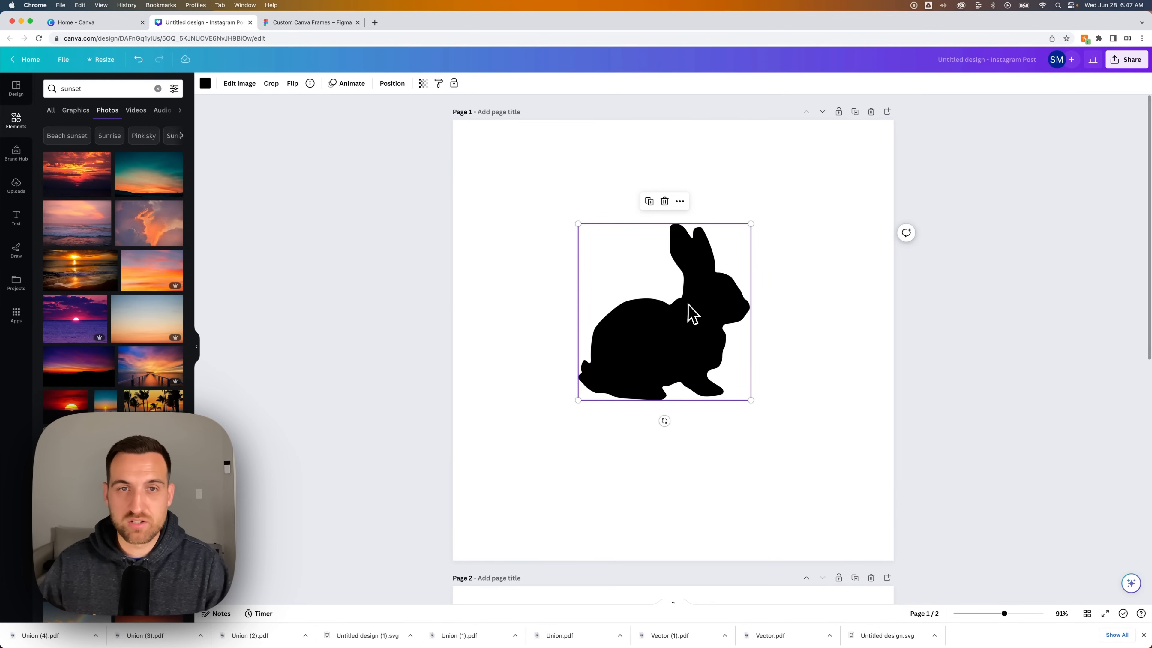
scroll(689, 303, "down", 7)
key("super+v")
scroll(750, 385, "down", 3)
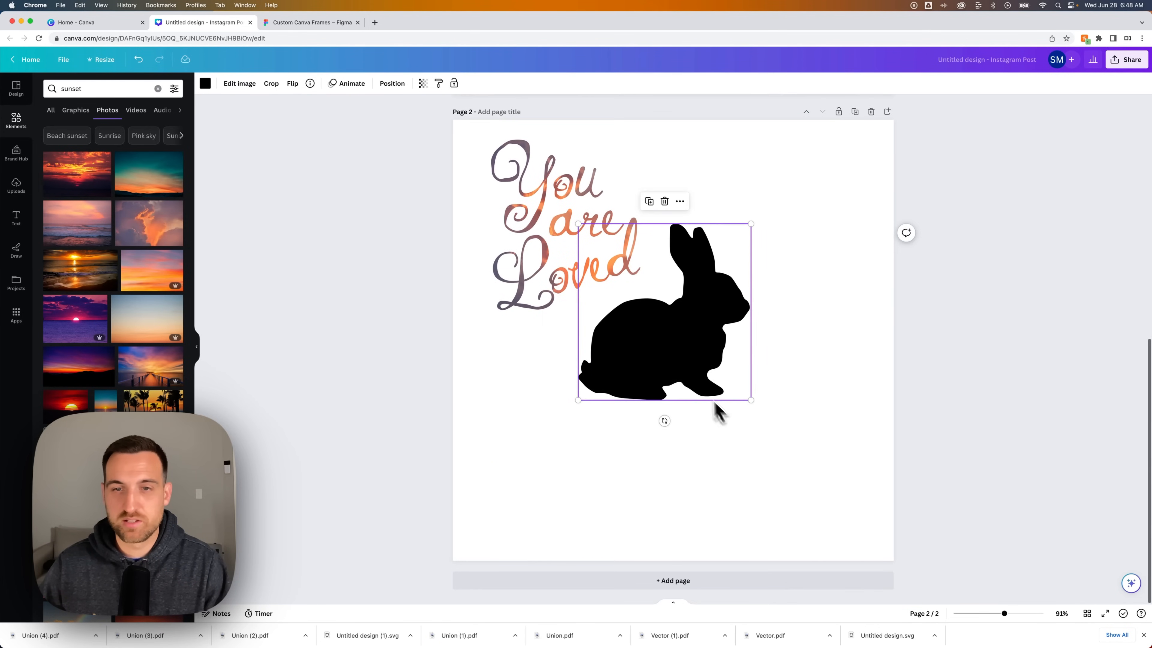
left_click_drag(676, 326, 771, 250)
left_click_drag(673, 320, 702, 294)
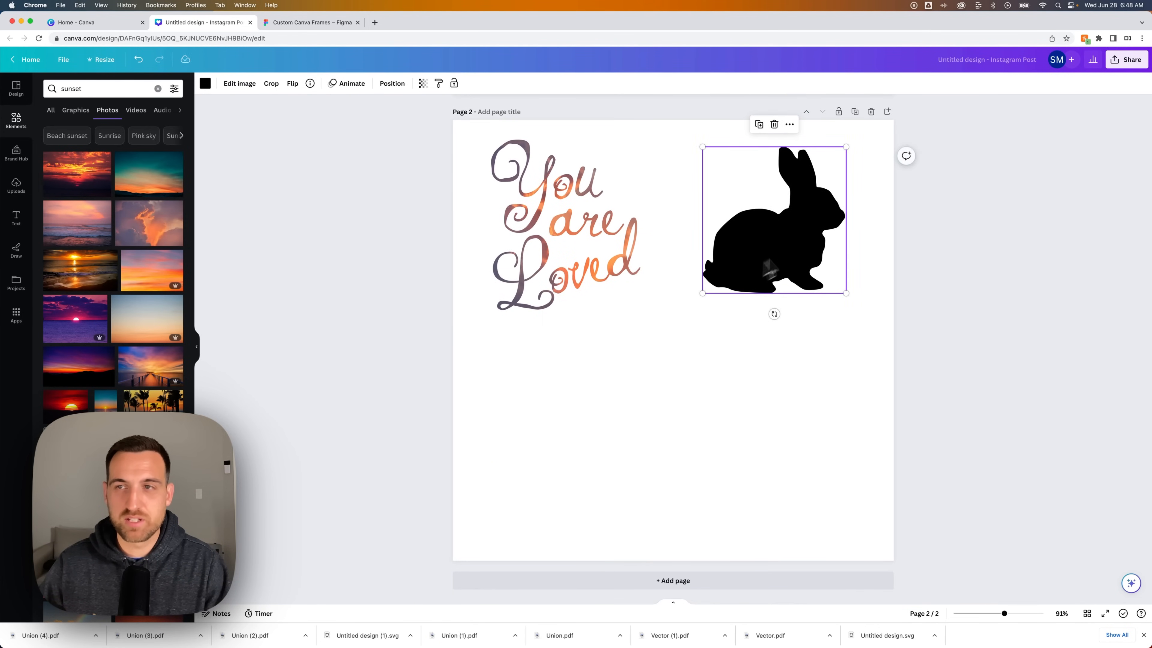
Examine the sharing options for saving the design to a folder and close them without saving.
left_click(1126, 59)
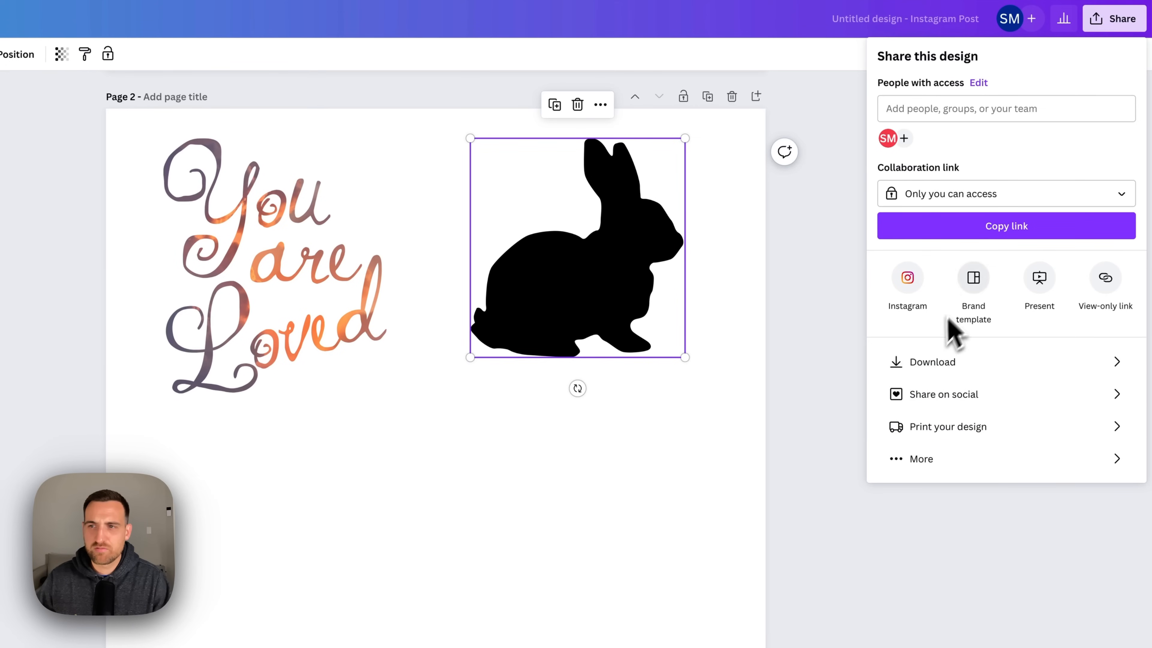
left_click(948, 471)
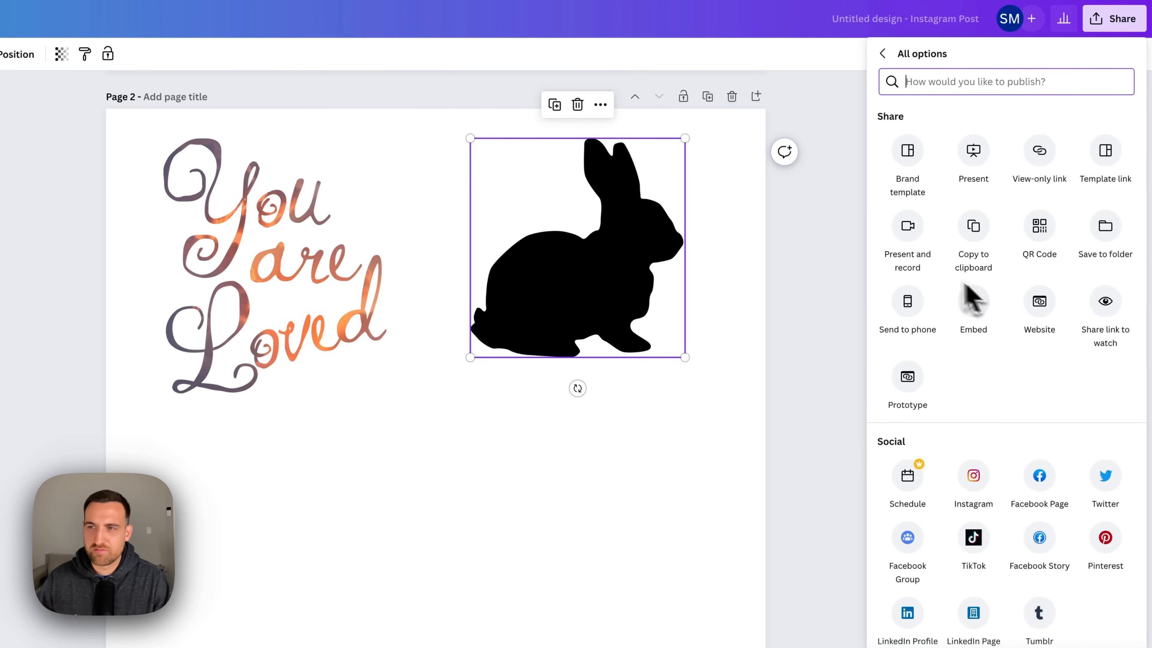
left_click(1105, 229)
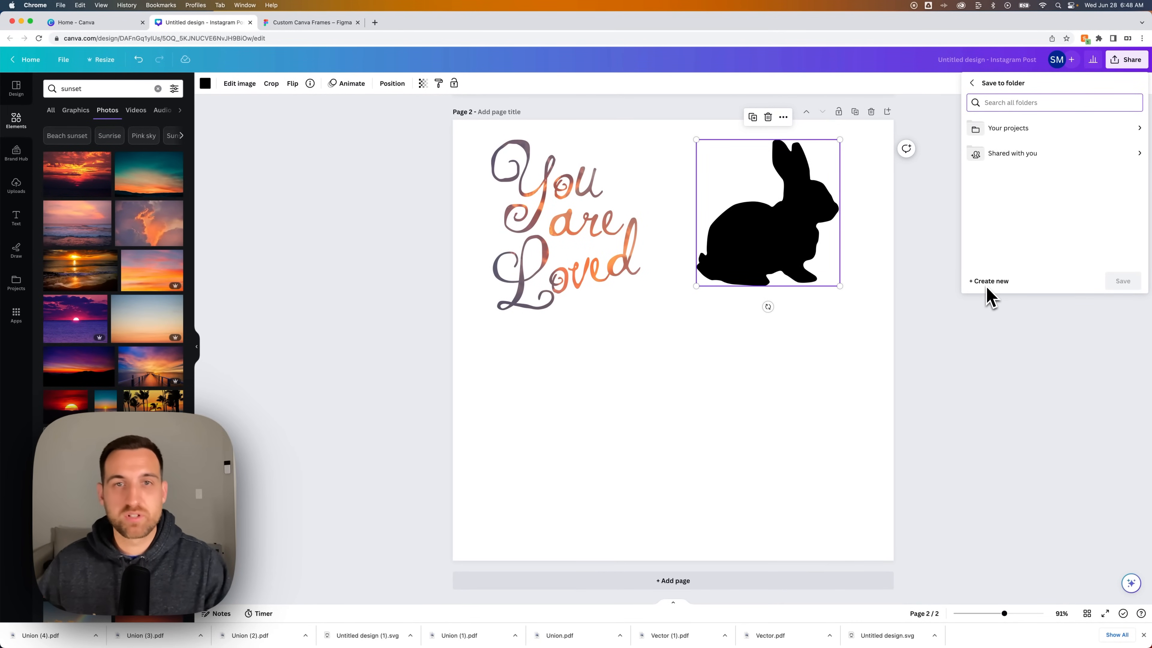
left_click(809, 316)
left_click(16, 283)
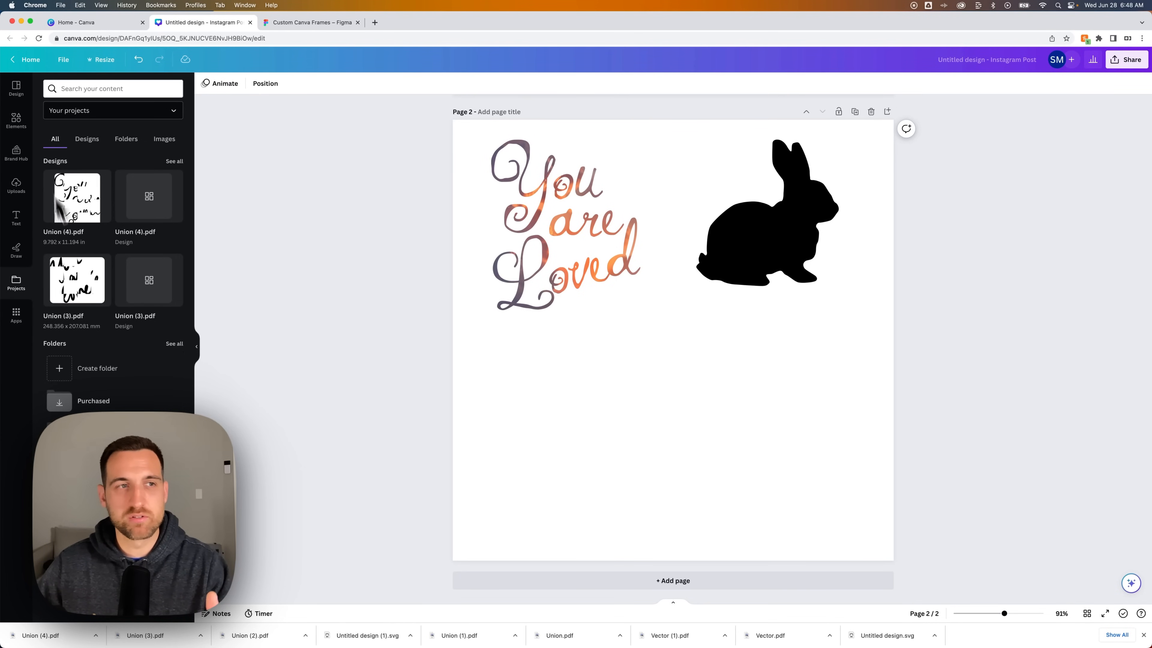
left_click(16, 87)
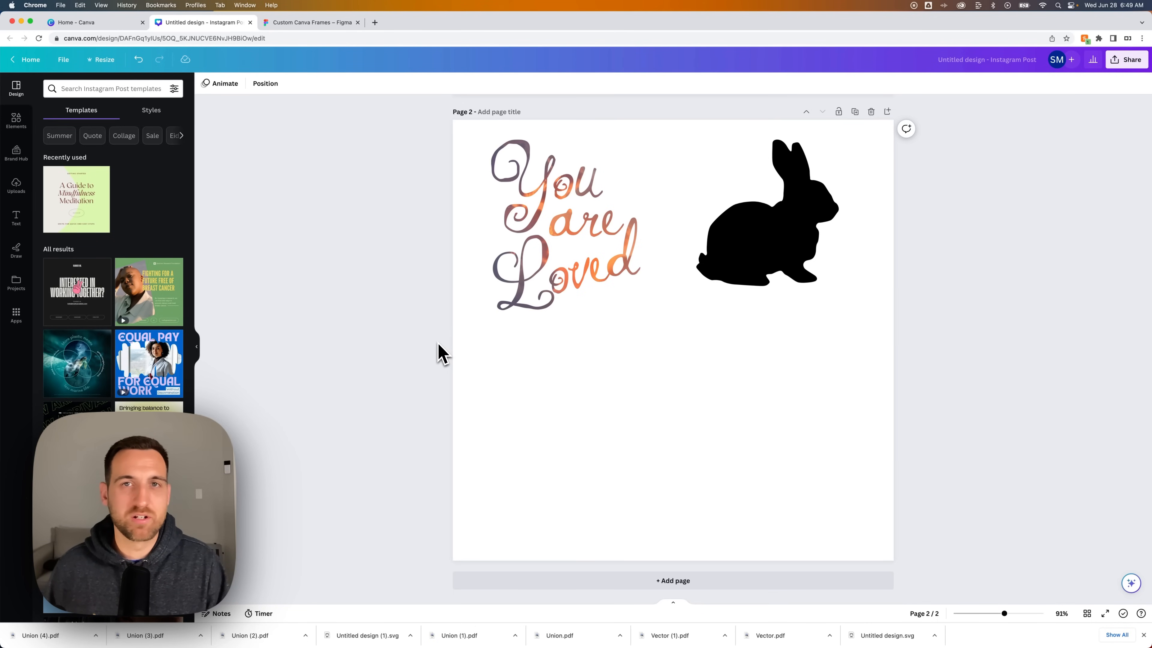
left_click(469, 347)
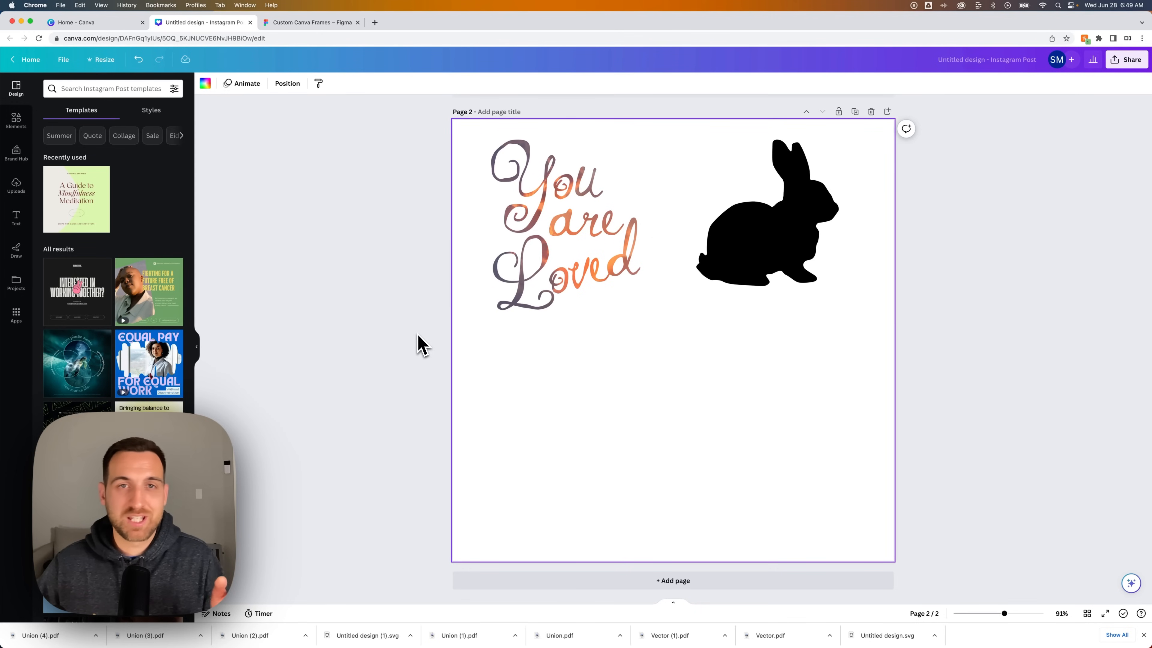
left_click(975, 287)
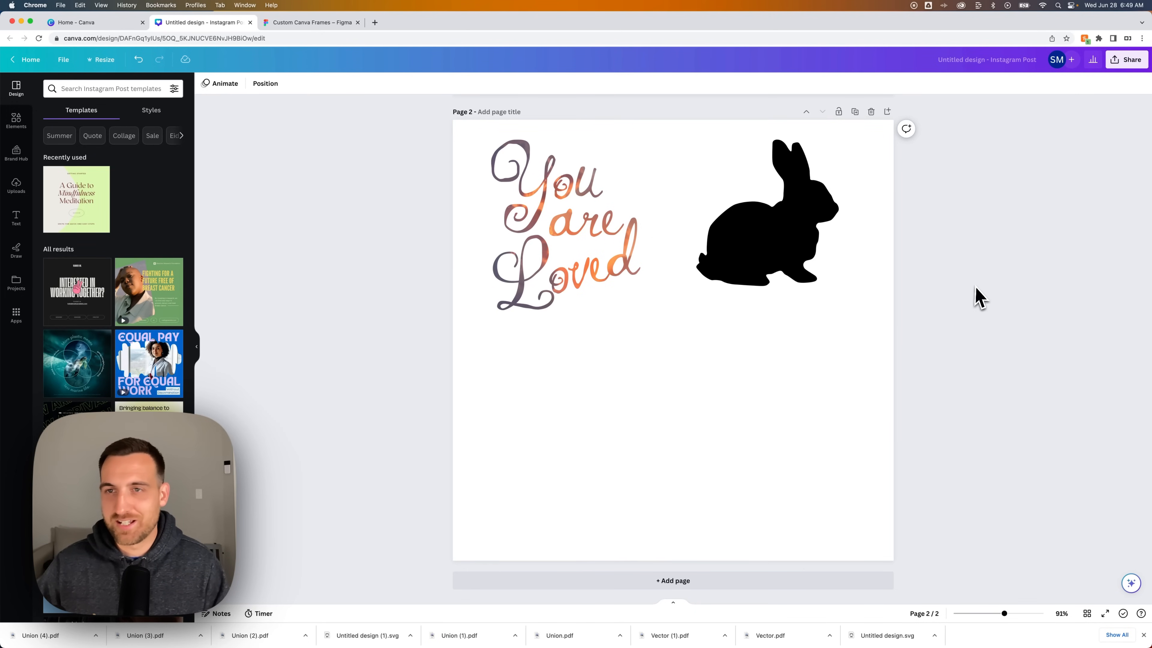